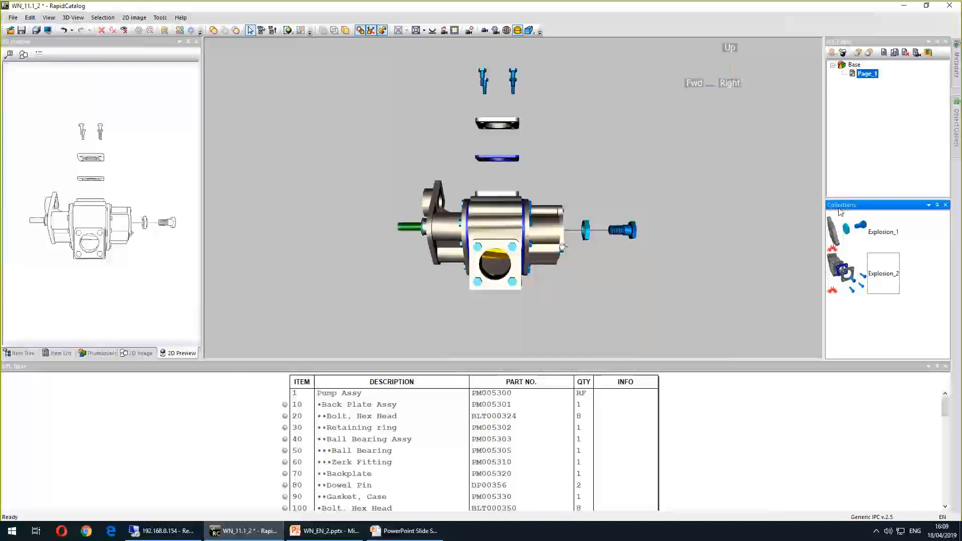
Turn on thrust lines for the Explosion_2 collection and apply the Explosion_1 collection
right_click(900, 275)
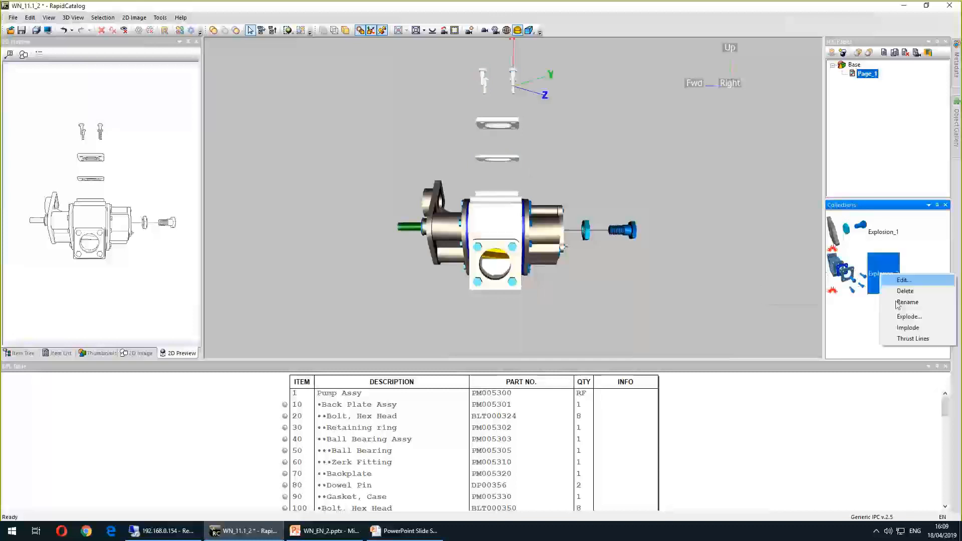
left_click(907, 339)
left_click(850, 241)
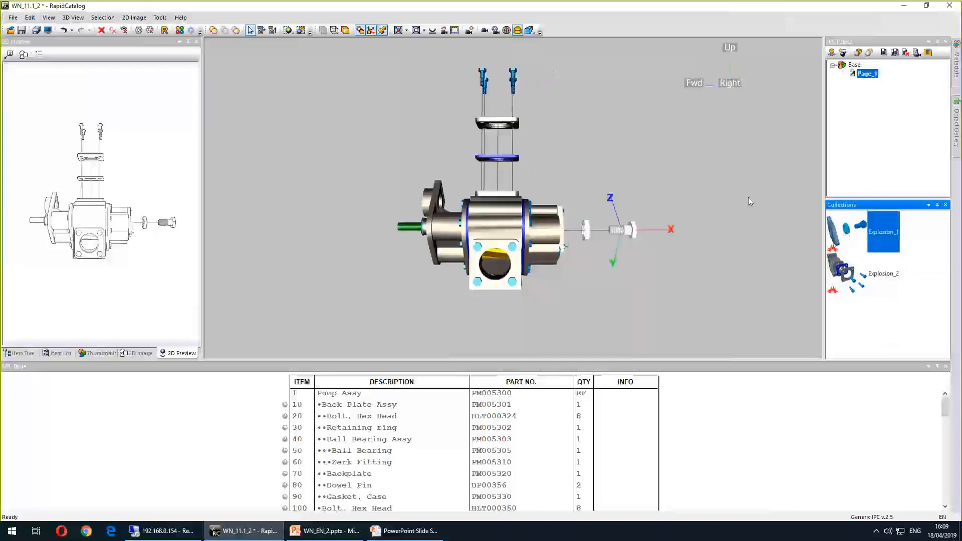
Inspect the exploded pump with its thrust lines in the 3D view and the 2D preview
left_click(513, 113)
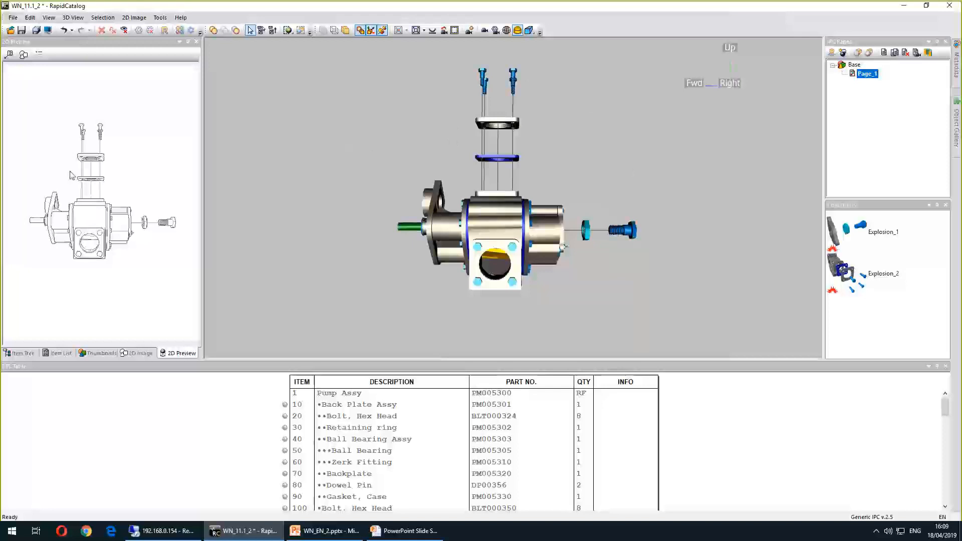
left_click(79, 77)
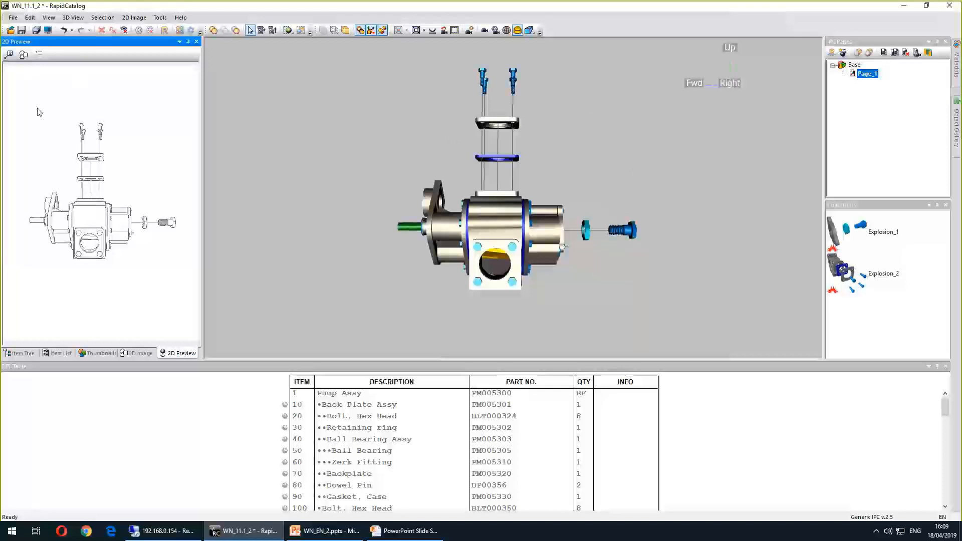
left_click(861, 246)
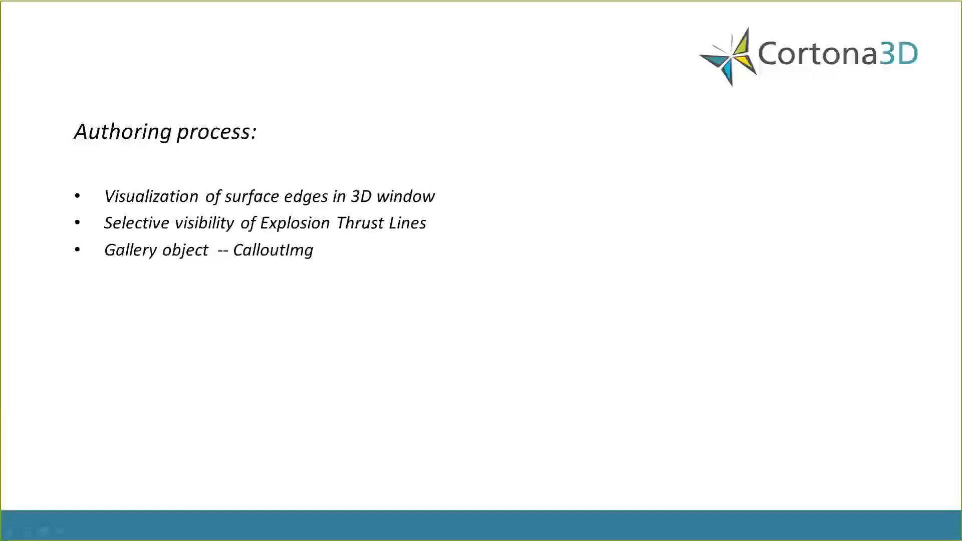
Open the WN_11_1_3 project without saving changes to the current one
key("alt+Tab")
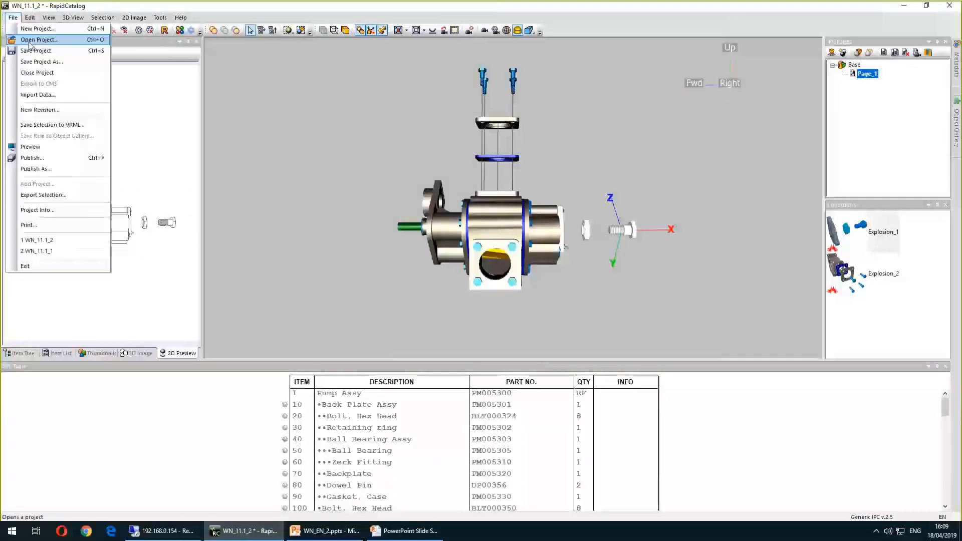
left_click(13, 18)
left_click(30, 40)
left_click(499, 282)
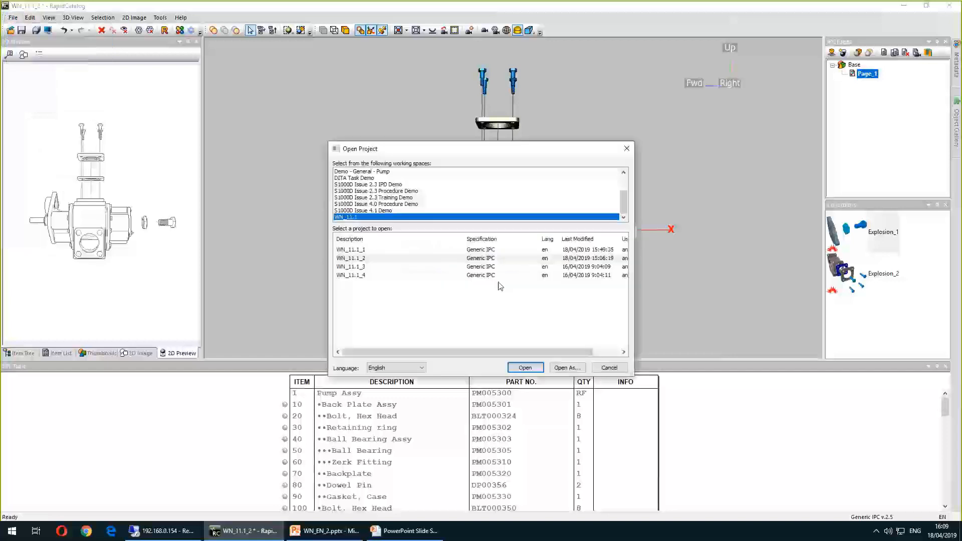
double_click(369, 268)
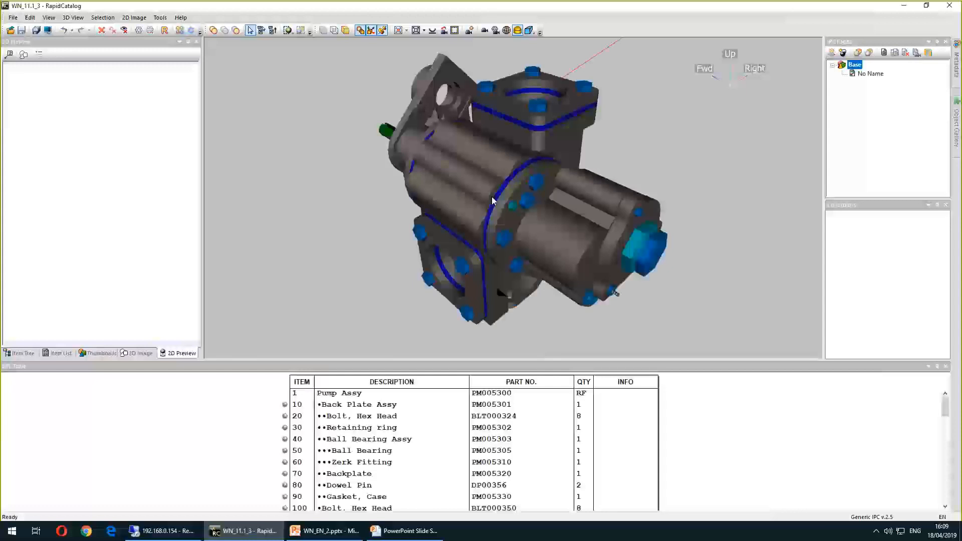
Add a PanelImg object from the Object Gallery using the image 1.png from the WN_11.1_RESOURCES folder
scroll(729, 125, "down", 3)
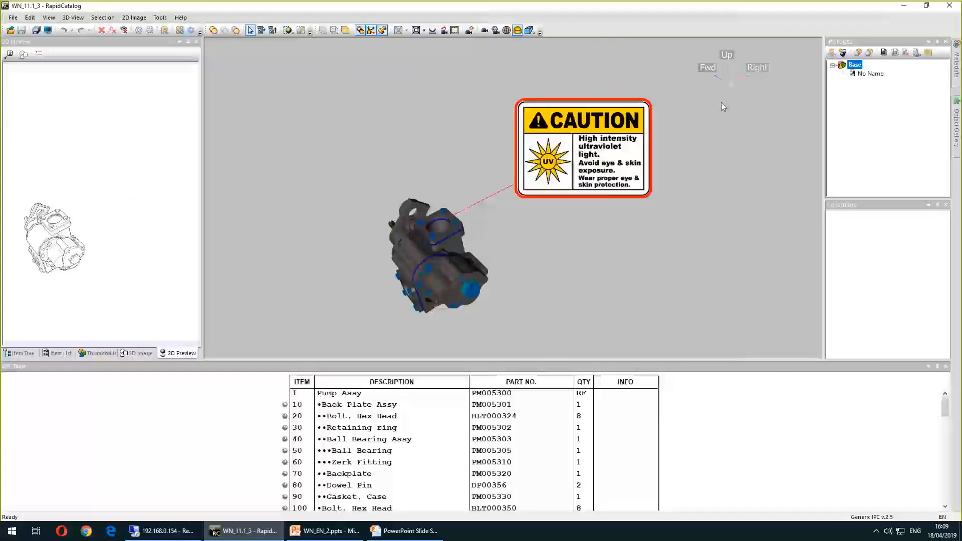
left_click_drag(565, 164, 554, 247)
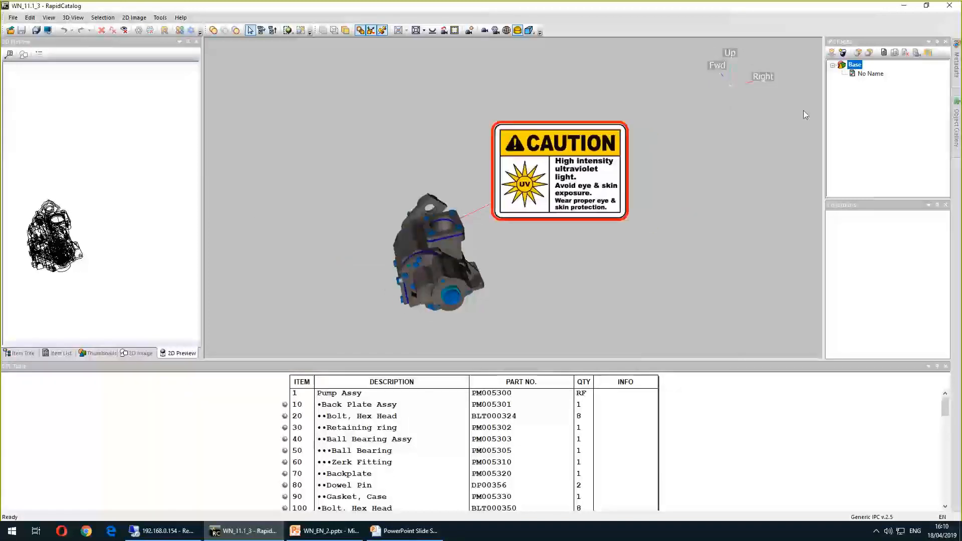
left_click(957, 122)
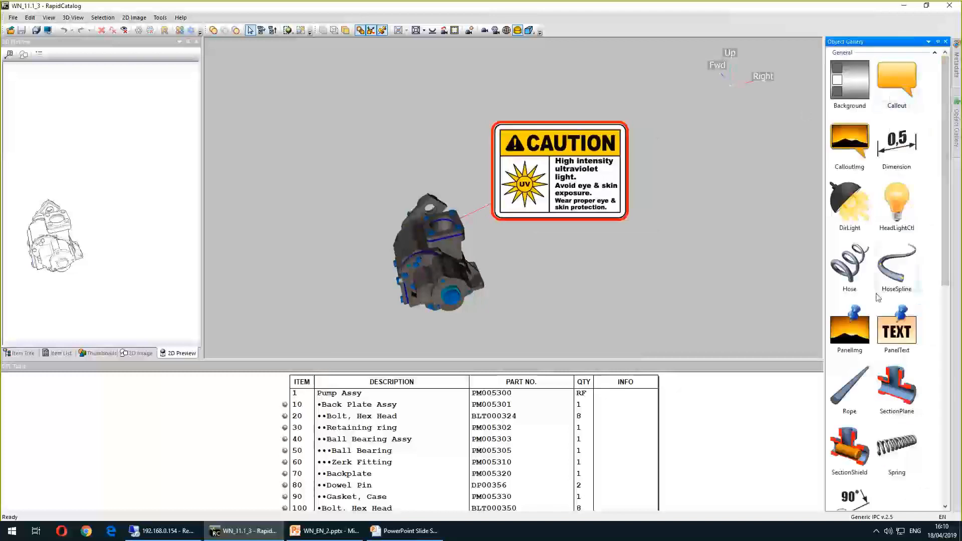
double_click(844, 339)
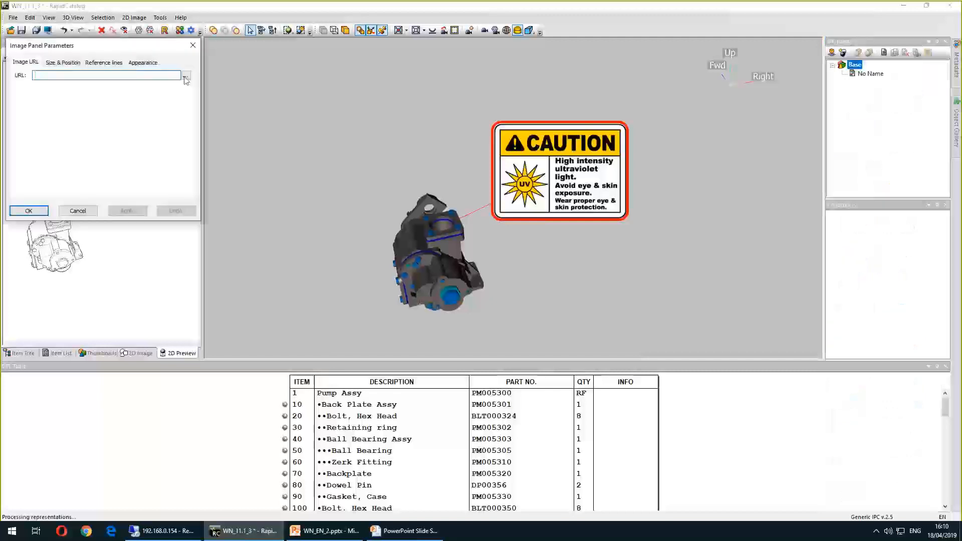
left_click(185, 75)
double_click(124, 133)
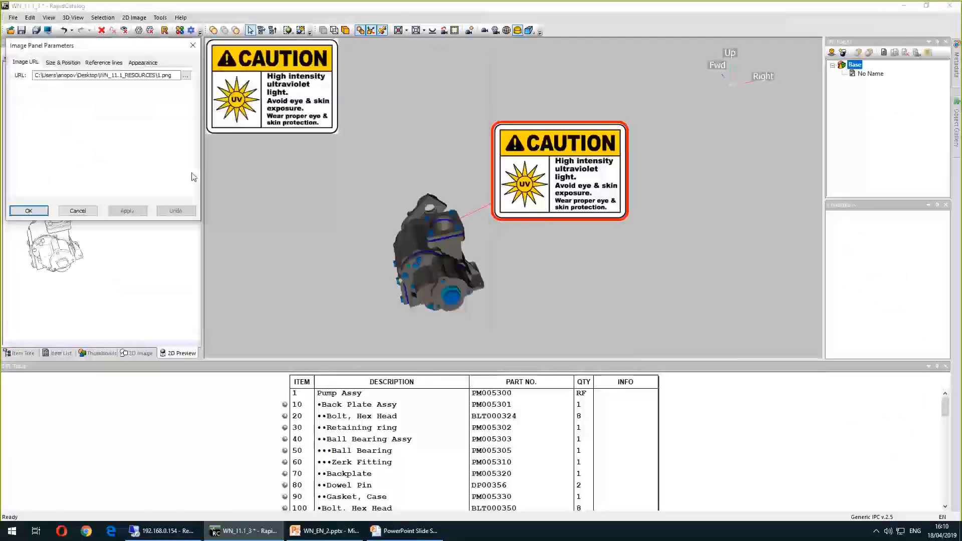
left_click(127, 210)
left_click(29, 211)
Move and enlarge the caution panel image in the 3D view
left_click_drag(247, 123, 272, 146)
middle_click_drag(306, 182, 326, 205)
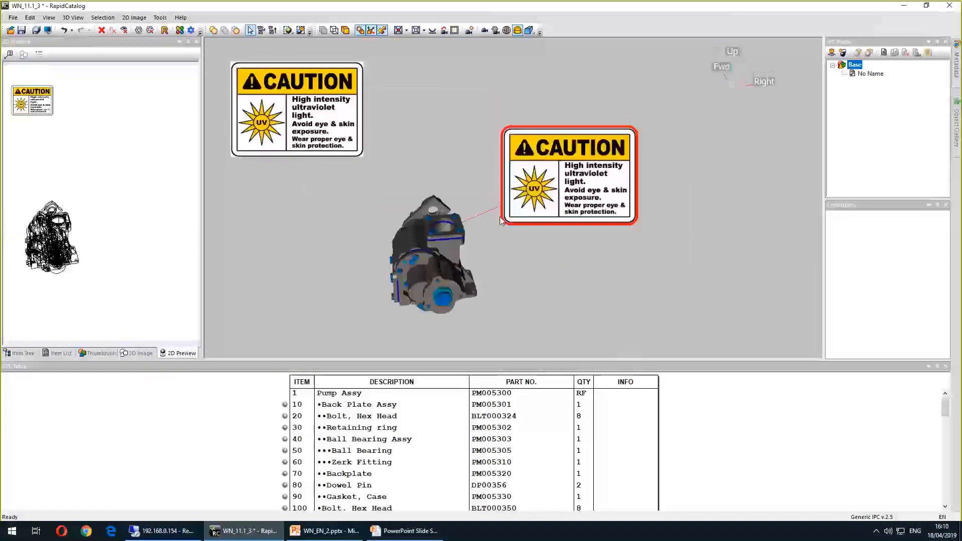
left_click(563, 189)
left_click(416, 139)
Preview the project in the web browser, then close the preview
left_click(48, 30)
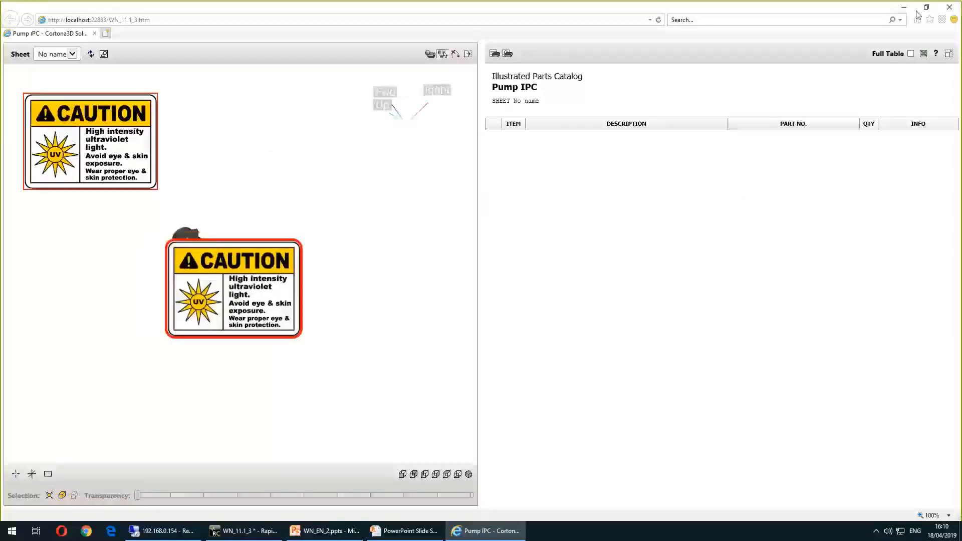
left_click(951, 7)
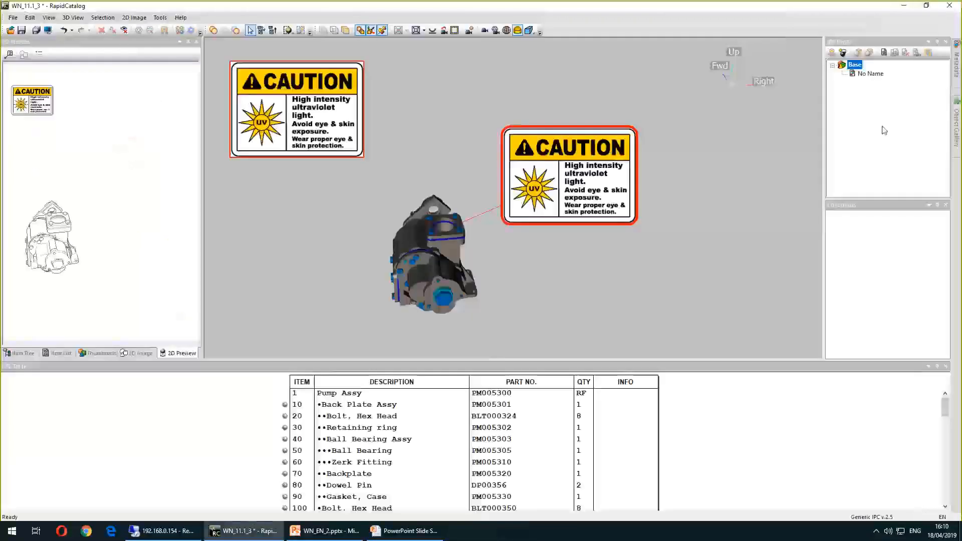
Open the CalloutImg object's parameters and review its General, Reference lines and Appearance tabs without applying
left_click(956, 128)
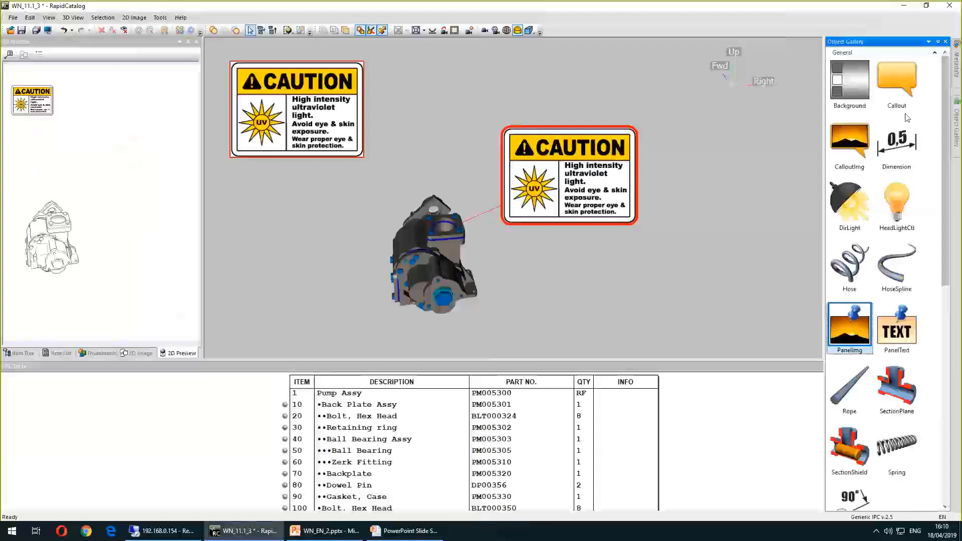
left_click(850, 140)
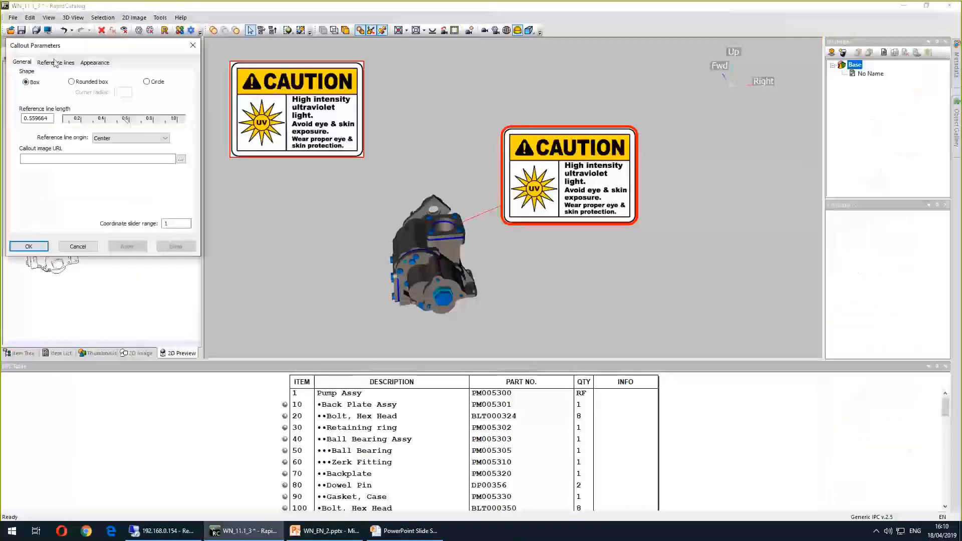
left_click(55, 62)
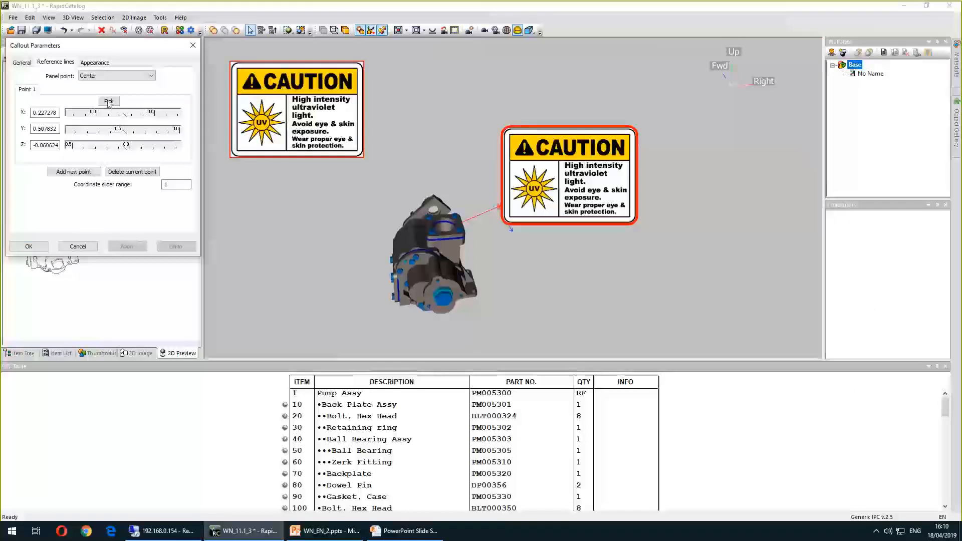
left_click(95, 63)
left_click(61, 63)
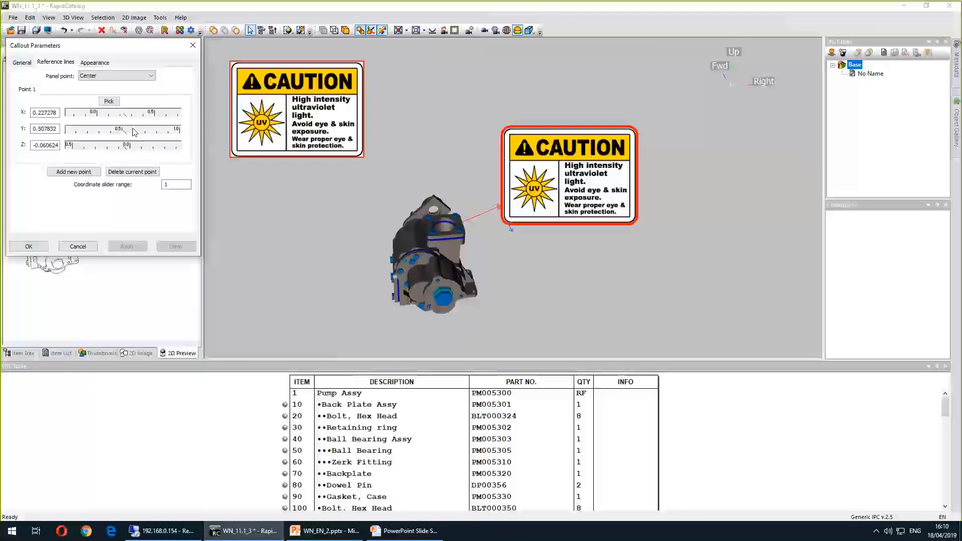
left_click(22, 63)
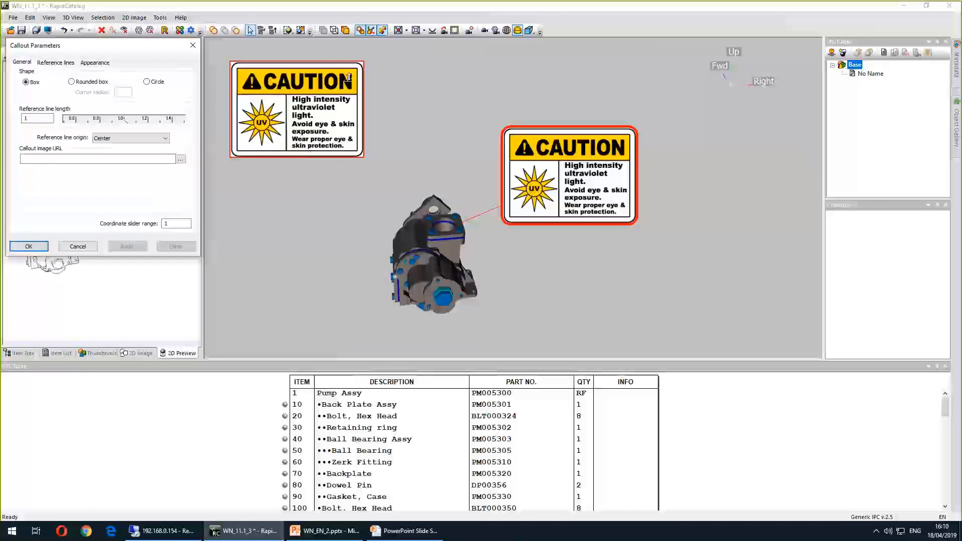
left_click(87, 248)
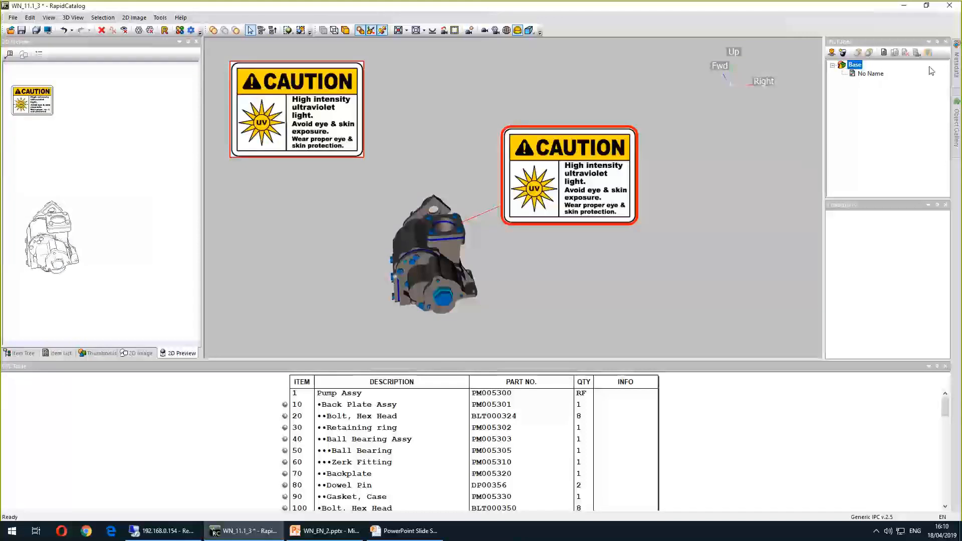
mouse_move(957, 115)
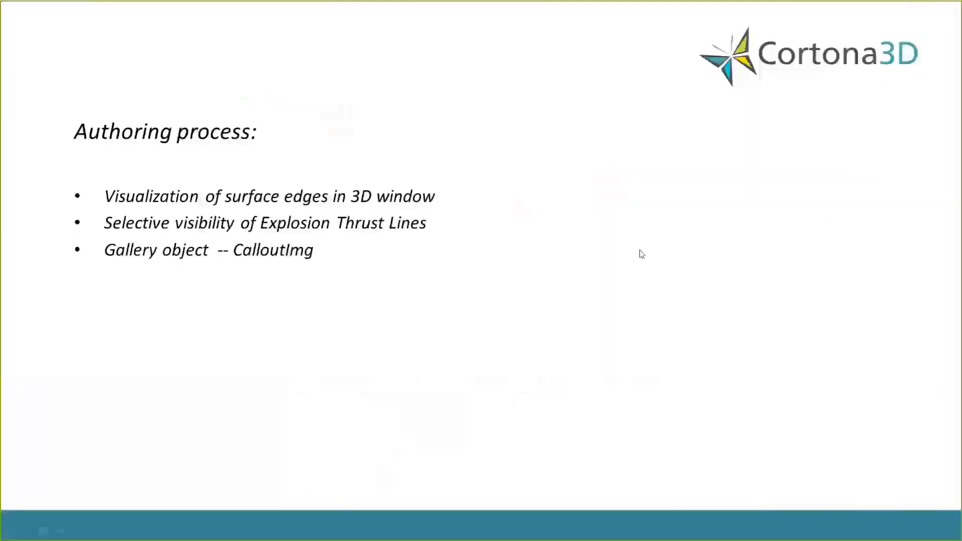
key("Right")
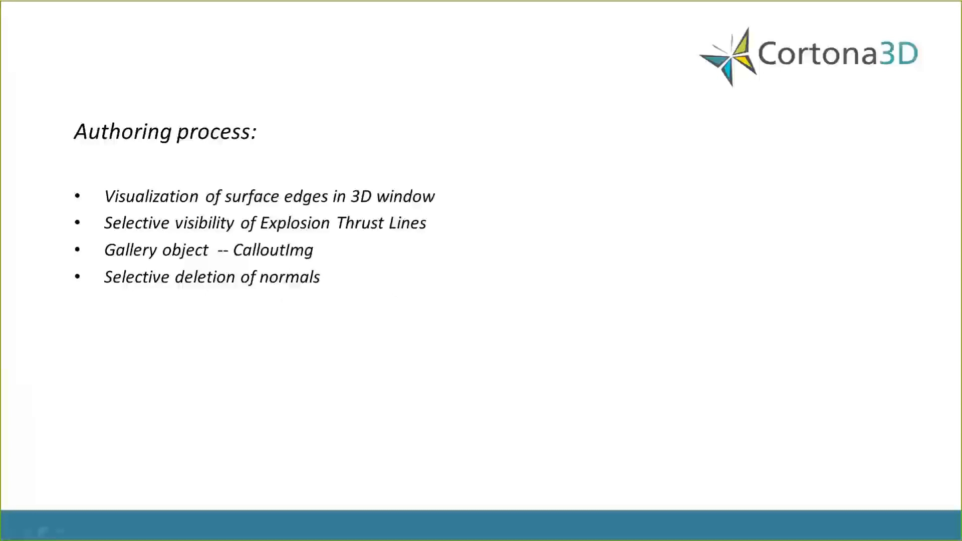
key("alt+Tab")
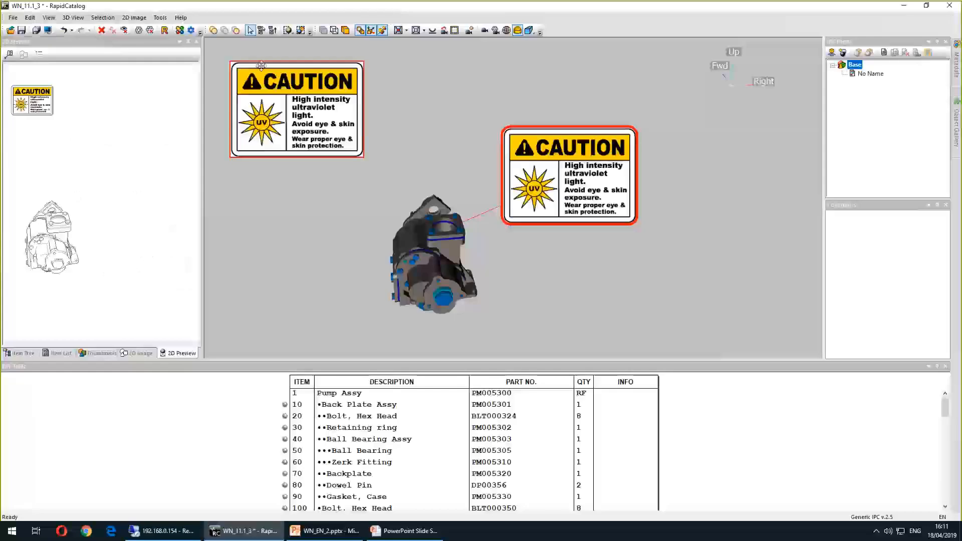
Open the WN_11_1_4 project without saving changes to the current one
left_click(13, 17)
left_click(28, 40)
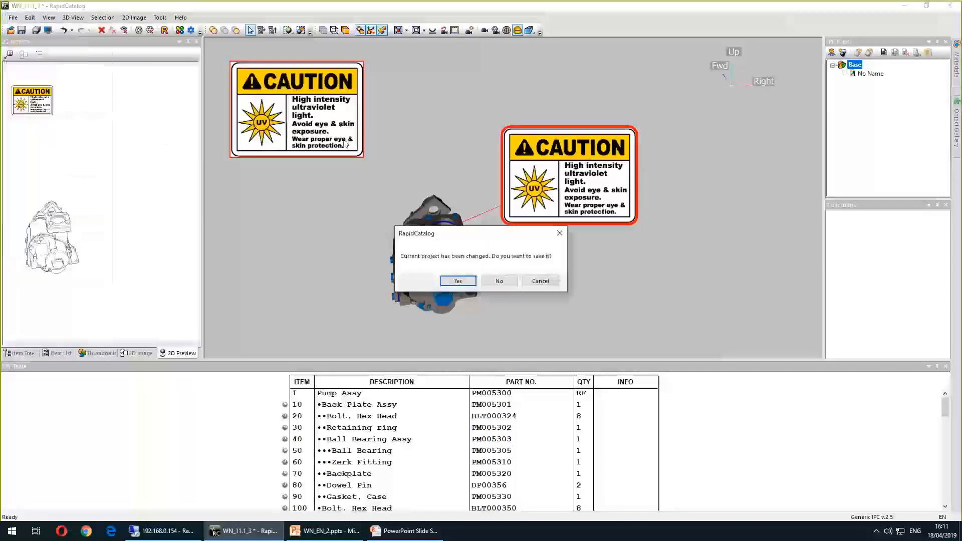
left_click(499, 281)
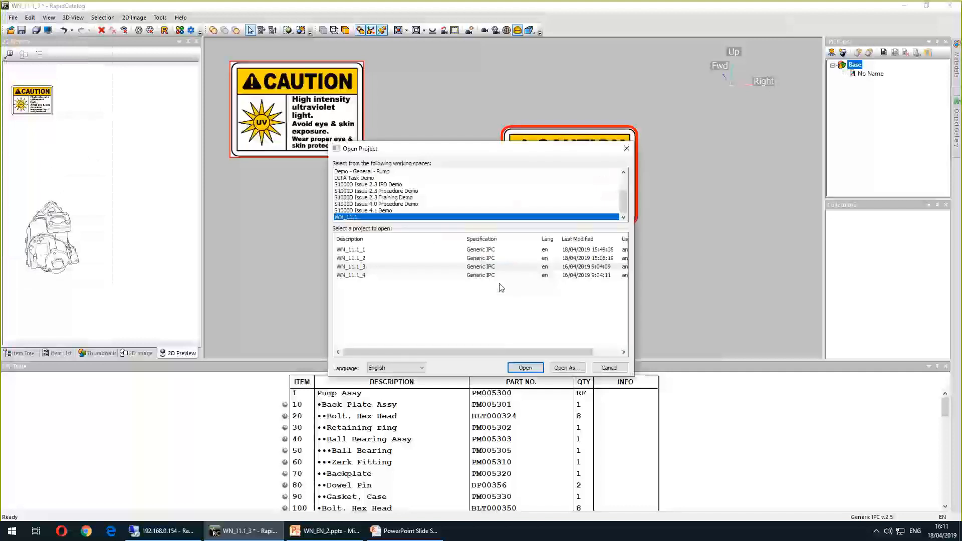
double_click(500, 275)
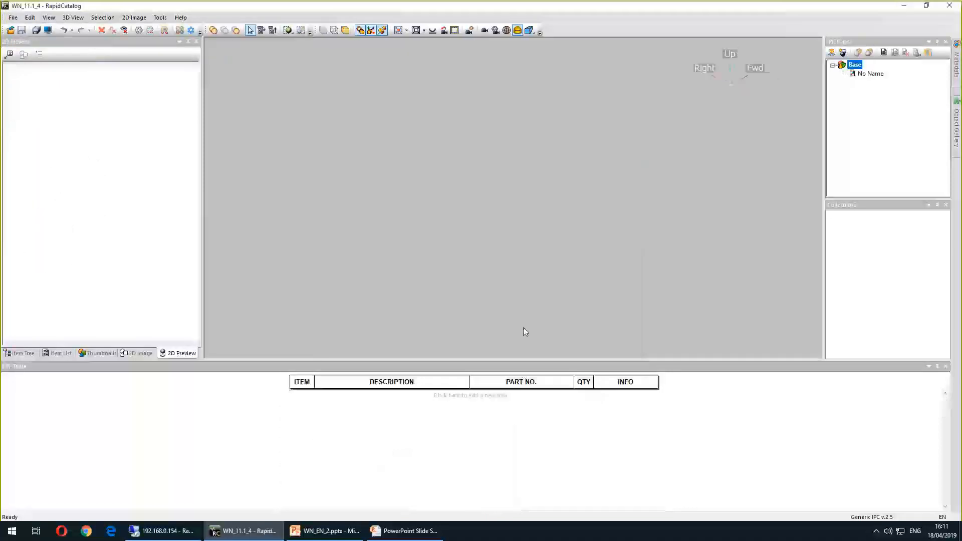
Apply Change Representation Properties to the hydraulic jack assembly with Keep normals enabled and a 43° crease angle
left_click_drag(549, 206, 306, 252)
middle_click_drag(306, 252, 560, 282)
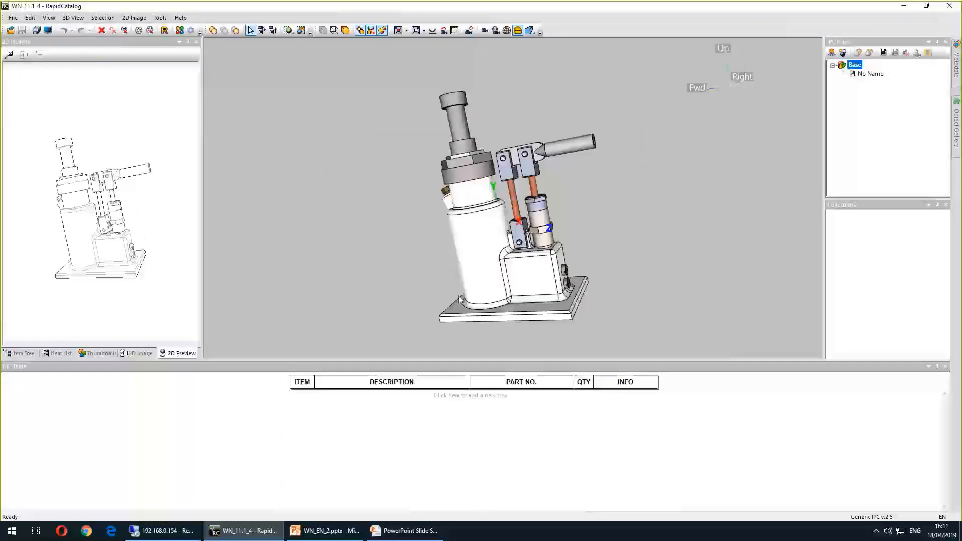
left_click(24, 355)
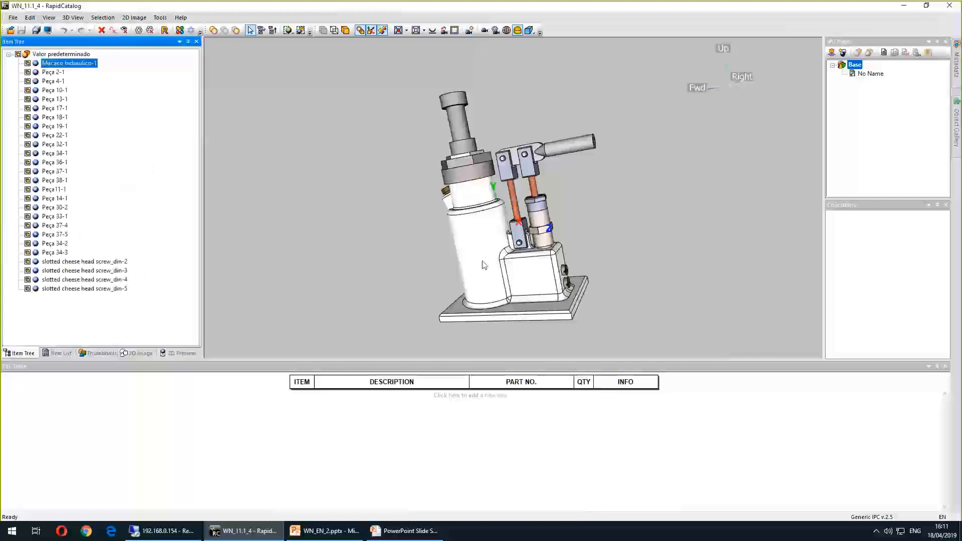
left_click(30, 17)
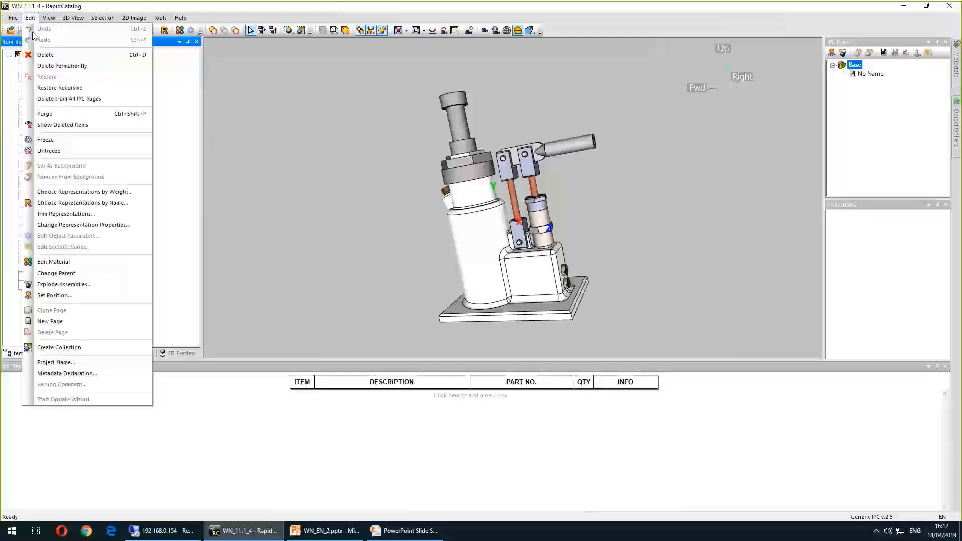
left_click(100, 229)
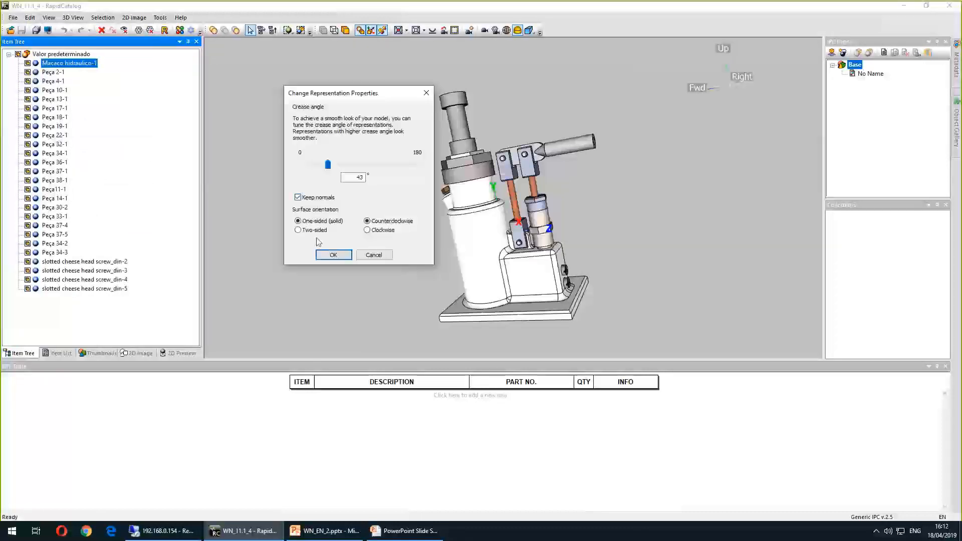
left_click(333, 254)
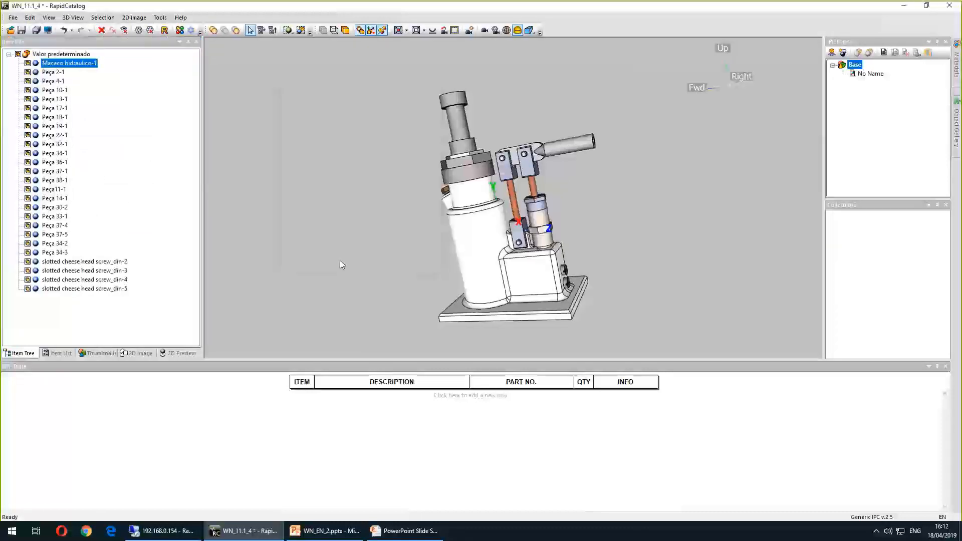
Reapply Change Representation Properties to the hydraulic jack with Keep normals off, nudging the crease angle slider
left_click(394, 248)
left_click(477, 249)
left_click(30, 17)
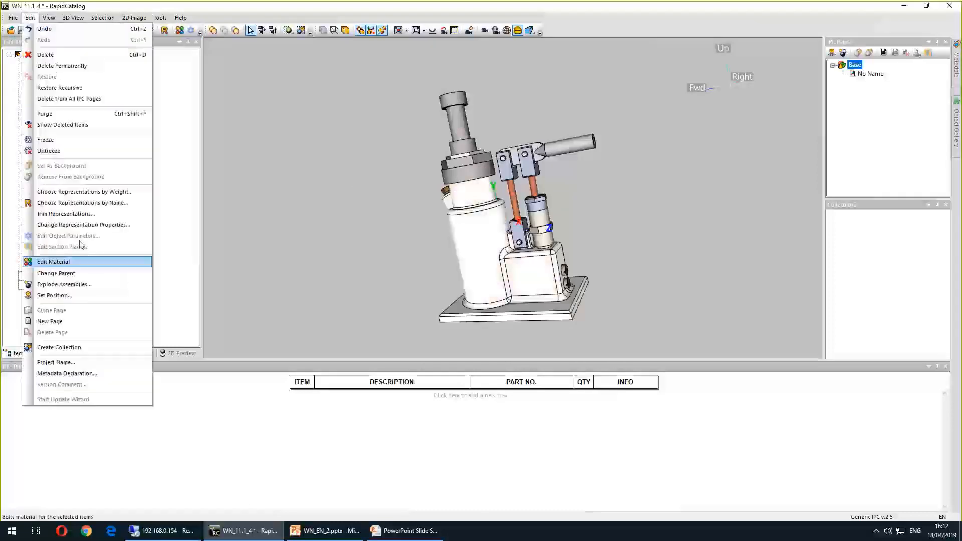
left_click(103, 227)
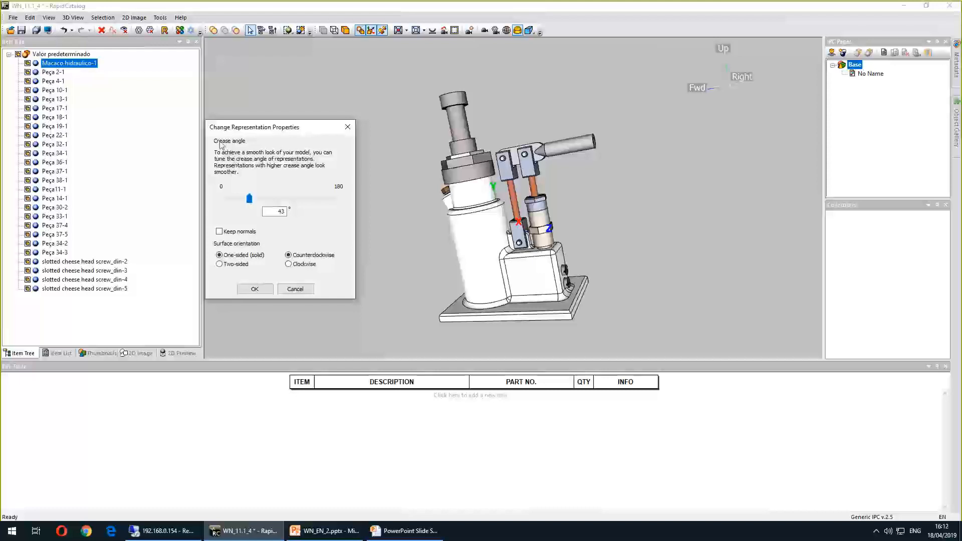
left_click_drag(237, 199, 234, 199)
left_click(255, 289)
left_click_drag(371, 244, 414, 255)
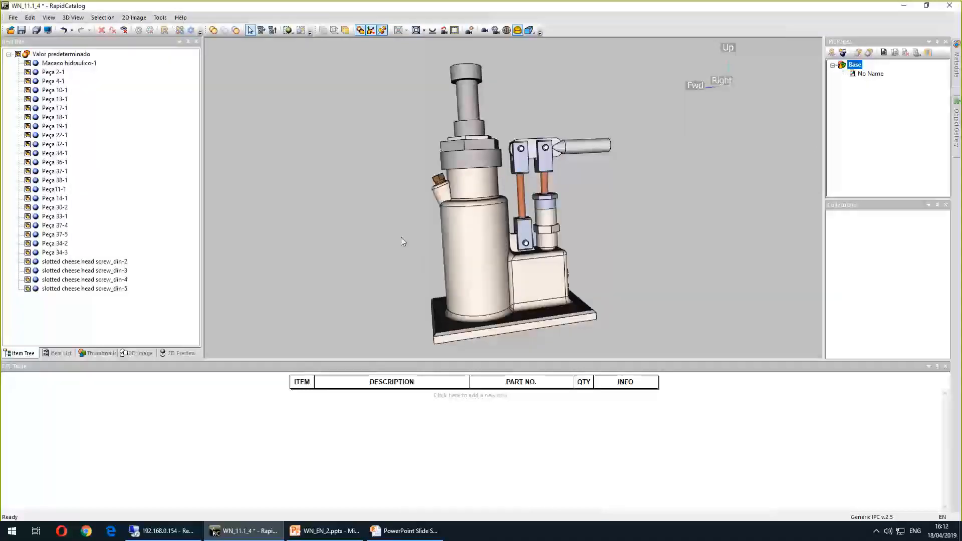
Switch to the presentation to view the authoring process slide, then return to the catalog
left_click(484, 12)
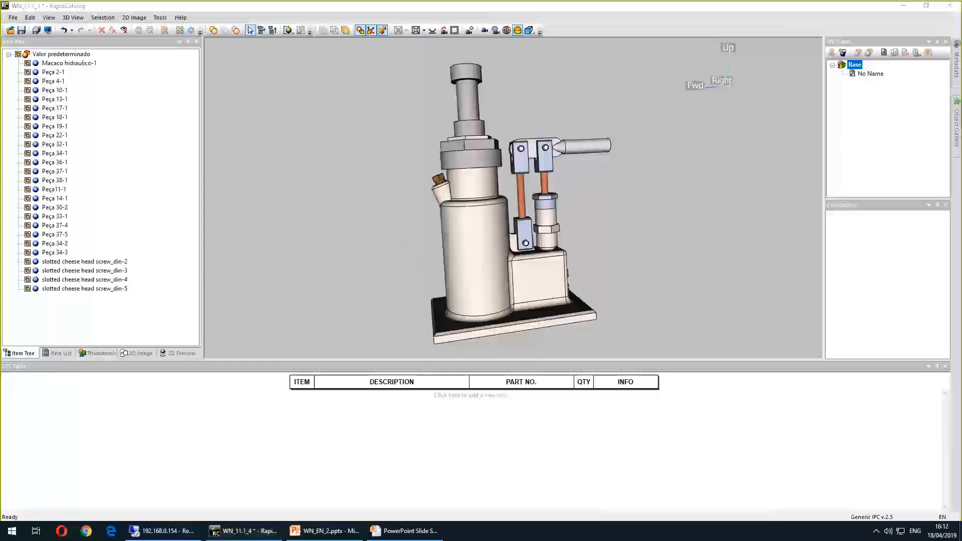
key("alt+Tab")
left_click(576, 227)
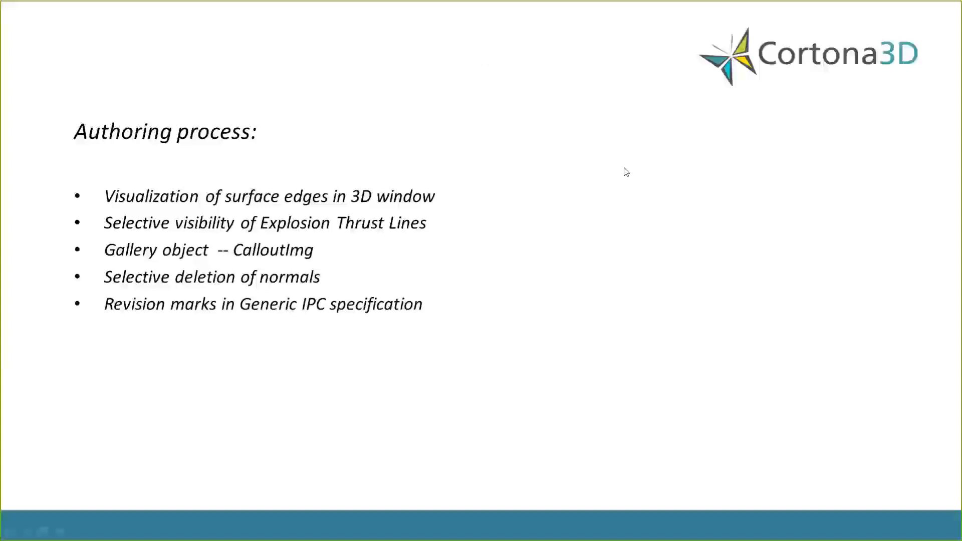
key("alt+Tab")
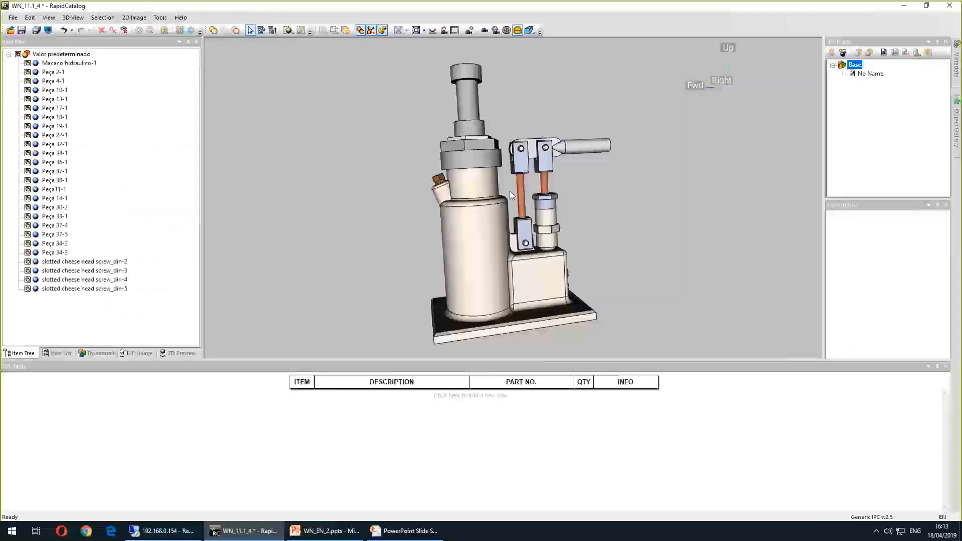
Open the Pump IPC - Complete project from the Demo - General - Pump workspace without saving, and show its Callout View page
left_click(12, 18)
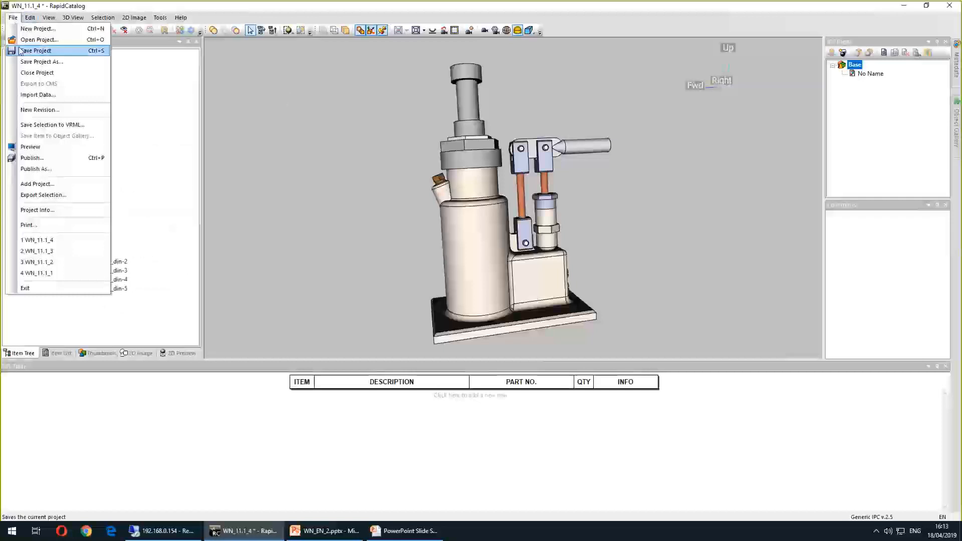
left_click(39, 40)
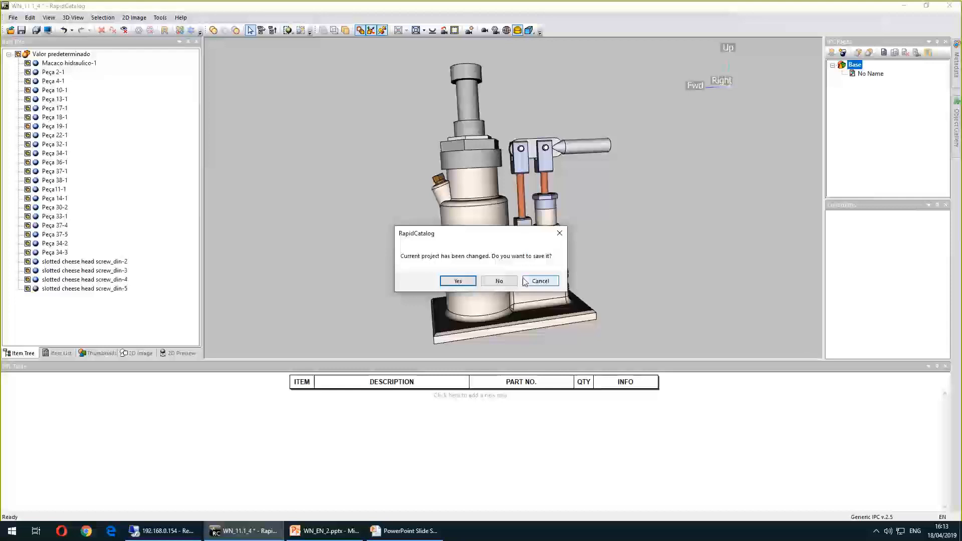
left_click(492, 284)
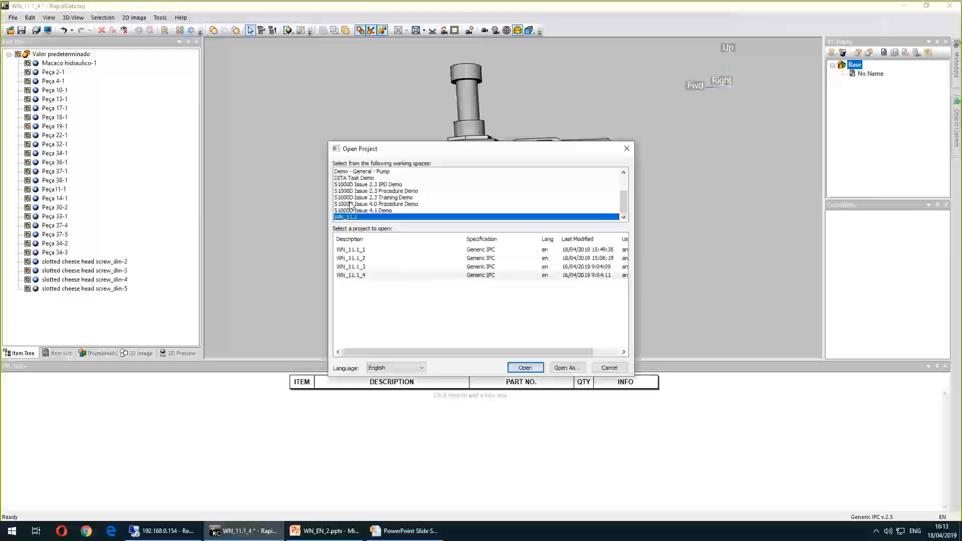
left_click(361, 179)
key("Up")
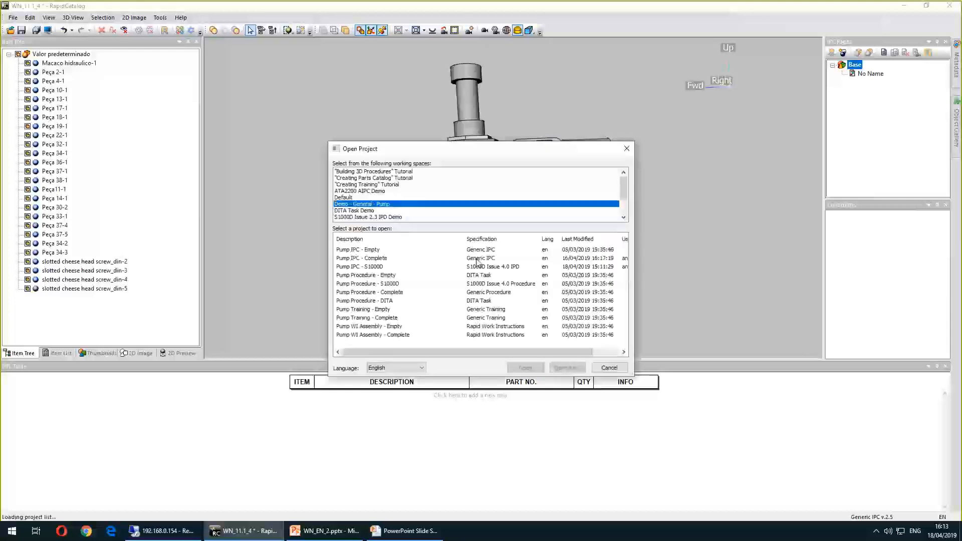
left_click(460, 259)
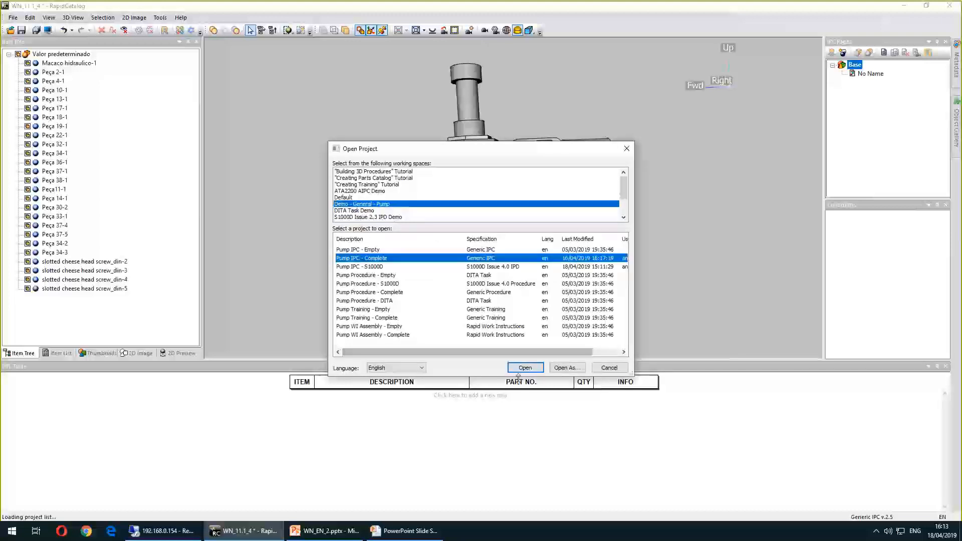
left_click(521, 369)
left_click(482, 280)
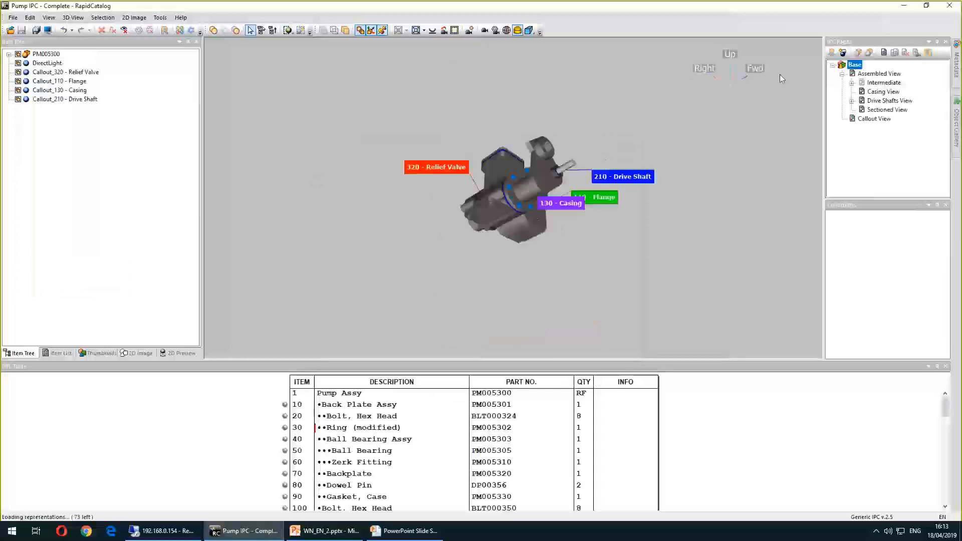
left_click(874, 120)
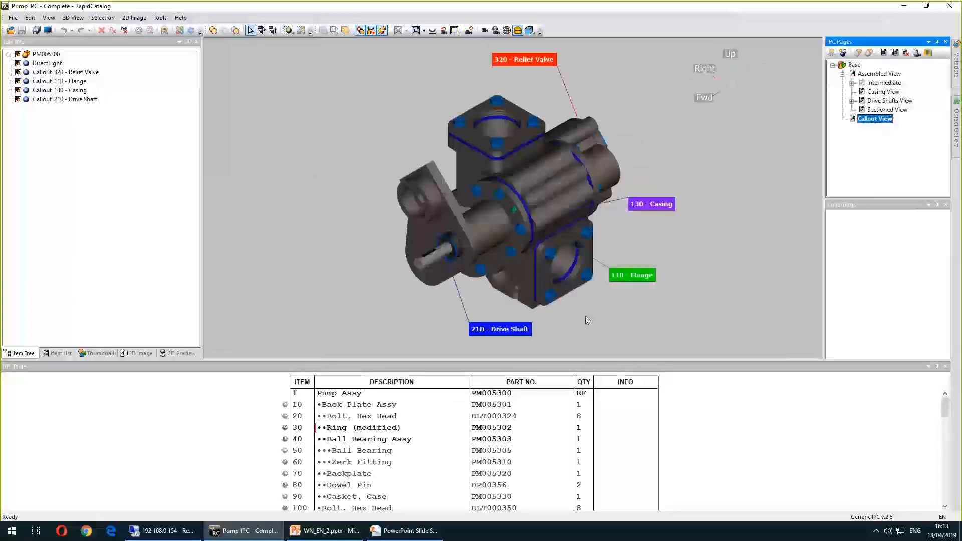
Start a new project revision and rename item 40's description to Modified item
left_click(12, 18)
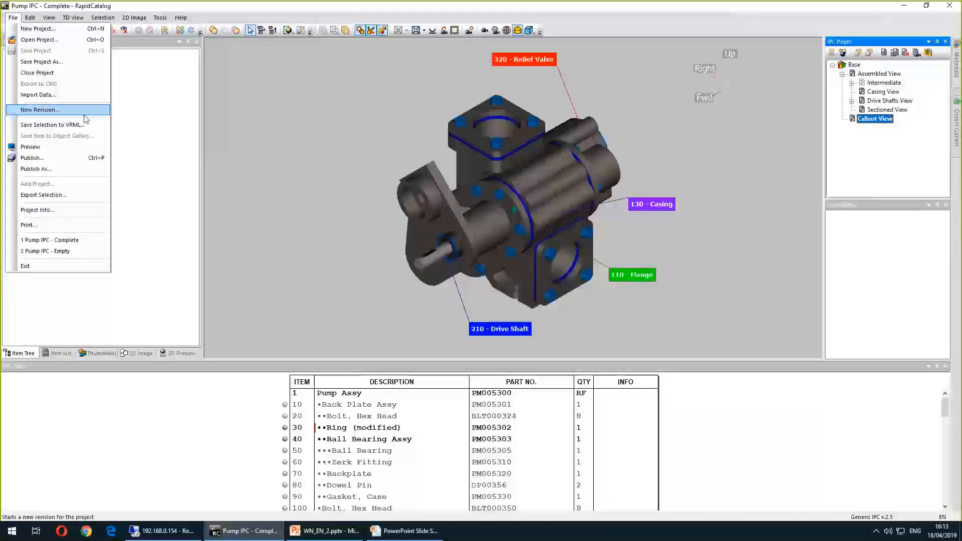
left_click(70, 111)
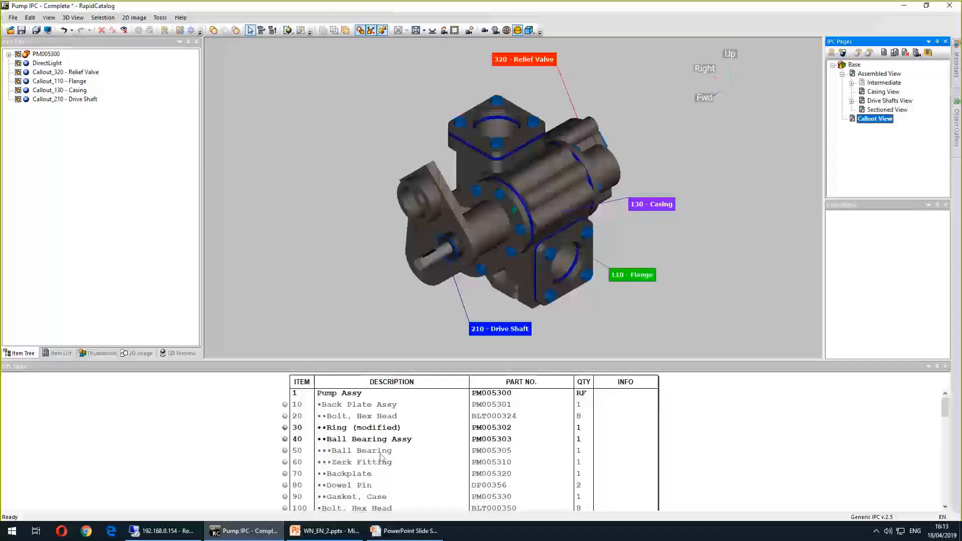
double_click(419, 440)
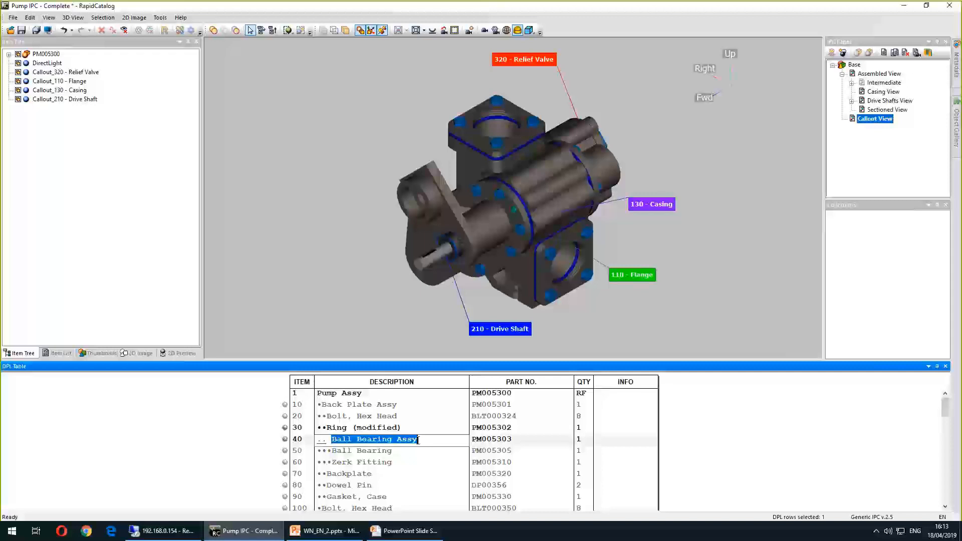
type("Modified item")
key("ctrl+a")
key("Return")
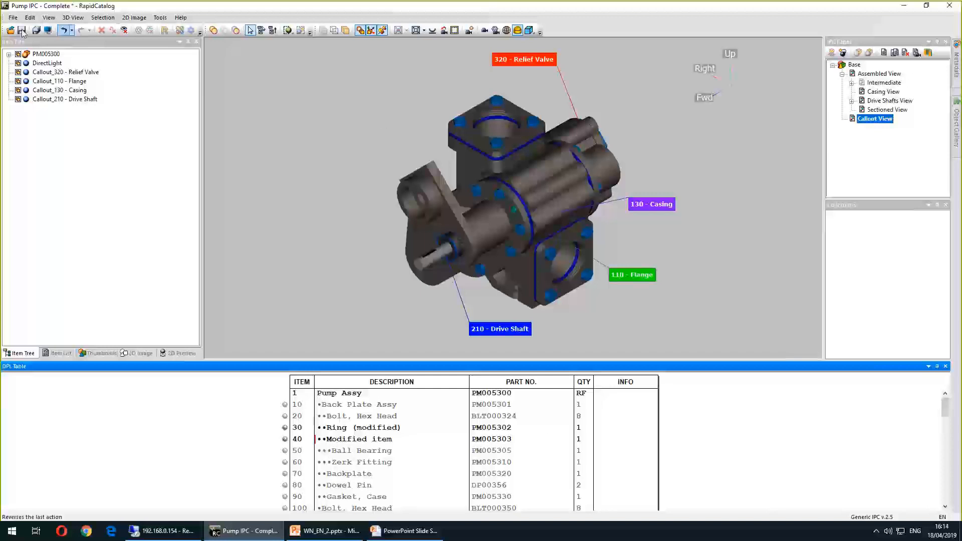
Preview the project in the browser, switch to the Callout View sheet, then close the preview
left_click(37, 31)
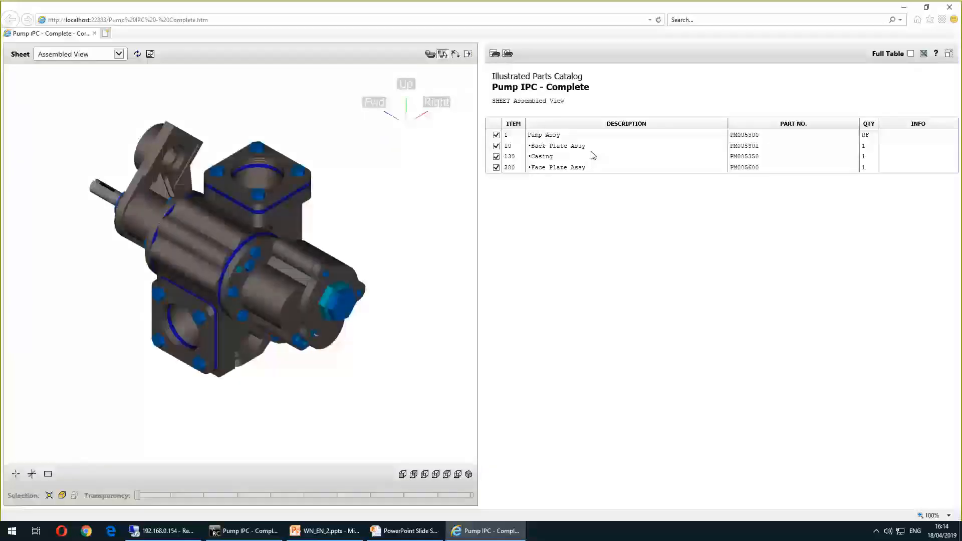
left_click(98, 54)
left_click(118, 110)
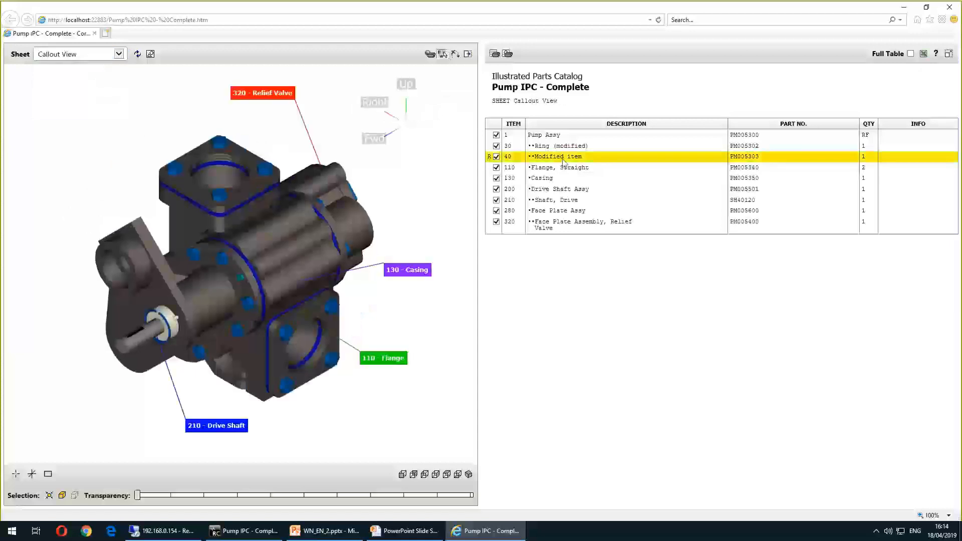
left_click(949, 7)
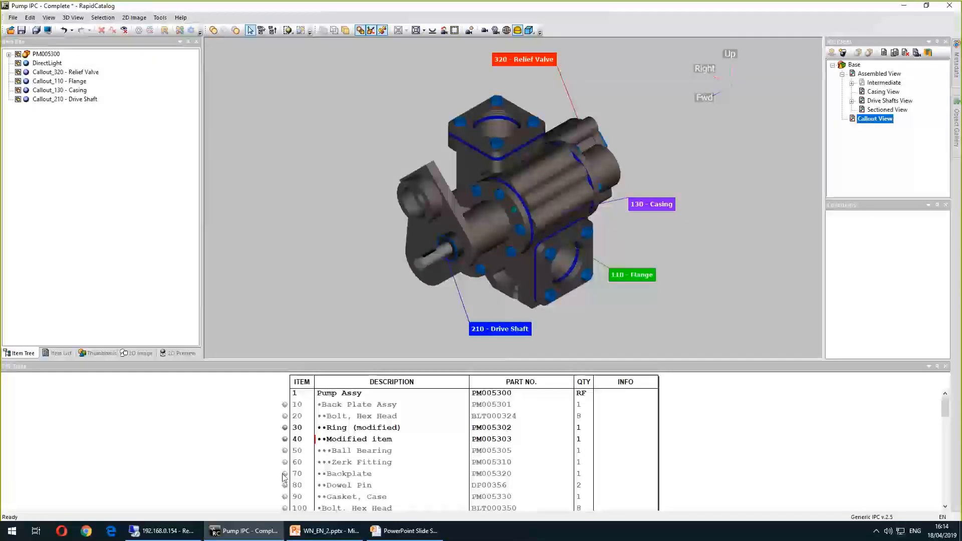
left_click(333, 448)
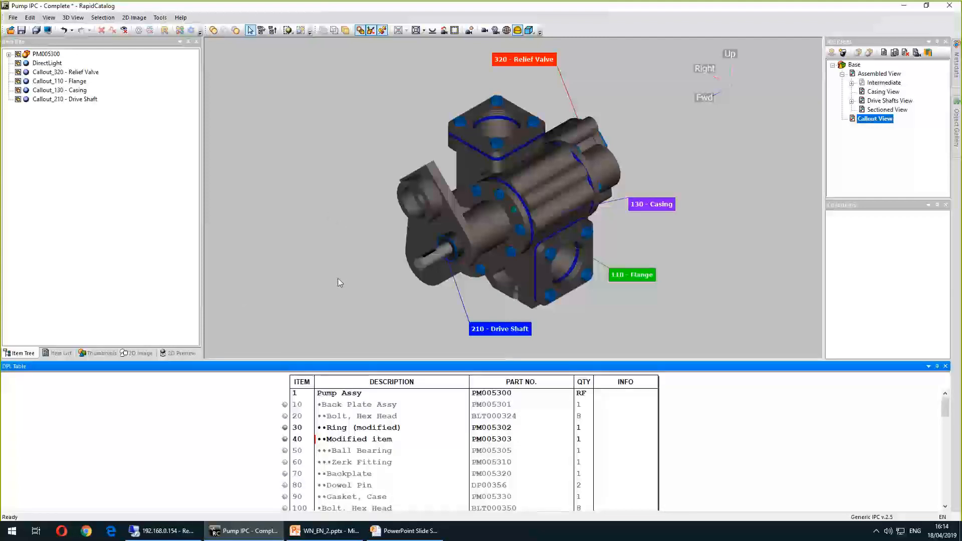
left_click(13, 17)
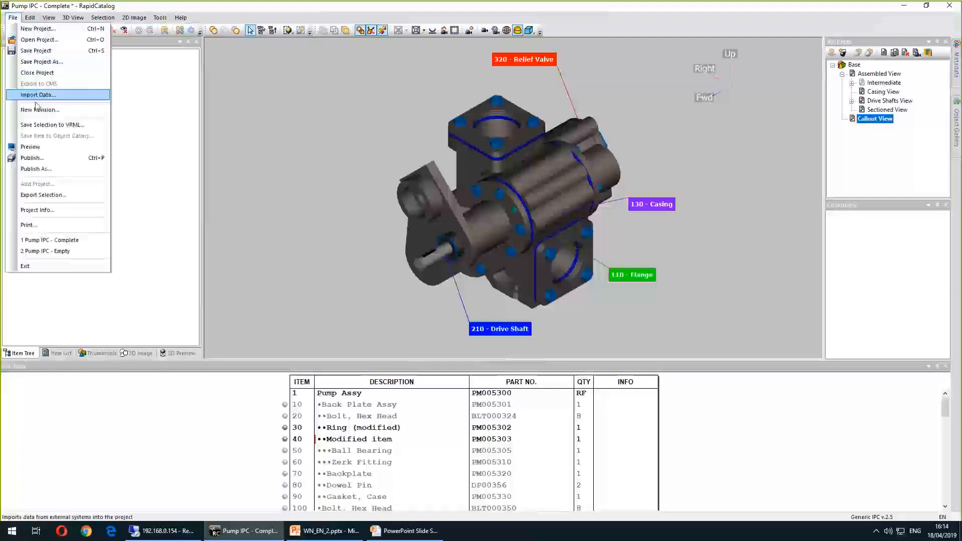
left_click(375, 472)
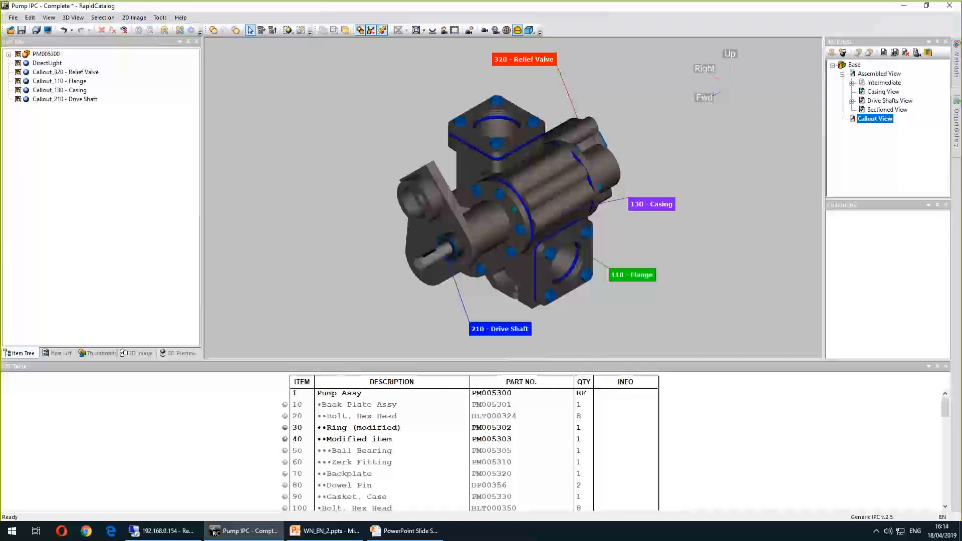
Switch to the presentation to view the new publishing options slide, then return to the catalog
left_click(324, 531)
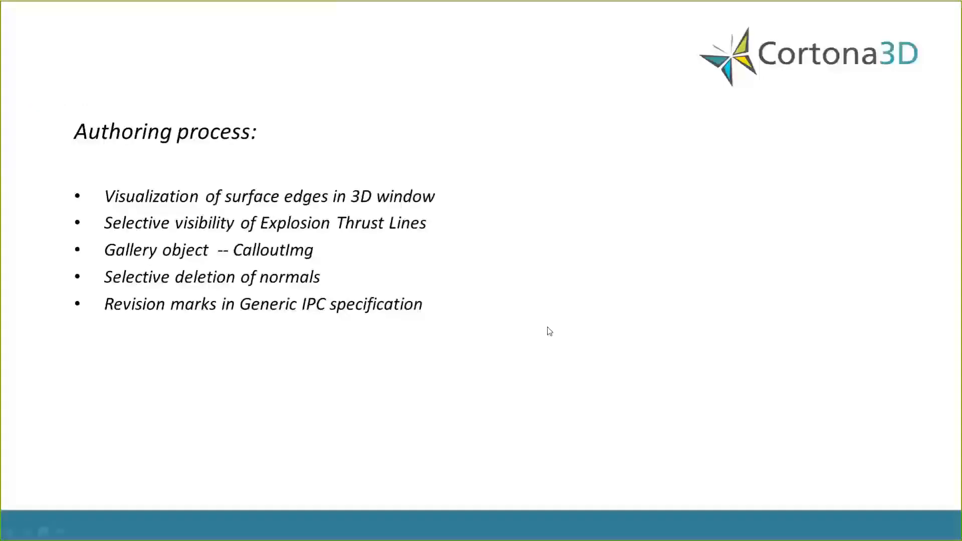
left_click(549, 331)
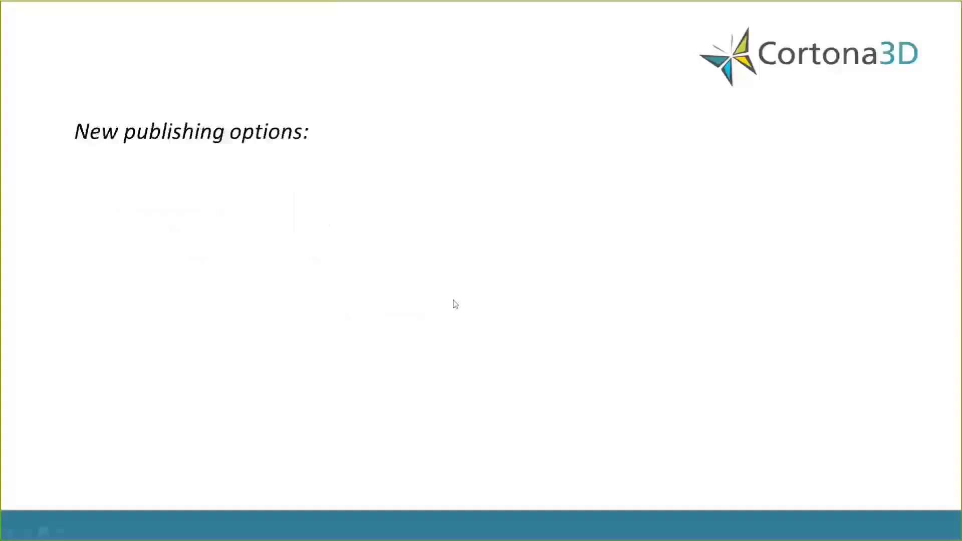
left_click(408, 284)
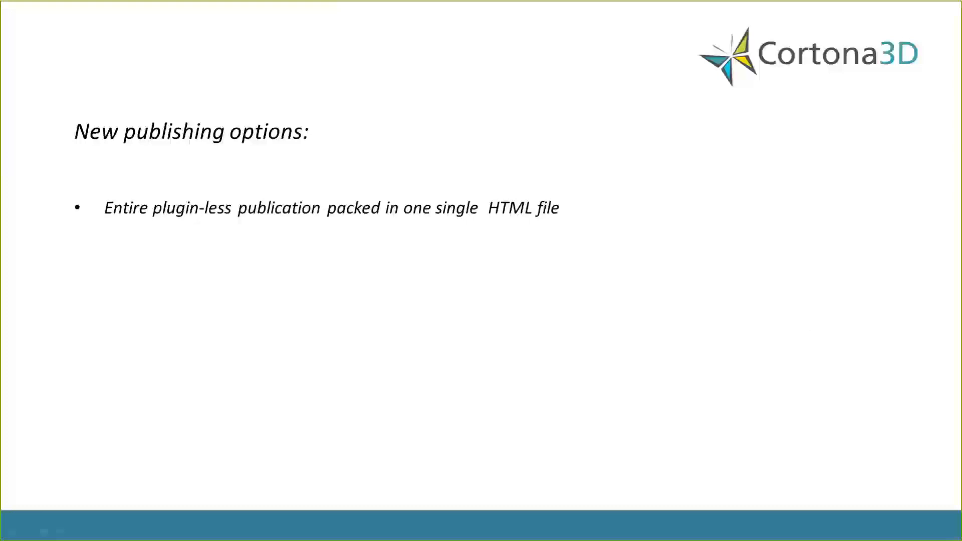
key("alt+Tab")
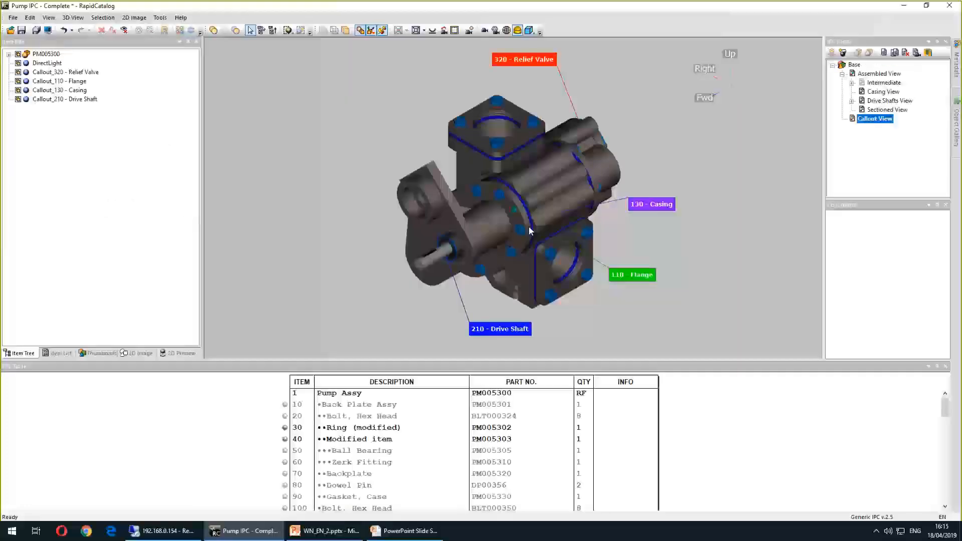
Set Create Single HTML Bundle to Yes in the publish options
left_click(161, 17)
left_click(191, 63)
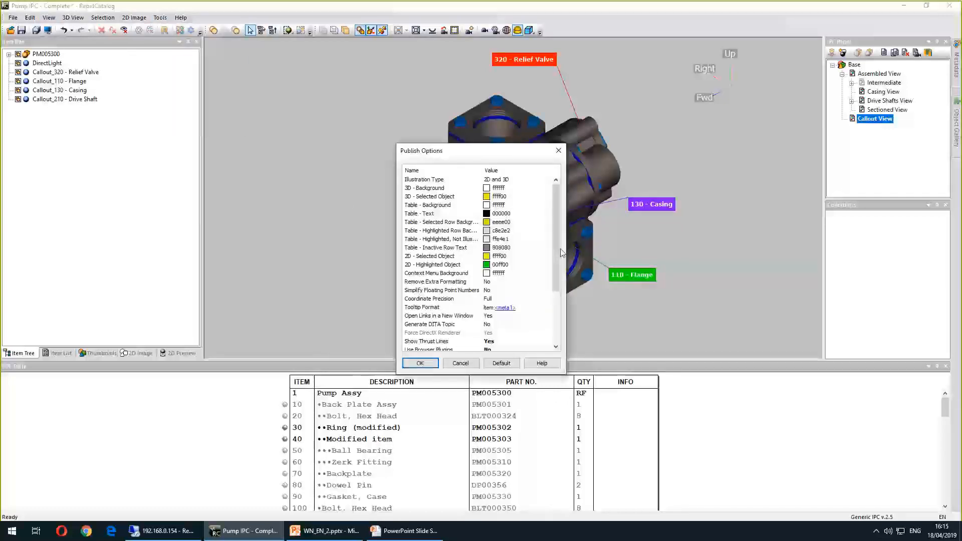
scroll(558, 236, "down", 3)
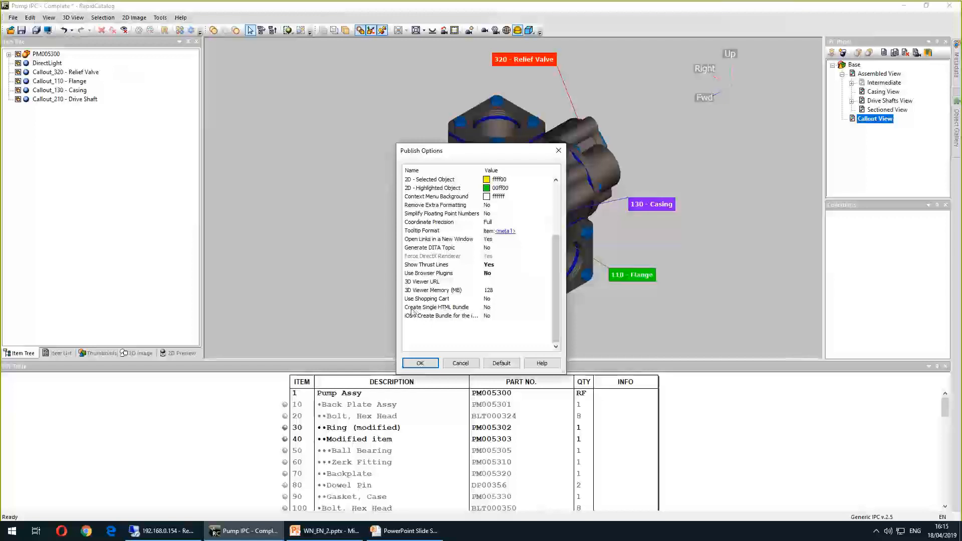
left_click(495, 307)
left_click(549, 309)
left_click(515, 317)
left_click(420, 363)
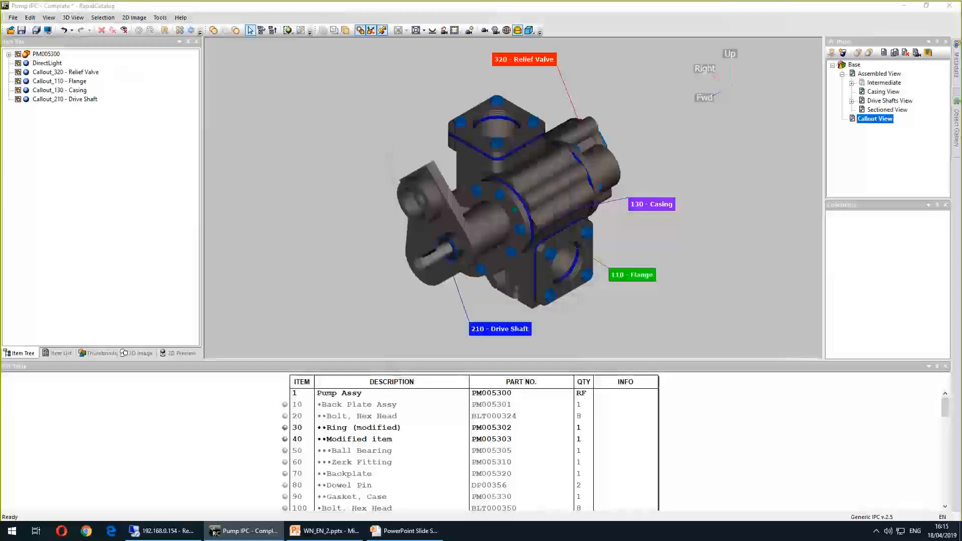
Publish the project to a Published_single_HTML folder and browse the output's res subfolder
left_click(13, 17)
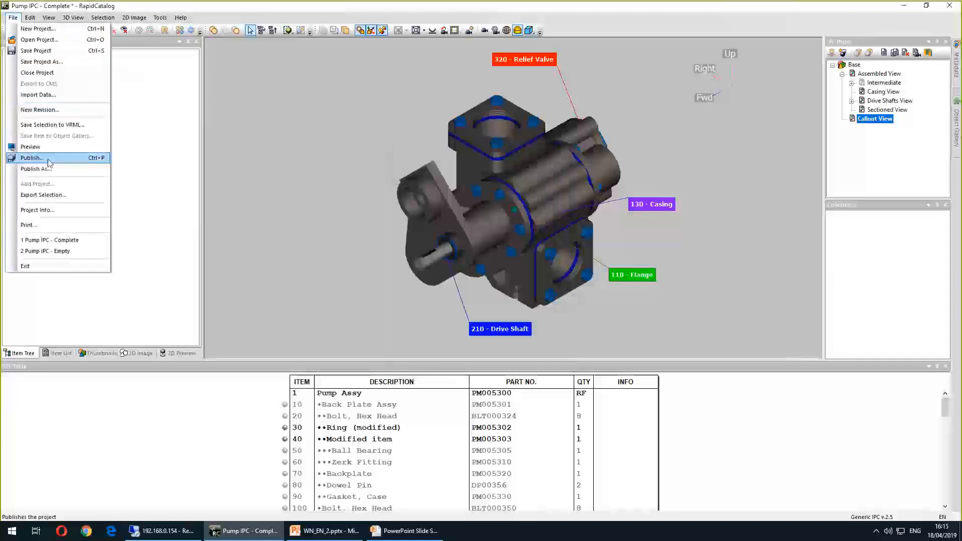
left_click(31, 157)
left_click(549, 267)
type("_single")
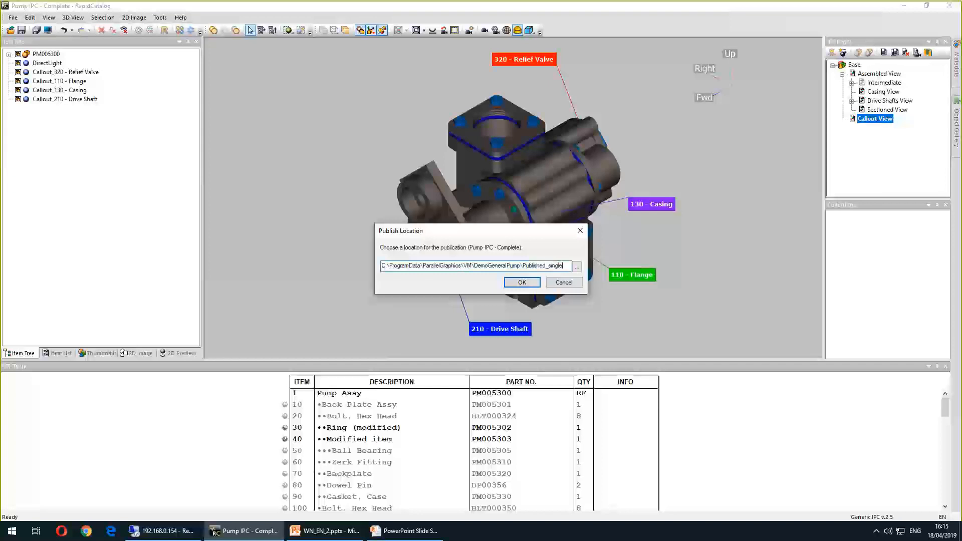
type("_HTML")
key("Return")
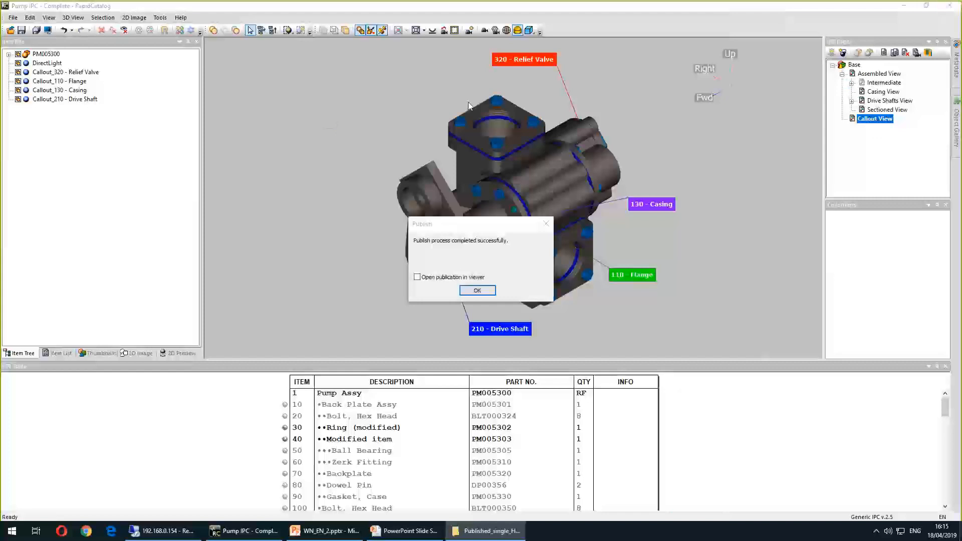
left_click(477, 291)
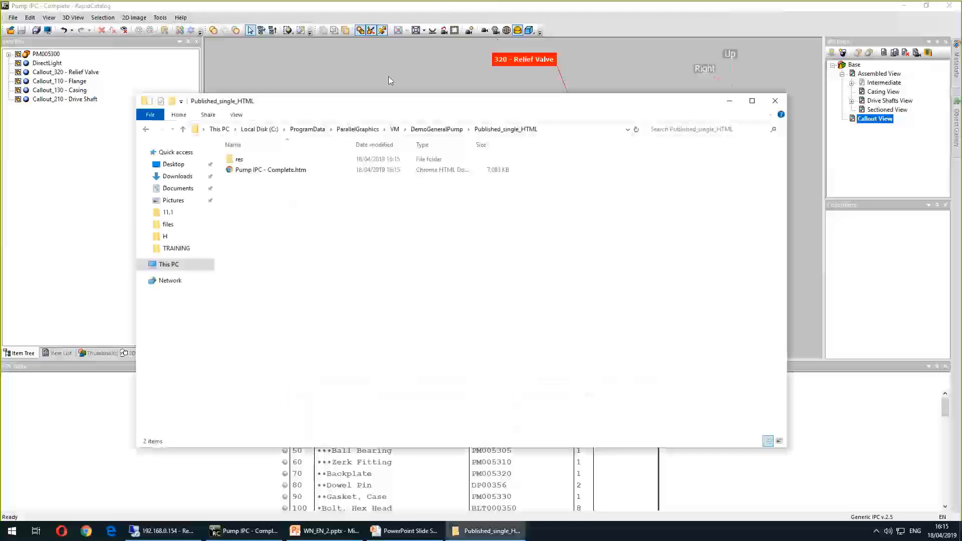
double_click(239, 160)
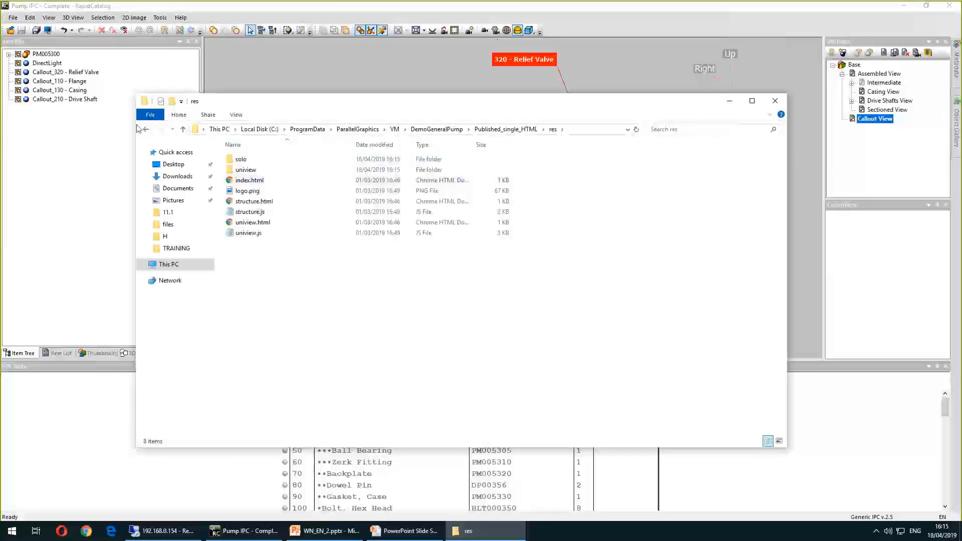
Return to the Published_single_HTML folder and delete its res subfolder
key("alt+Left")
left_click(281, 242)
left_click(252, 161)
key("Delete")
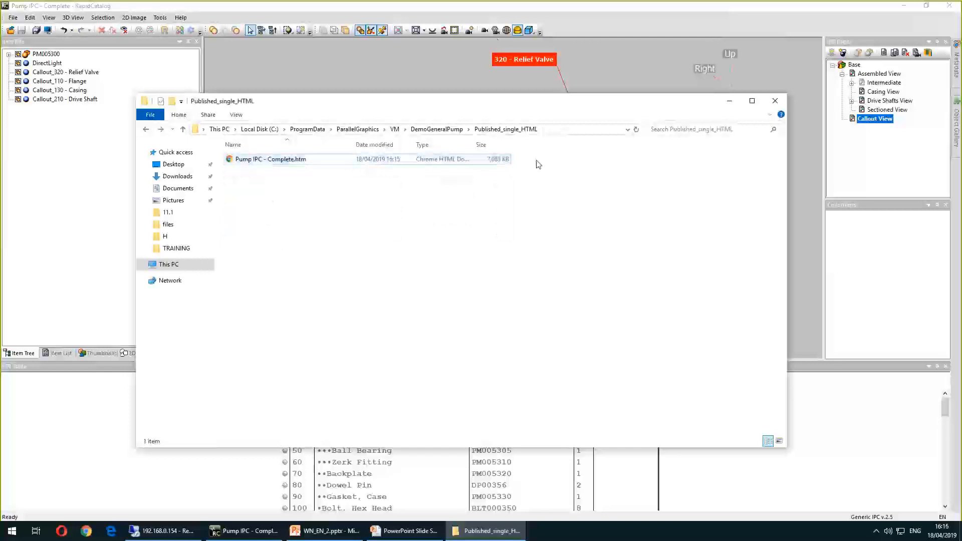
Open the Pump IPC - Complete.htm file in the browser to check it, then close the browser
left_click(498, 161)
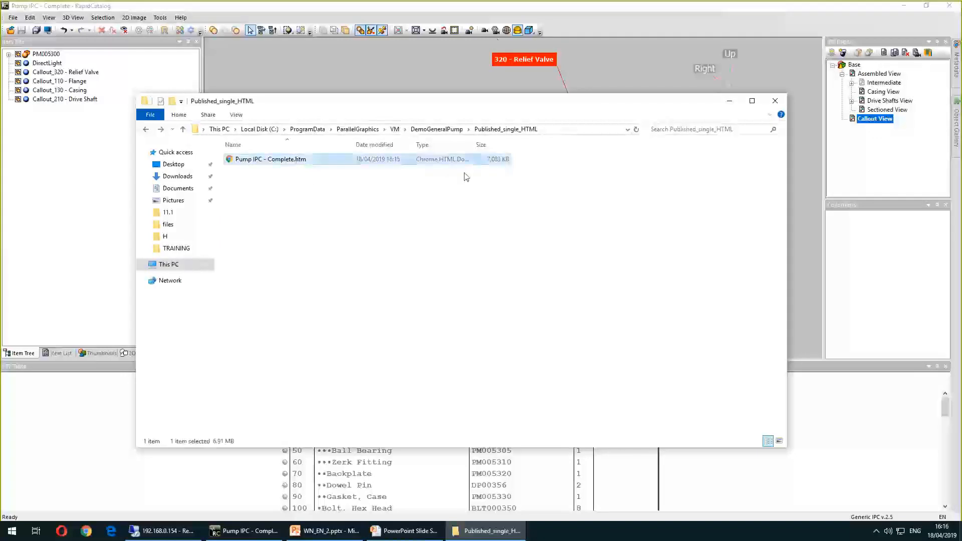
left_click(291, 160)
key("Return")
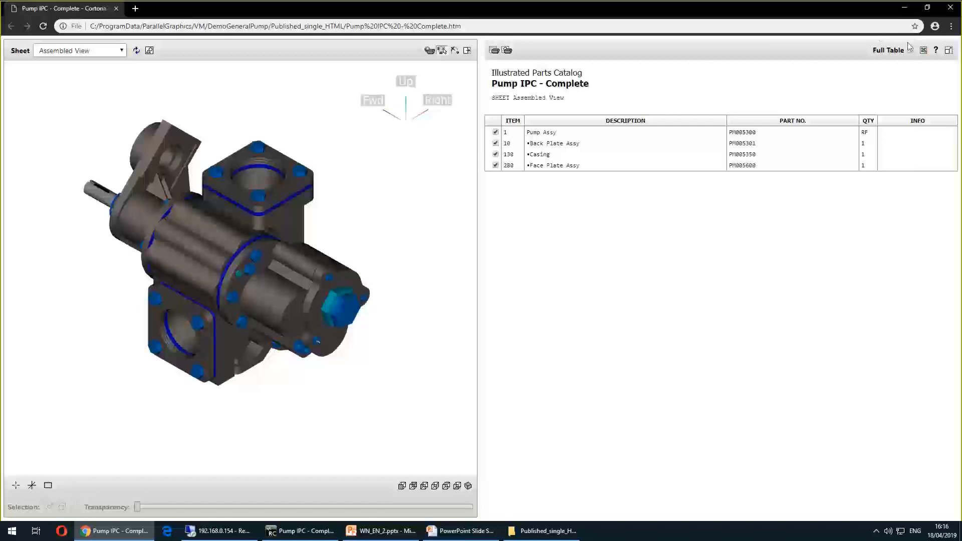
left_click(950, 8)
left_click(590, 226)
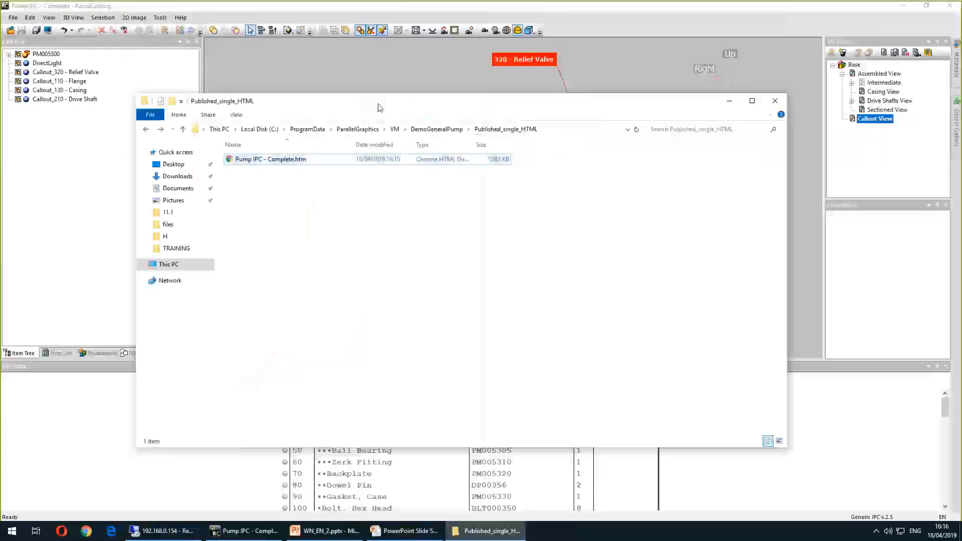
left_click_drag(364, 100, 406, 138)
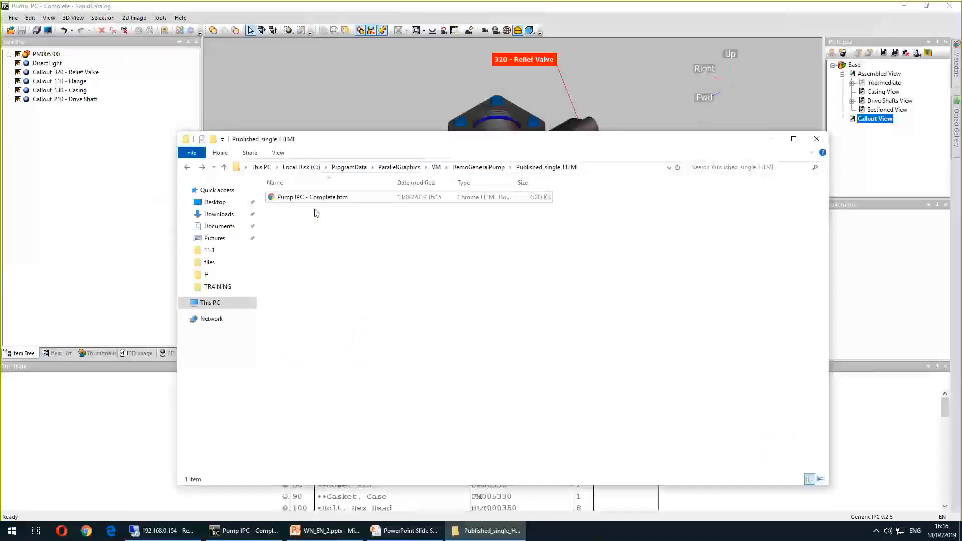
left_click(317, 201)
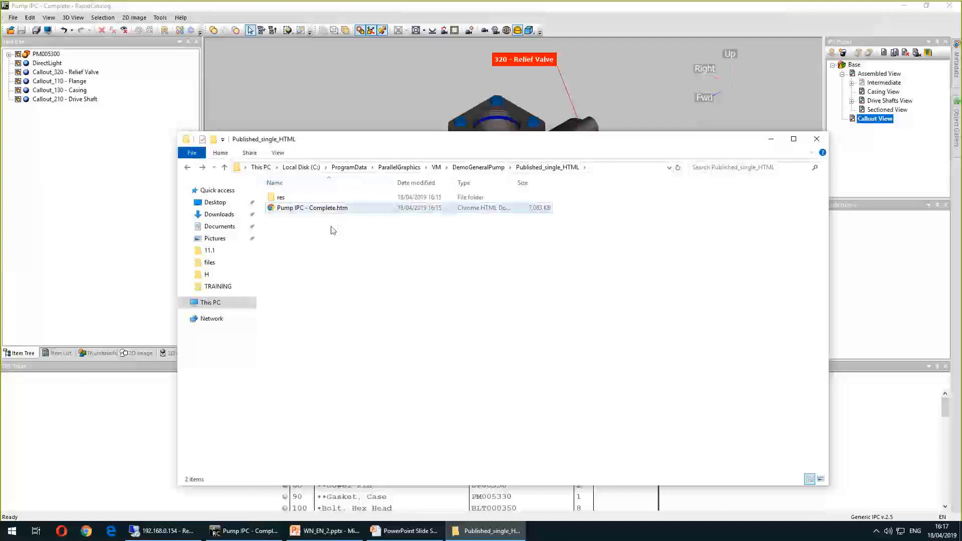
left_click(301, 209)
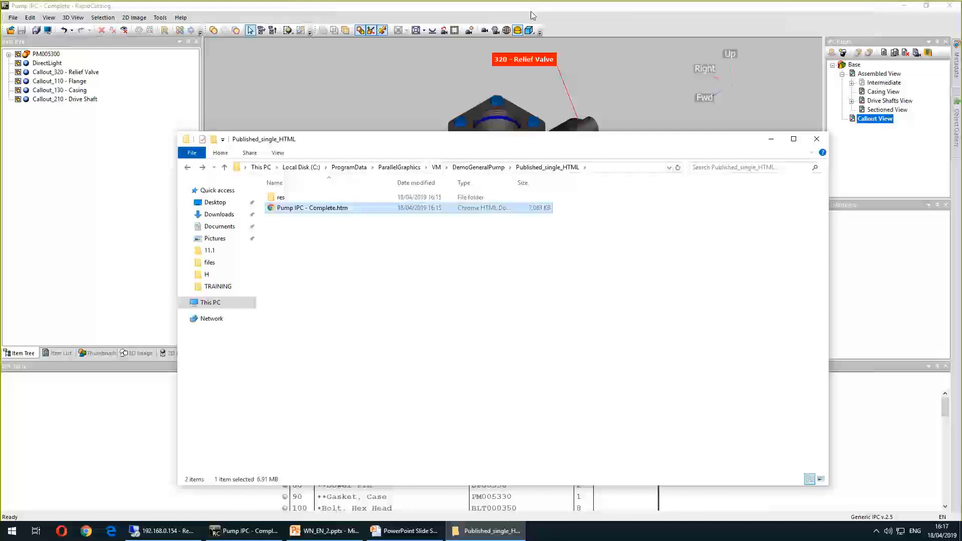
left_click(480, 12)
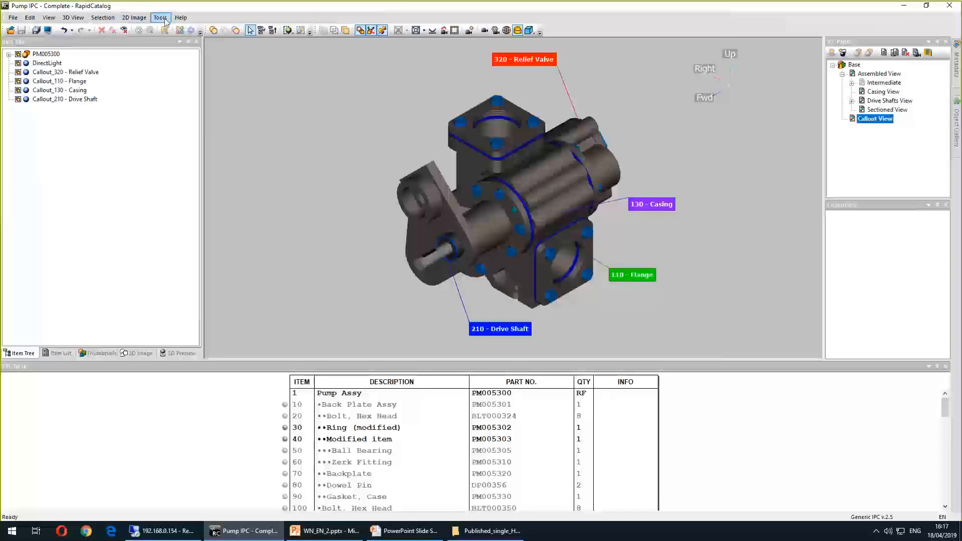
Set Use Shopping Cart to Yes in the publish options and confirm to preview the catalog
left_click(160, 17)
left_click(188, 61)
left_click_drag(557, 221, 562, 273)
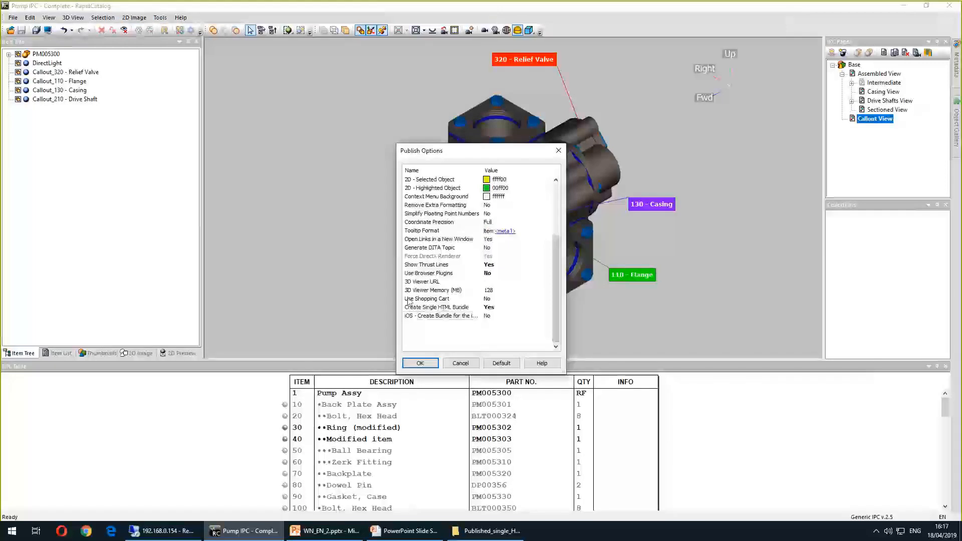
left_click(519, 300)
left_click(518, 300)
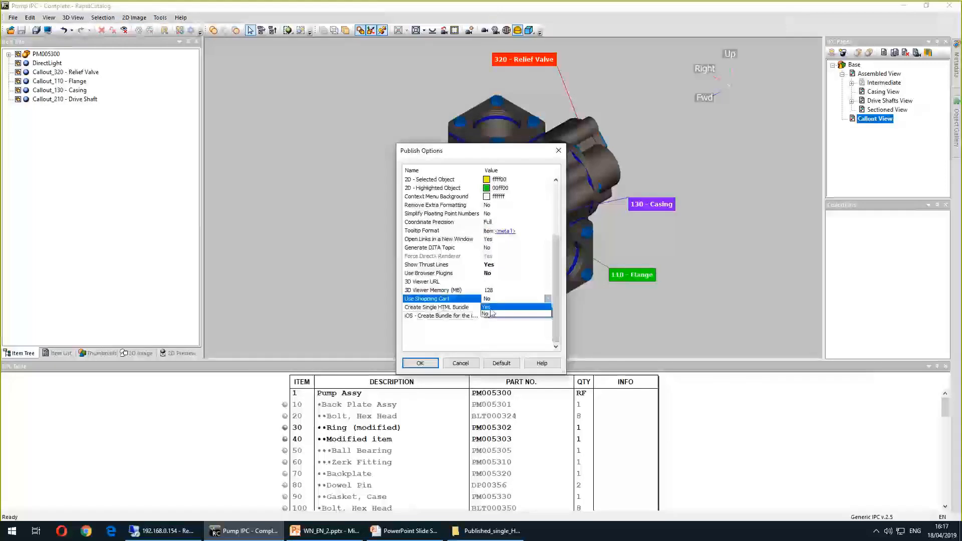
left_click(520, 311)
left_click(432, 364)
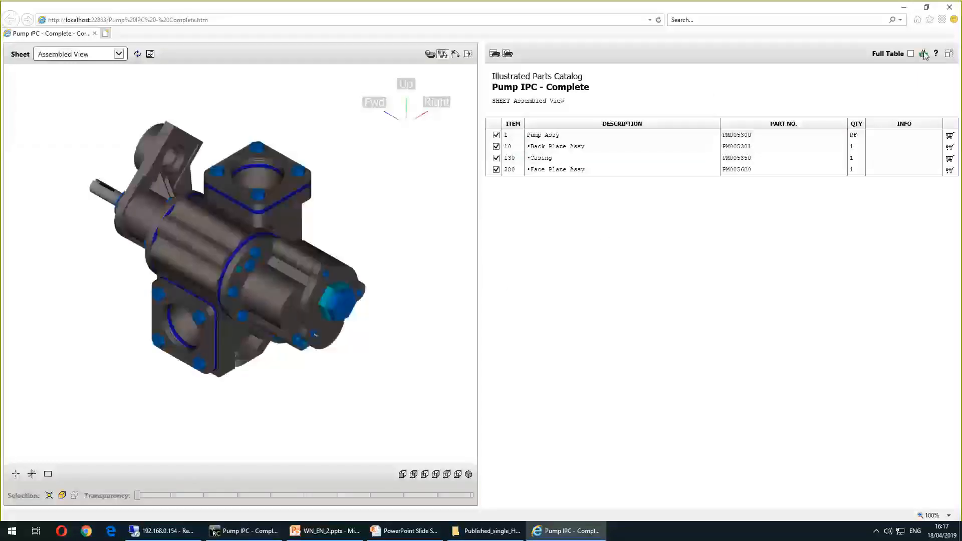
Add Pump Assy and Casing to the shopping cart from the parts table and open the cart
left_click(738, 136)
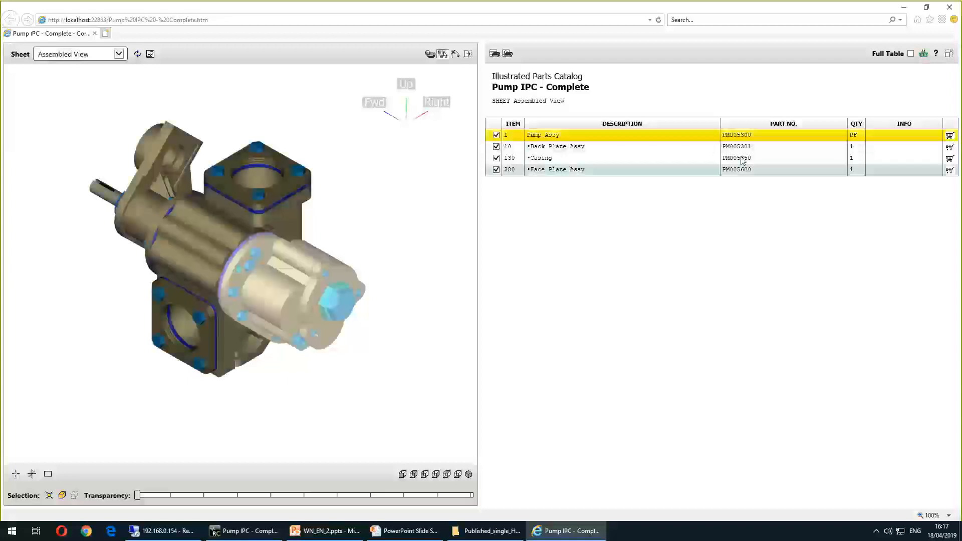
left_click(949, 137)
left_click(900, 160)
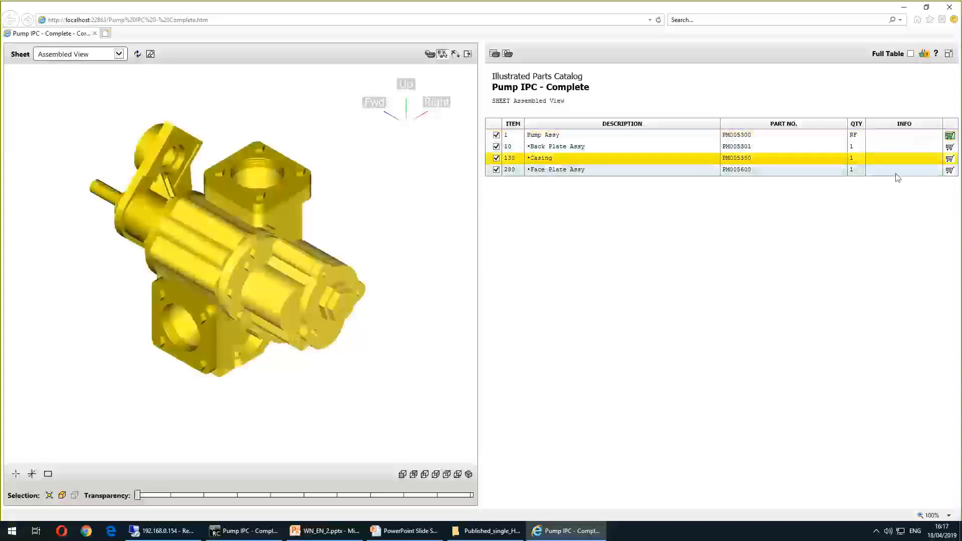
left_click(950, 160)
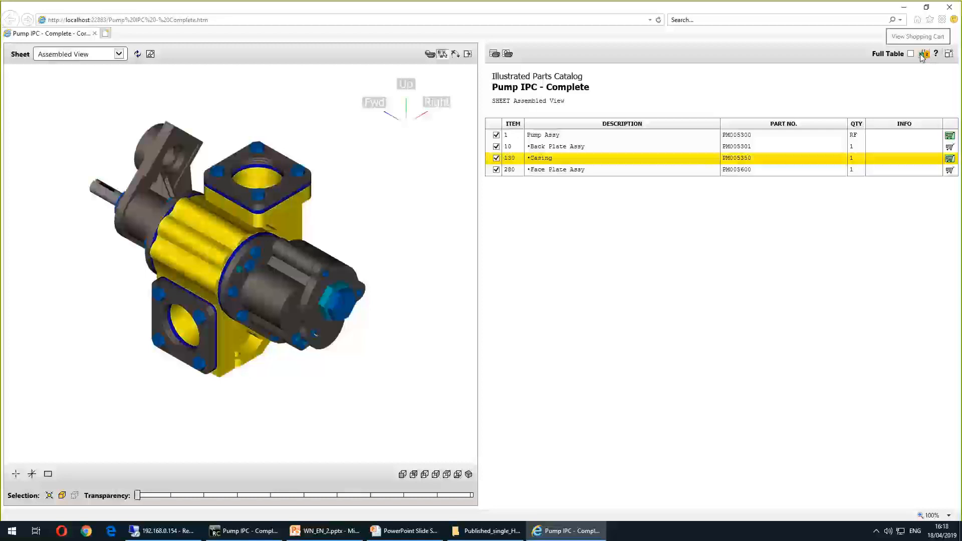
left_click(924, 54)
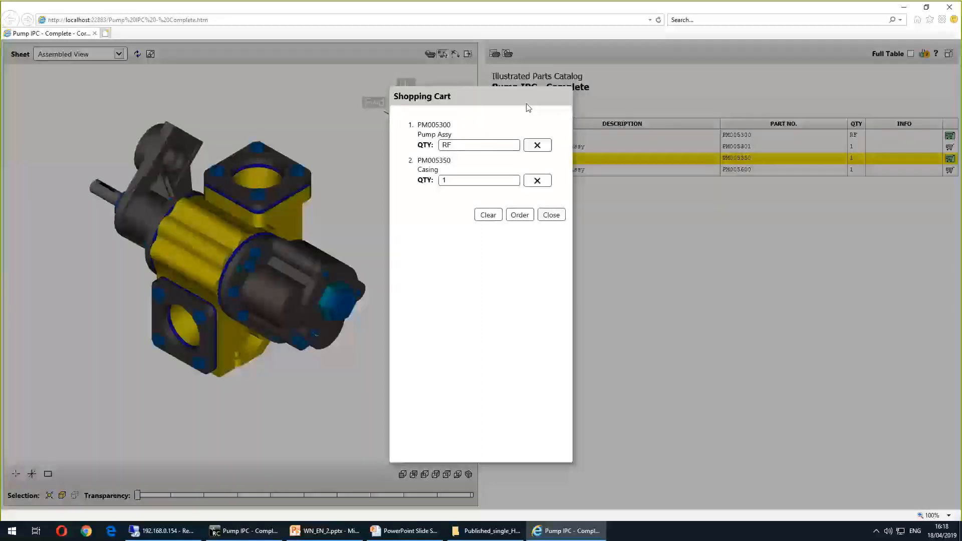
Set the cart quantities to 5 for Pump Assy and 2 for Casing, then place the order
key("Tab")
type("5")
key("Tab")
type("2")
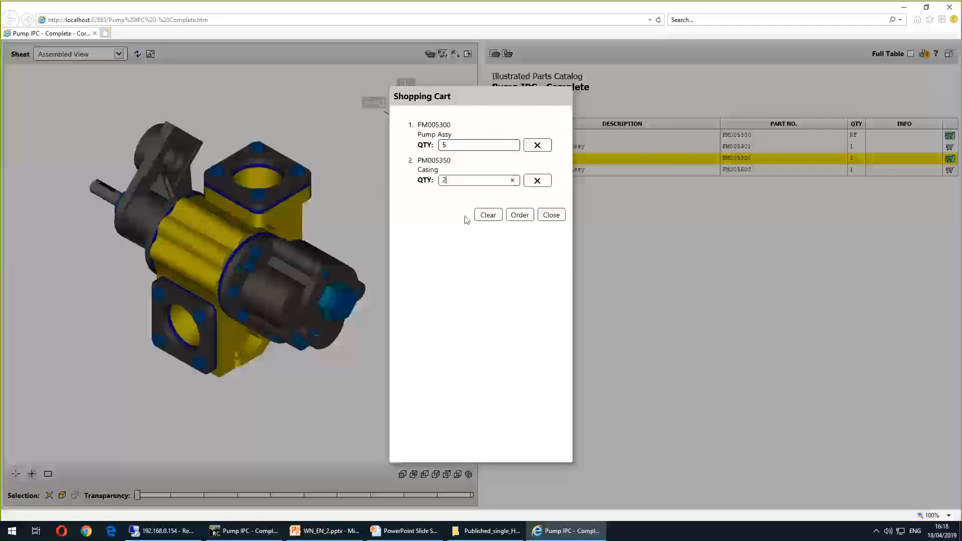
left_click(520, 215)
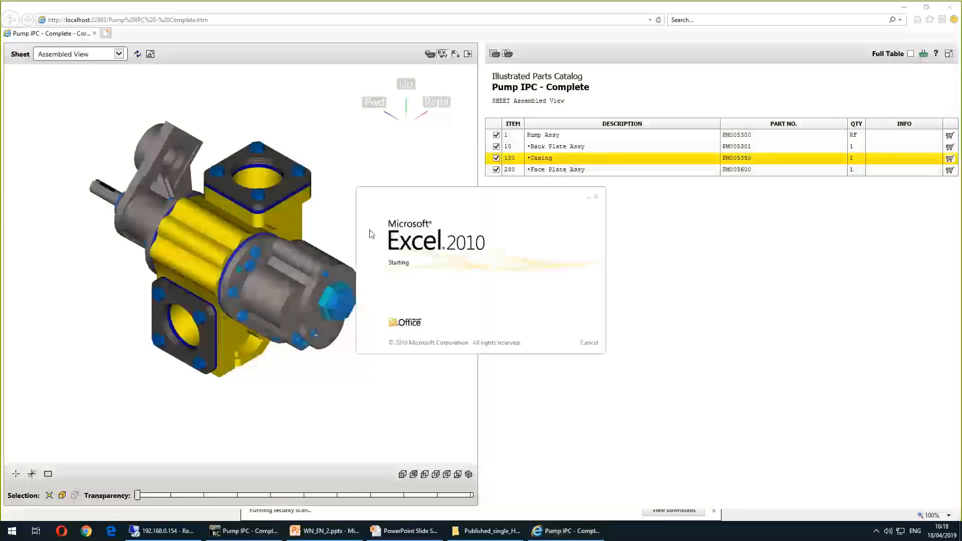
Review the exported order spreadsheet and close it
left_click(158, 187)
left_click_drag(152, 159, 56, 139)
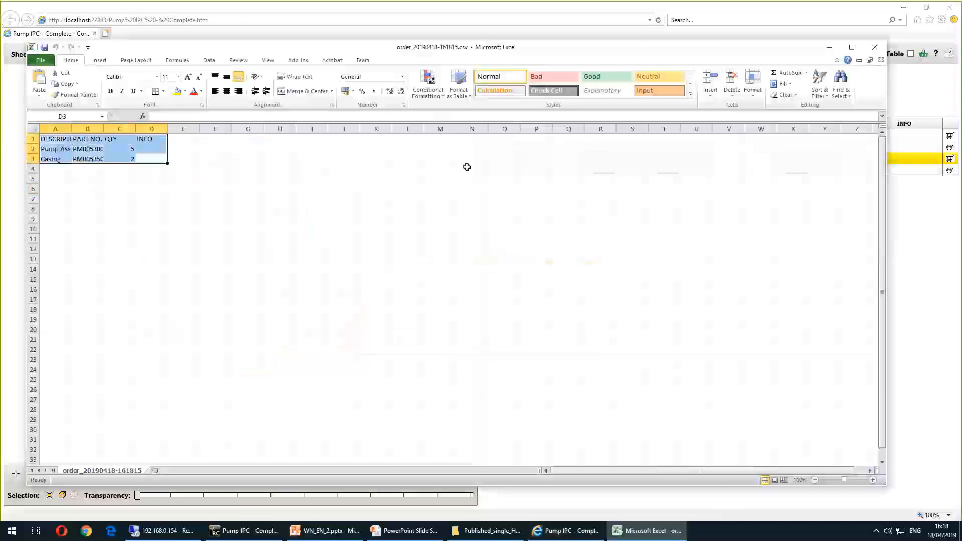
left_click(875, 47)
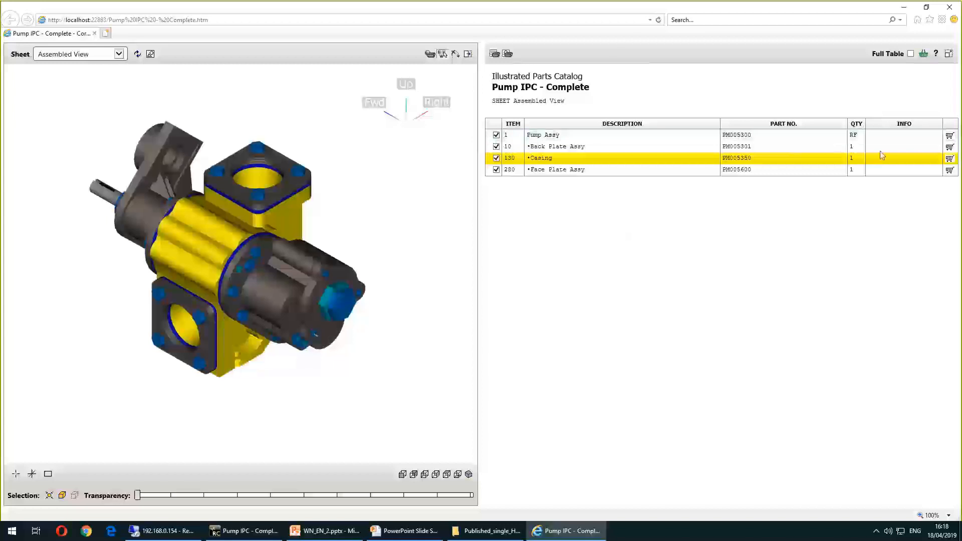
Toggle the cart buttons for Pump Assy, Back Plate Assy and Casing, then open the shopping cart
left_click(836, 134)
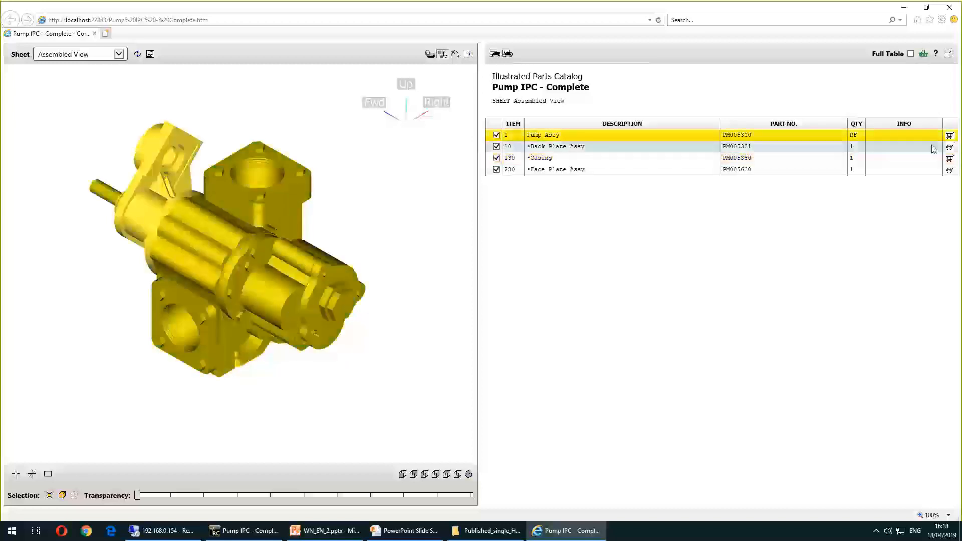
left_click(950, 135)
left_click(950, 150)
left_click(950, 159)
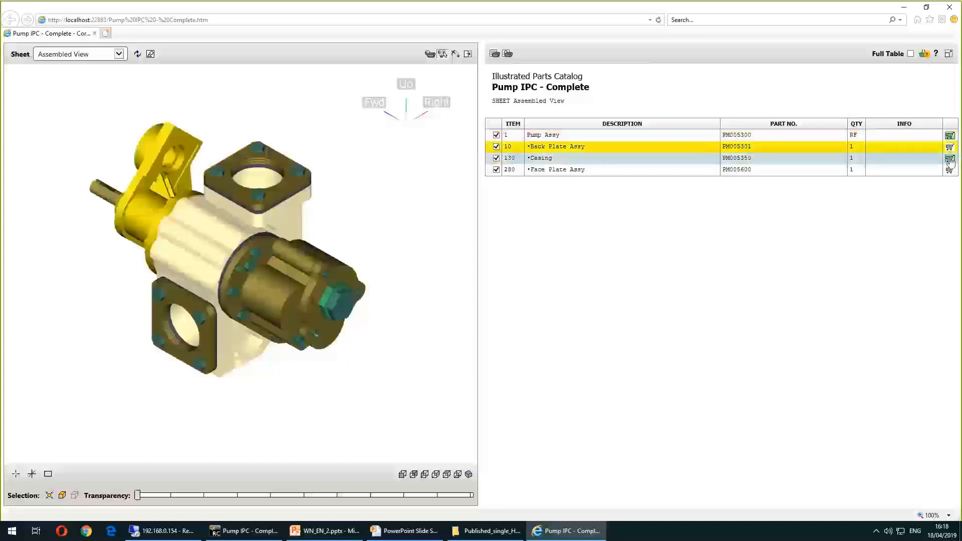
left_click(926, 54)
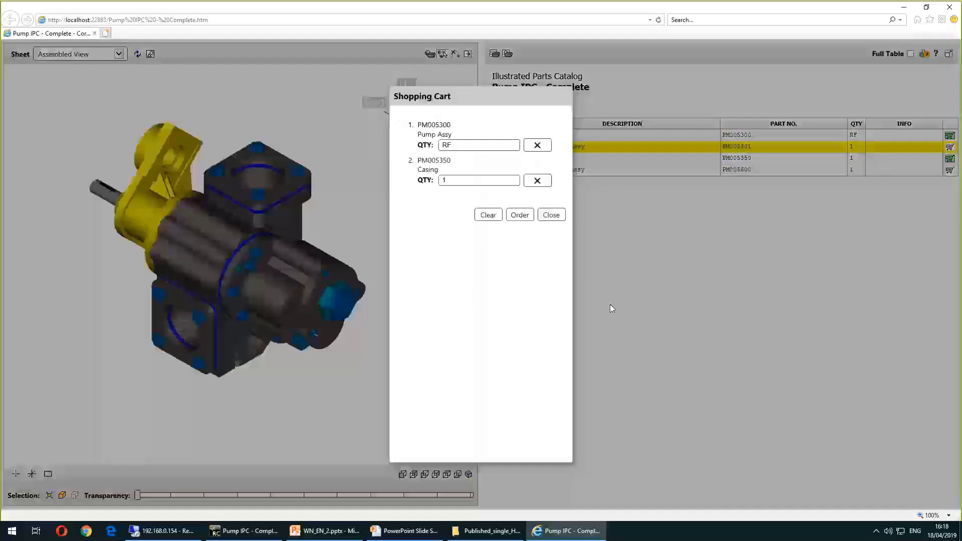
Place the cart order, dismiss the download prompt, and close the browser preview
left_click(520, 216)
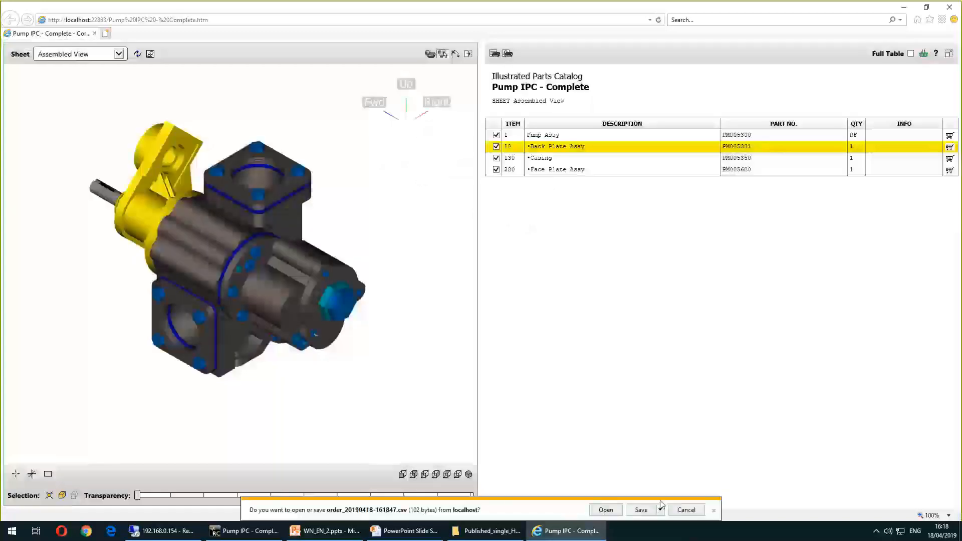
left_click(714, 510)
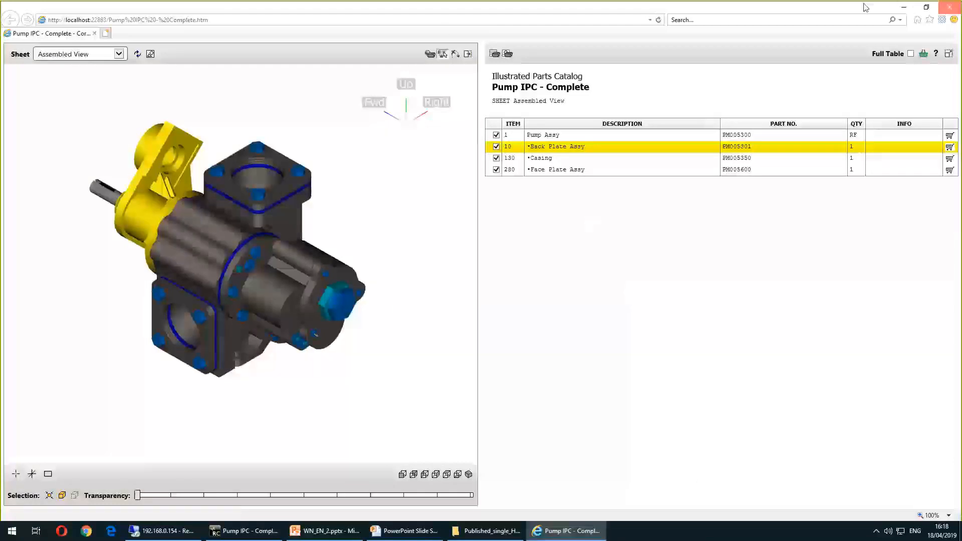
left_click(913, 8)
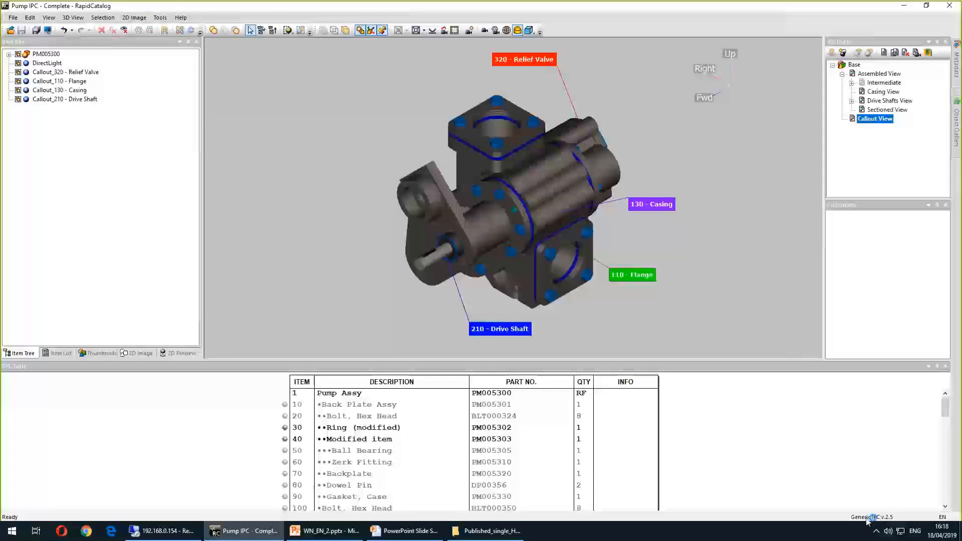
Review the publish options and cancel the dialog
left_click(160, 17)
left_click(189, 62)
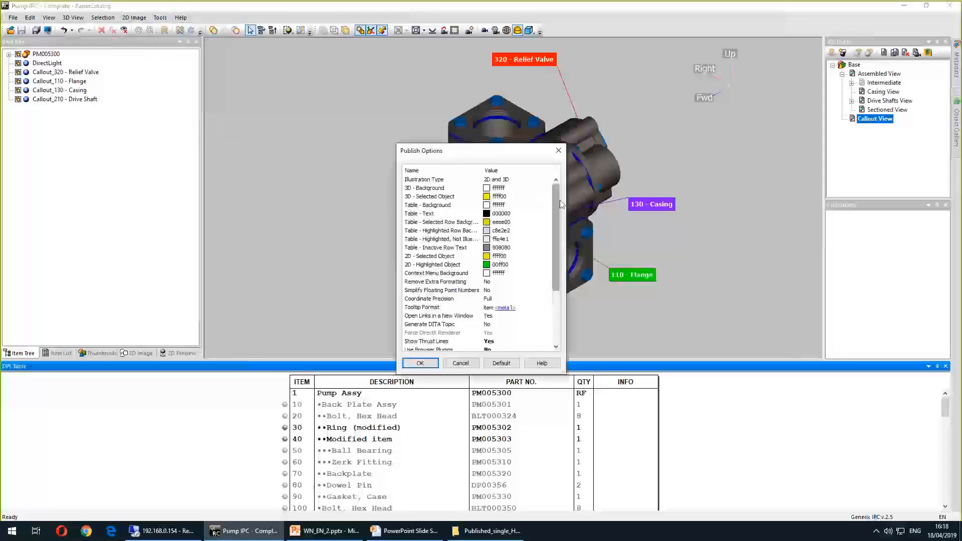
scroll(394, 318, "down", 3)
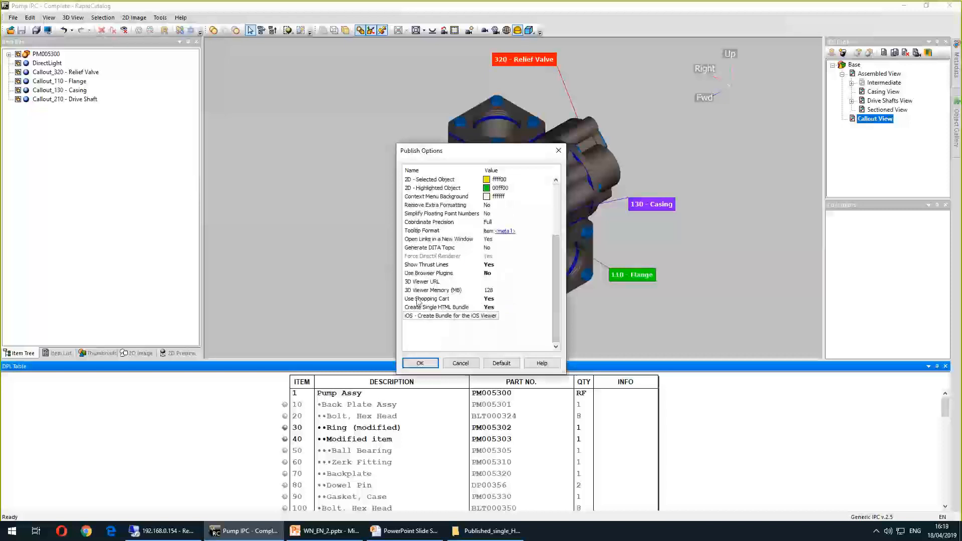
left_click(460, 362)
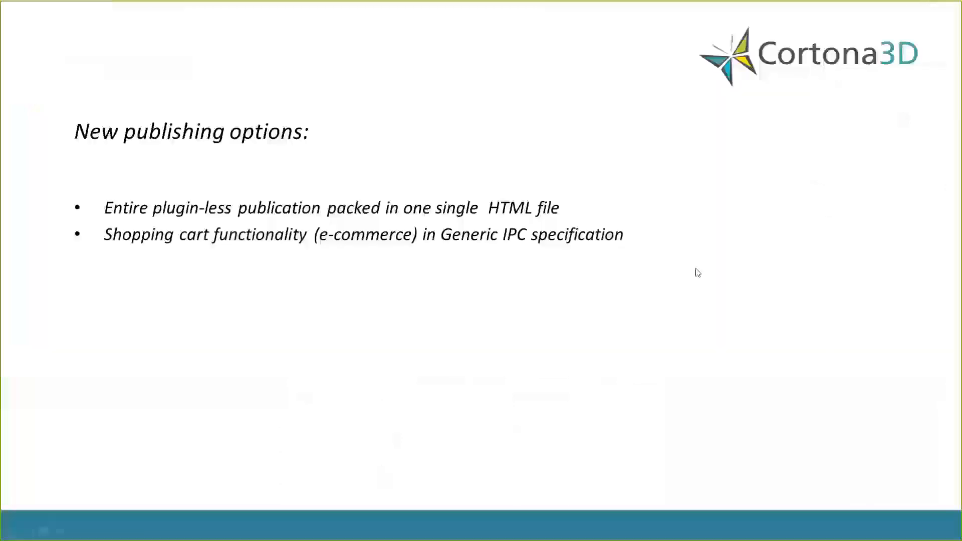
Advance the presentation to the Generation of 2D illustrations slide and return to the catalog
left_click(542, 273)
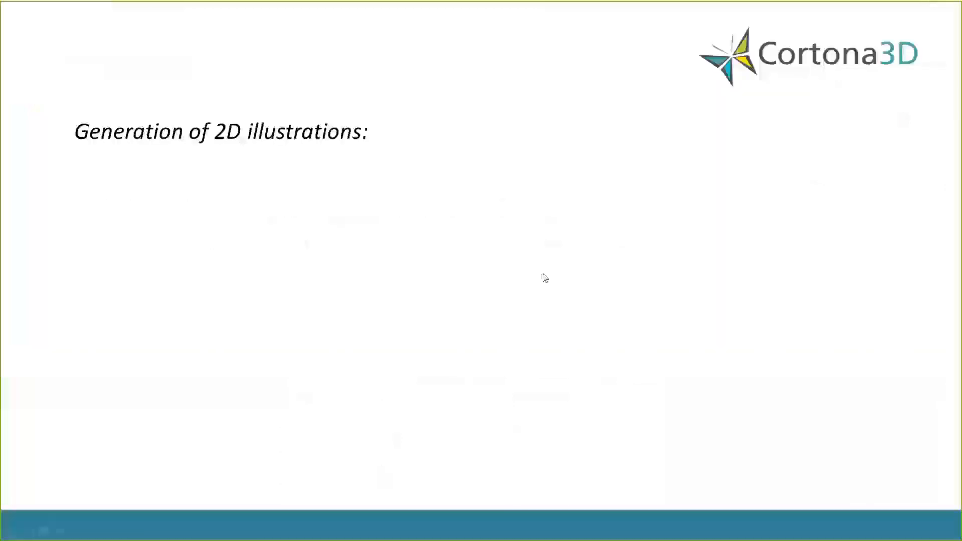
left_click(297, 193)
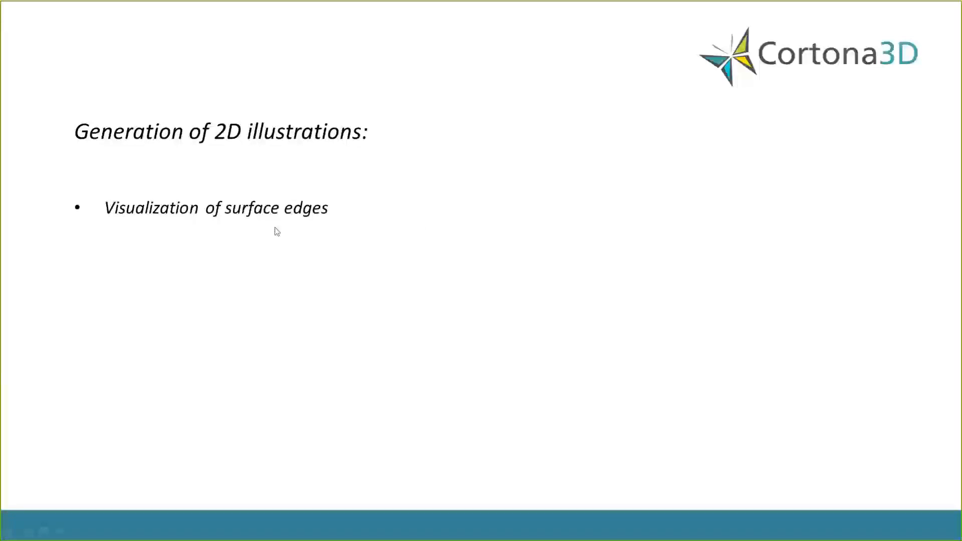
key("alt+Tab")
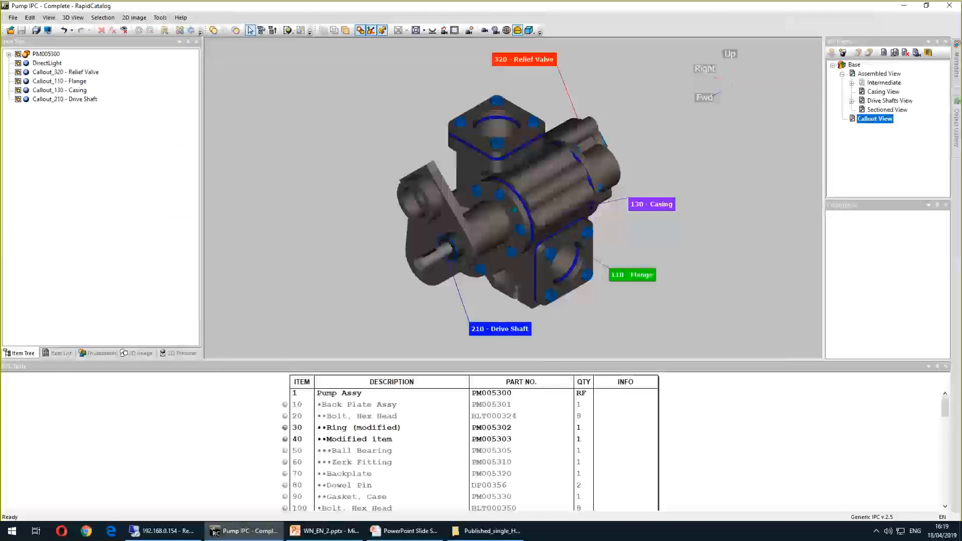
Open the WN_11_1_1 project from the WN_11.1 working space and show its 2D Preview
left_click(12, 18)
left_click(36, 37)
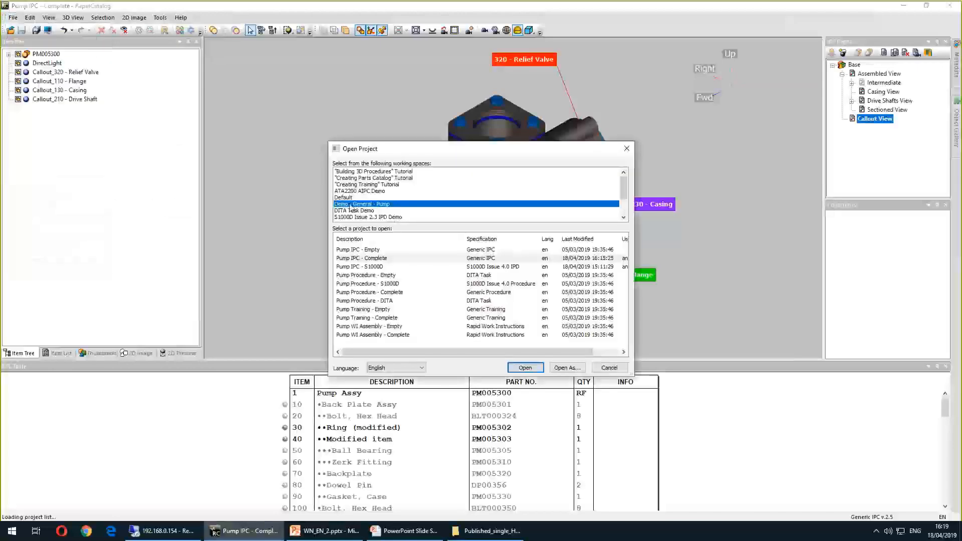
left_click(343, 219)
left_click(369, 251)
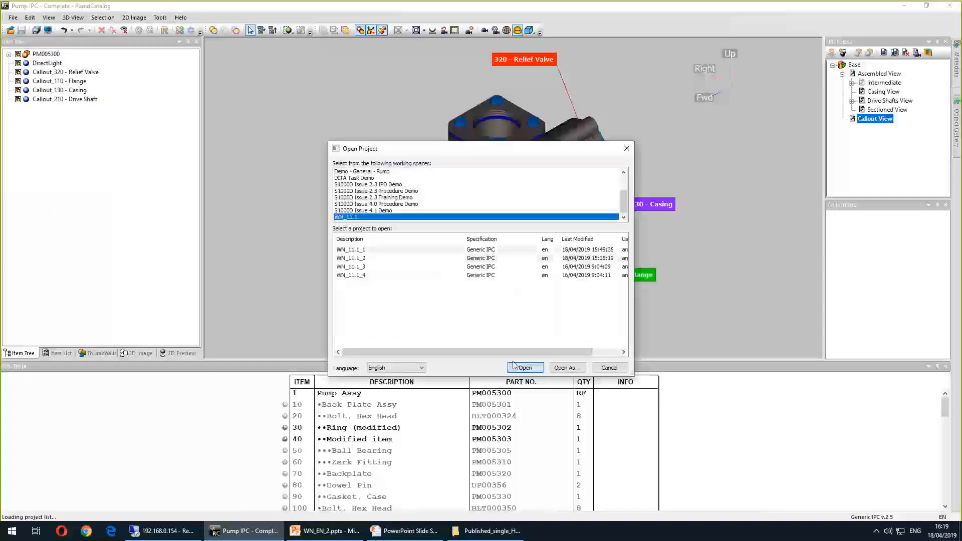
left_click(526, 369)
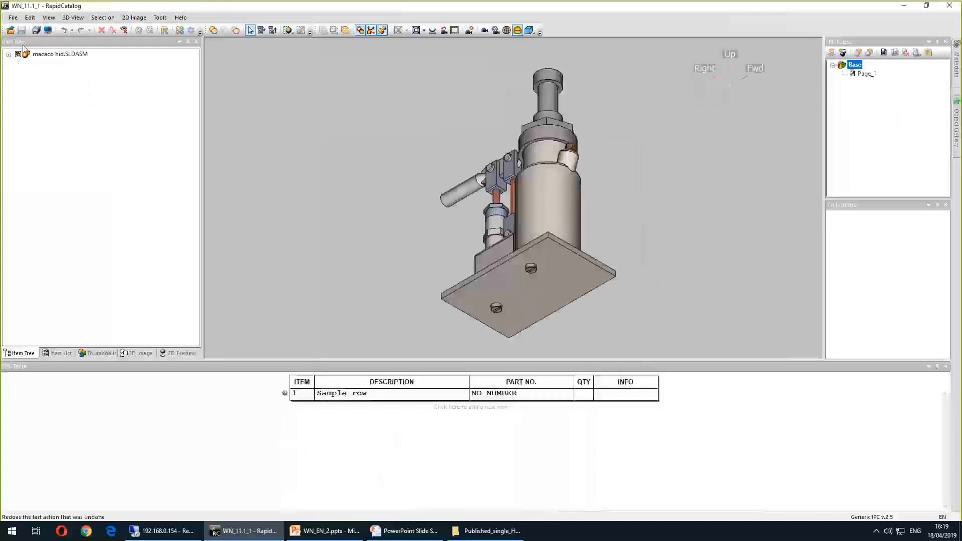
left_click(178, 353)
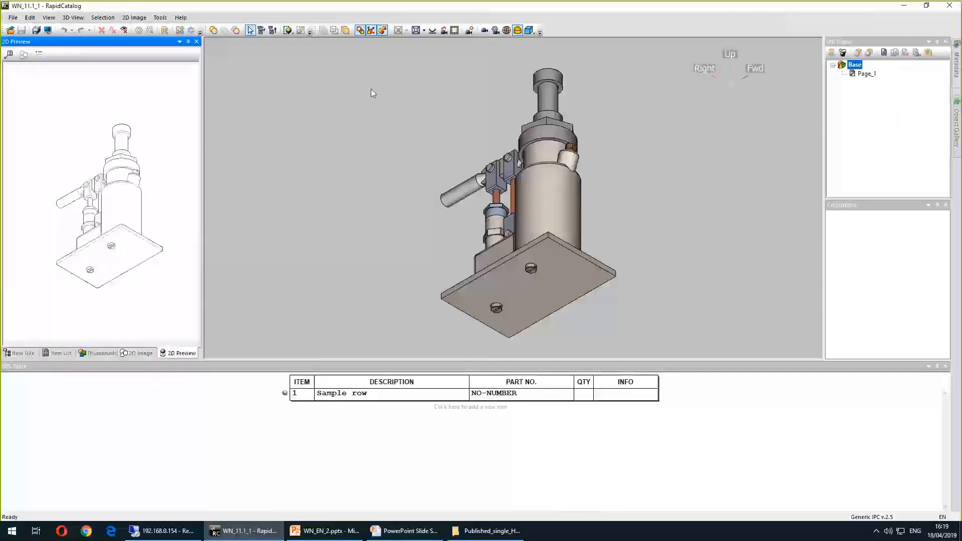
Toggle surface edge visibility in the 3D view on and off
middle_click_drag(305, 153, 273, 176)
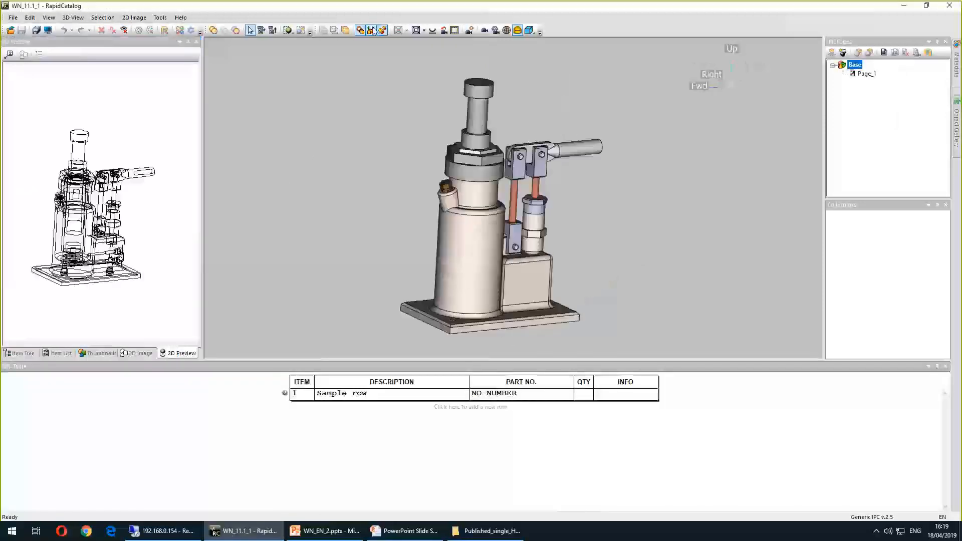
left_click(518, 31)
left_click(518, 31)
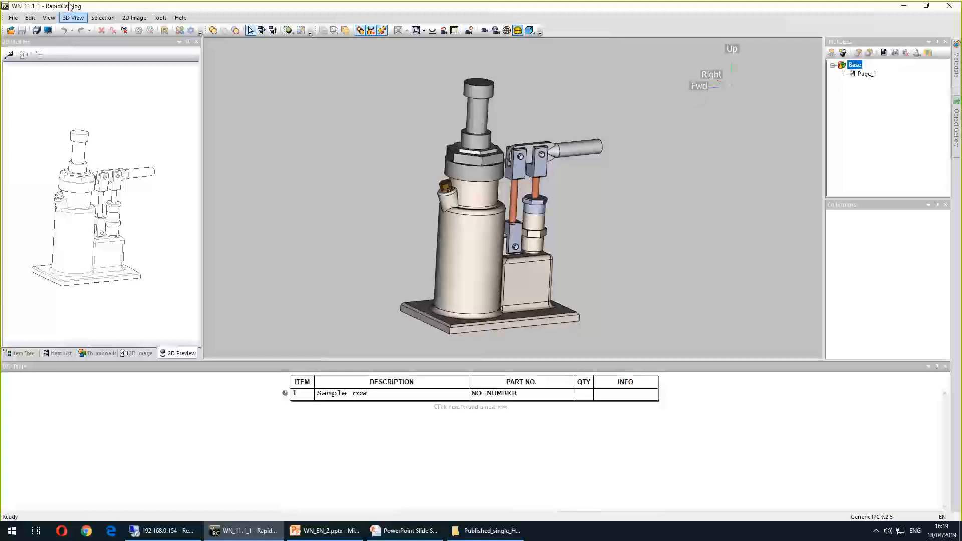
Open the 2D image options, toggle Use surface edges, and apply the setting
left_click(39, 54)
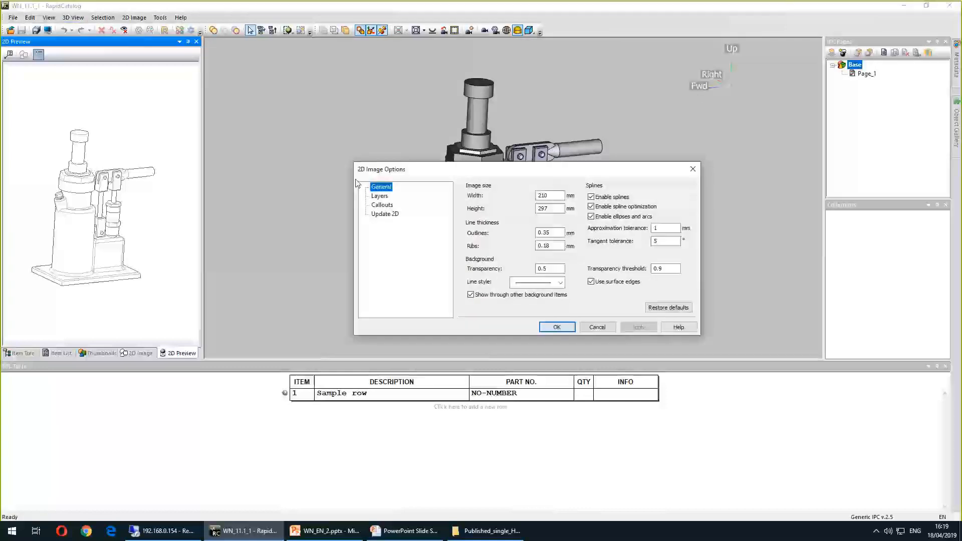
left_click_drag(479, 173, 436, 168)
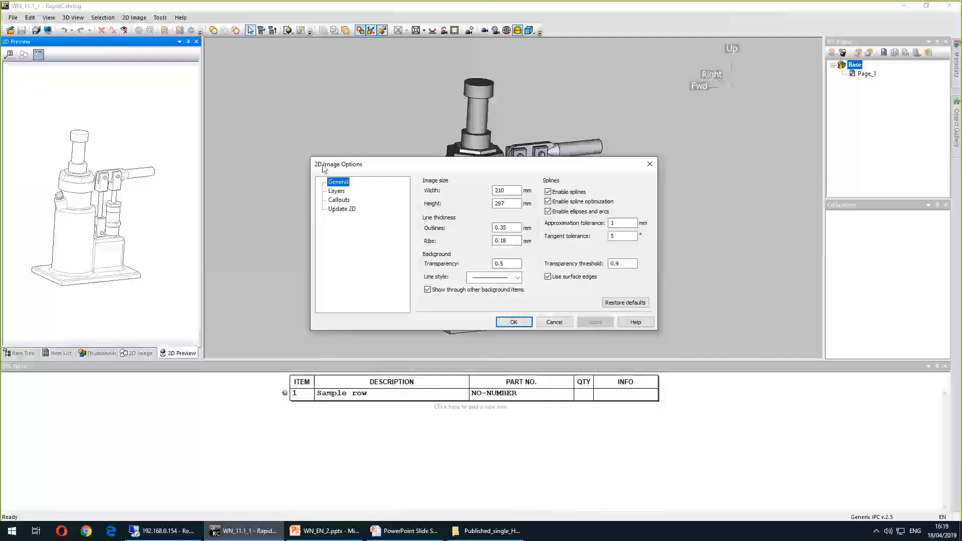
left_click(550, 279)
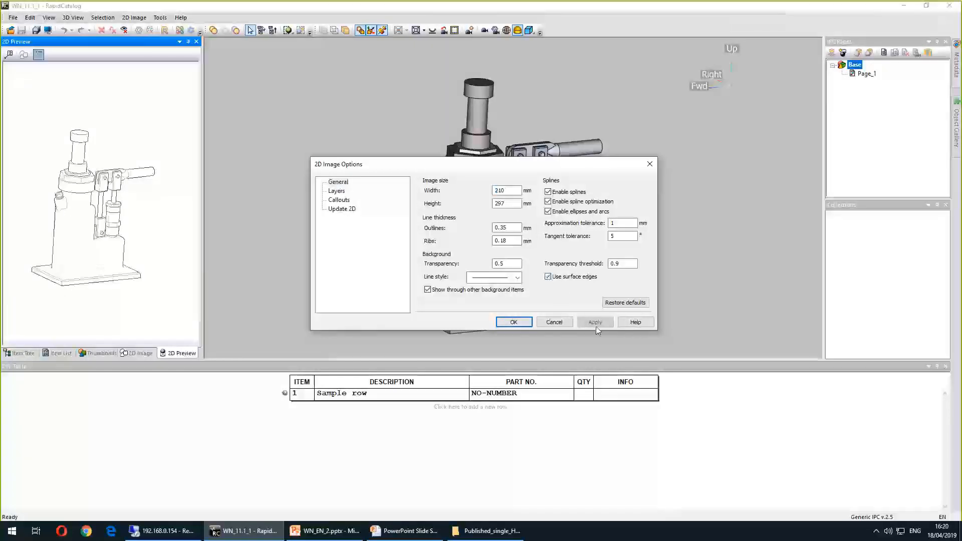
left_click(593, 324)
left_click(513, 322)
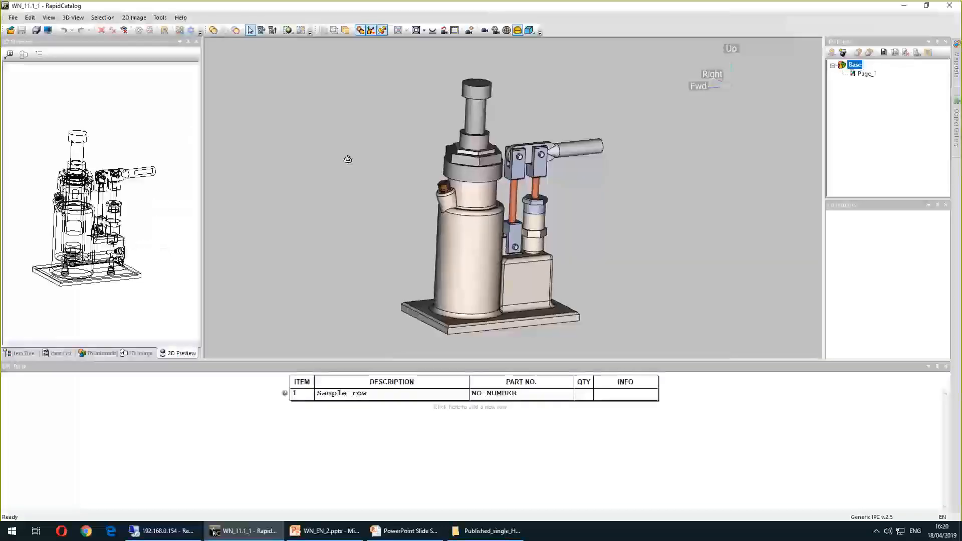
Add a section plane on Page_1, tilt it diagonally through the jack, and undo it
left_click(867, 74)
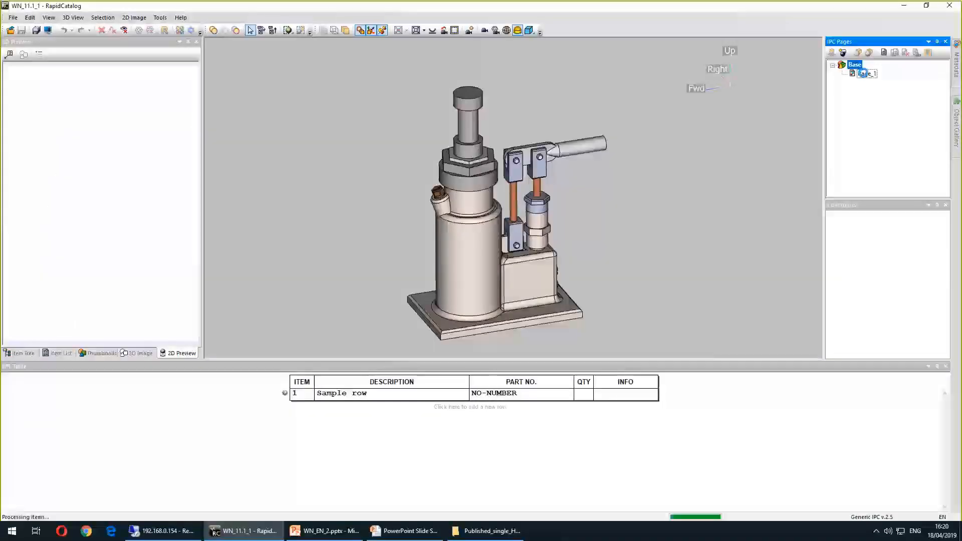
middle_click_drag(690, 170, 433, 203)
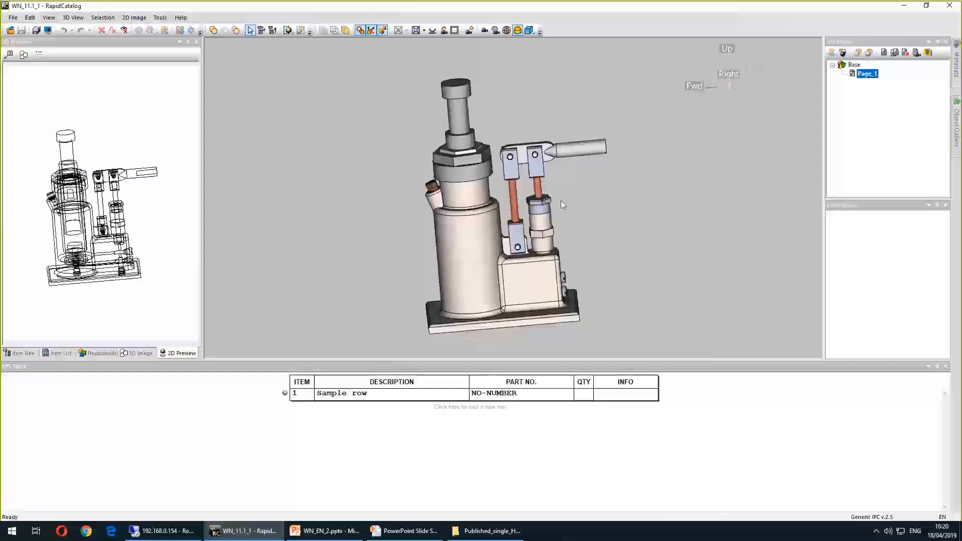
scroll(561, 200, "down", 3)
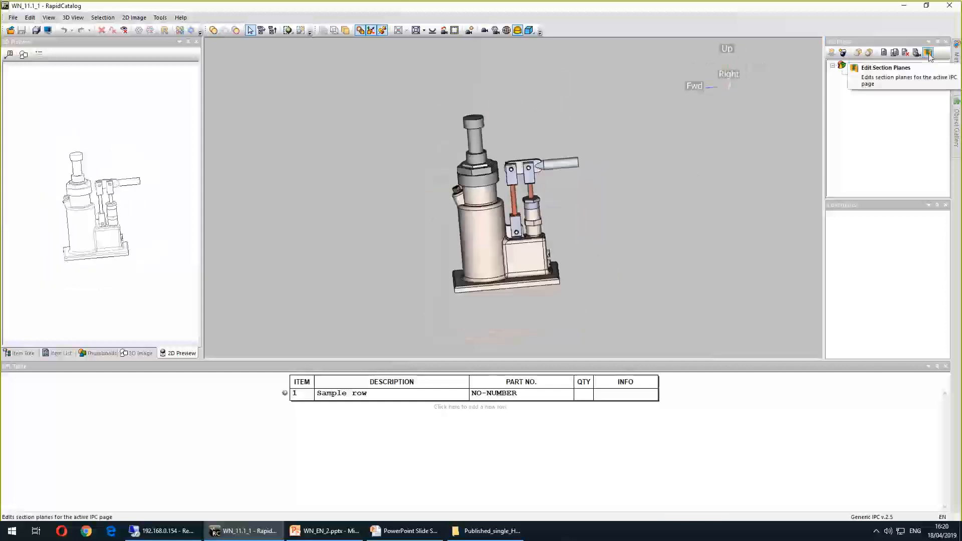
left_click(929, 53)
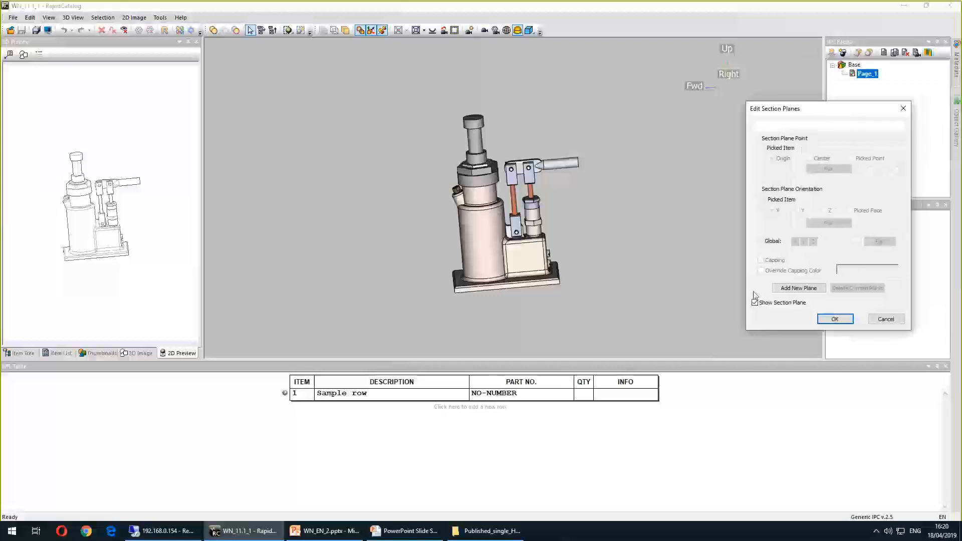
left_click(799, 288)
left_click(624, 207)
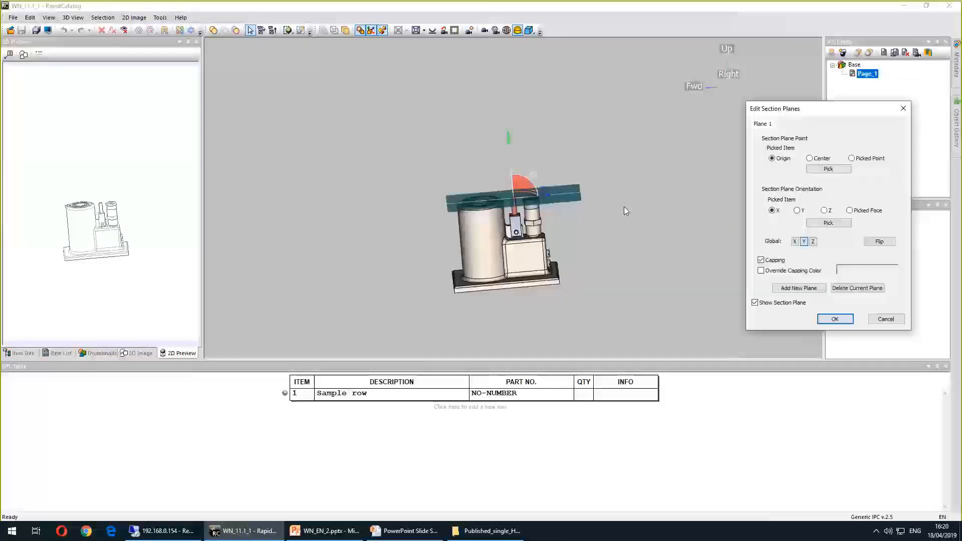
mouse_move(514, 170)
left_mouse_down()
mouse_move(521, 179)
mouse_move(497, 176)
left_mouse_up()
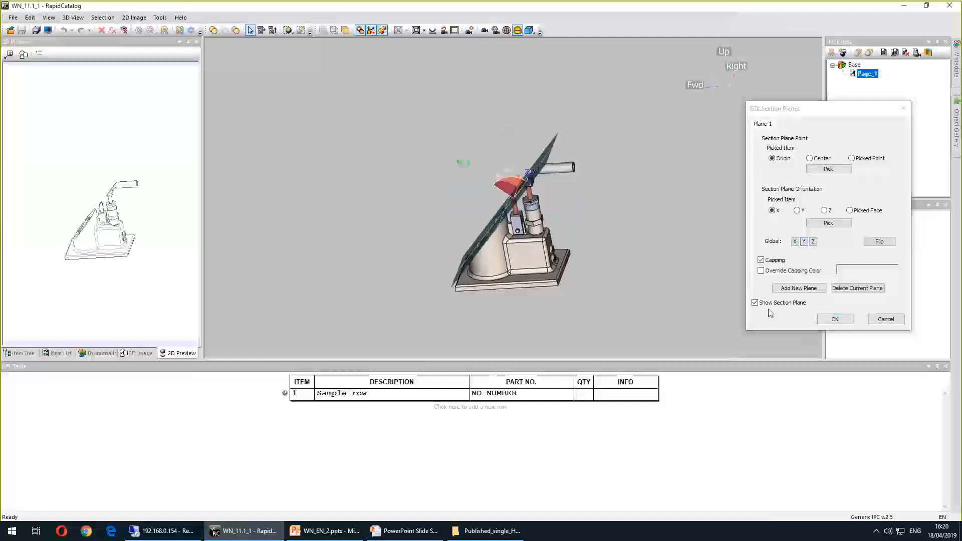
middle_click_drag(622, 260, 640, 258)
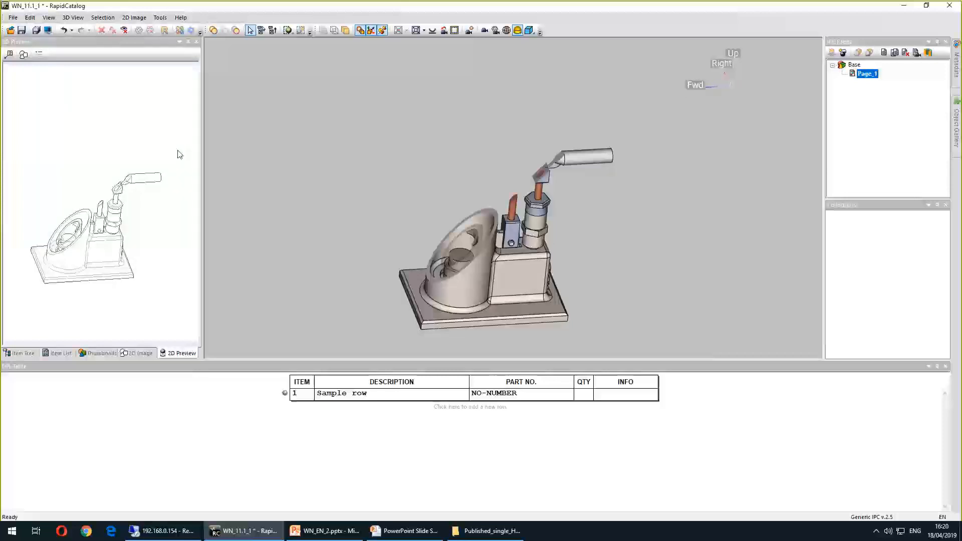
key("ctrl+z")
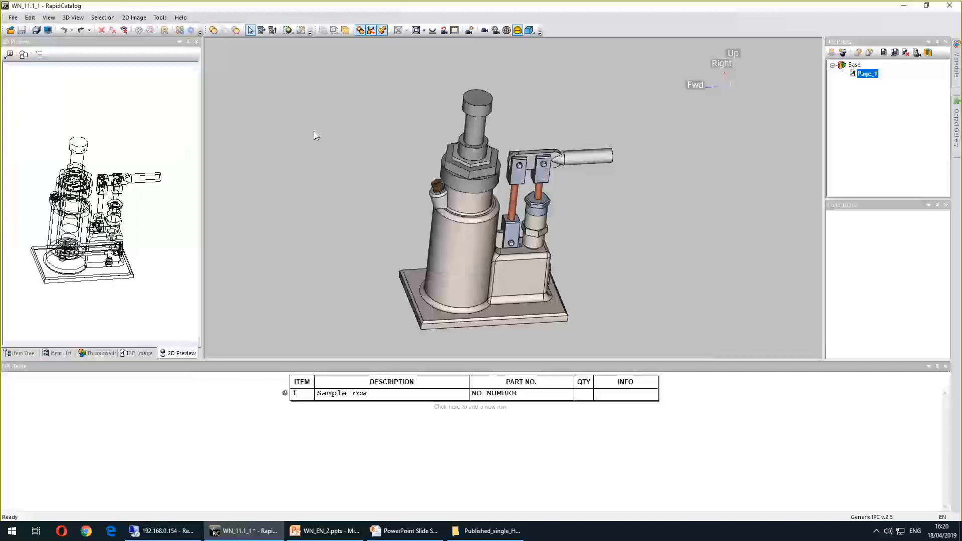
Cut the jack with a trimming box shifted over its left half, then undo the cut
left_click(30, 17)
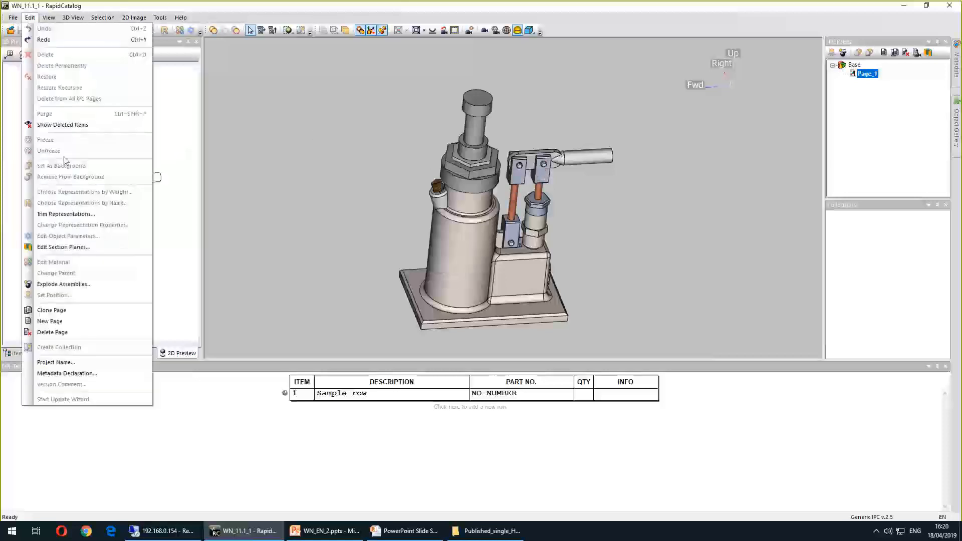
left_click(79, 216)
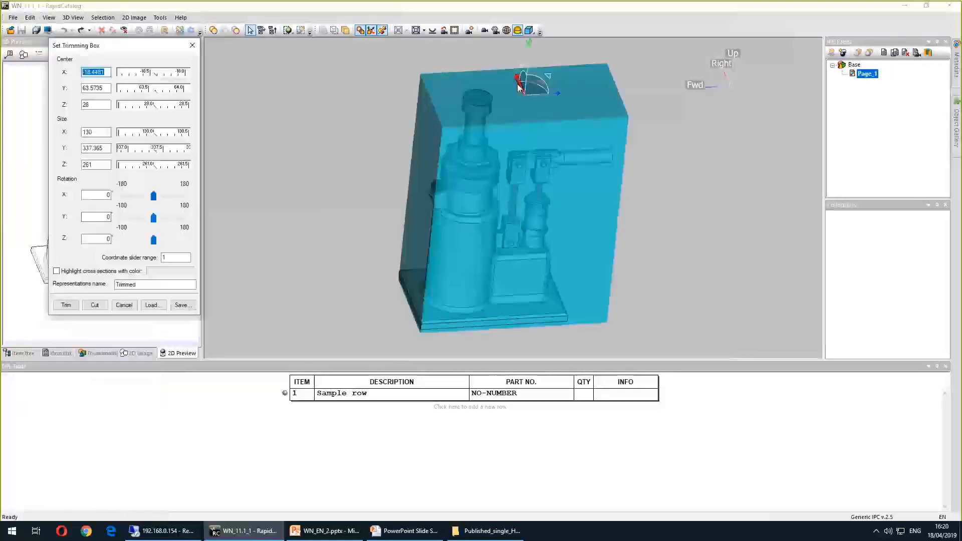
left_click_drag(537, 93, 229, 207)
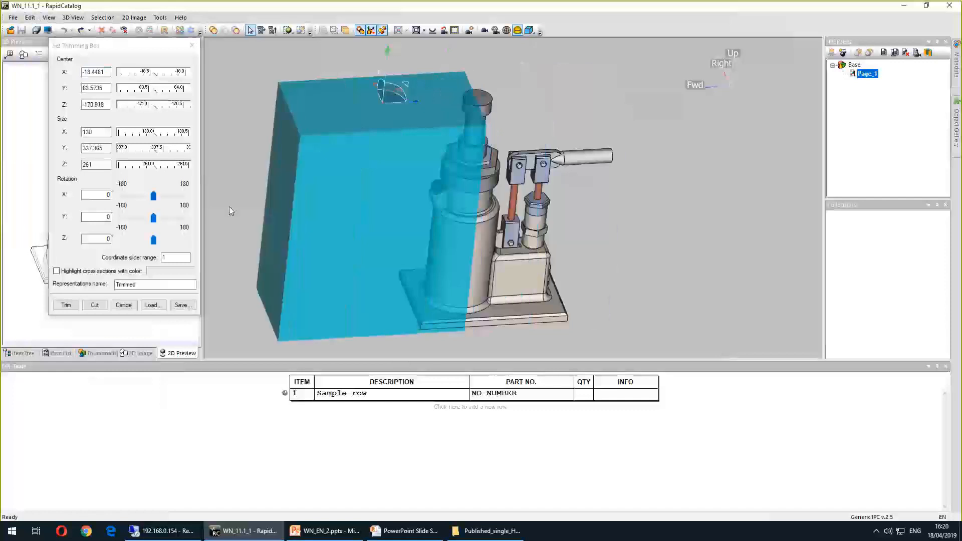
left_click(96, 305)
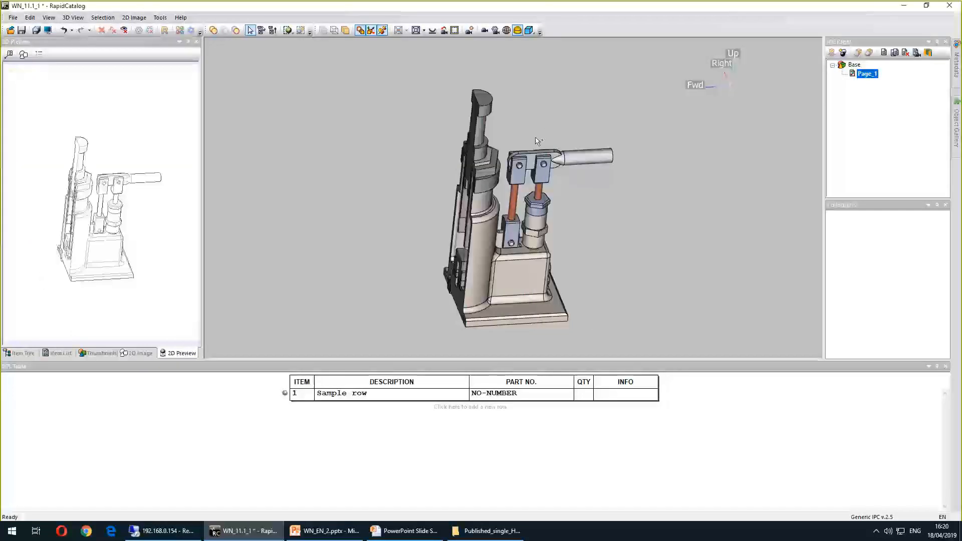
key("ctrl+z")
Add a new section plane on Page_1, tilt it diagonally through the jack, and confirm
left_click(929, 53)
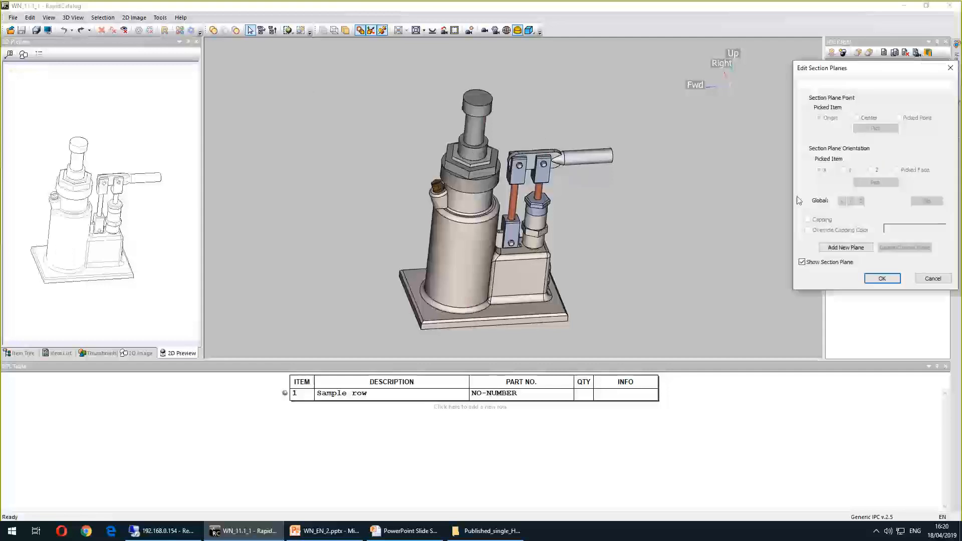
left_click(845, 248)
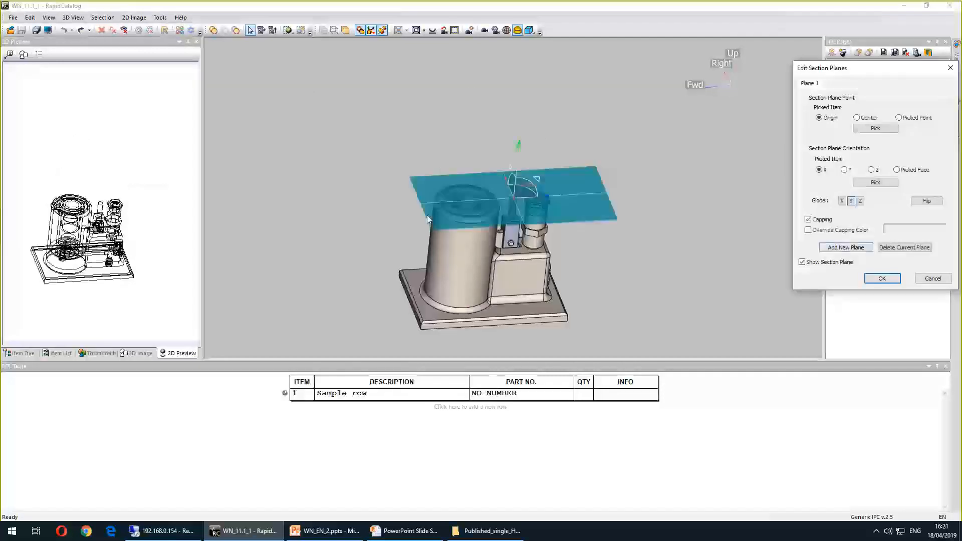
left_click_drag(504, 203, 481, 205)
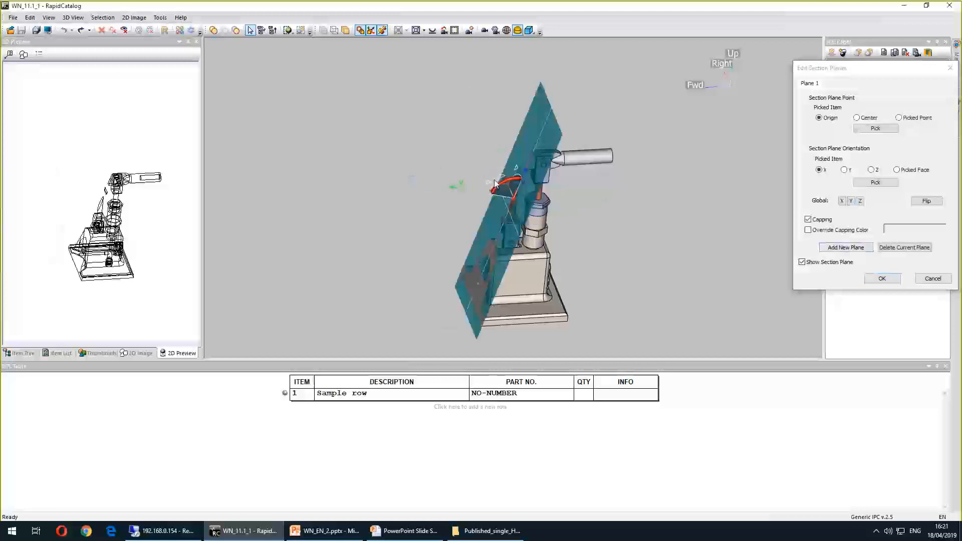
left_click(892, 279)
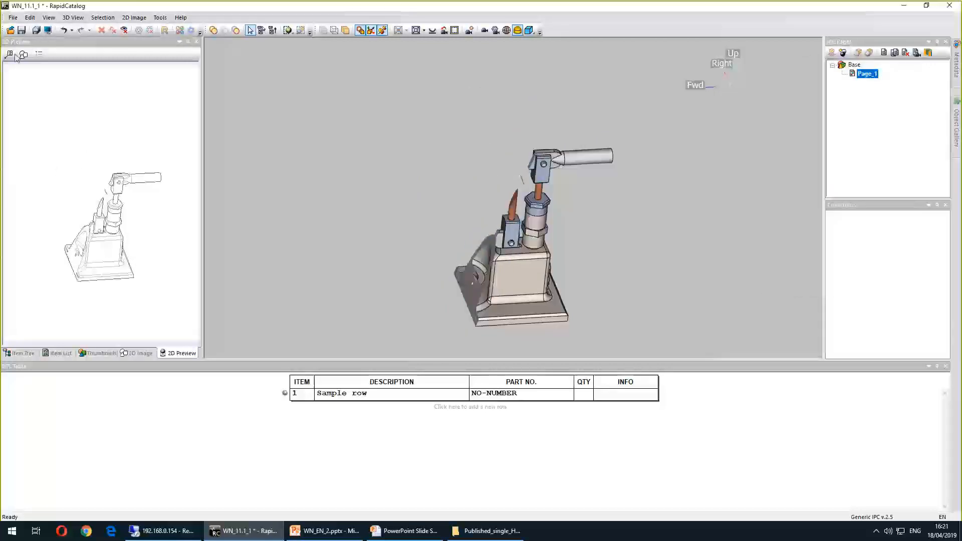
Delete the current section plane from Page_1 and confirm
left_click(928, 53)
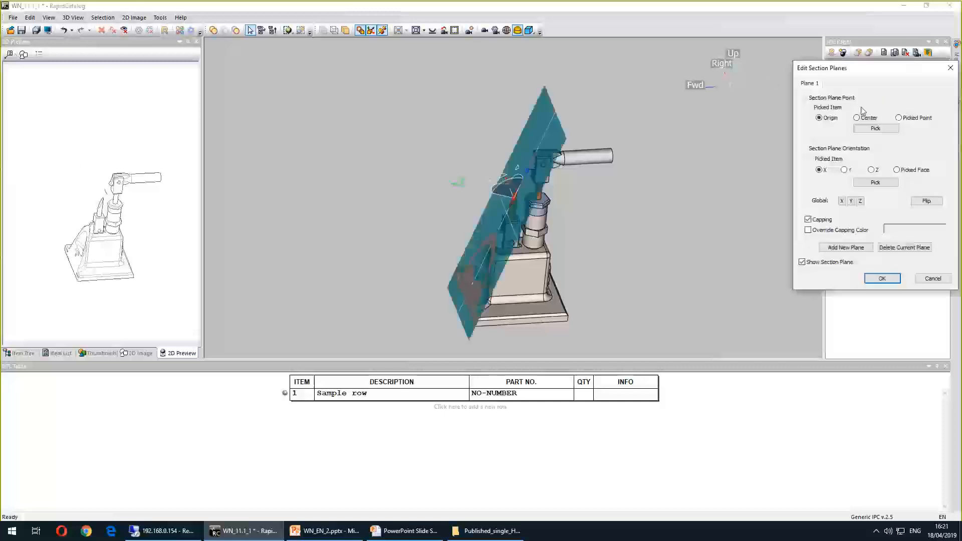
left_click(919, 248)
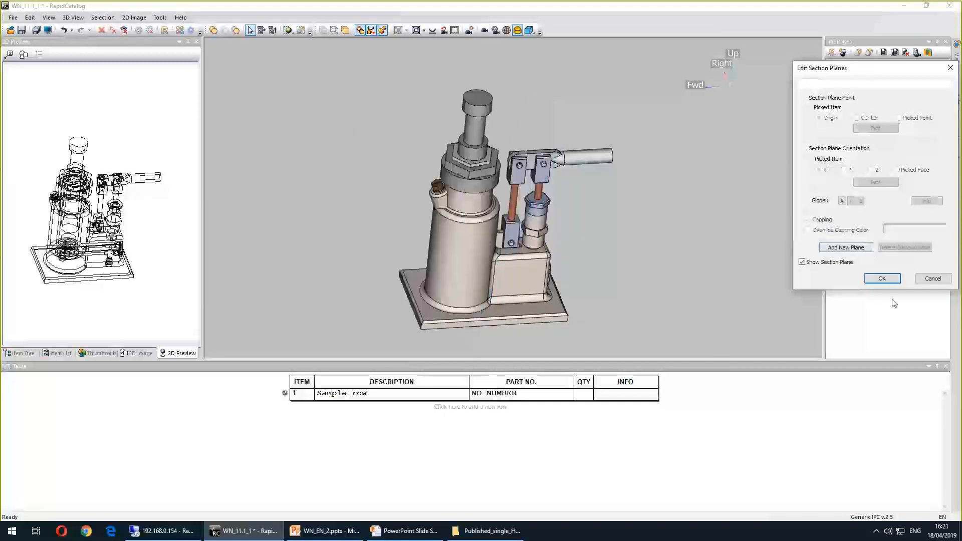
left_click(882, 278)
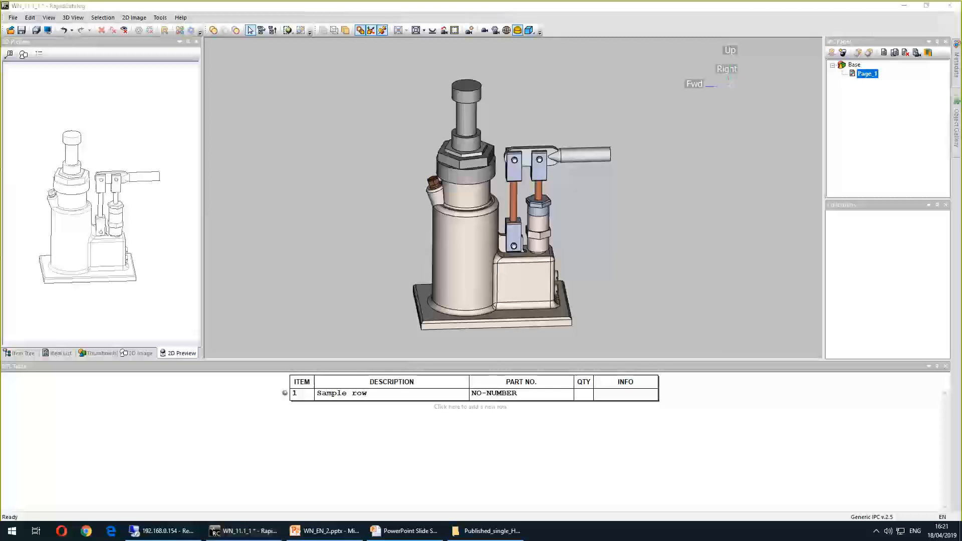
Switch to the presentation's Generation of 2D illustrations slide and return to the catalog
key("alt+Tab")
left_click(454, 263)
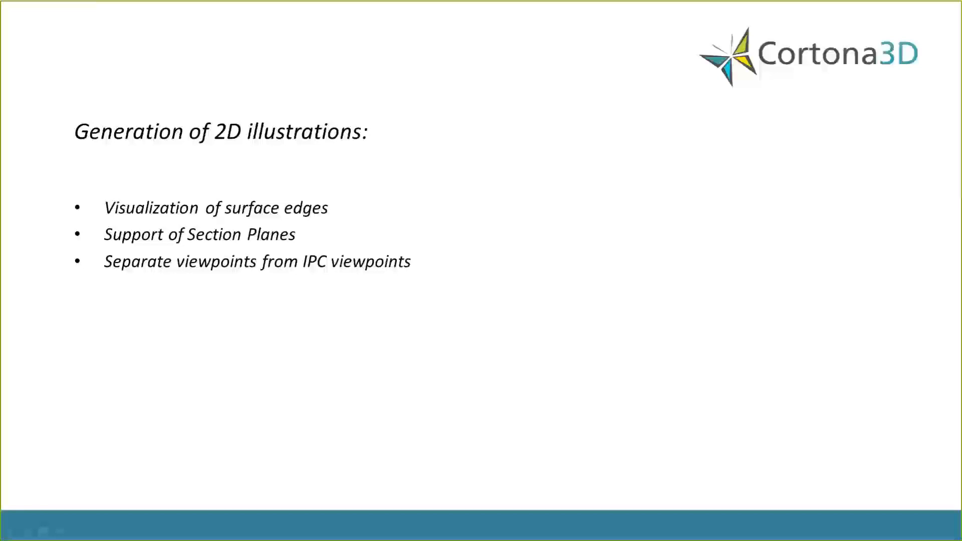
key("alt+Tab")
Open the Pump IPC - Complete project from the Demo - General - Pump working space without saving changes
left_click(13, 18)
left_click(29, 40)
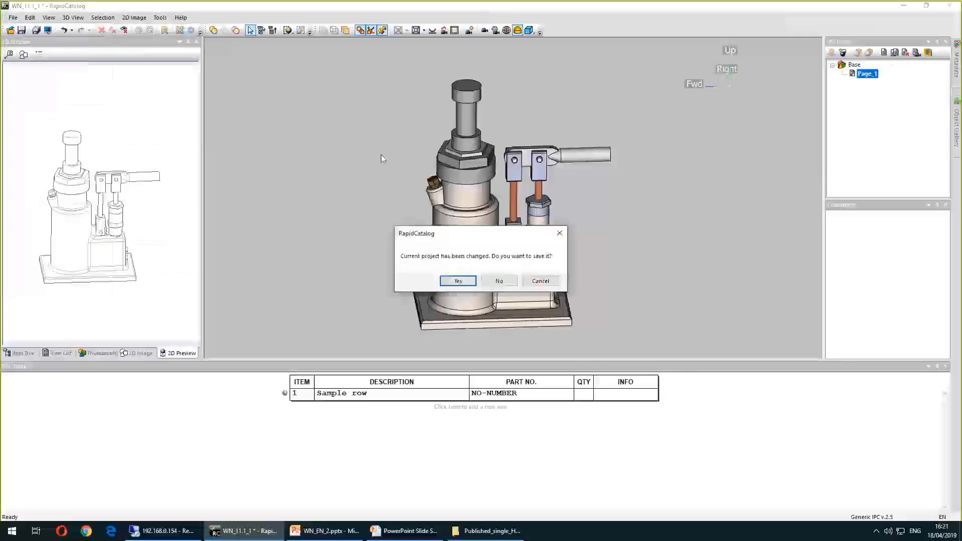
left_click(502, 280)
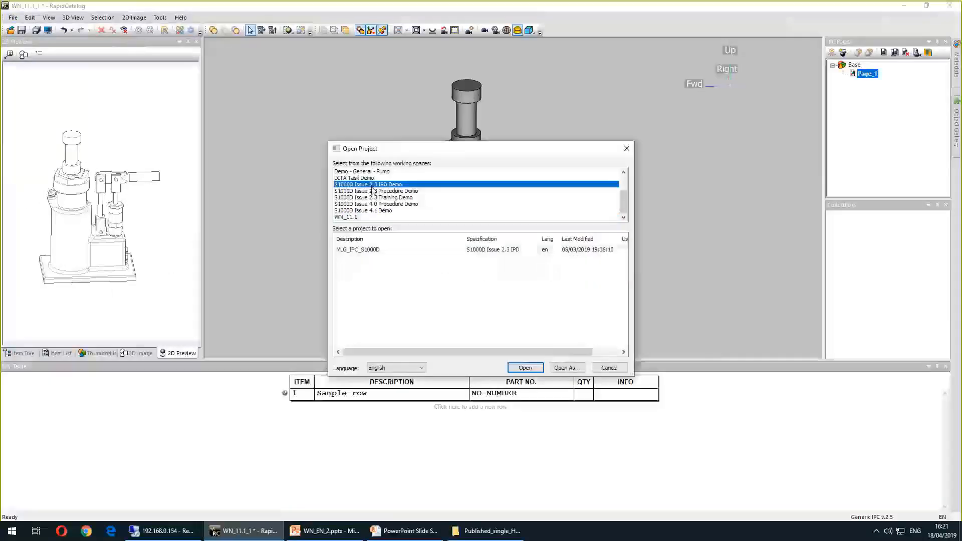
left_click(359, 172)
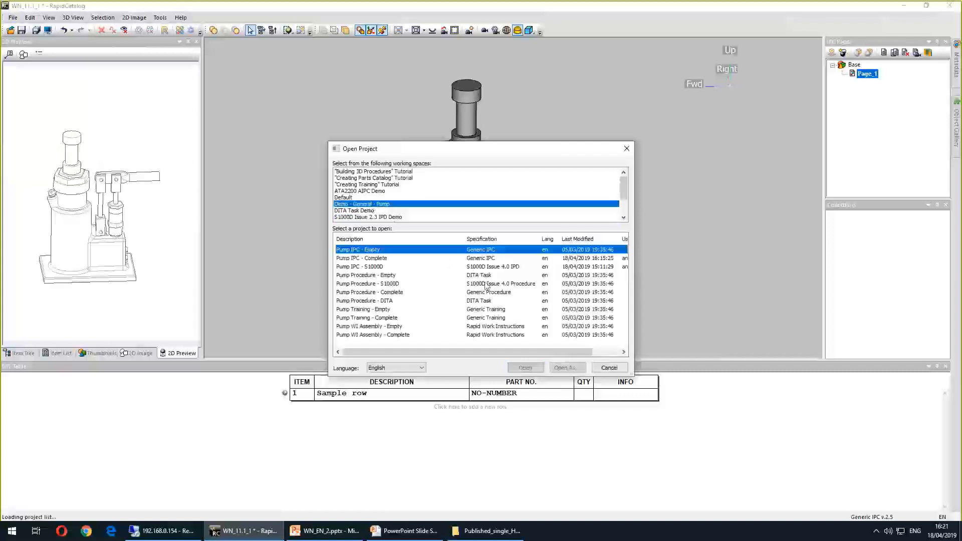
double_click(476, 259)
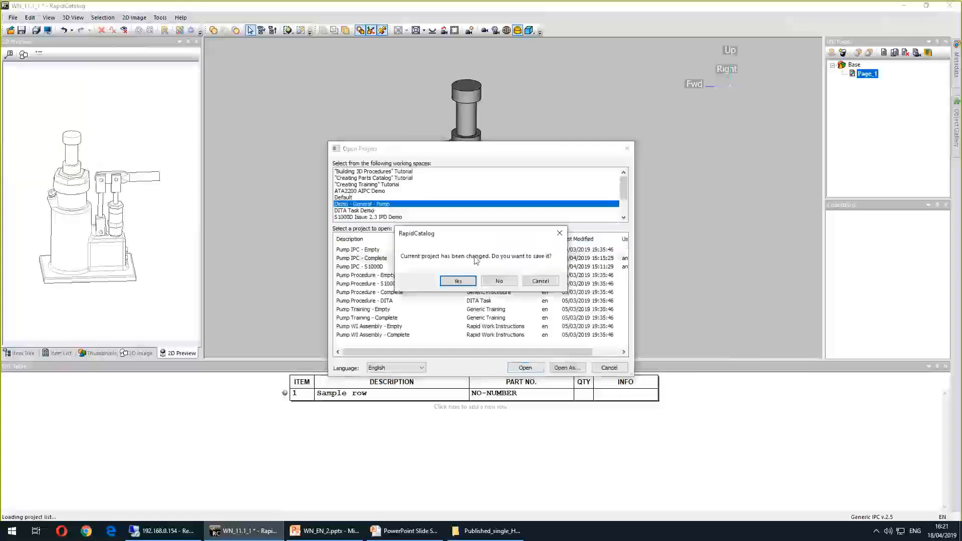
left_click(499, 281)
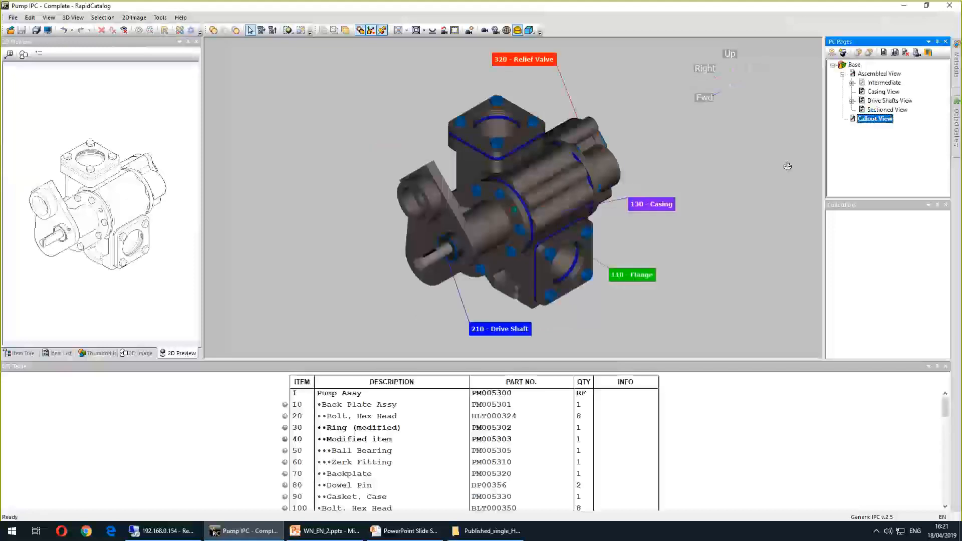
Fit the pump scene from the right and store it as the Callout View page's viewpoint
left_click(431, 32)
middle_click_drag(651, 171, 605, 208)
scroll(607, 211, "down", 3)
scroll(605, 208, "up", 2)
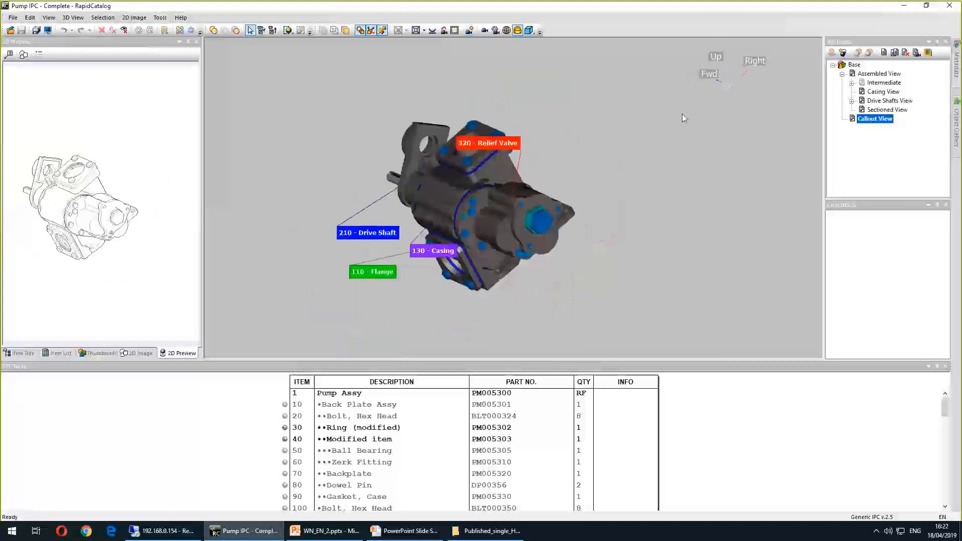
left_click(424, 30)
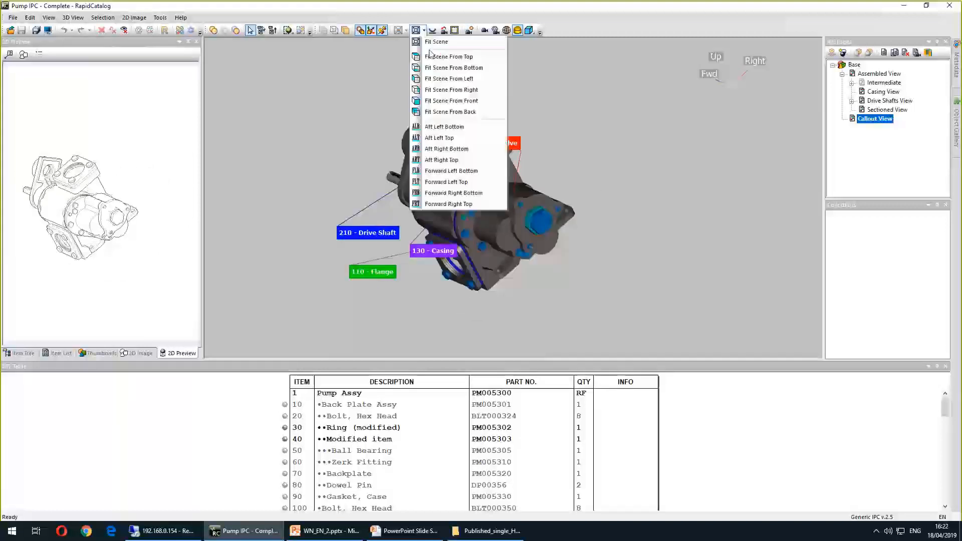
left_click(459, 92)
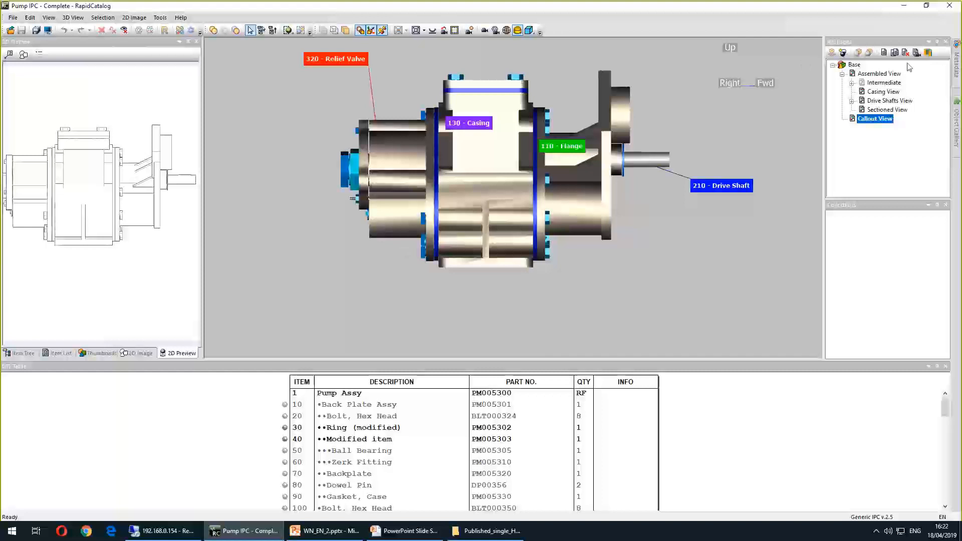
left_click(916, 54)
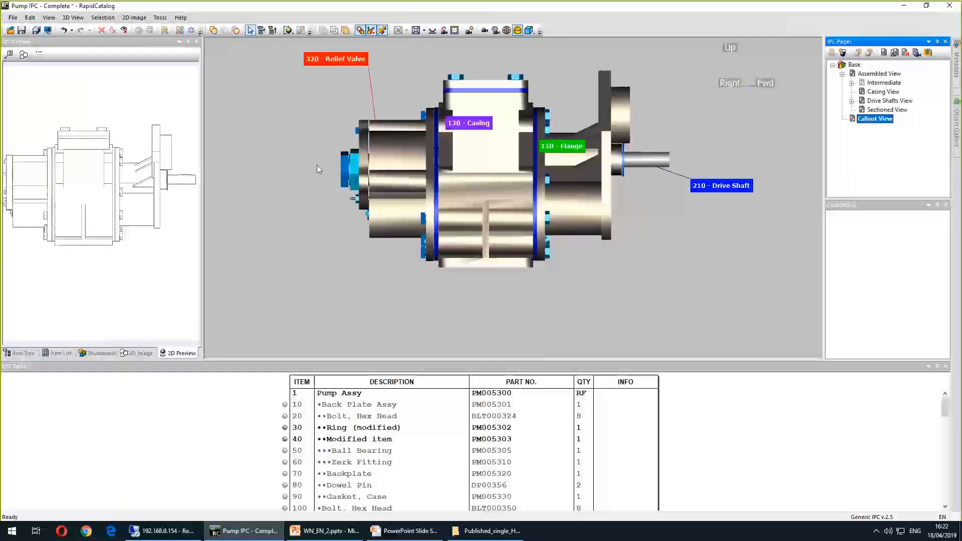
Switch the pump to a top view and create the 2D image for the Callout View page
scroll(289, 210, "down", 3)
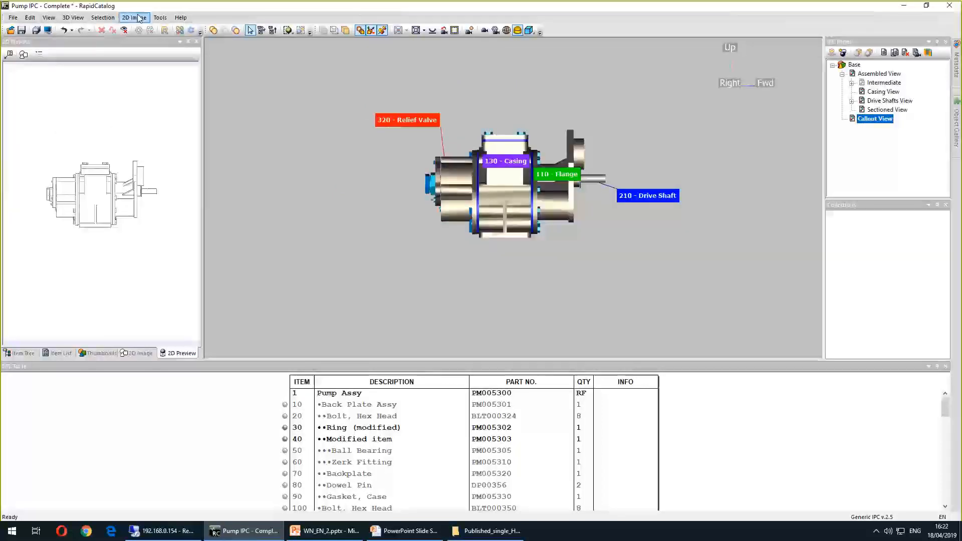
left_click(424, 30)
left_click(455, 60)
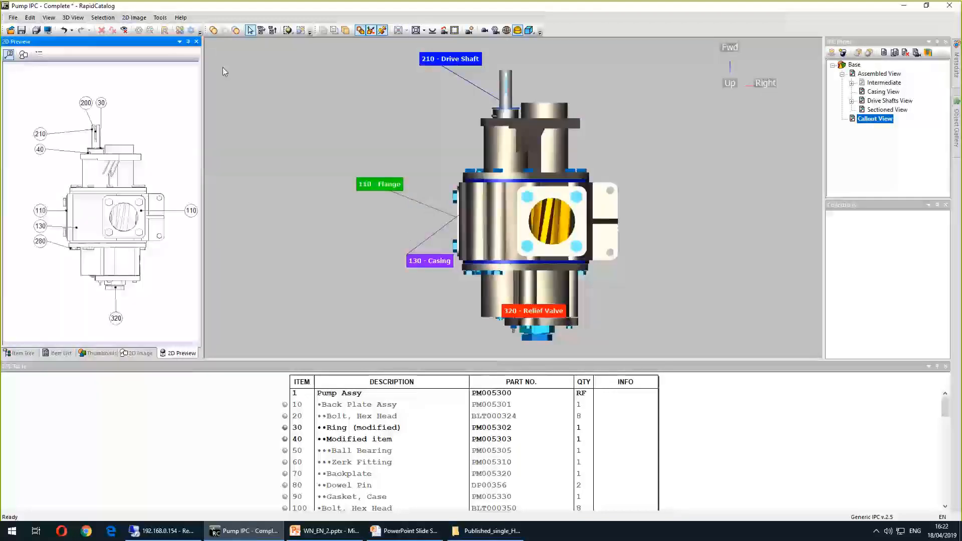
left_click(23, 55)
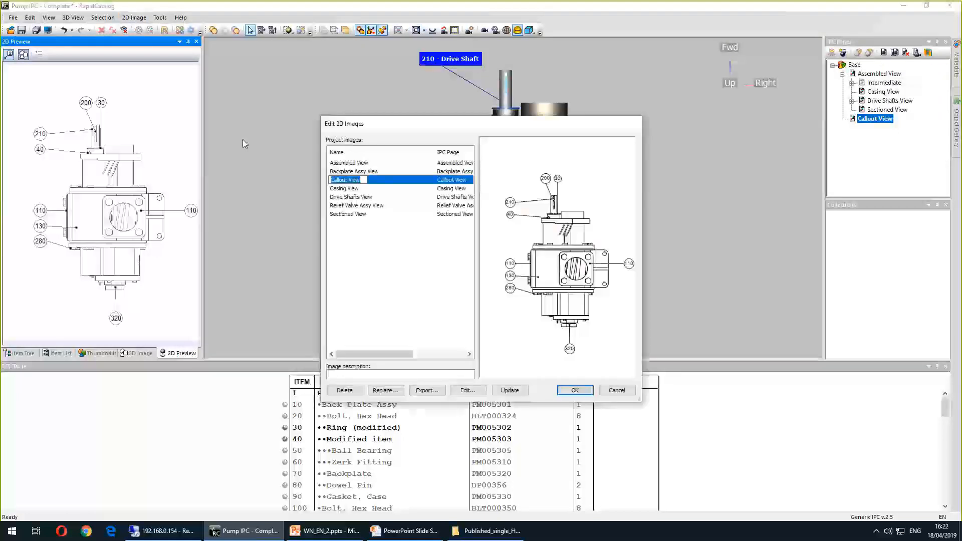
left_click(572, 392)
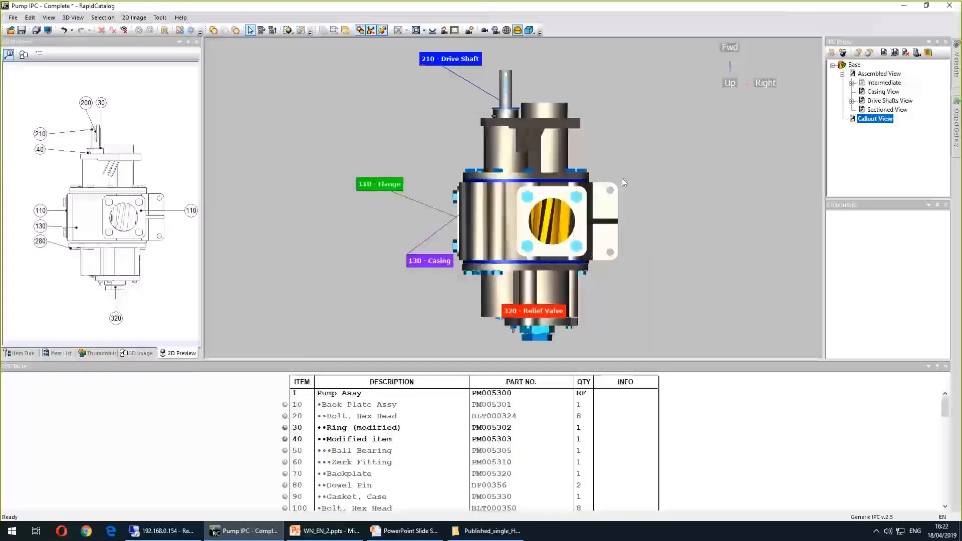
Orbit the model and browse the Casing View, Drive Shafts View and Callout View pages
mouse_move(669, 264)
left_mouse_down()
mouse_move(596, 215)
mouse_move(556, 228)
mouse_move(579, 256)
left_mouse_up()
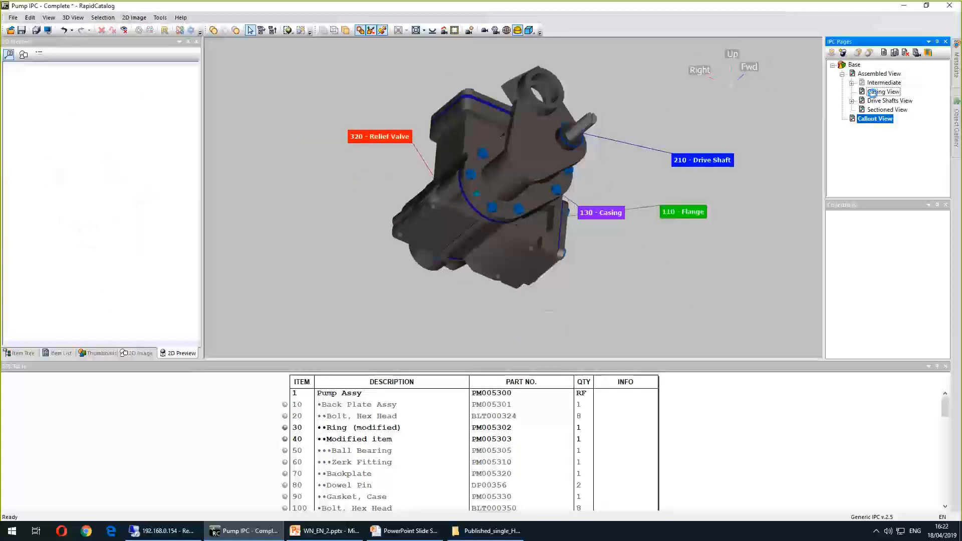
left_click(875, 92)
left_click(872, 100)
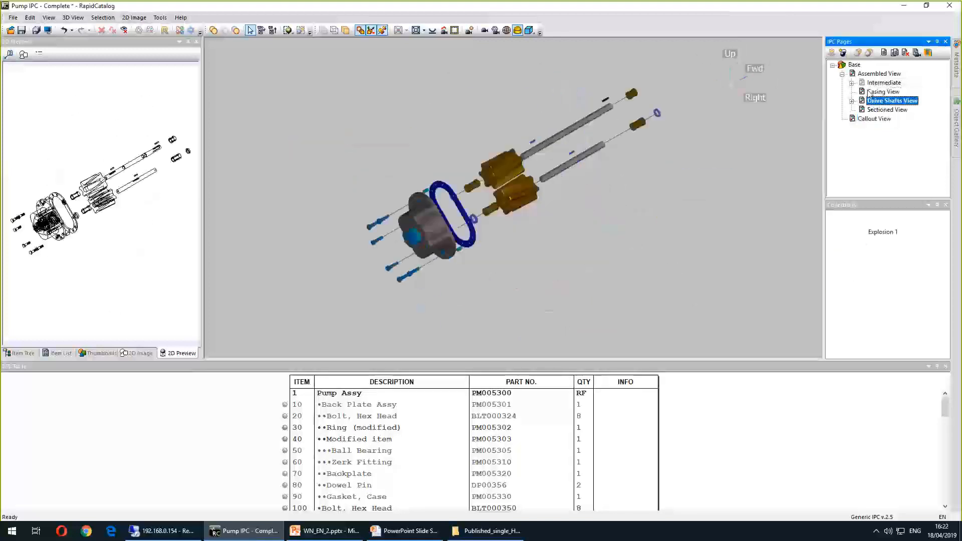
left_click(874, 119)
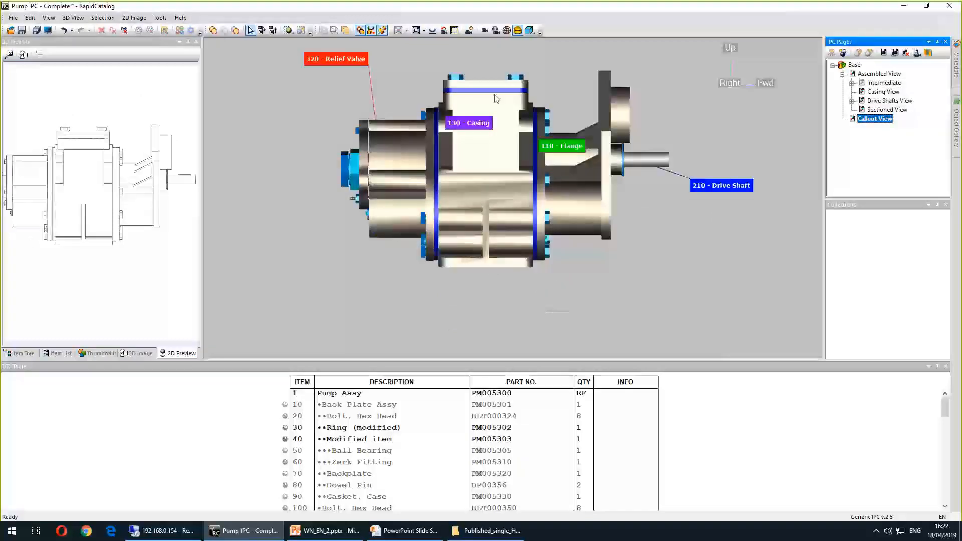
Delete the casing part from the Callout View page
left_click(494, 96)
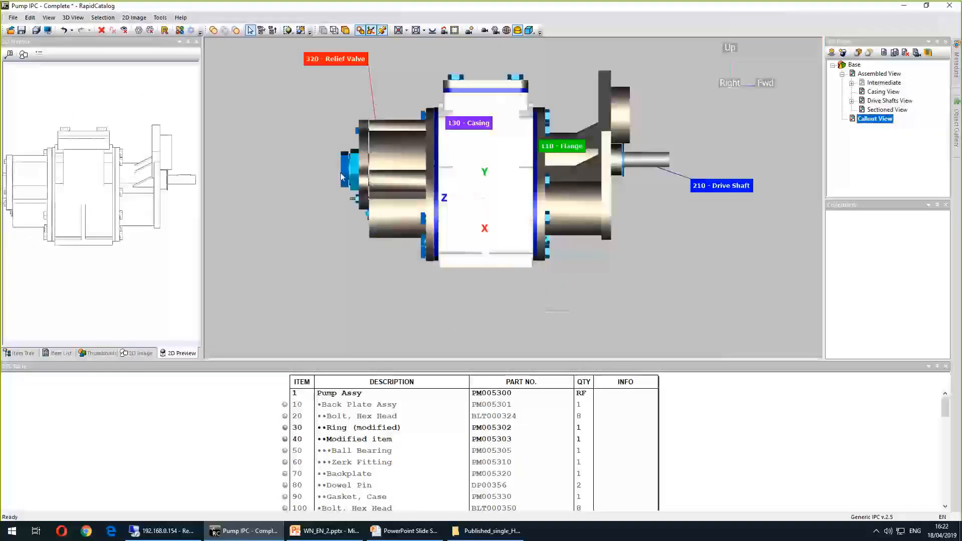
left_click(31, 22)
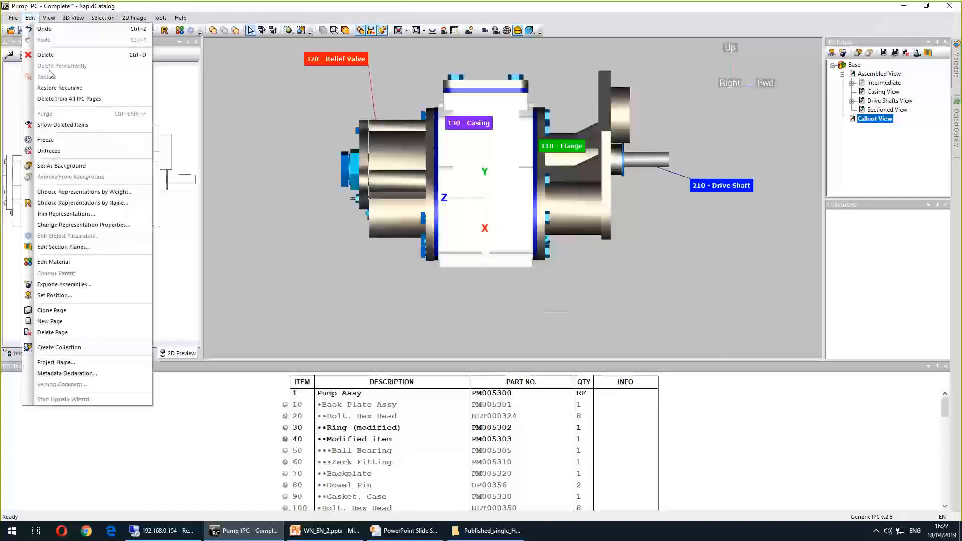
left_click(60, 55)
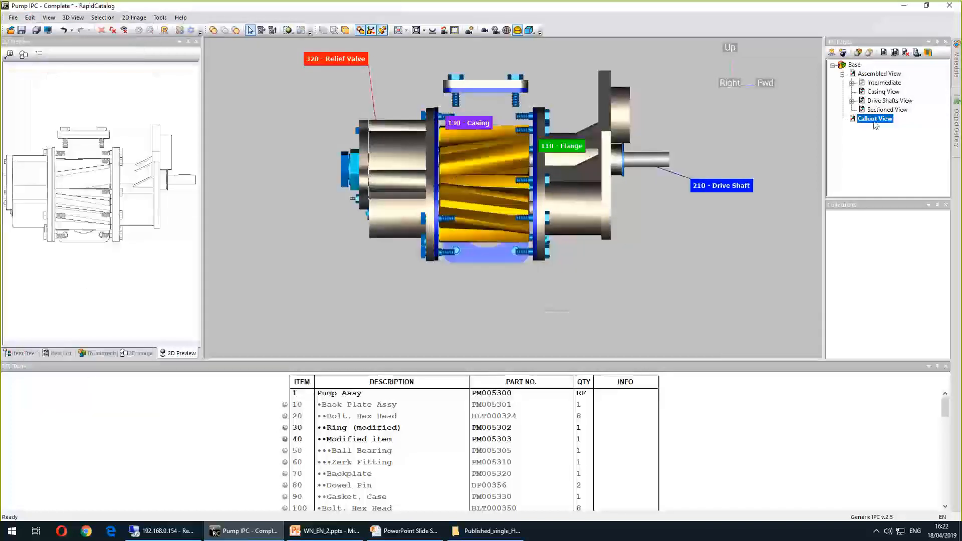
Orbit the pump and update the 2D images
left_click_drag(583, 167, 392, 126)
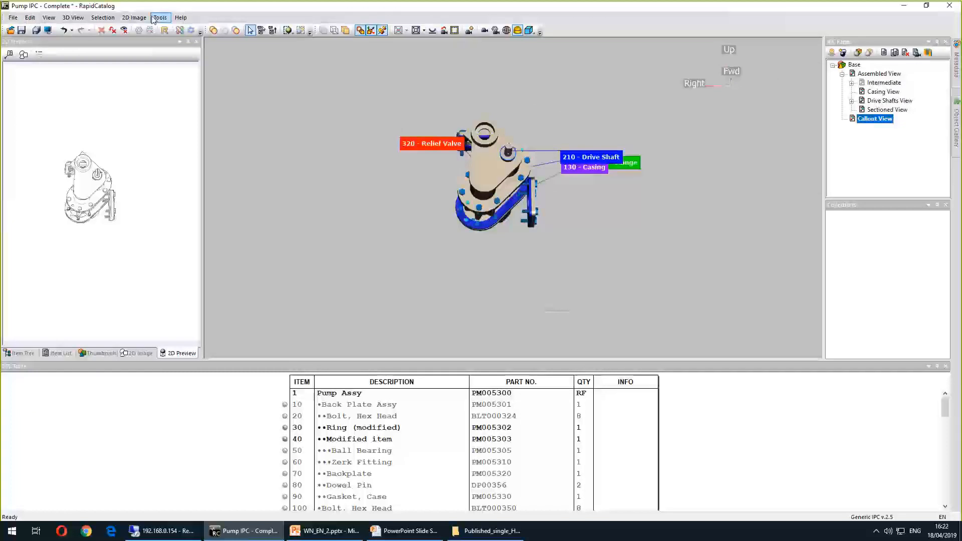
left_click(134, 17)
left_click(173, 74)
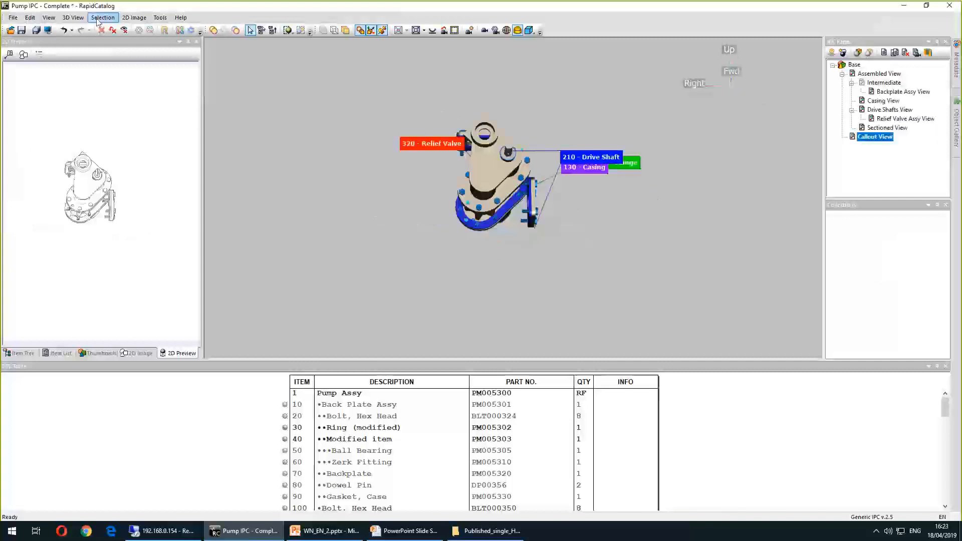
Open the 2D images list several times to compare the Callout View image with the 3D scene
left_click(134, 17)
left_click(156, 61)
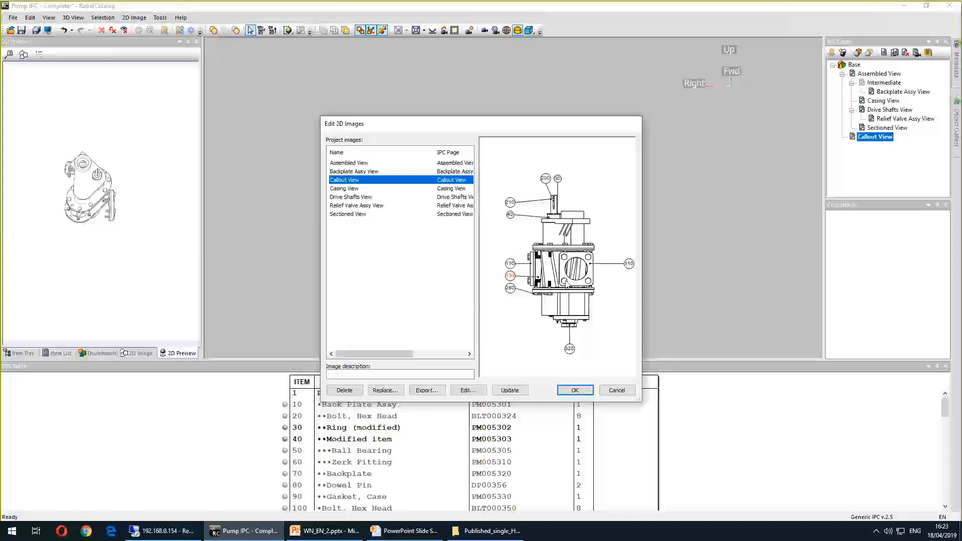
left_click(616, 390)
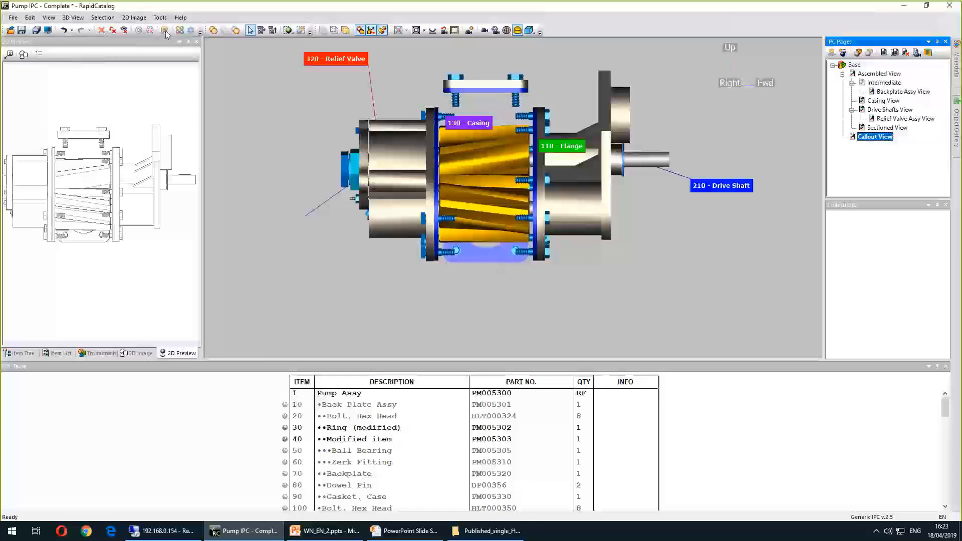
left_click(134, 17)
left_click(155, 63)
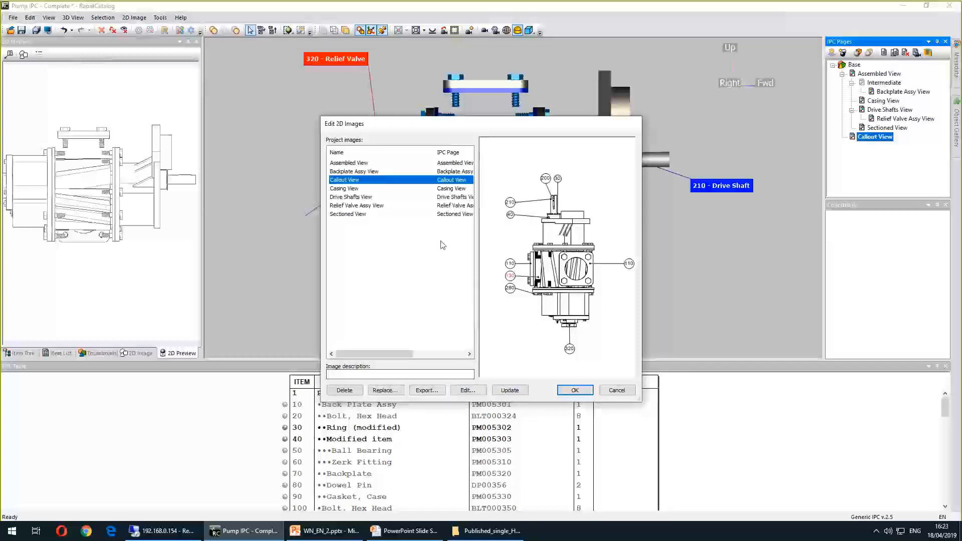
left_click(634, 391)
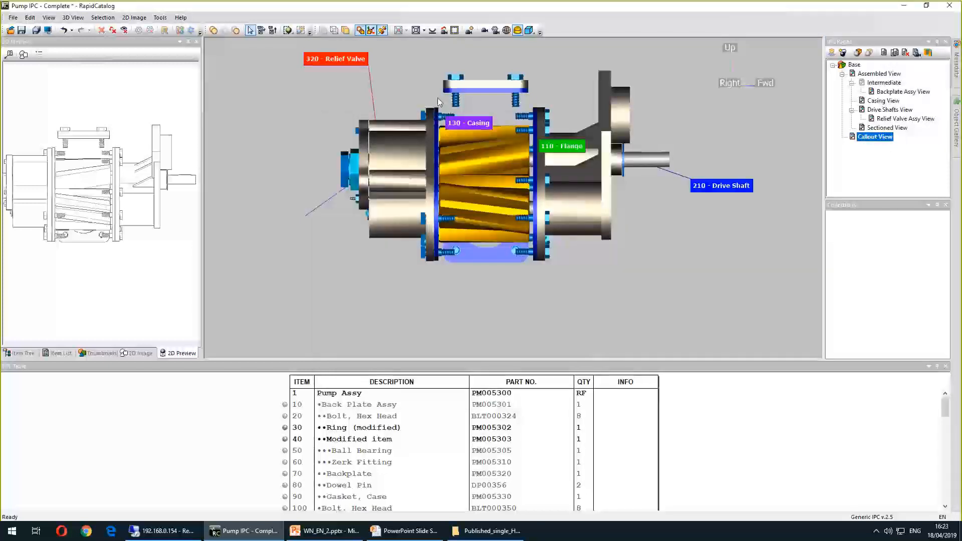
left_click(134, 18)
left_click(145, 64)
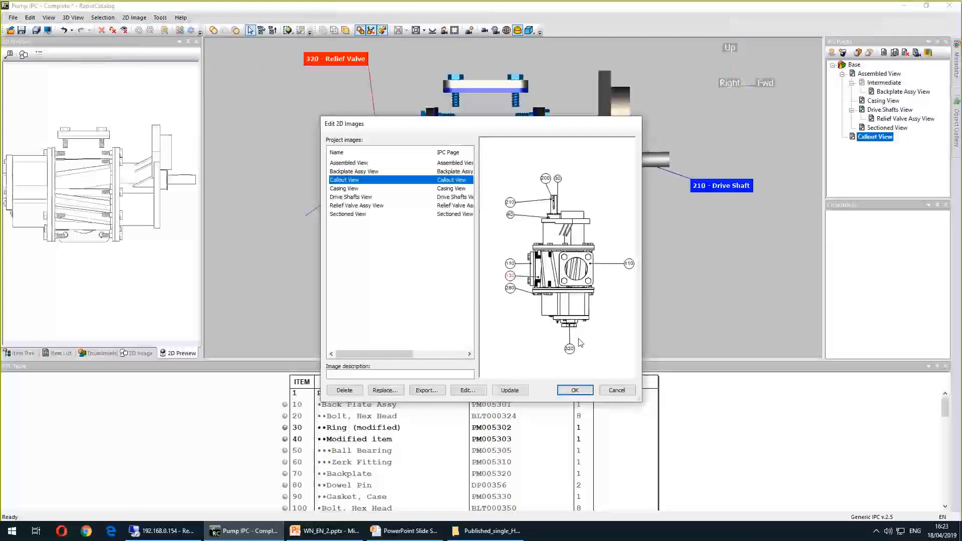
left_click(617, 391)
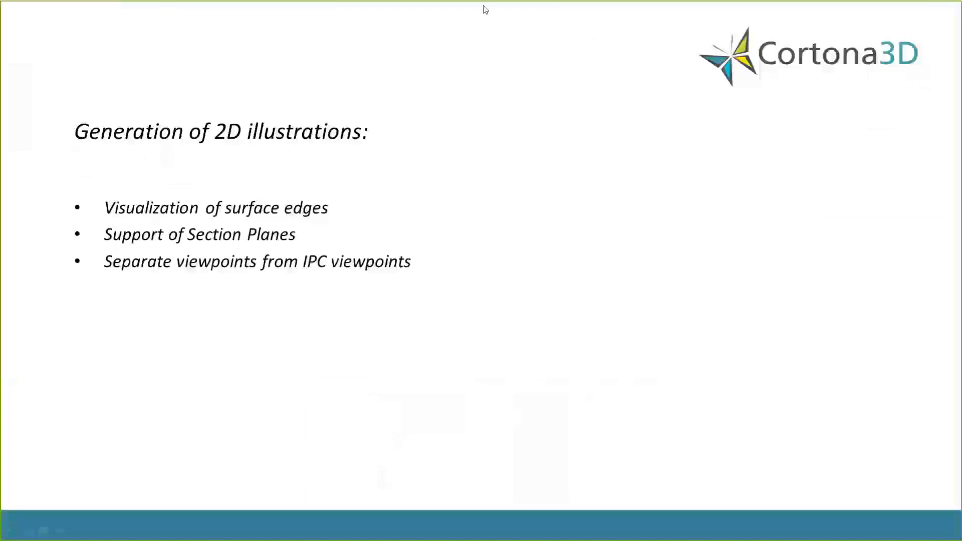
Zoom out and create the 2D image for the Callout View page from the side view
left_click(610, 202)
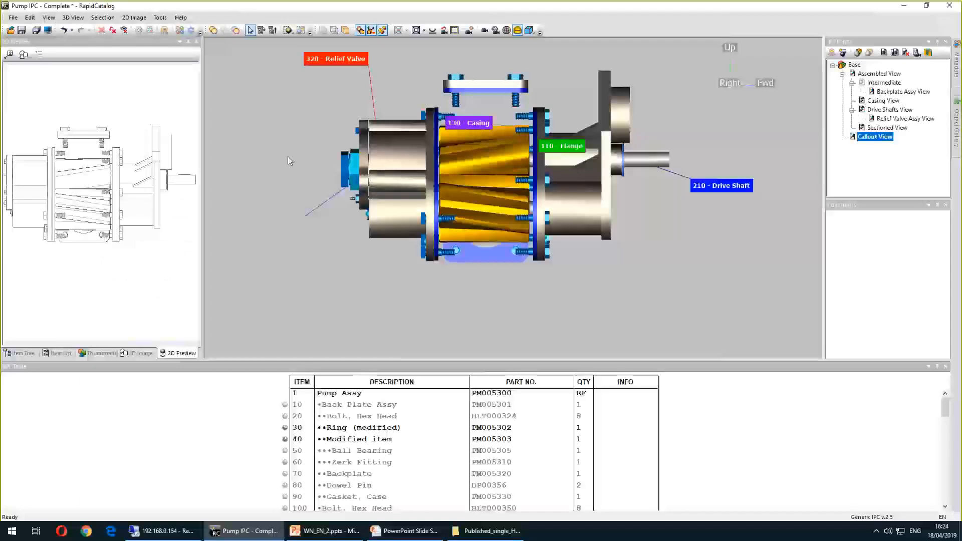
scroll(302, 140, "down", 5)
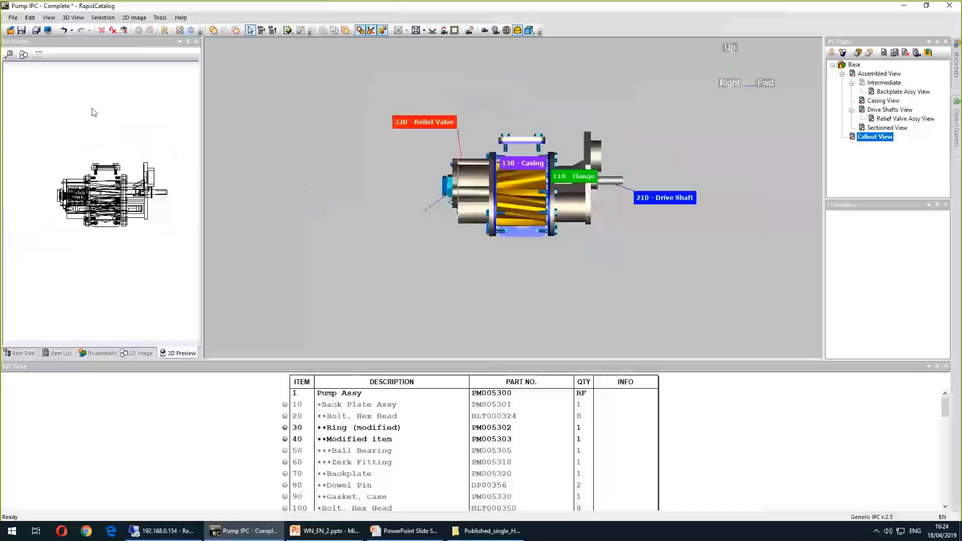
left_click(93, 113)
left_click(24, 55)
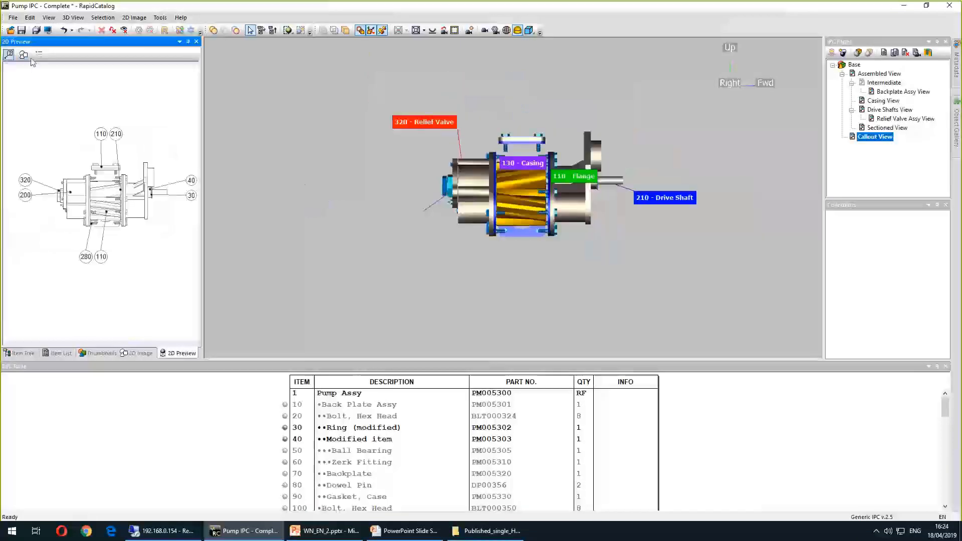
Open the 2D image options and review the callout text settings without changing them
left_click(39, 54)
left_click(381, 206)
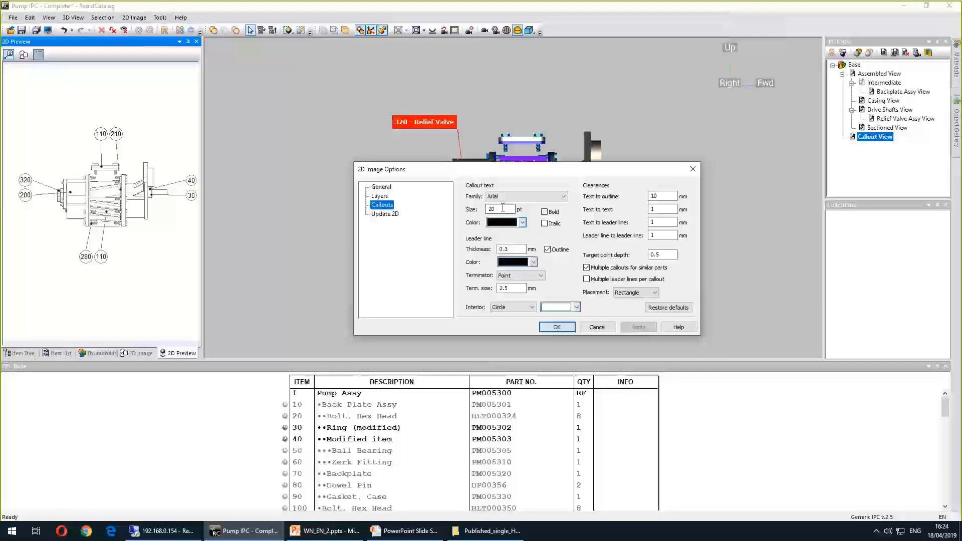
double_click(502, 207)
left_click(597, 328)
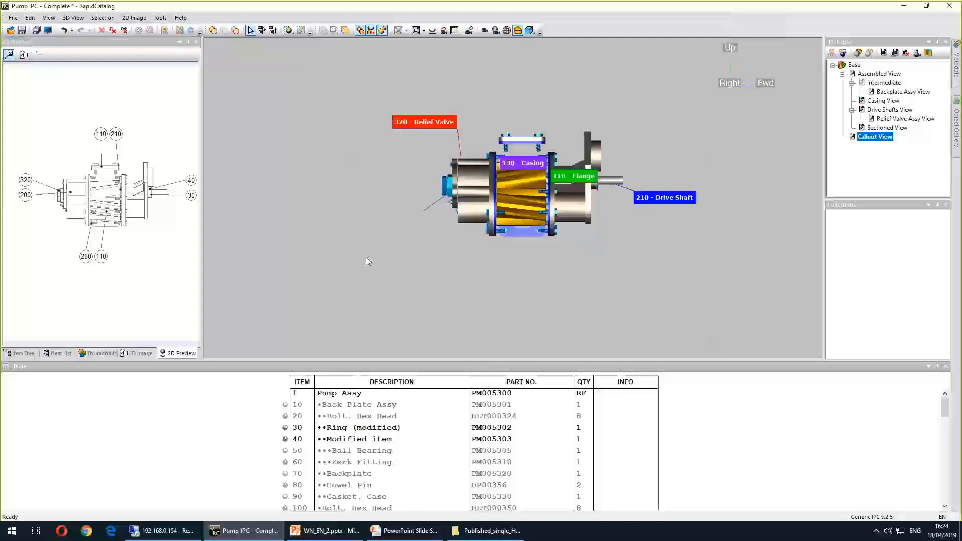
Open the Callout View 2D image in Cortona2D Editor, then exit the editor and close the images dialog
left_click(133, 17)
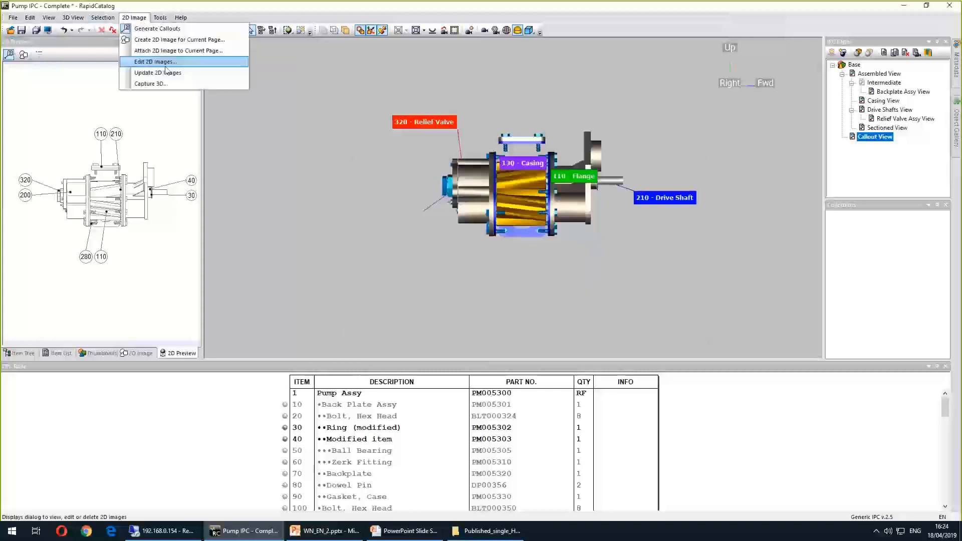
left_click(148, 60)
left_click(467, 390)
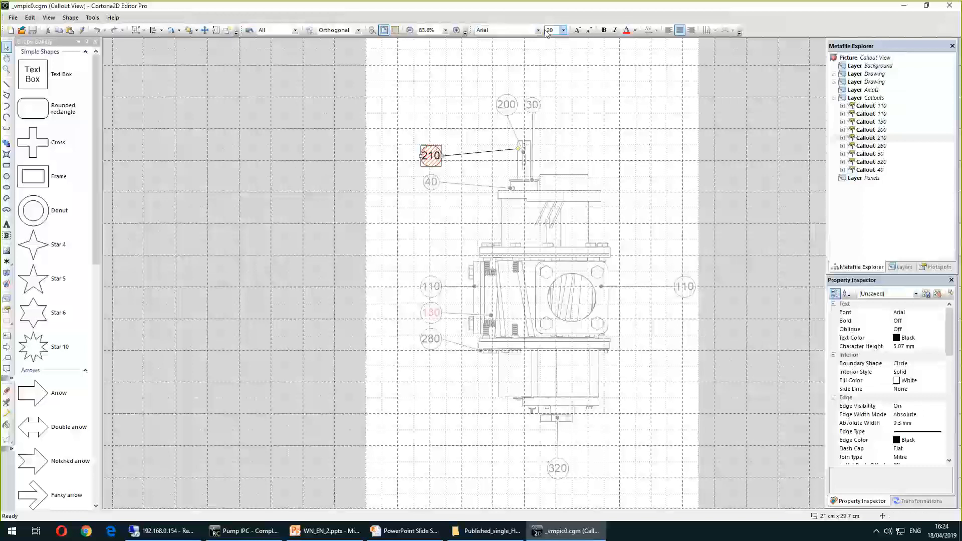
left_click(13, 18)
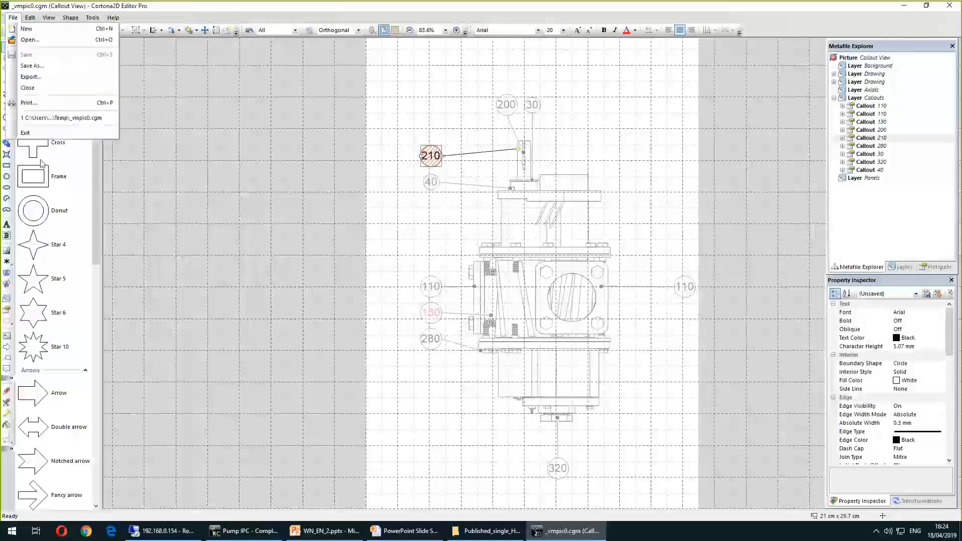
left_click(43, 133)
left_click(615, 391)
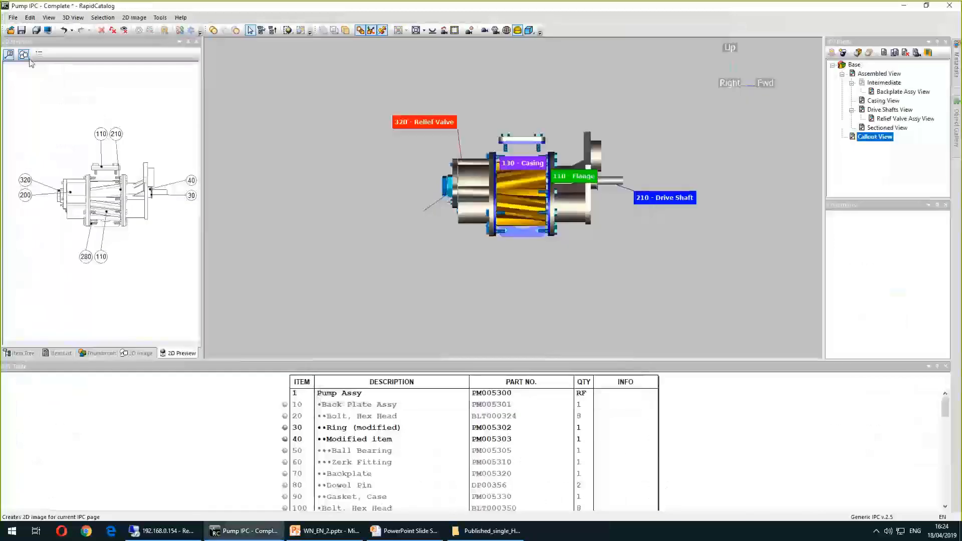
Reopen the callout settings in the 2D image options to inspect the callout text size
left_click(382, 205)
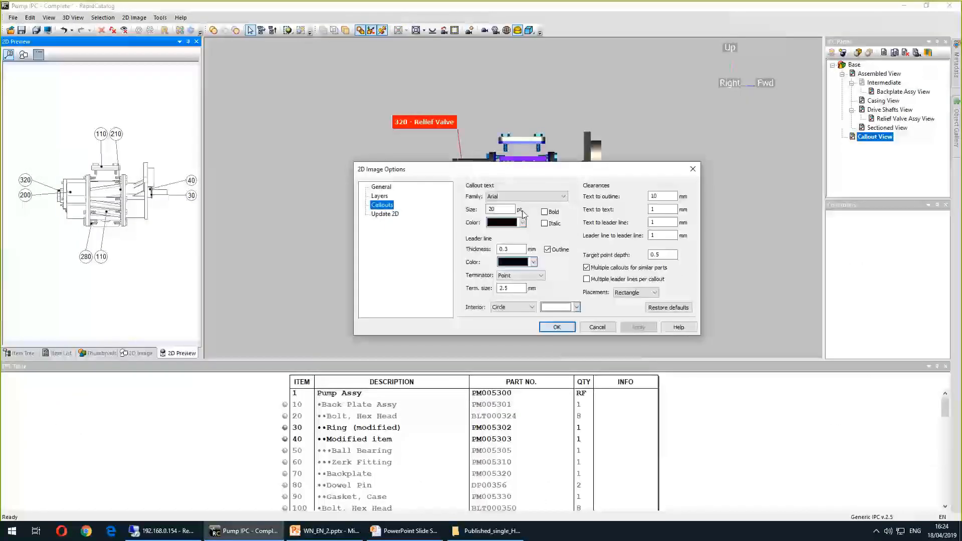
double_click(500, 209)
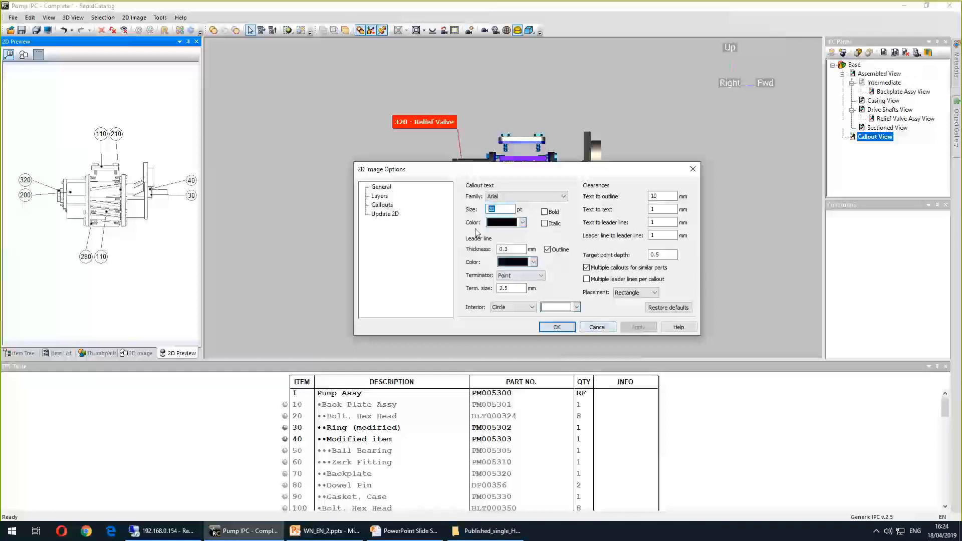
left_click(596, 328)
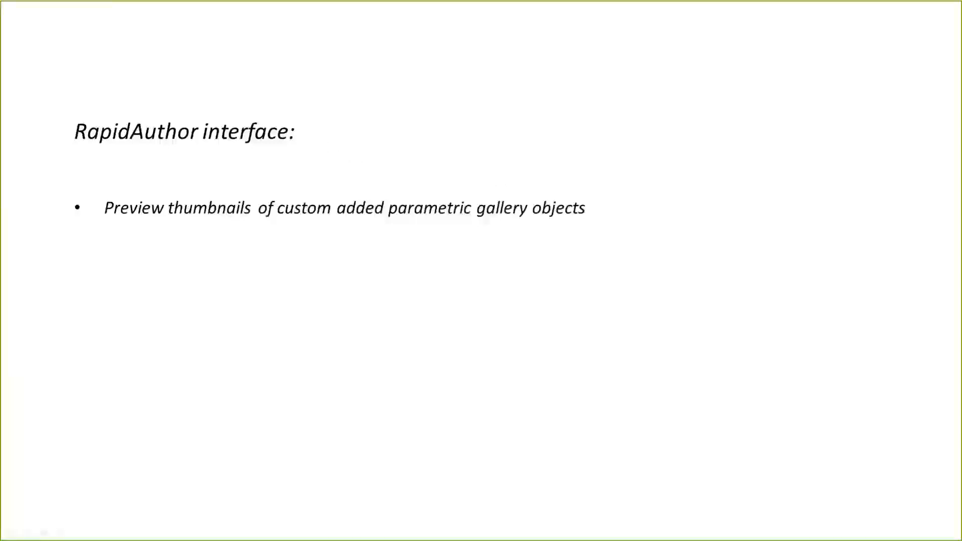
Add a callout from the Object Gallery and set its text to zzzzzz
key("alt+Tab")
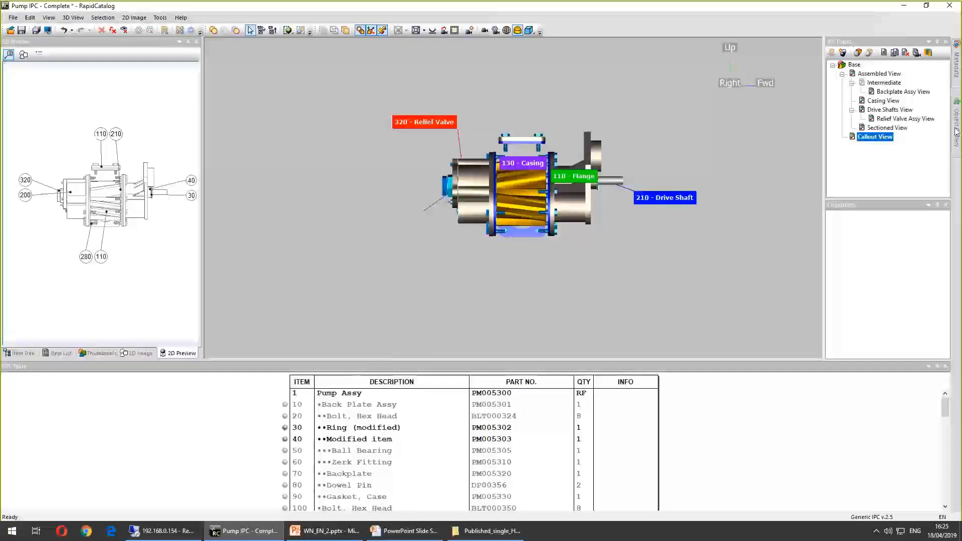
left_click(957, 125)
double_click(898, 65)
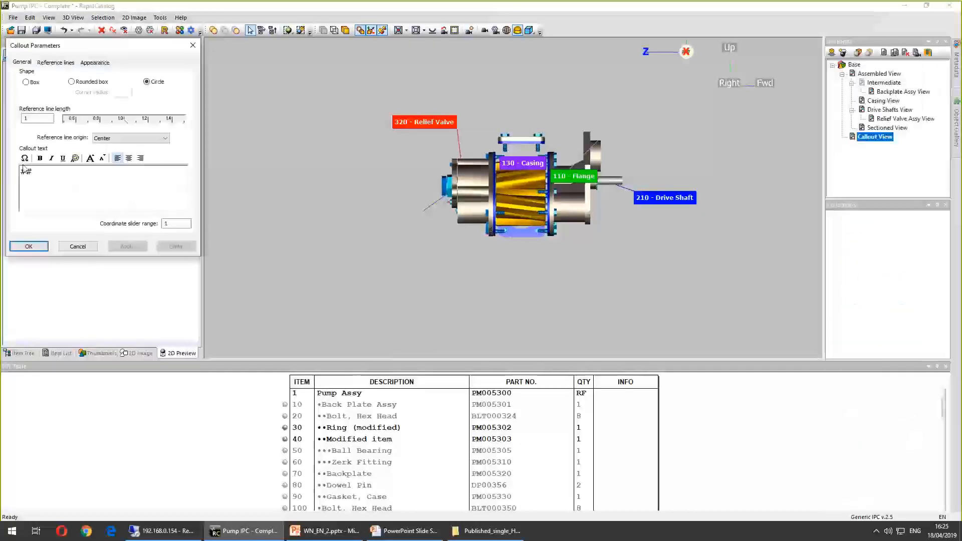
key("ctrl+a")
type("zzzzzz")
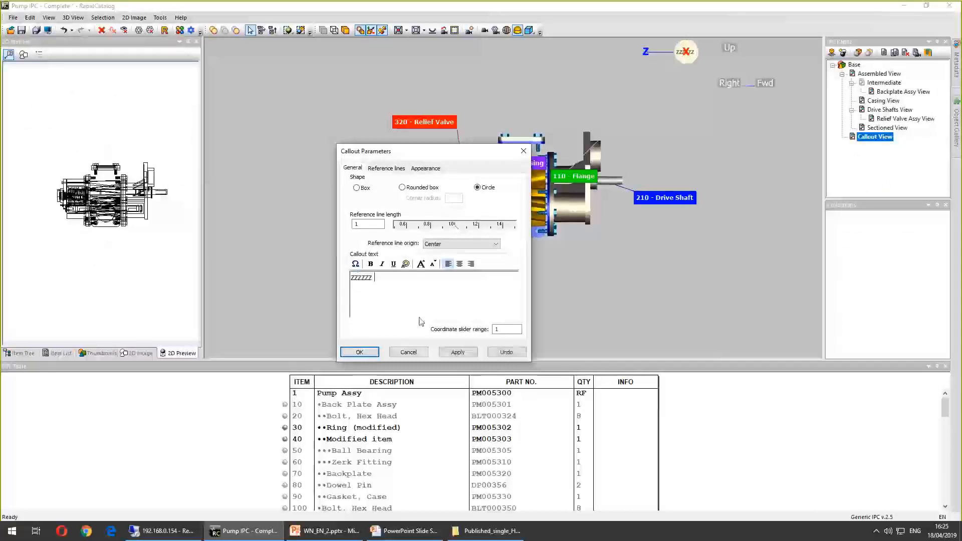
left_click(409, 352)
Save the zzzzzz callout item to the Object Gallery under its default name
left_click_drag(724, 184, 568, 214)
left_click(23, 353)
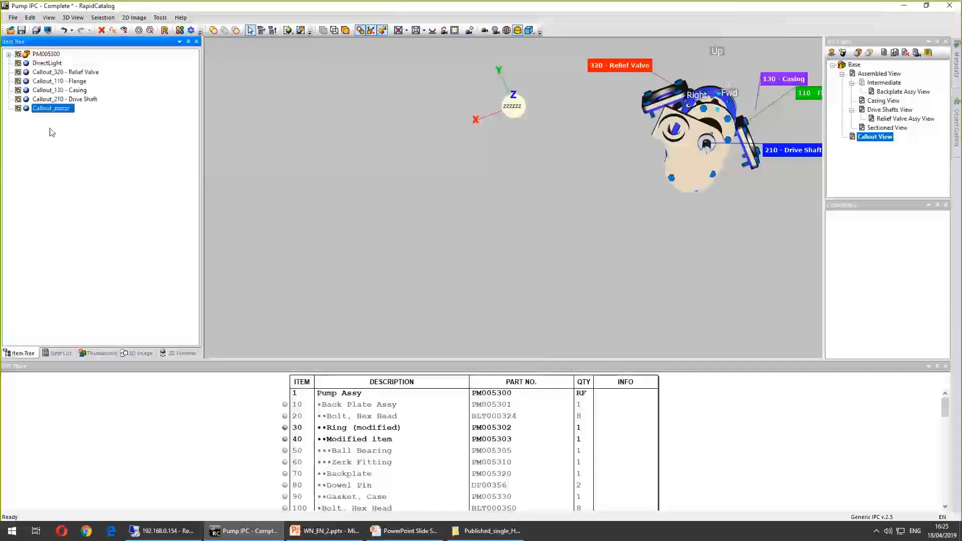
left_click(13, 17)
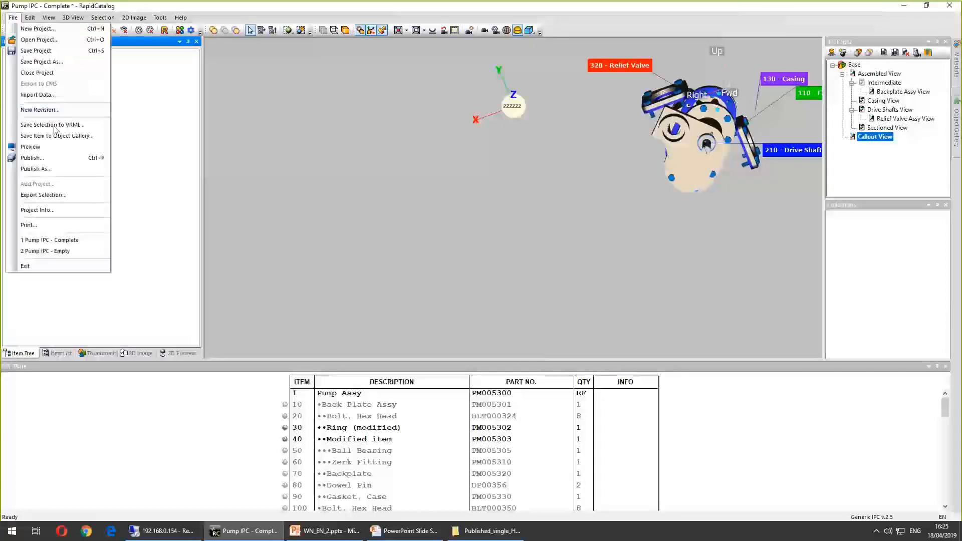
left_click(65, 142)
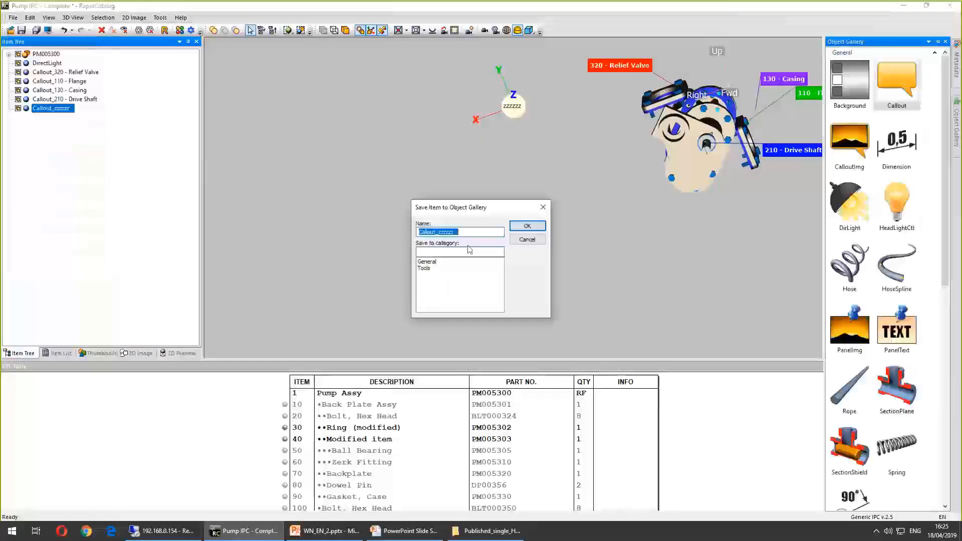
left_click(429, 268)
left_click(528, 226)
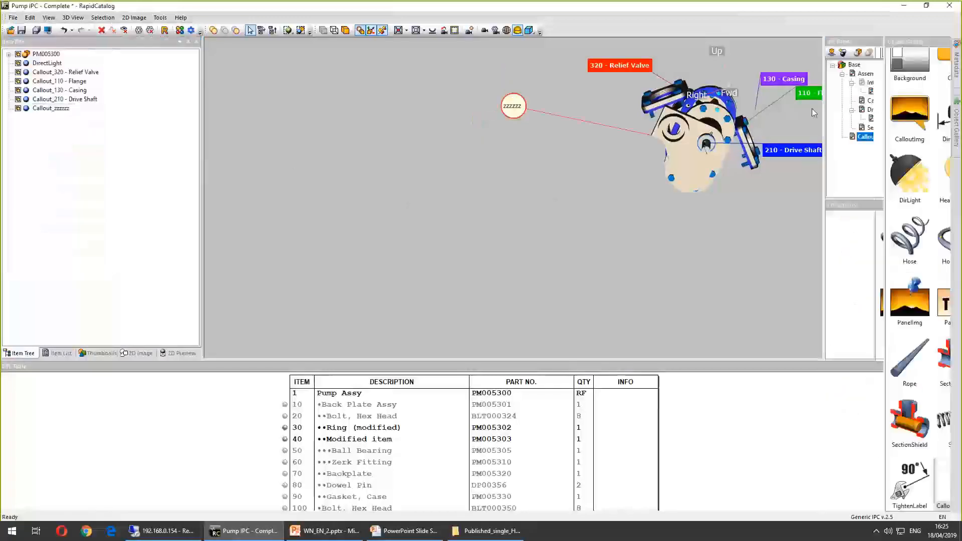
Open the Object Gallery and scroll to the saved Callout_zzzzzz thumbnail
left_click(957, 120)
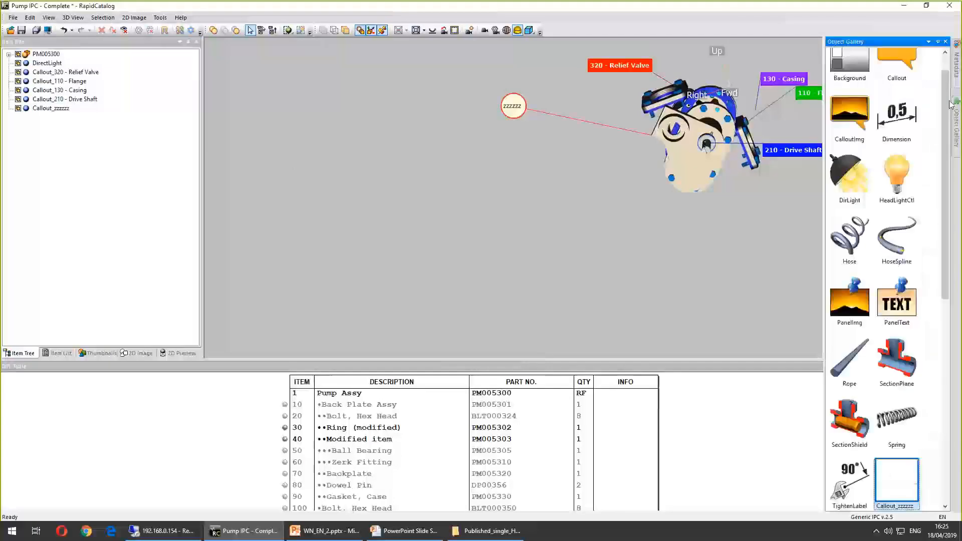
left_click_drag(946, 376, 946, 266)
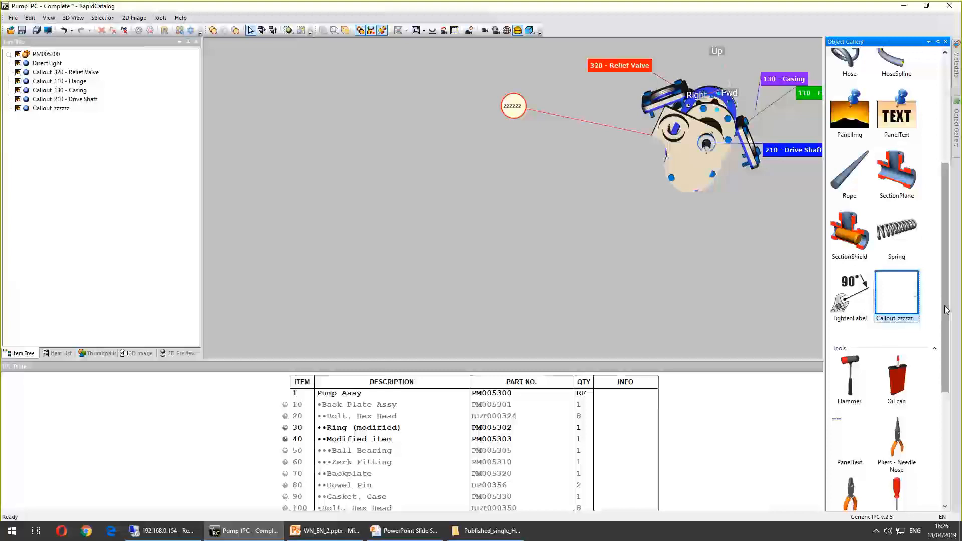
left_click_drag(947, 309, 948, 303)
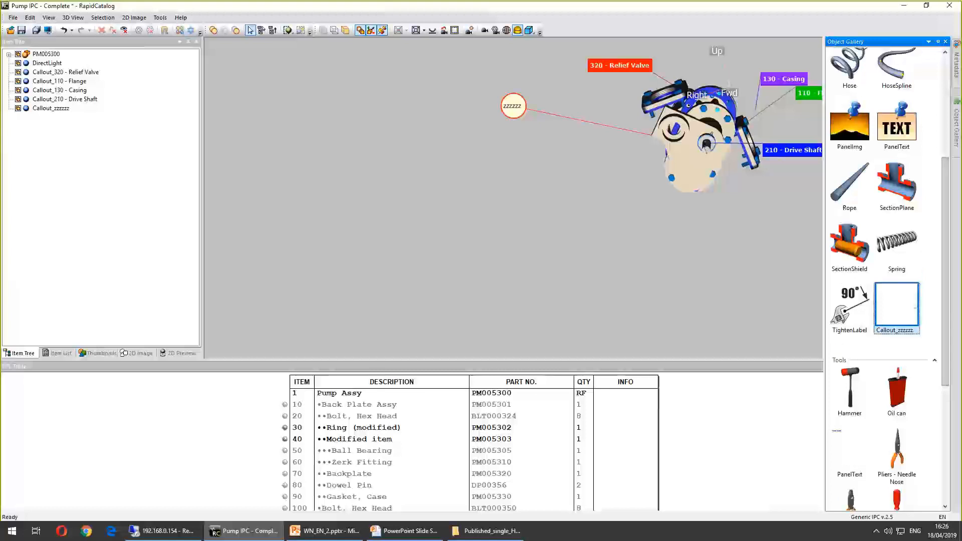
key("alt+Tab")
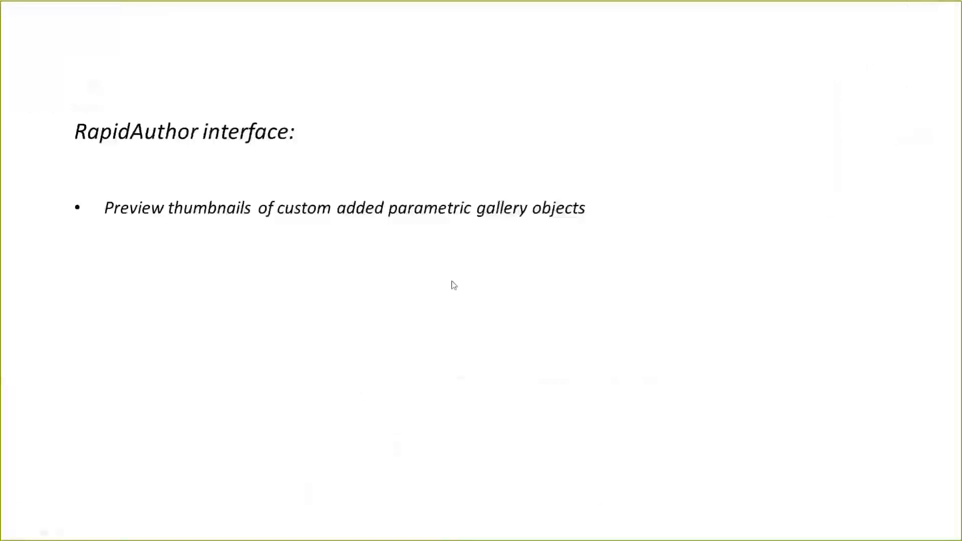
left_click(452, 281)
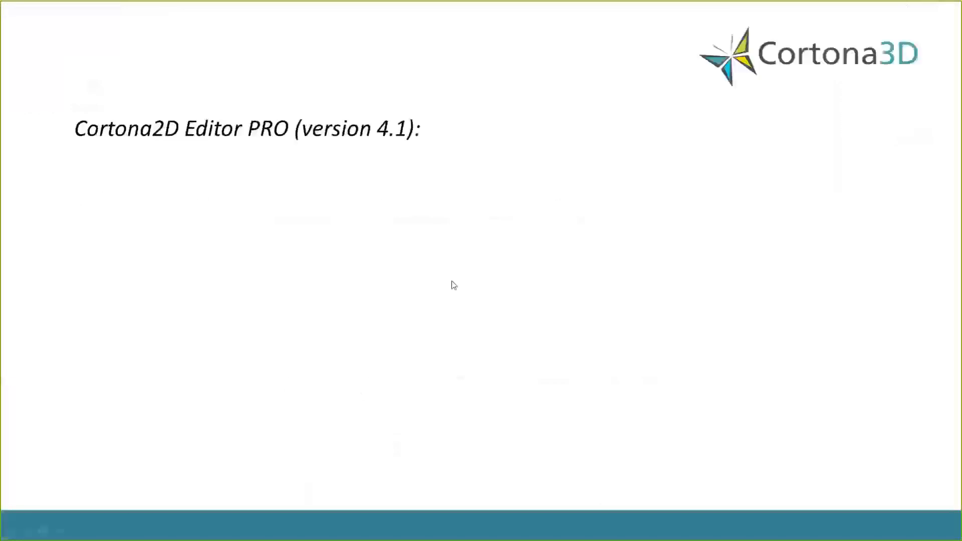
left_click(452, 281)
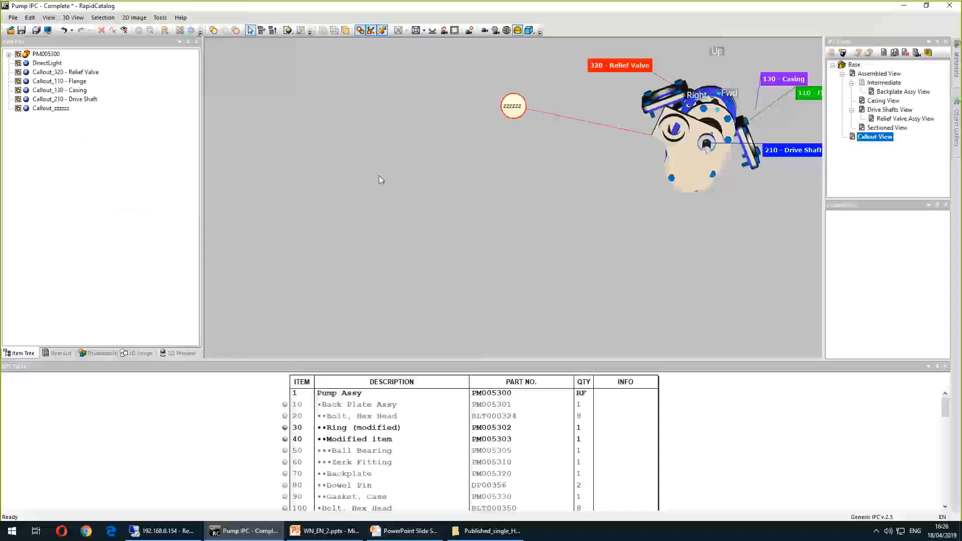
Open the MLG_IPC_ATA project from the ATA2200 AIPC Demo workspace without saving the current project
left_click(13, 17)
left_click(45, 131)
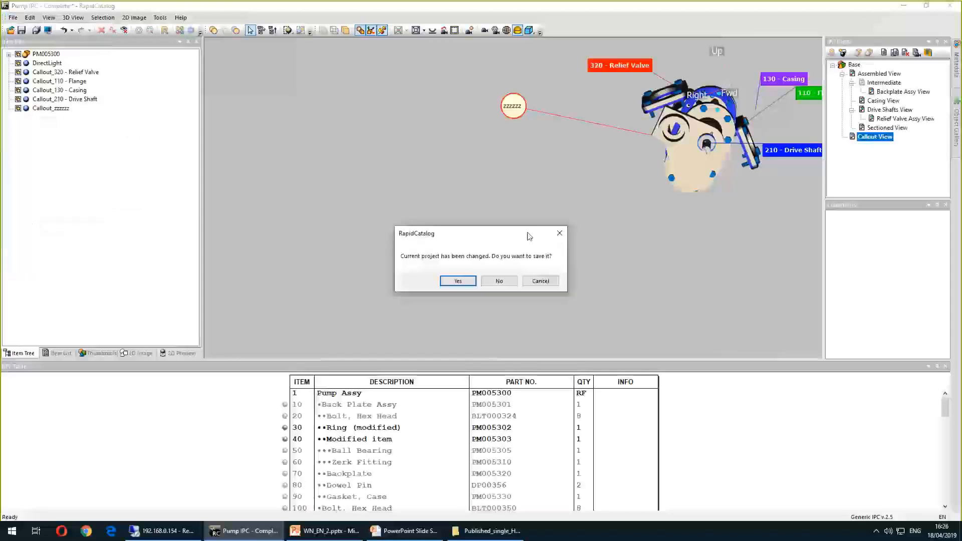
left_click(496, 279)
left_click(375, 184)
key("Up")
key("Down")
key("Down")
key("Down")
key("Up")
left_click(525, 366)
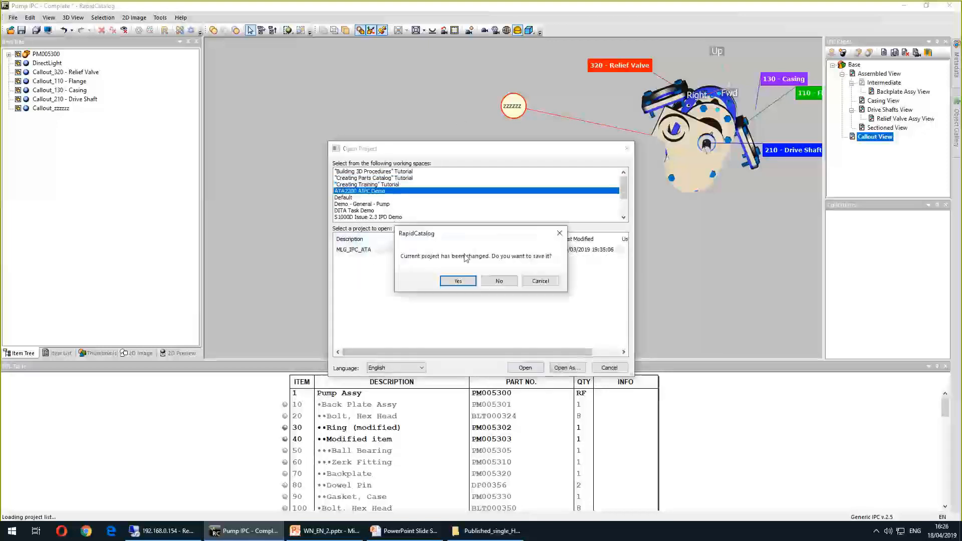
left_click(499, 281)
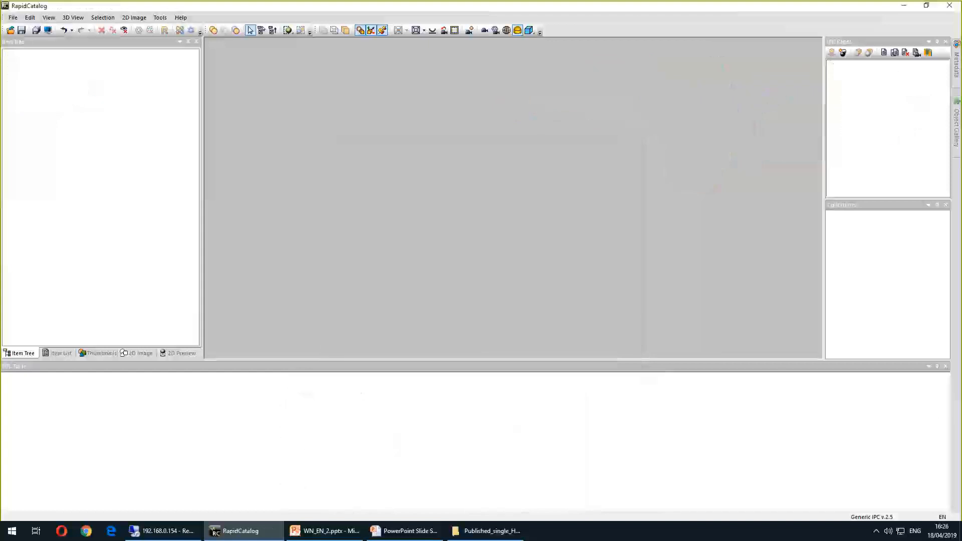
Open the View C 2D image for editing in Cortona2D Editor
left_click(134, 19)
left_click(245, 79)
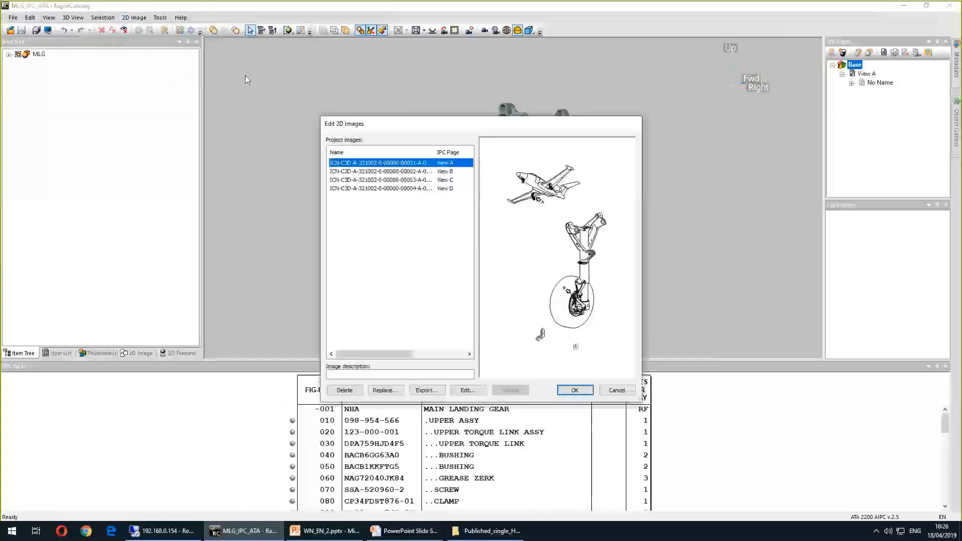
left_click(364, 181)
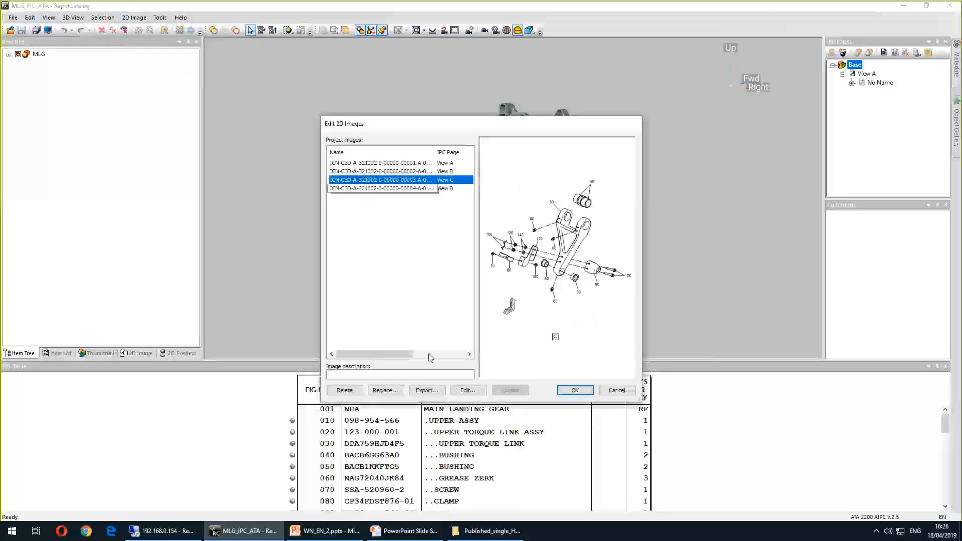
left_click(465, 389)
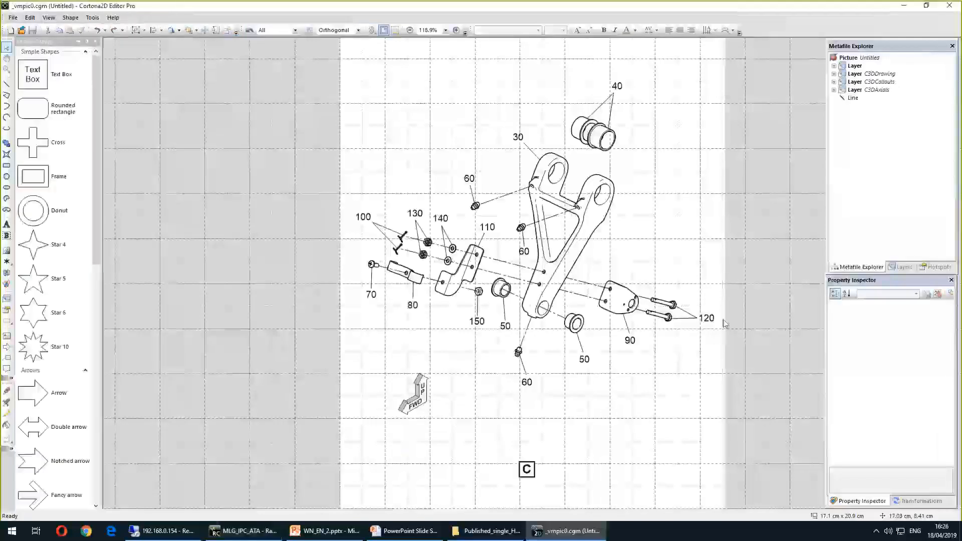
Open the Transformations window and review its Move and Scale pages
left_click(924, 501)
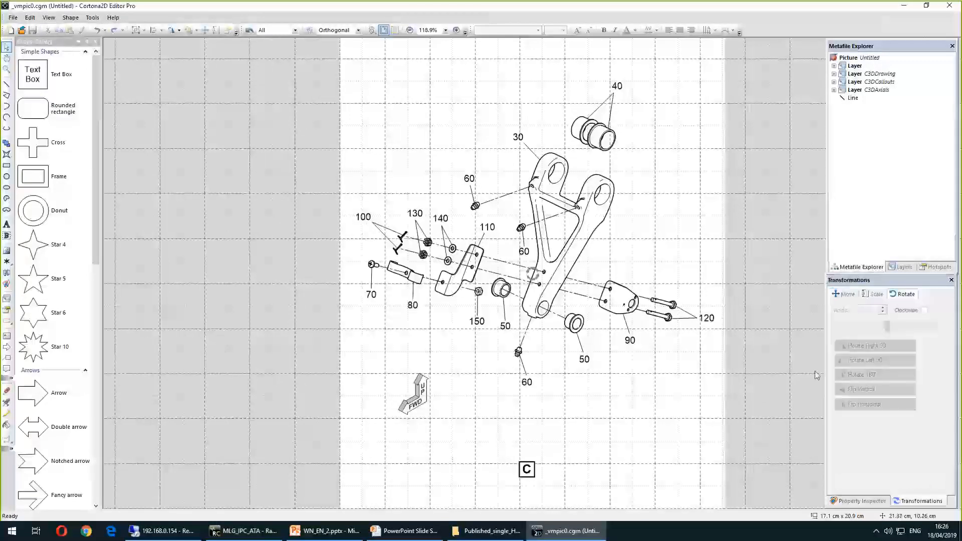
left_click(843, 297)
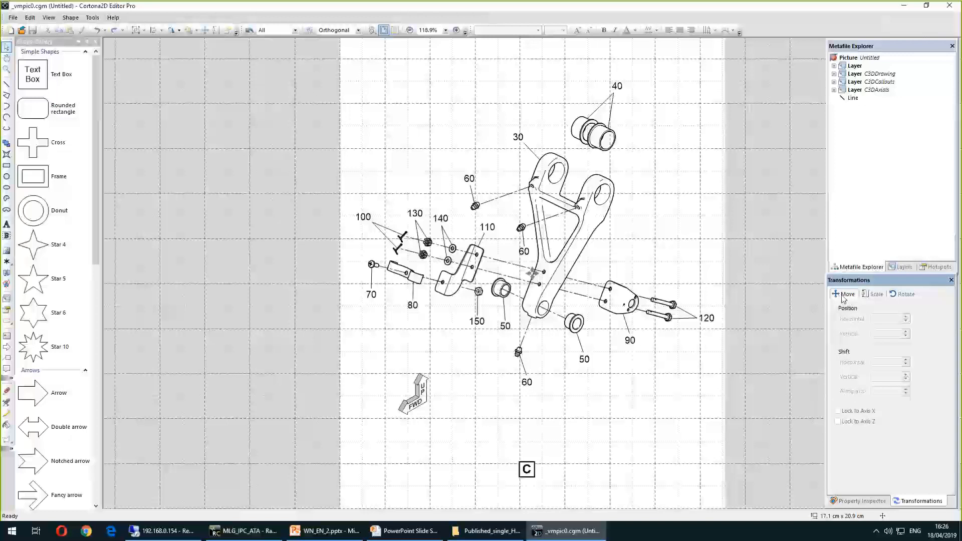
left_click(874, 296)
left_click(852, 295)
Select the long curved line beside part 30 and set its horizontal position to 9.6 cm
scroll(610, 236, "up", 5, "ctrl")
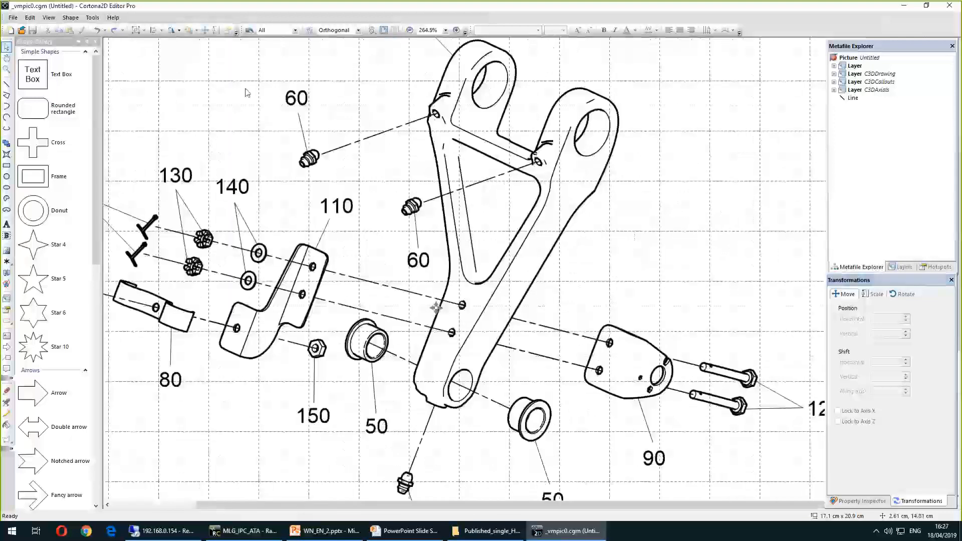
left_click(555, 251)
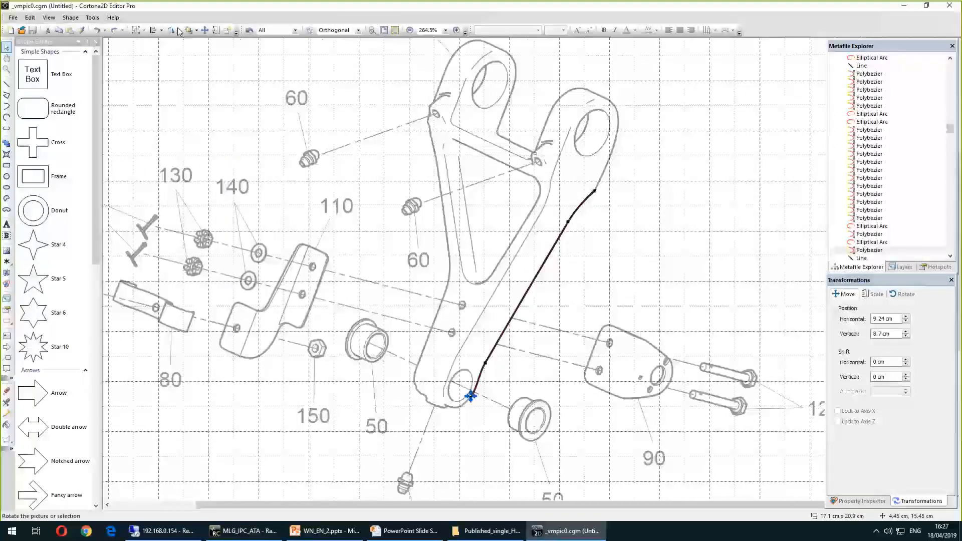
left_click(49, 19)
mouse_move(71, 17)
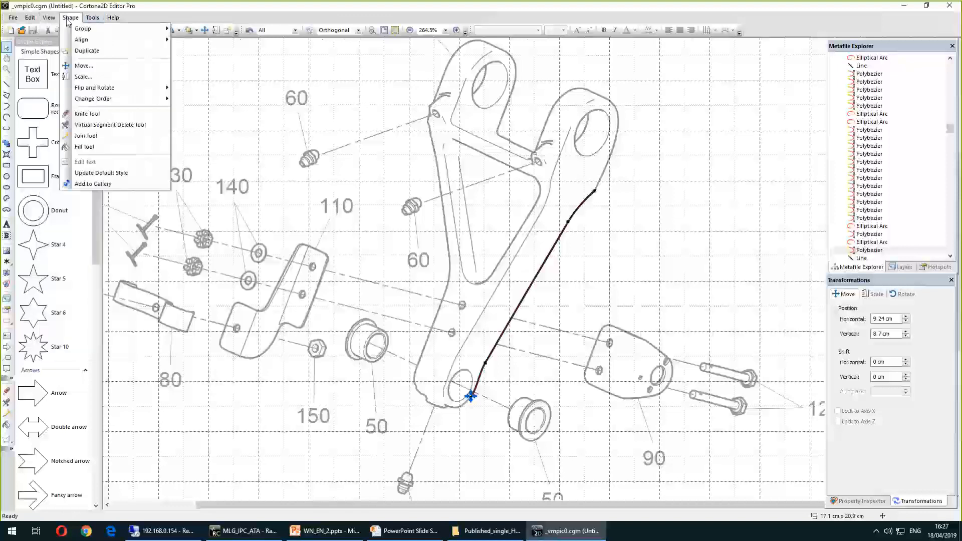
left_click(101, 76)
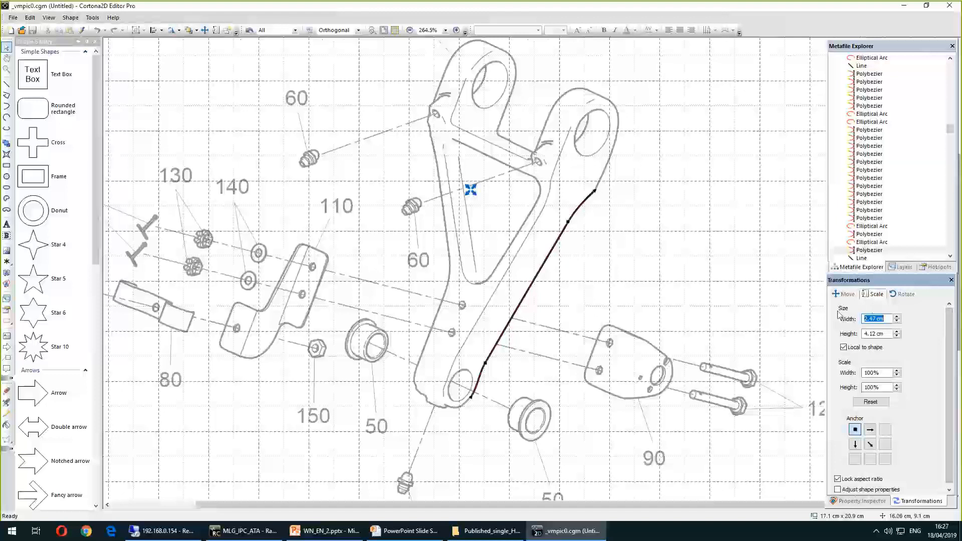
left_click(847, 294)
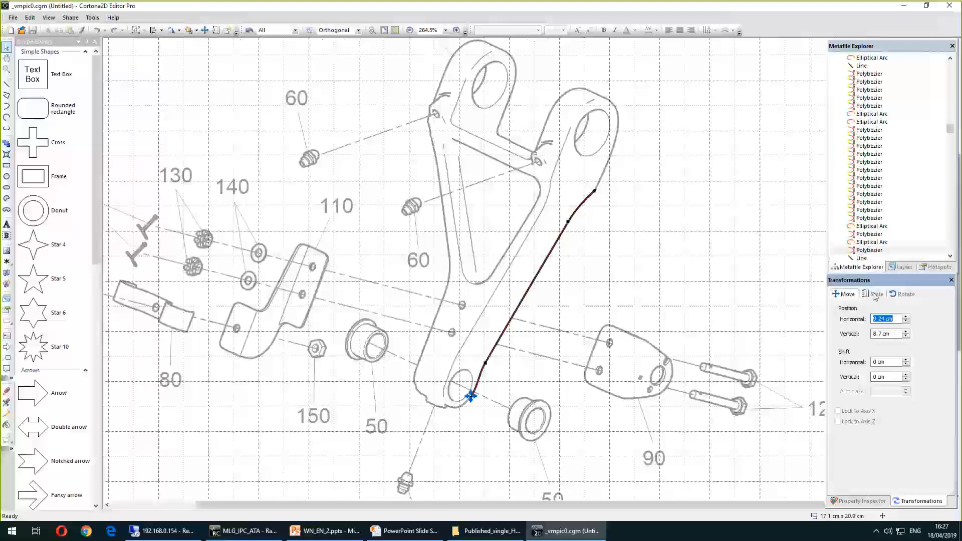
left_click(877, 296)
left_click(904, 294)
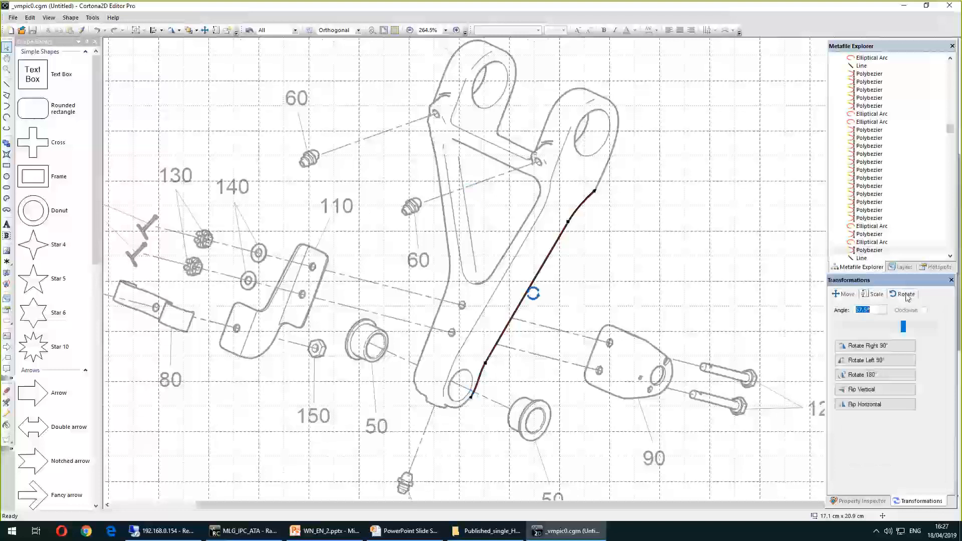
left_click(845, 294)
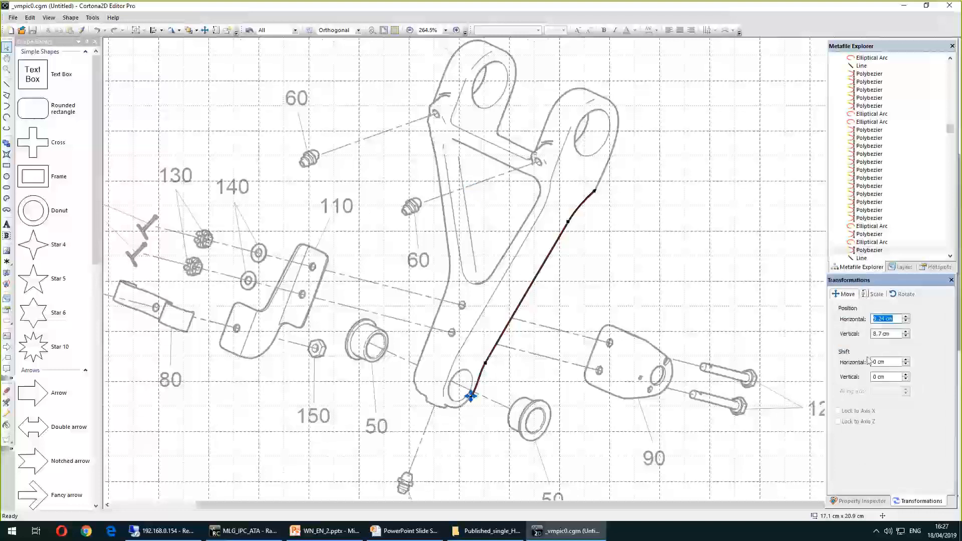
left_click(906, 317)
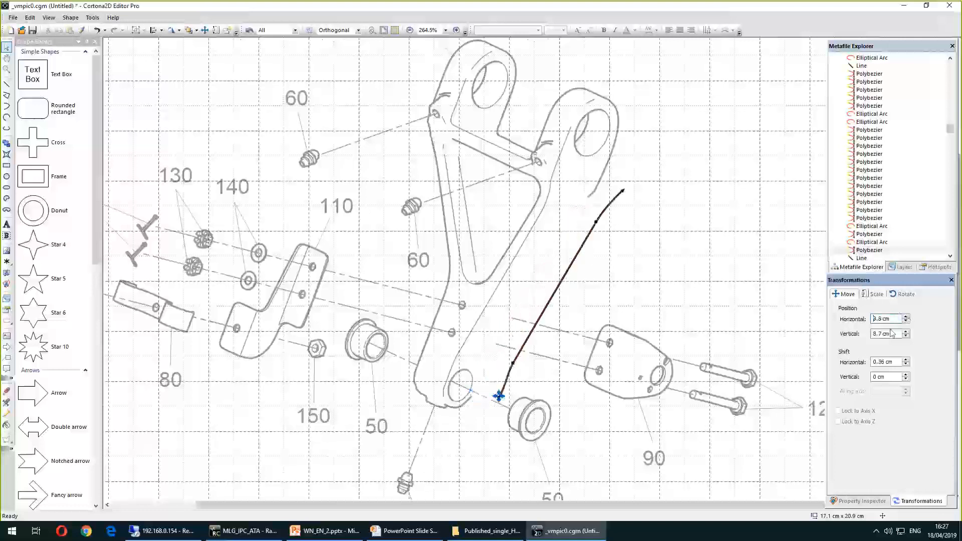
Rotate the curved line to an angle of -12° with the Rotate transformation
left_click(876, 294)
left_click(901, 292)
left_click_drag(903, 328, 884, 329)
mouse_move(866, 280)
left_mouse_down()
mouse_move(804, 281)
mouse_move(743, 97)
mouse_move(797, 189)
mouse_move(801, 278)
mouse_move(852, 287)
left_mouse_up()
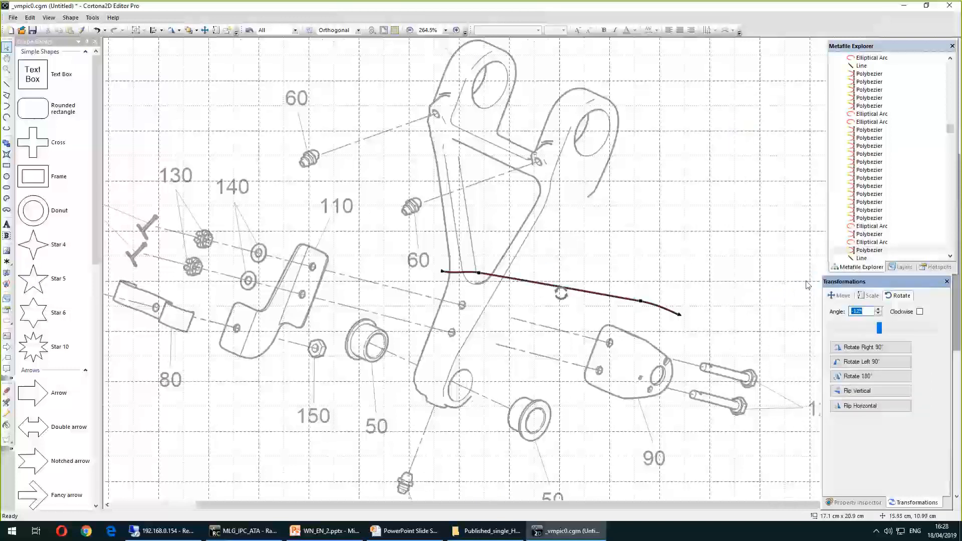
left_click_drag(859, 282, 864, 279)
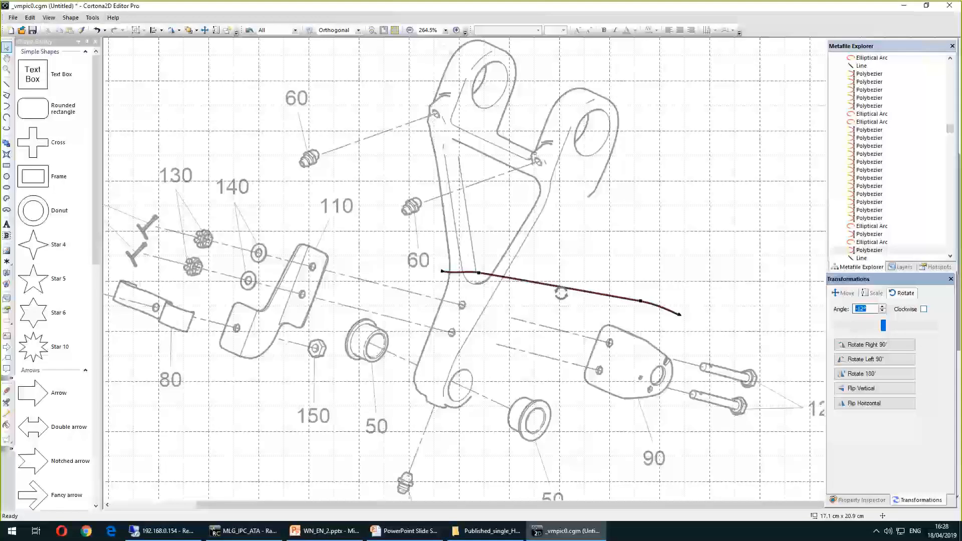
In the Layers list, select the C3DCallouts layer, then lock and unlock all layers
left_click(935, 268)
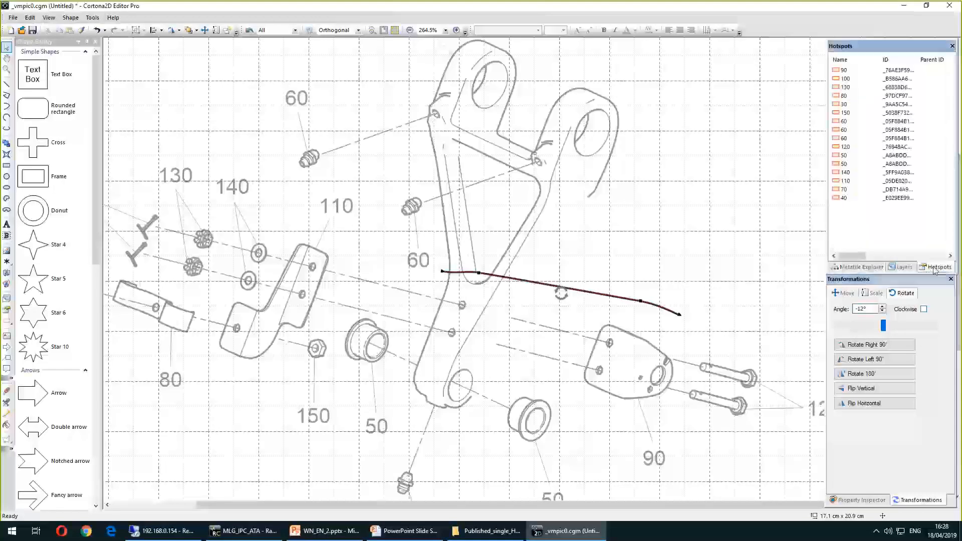
left_click(904, 268)
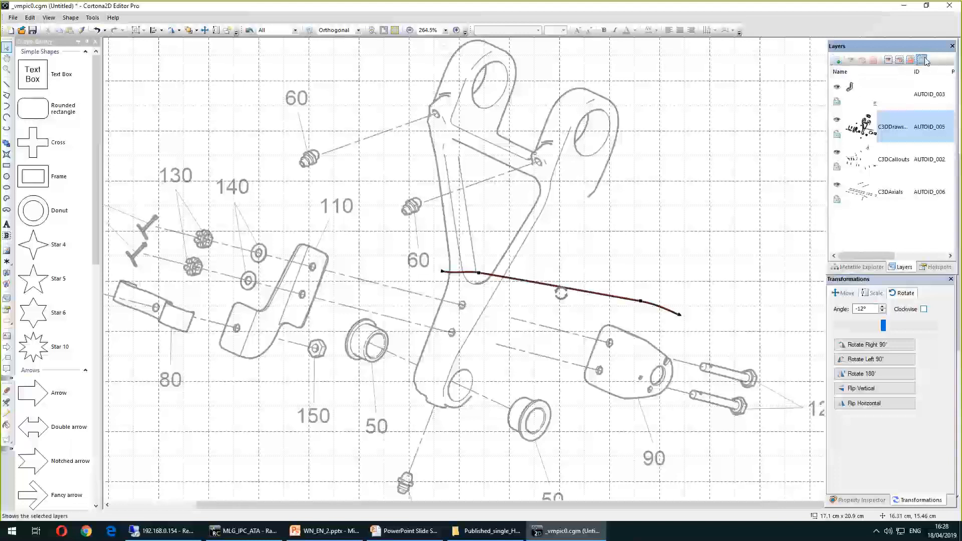
left_click(895, 159)
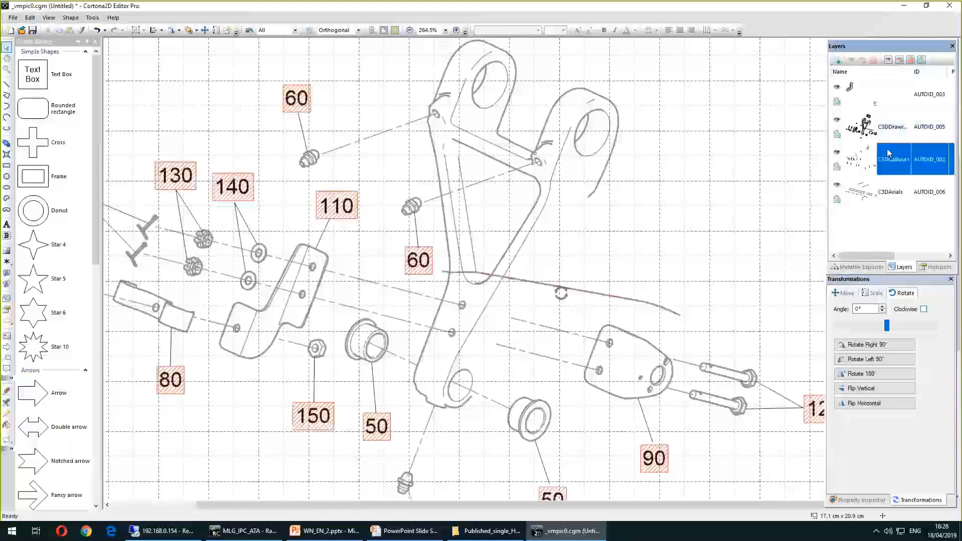
left_click(909, 60)
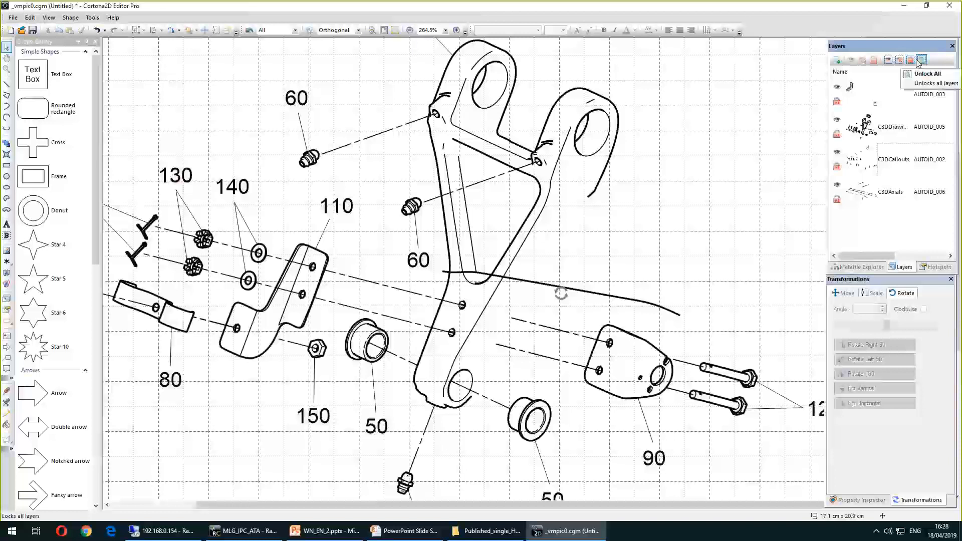
left_click(900, 60)
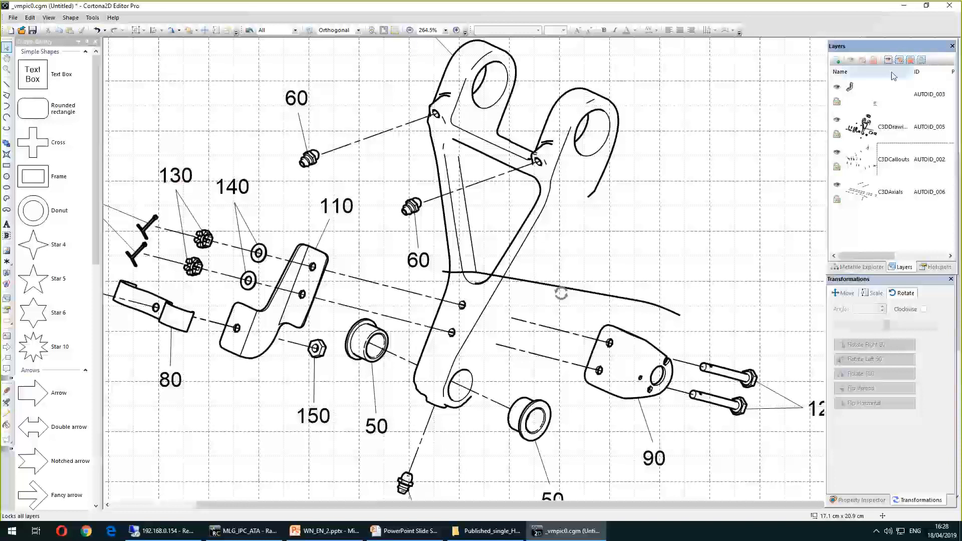
left_click(890, 61)
left_click(890, 61)
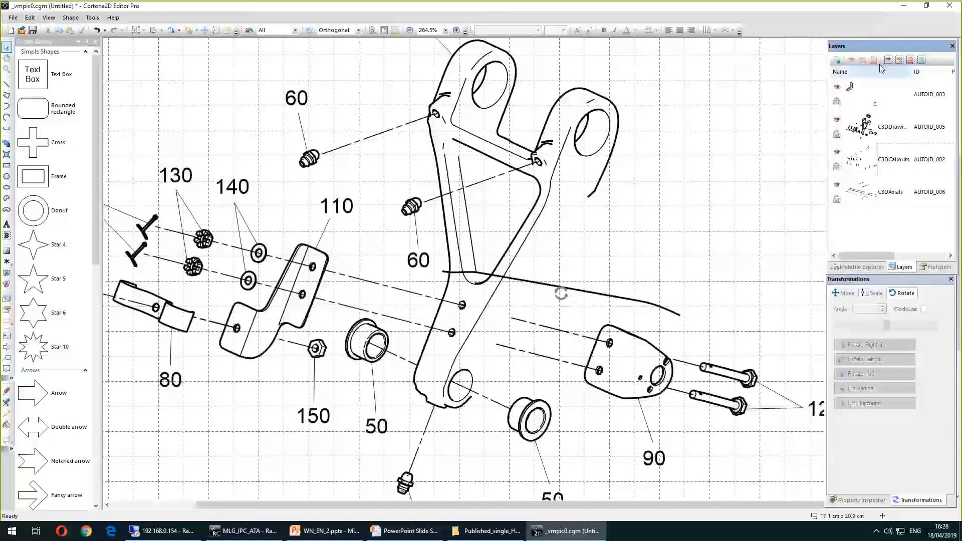
left_click_drag(866, 46, 868, 44)
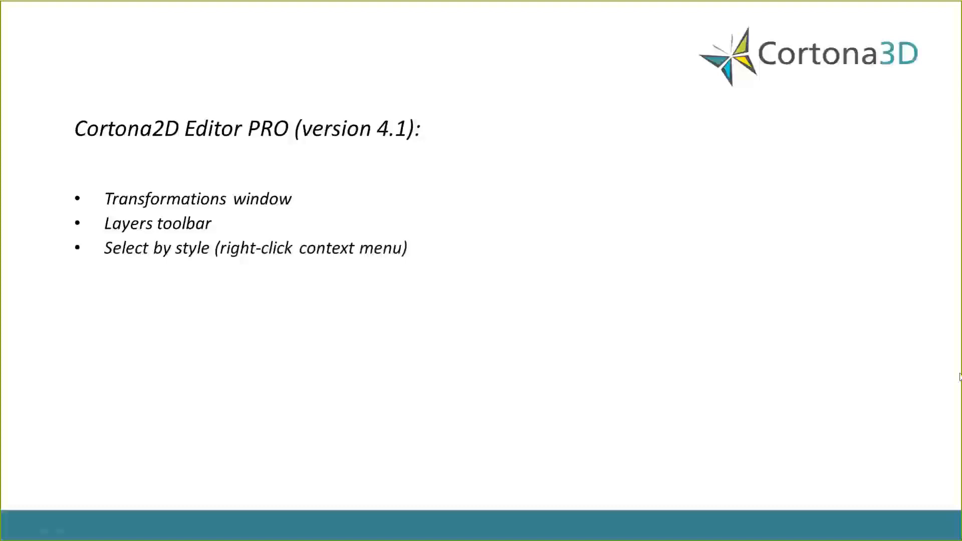
Return to Cortona2D Editor and give the selected curved line a dotted line type and a 0.5 mm absolute width
key("alt+Tab")
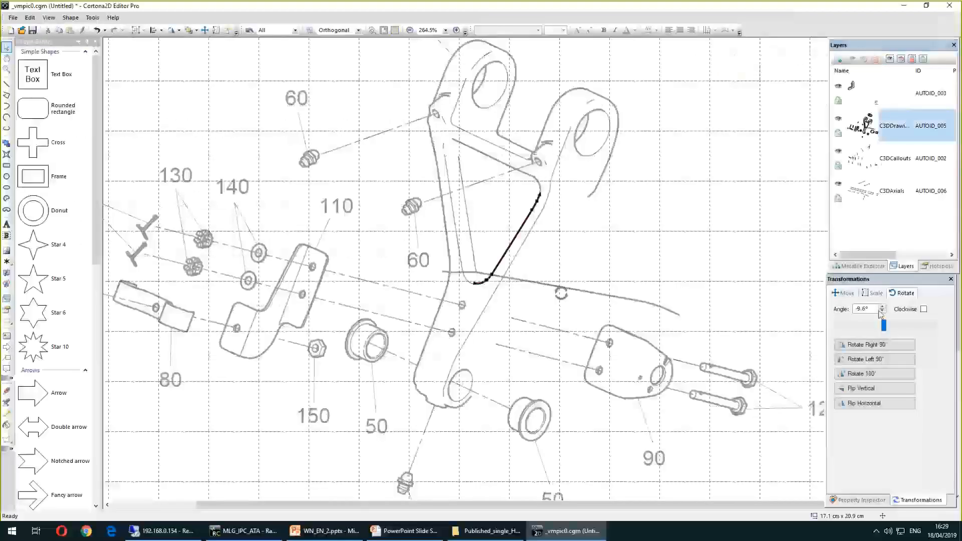
left_click(860, 500)
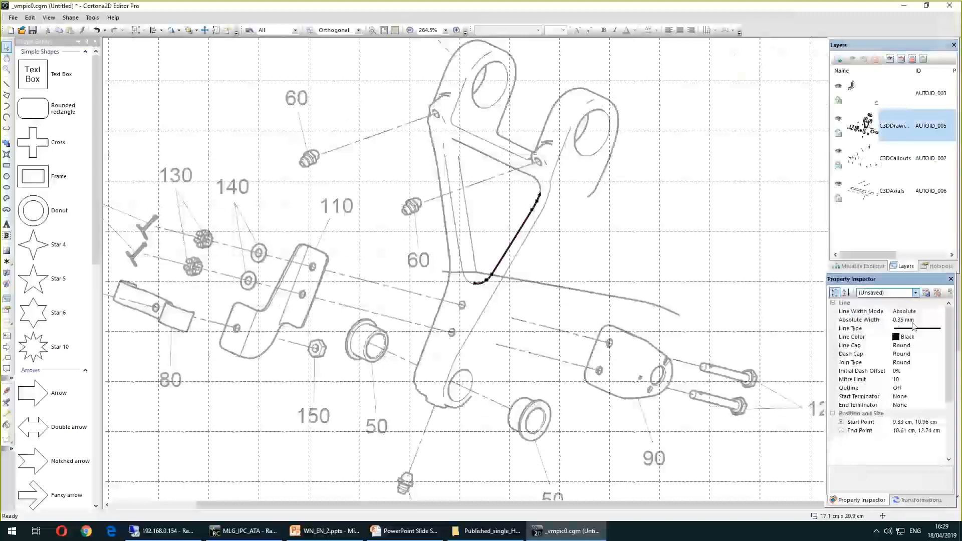
left_click(932, 330)
left_click(934, 331)
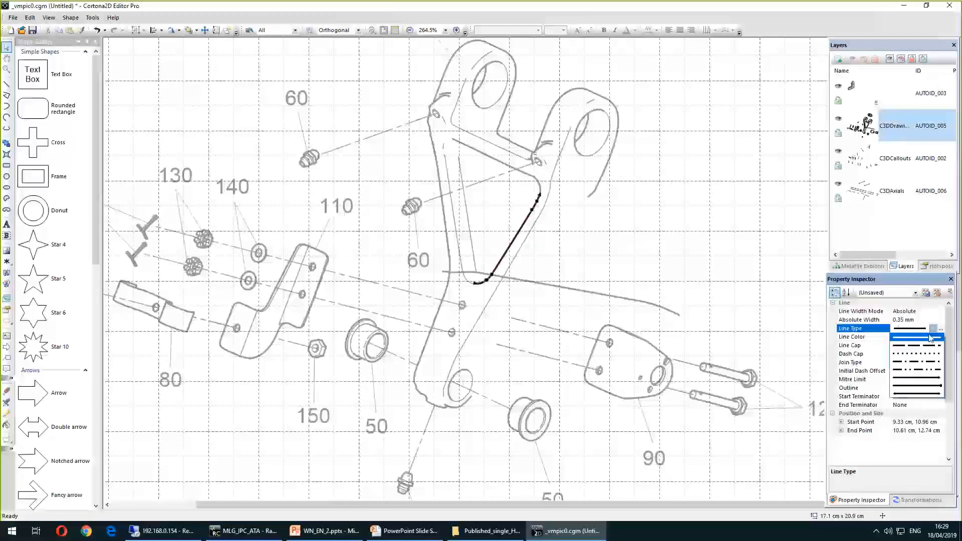
left_click(910, 357)
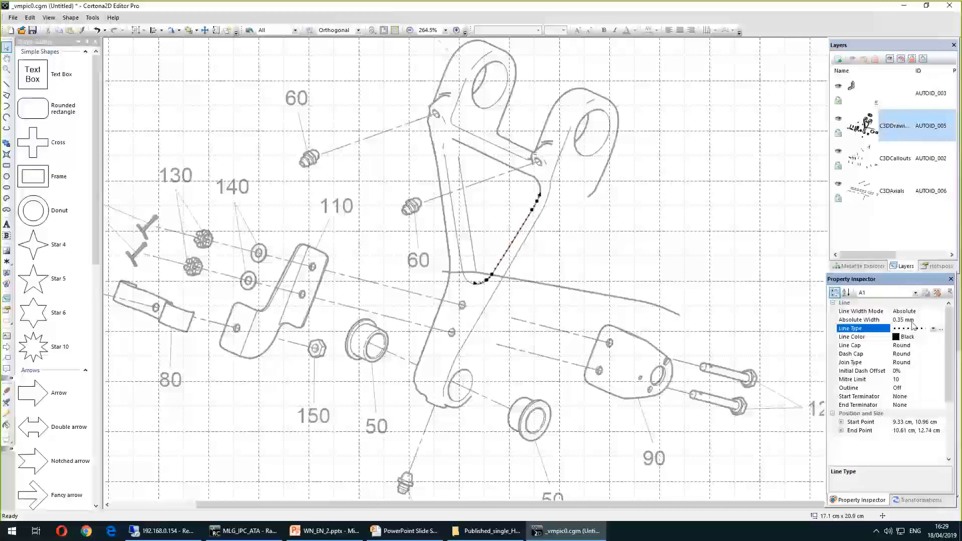
left_click(841, 320)
type("0.5")
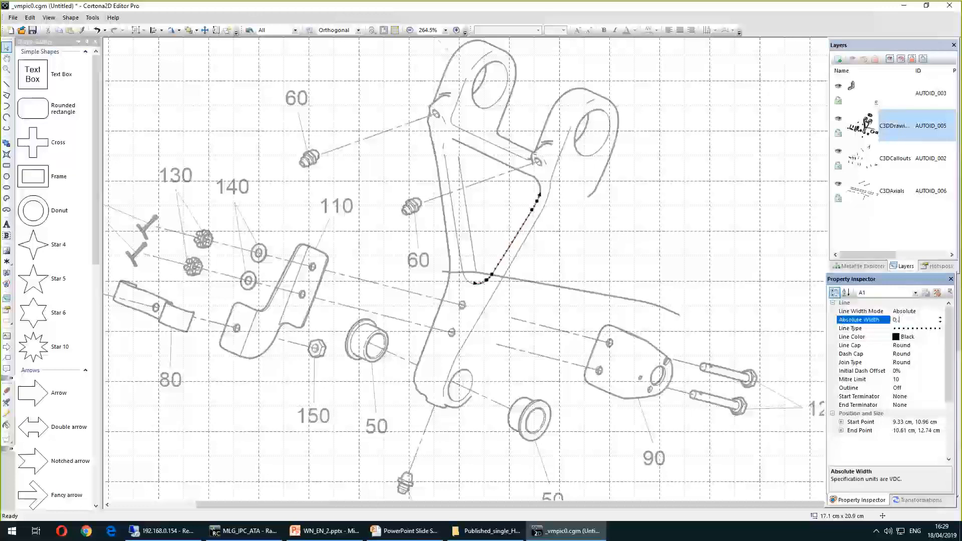
key("Return")
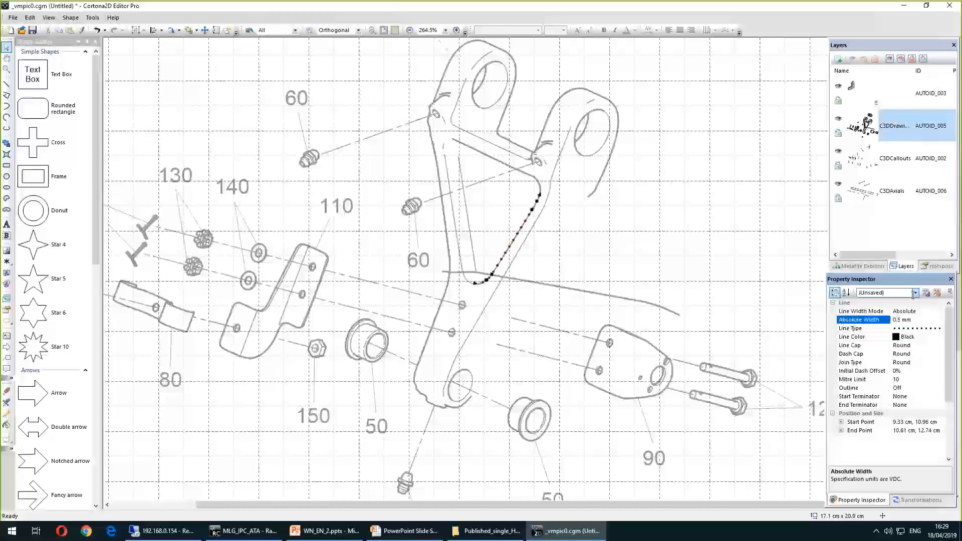
Save the curved line's current style under the name A9
left_click(926, 293)
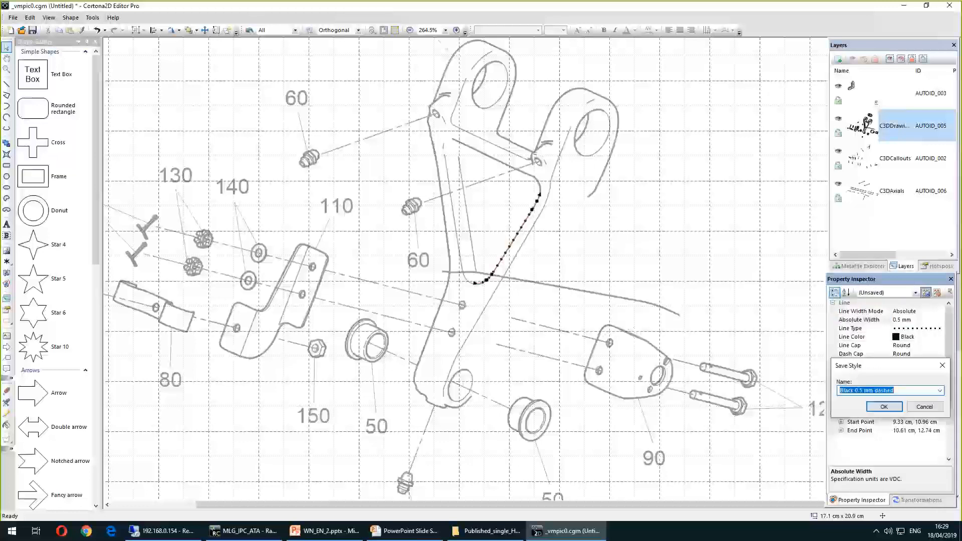
type("A9")
key("Return")
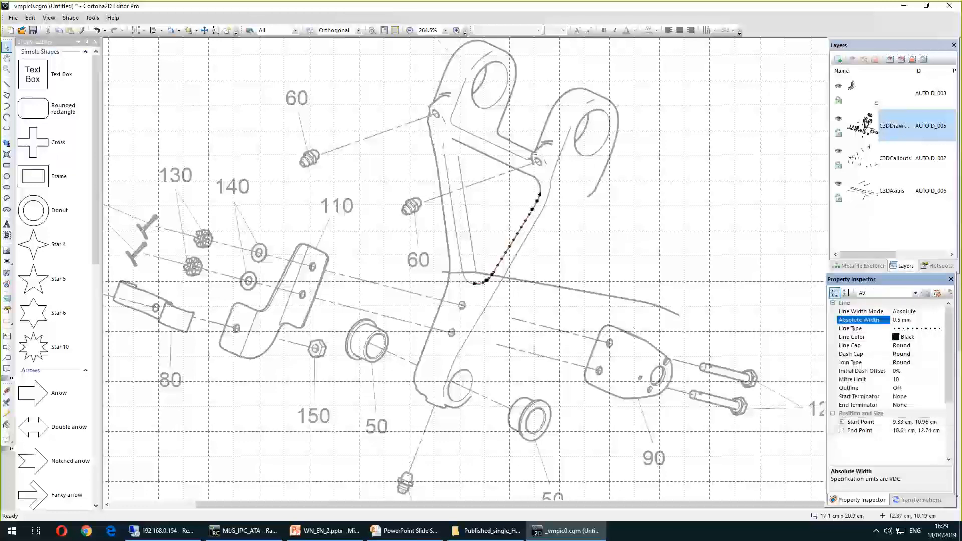
Select the straight line near the top of the bracket by part 60 and apply the A9 style to it
left_click(424, 168)
left_click(496, 159)
left_click(915, 293)
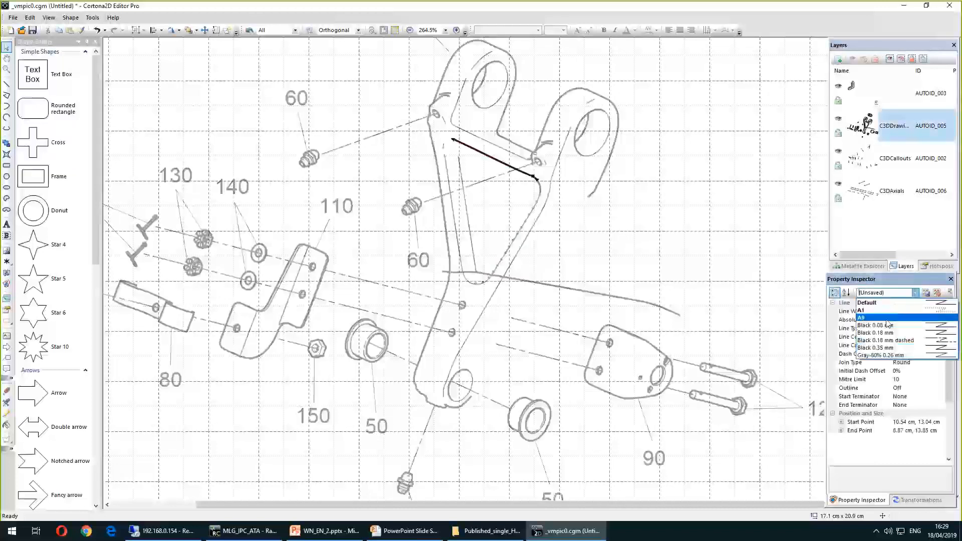
left_click(912, 306)
left_click(704, 272)
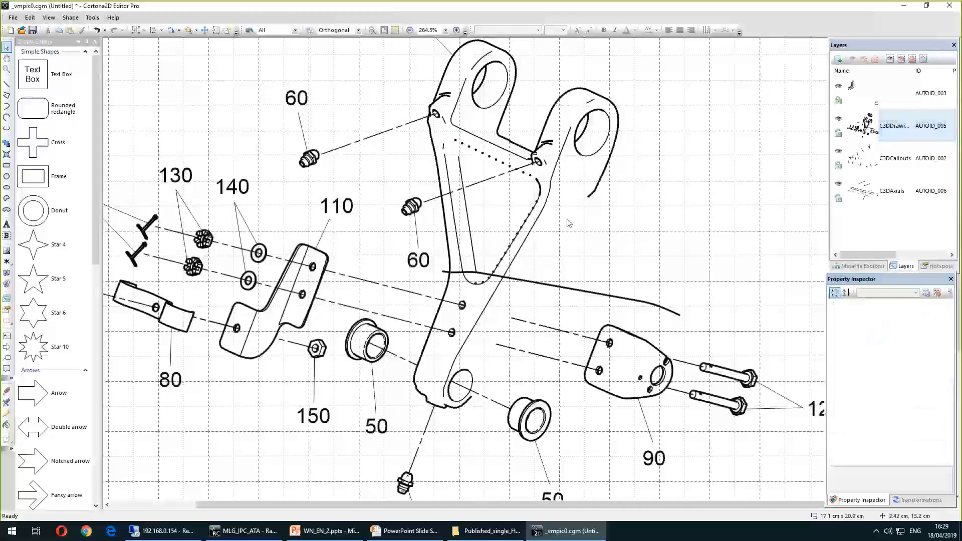
Use Select by Style on the dotted curved line to select every line sharing its style
scroll(616, 226, "up", 4, "ctrl")
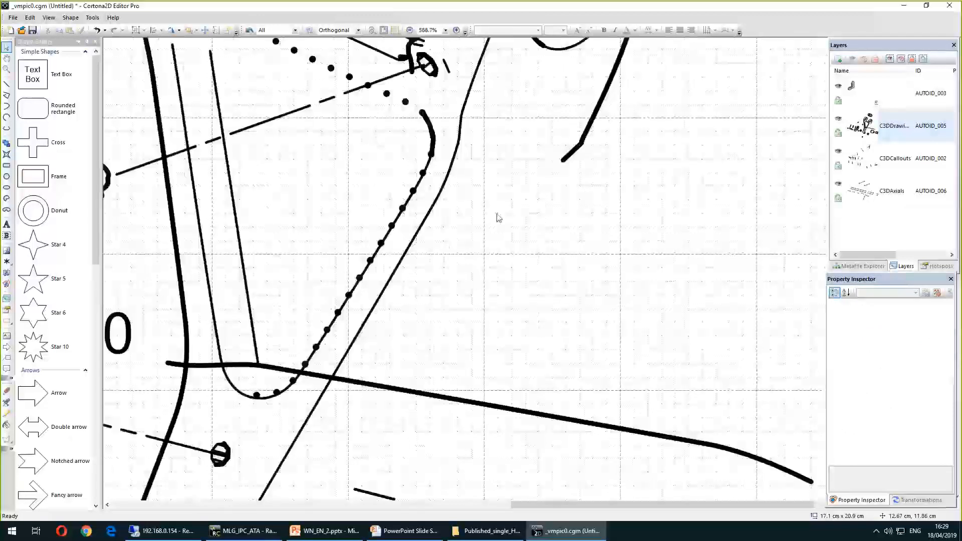
left_click(379, 244)
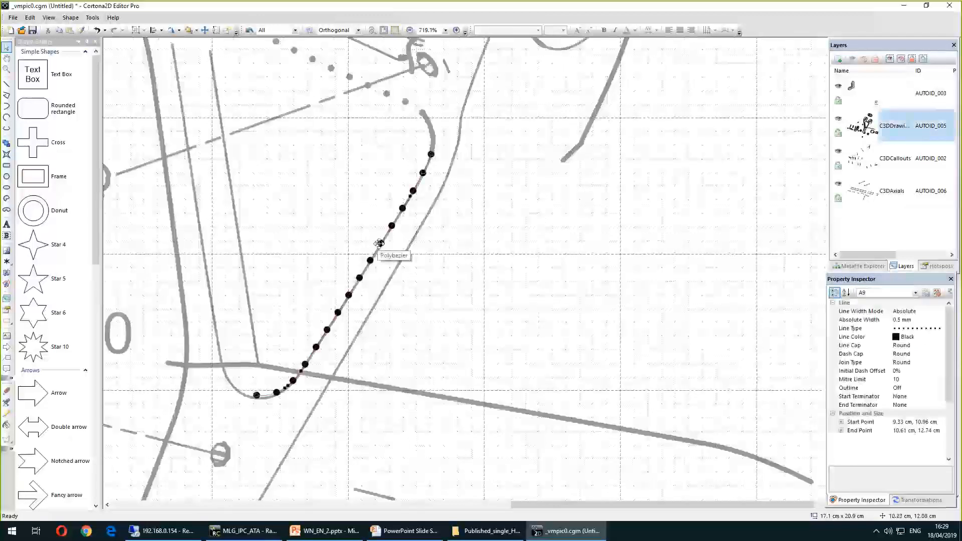
right_click(380, 244)
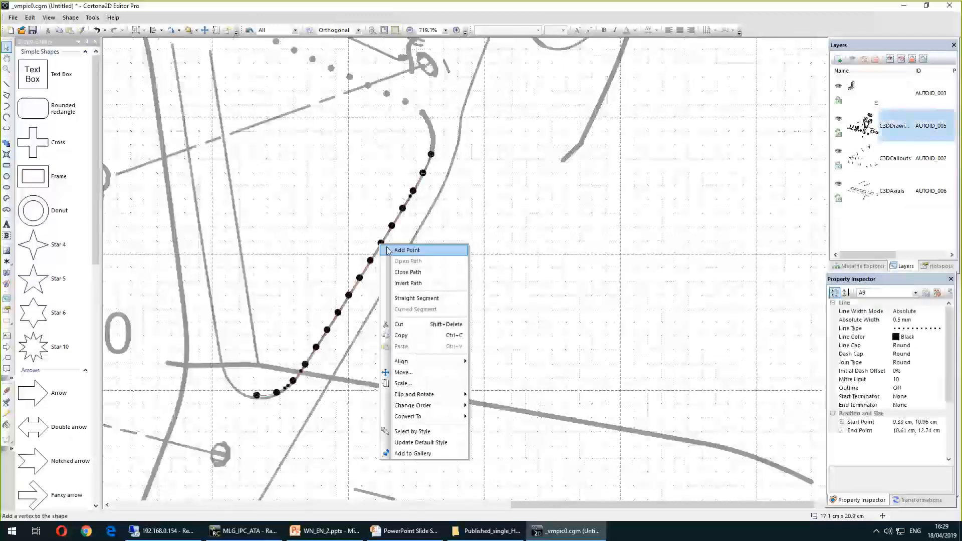
left_click(431, 432)
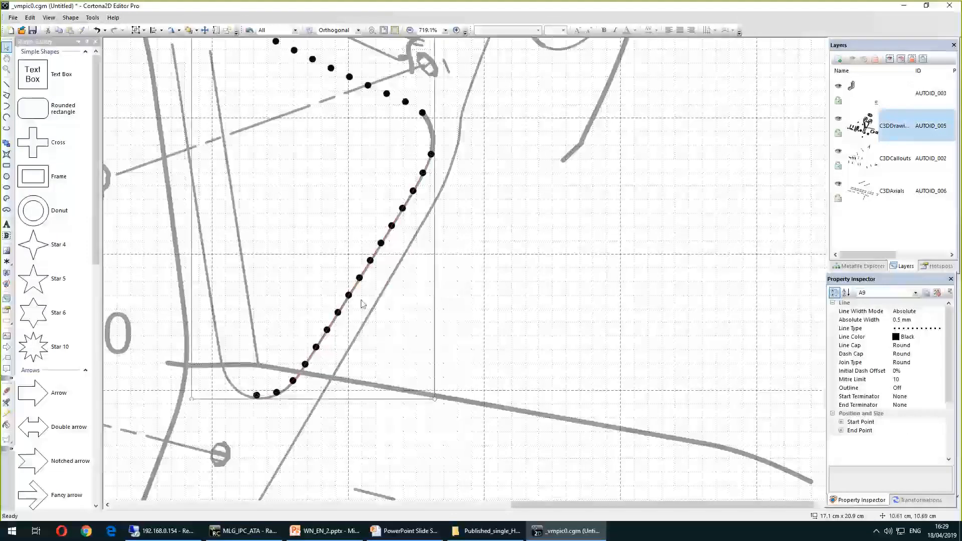
Select a thin solid drawing line and use Select by Style to pick all lines with that style, then deselect
scroll(522, 240, "down", 2, "ctrl")
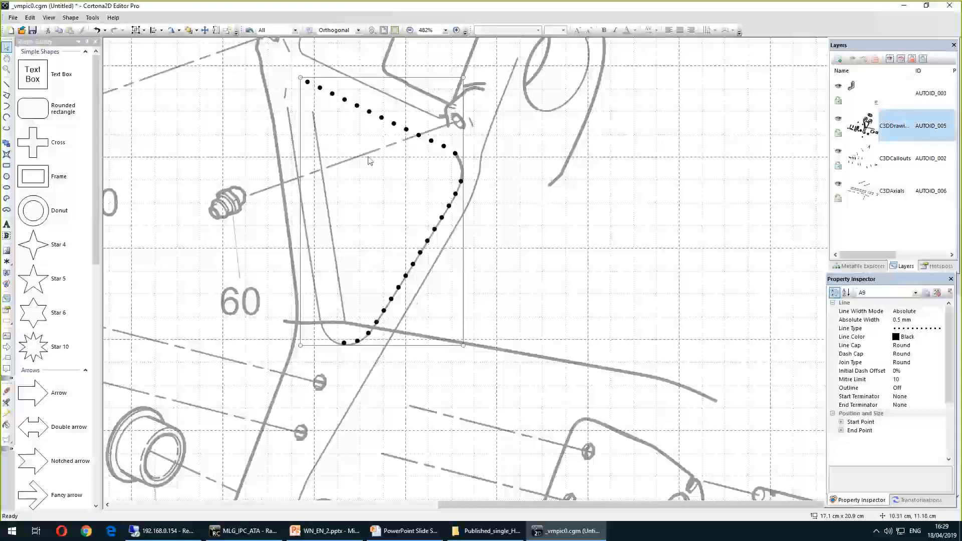
left_click(491, 267)
right_click(421, 250)
left_click(451, 436)
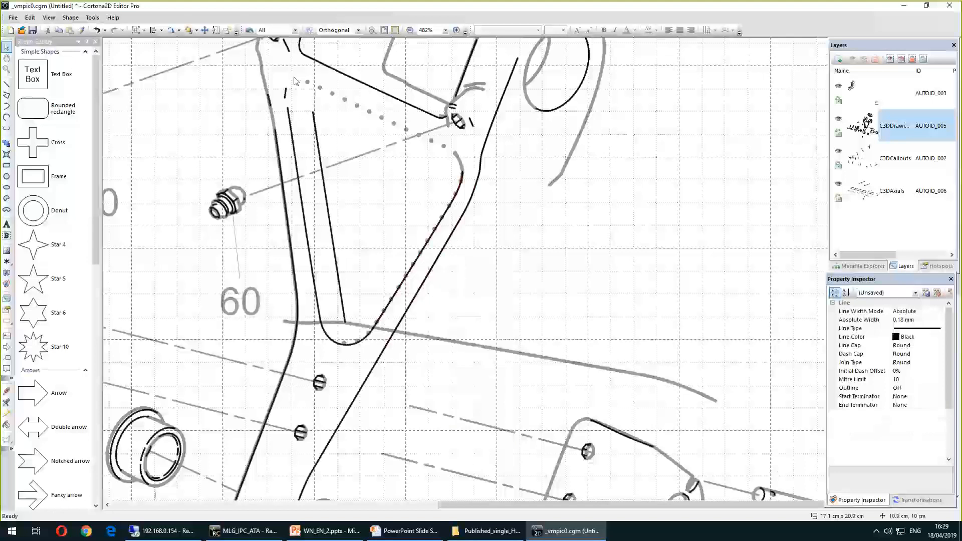
left_click(651, 211)
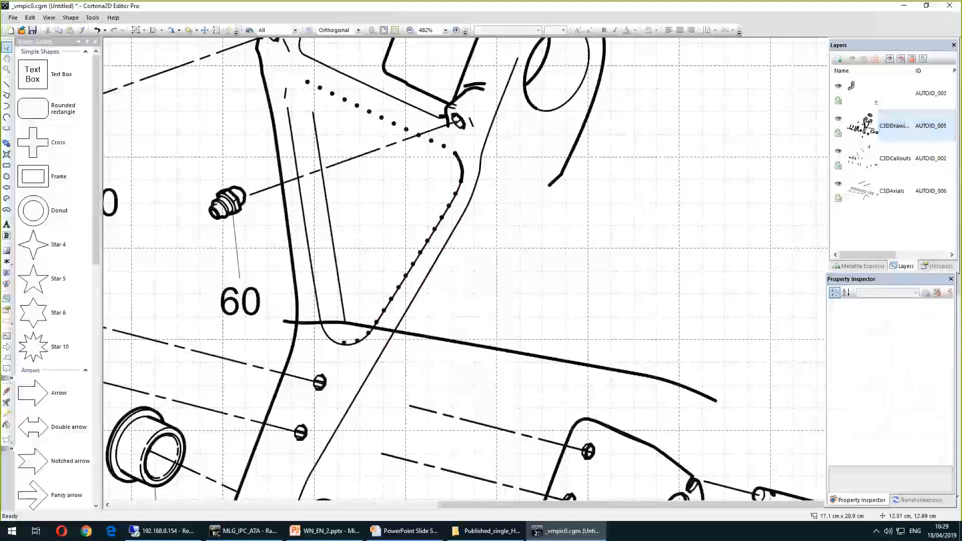
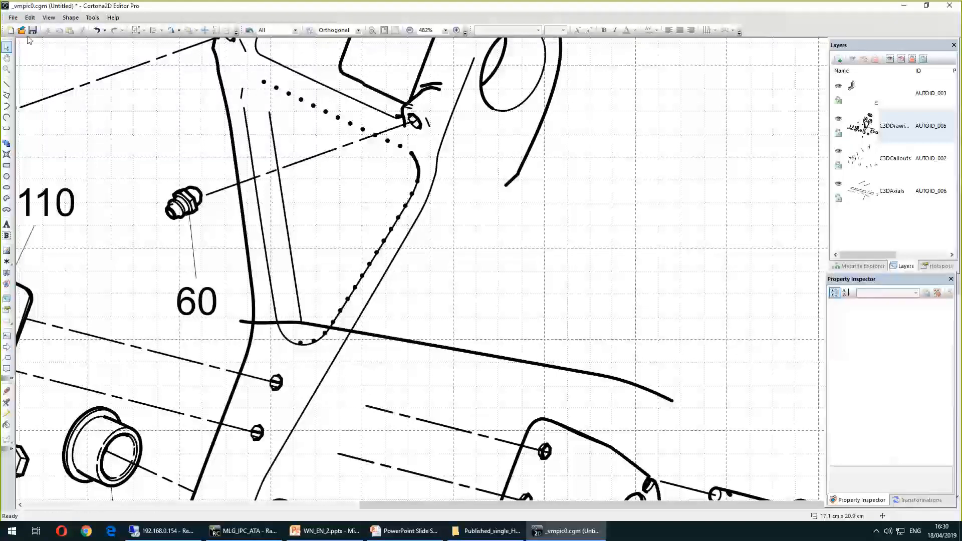
Open the Shape Gallery, browse down to its Callouts section, and close the gallery again
left_click(31, 19)
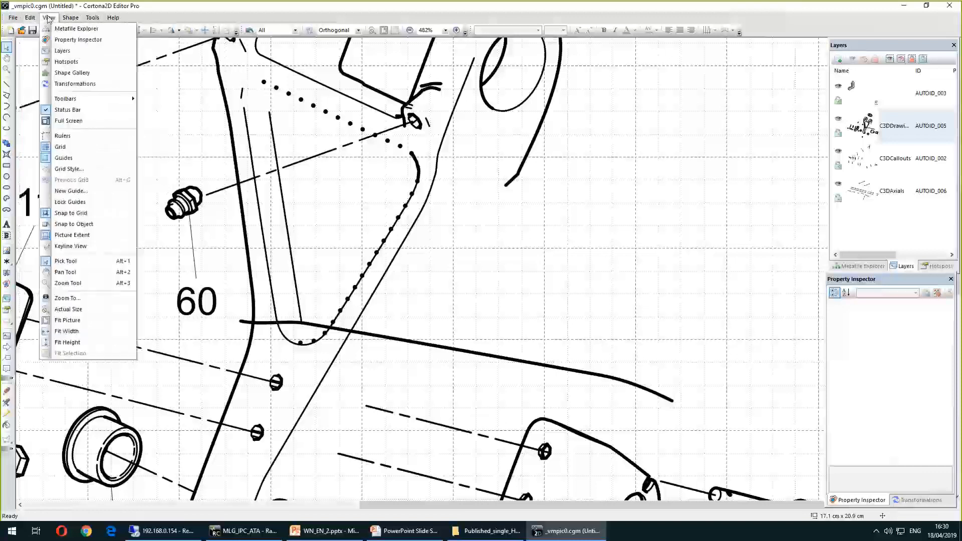
left_click(72, 73)
scroll(54, 173, "down", 5)
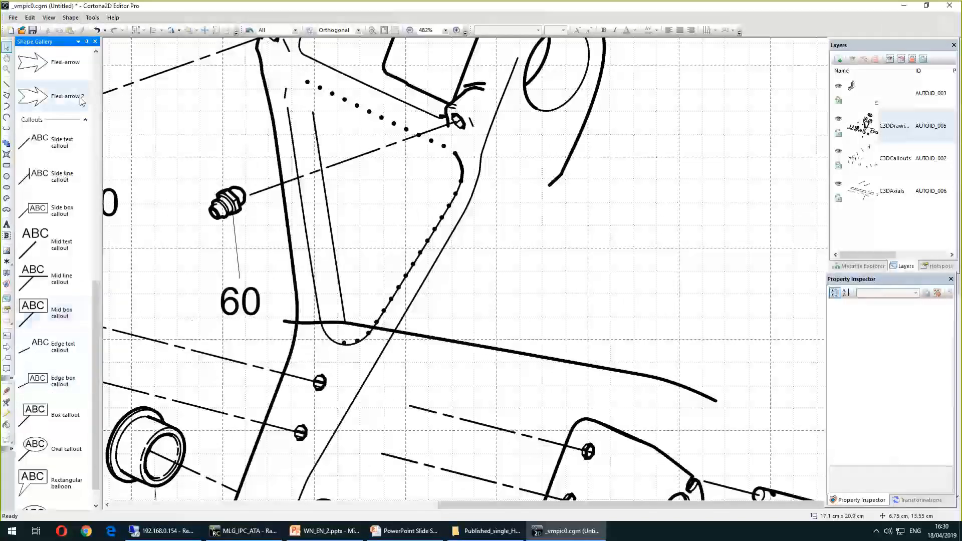
left_click(95, 41)
Place a callout whose leader points at the bracket, with its text box up to the right
left_click(7, 358)
scroll(473, 239, "down", 3)
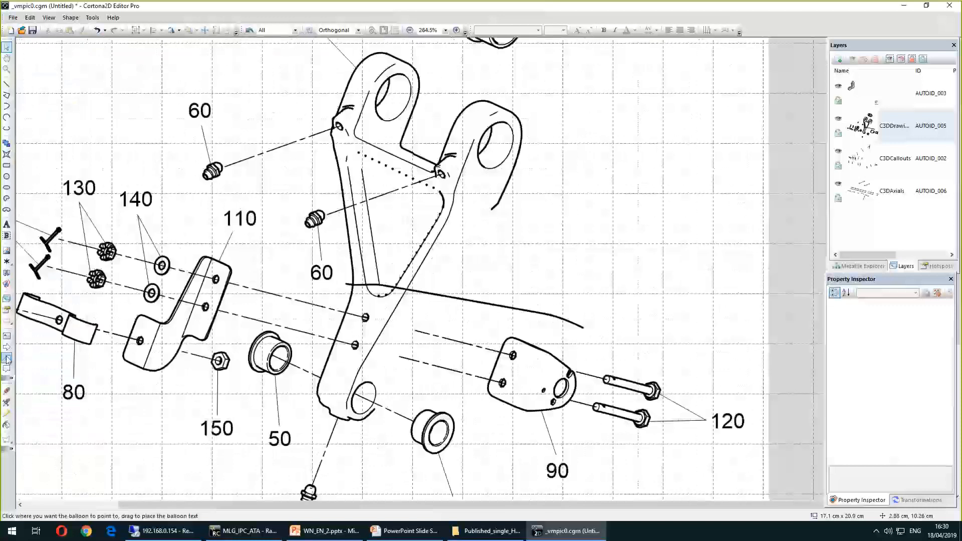
scroll(569, 180, "down", 3)
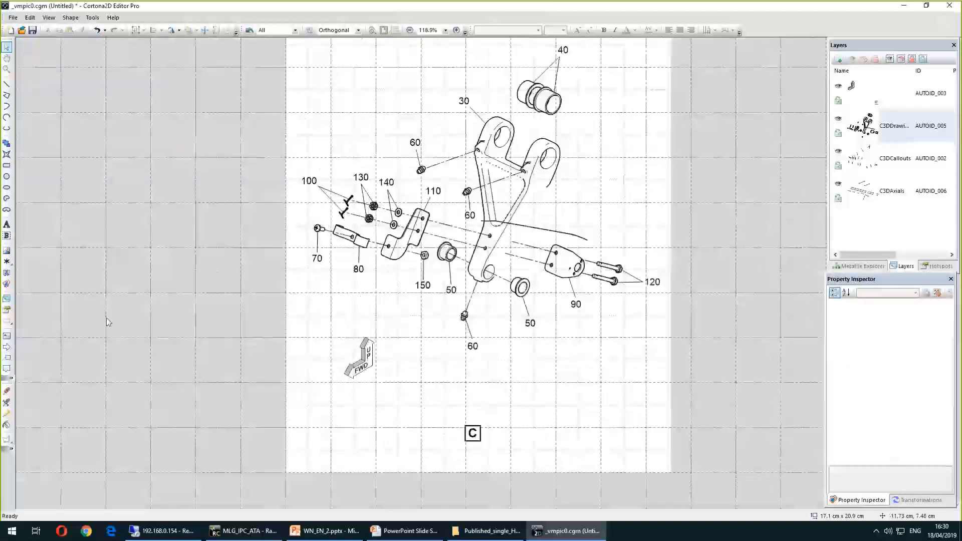
left_click(6, 357)
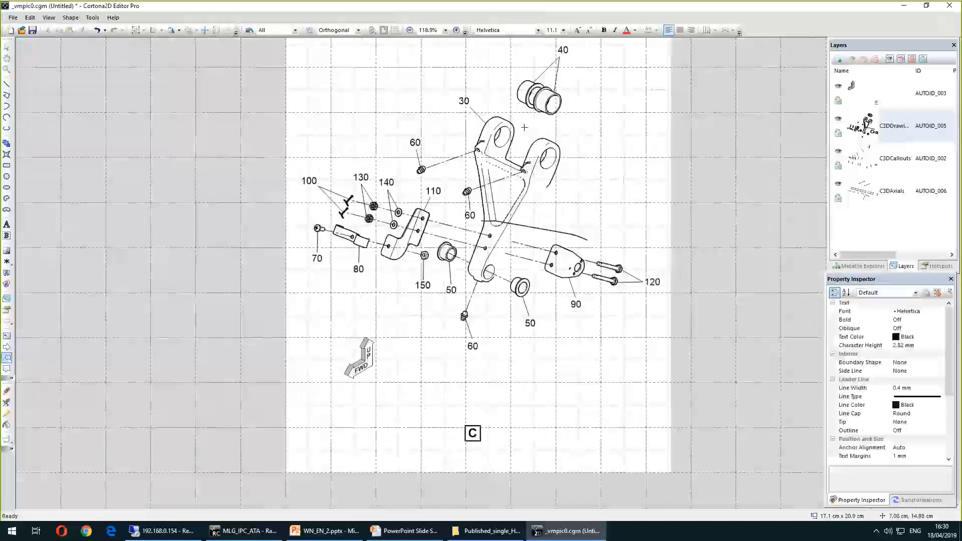
left_click_drag(560, 203, 629, 91)
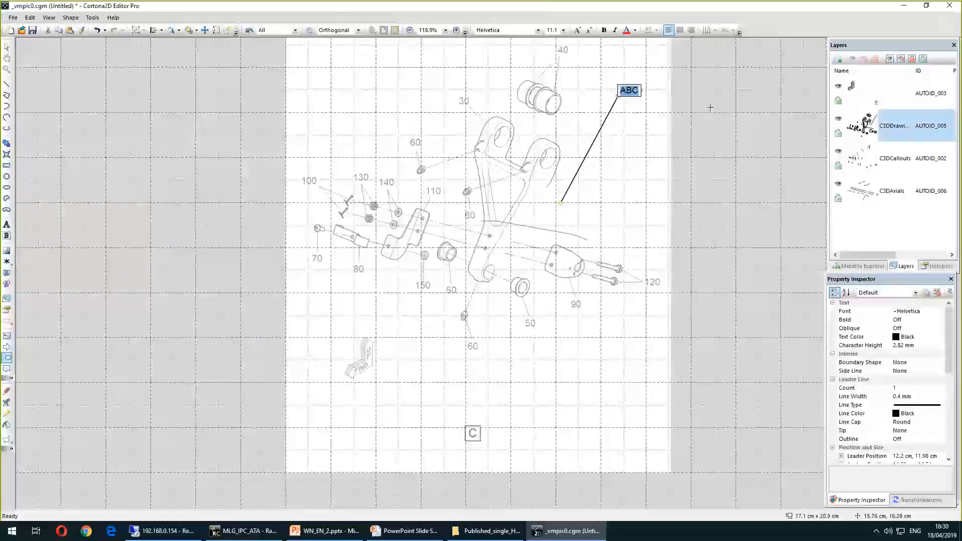
Undock the Property Inspector into a floating window over the drawing and reopen the Shape Gallery
left_click_drag(871, 281, 794, 103)
left_click_drag(821, 328, 832, 473)
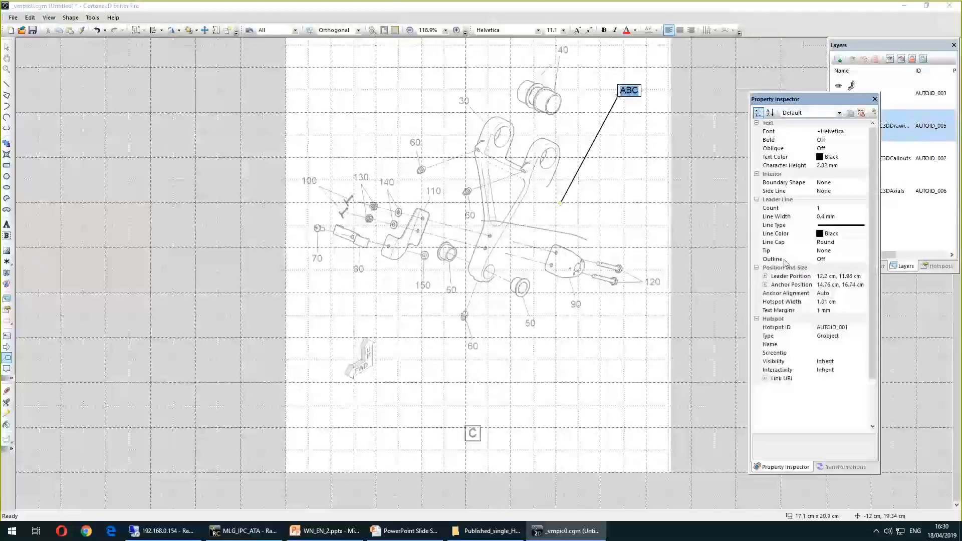
left_click(30, 17)
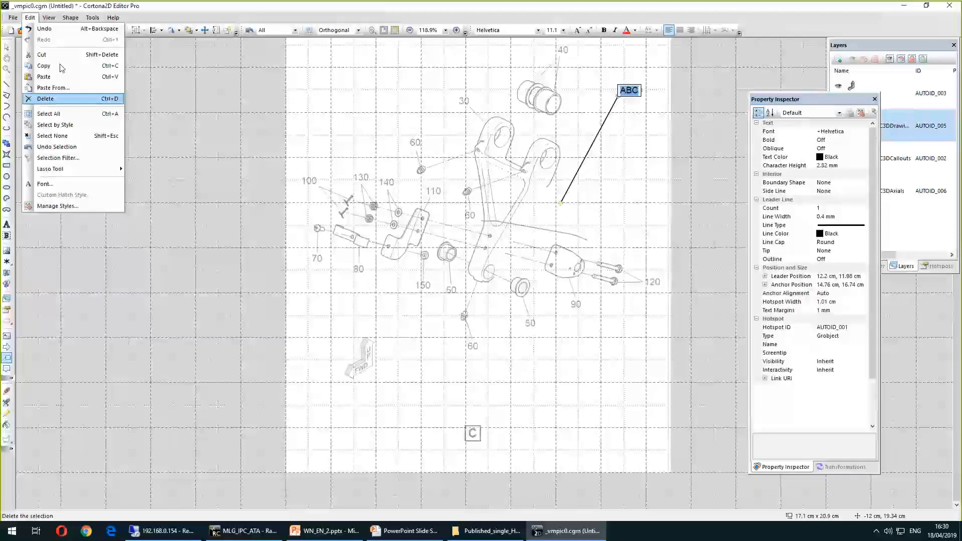
mouse_move(49, 18)
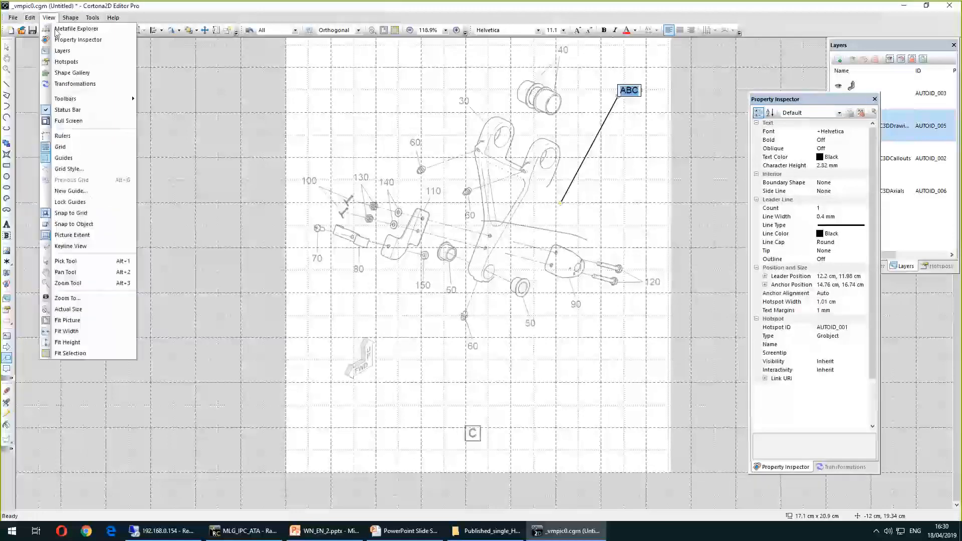
left_click(72, 73)
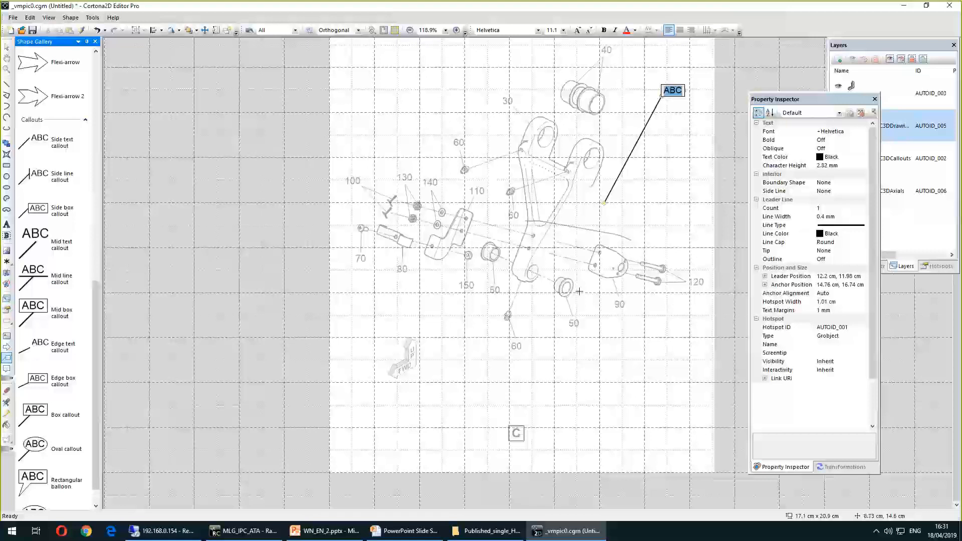
Select the new callout and set its Side Line property to Vertical
left_click(7, 358)
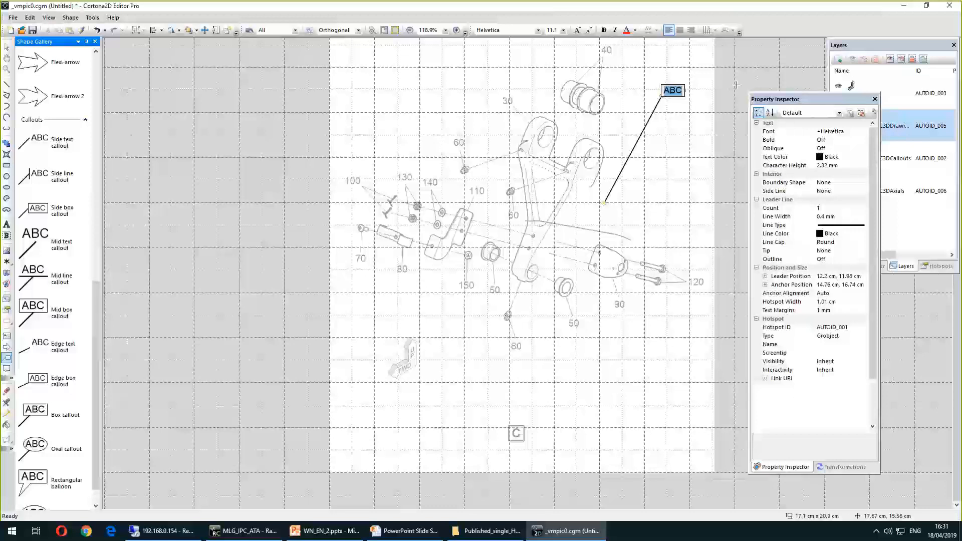
scroll(58, 276, "up", 5)
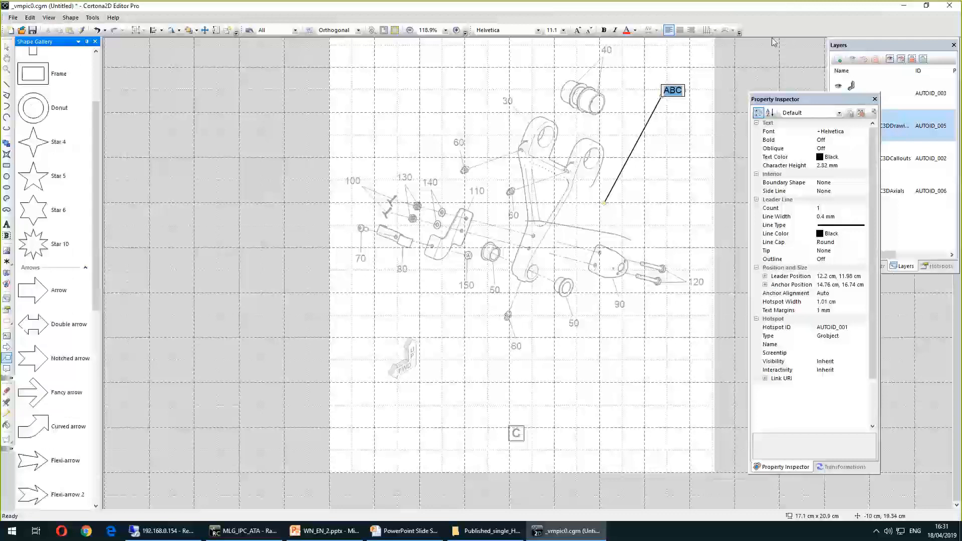
scroll(58, 276, "down", 4)
left_click(7, 47)
scroll(663, 79, "up", 4)
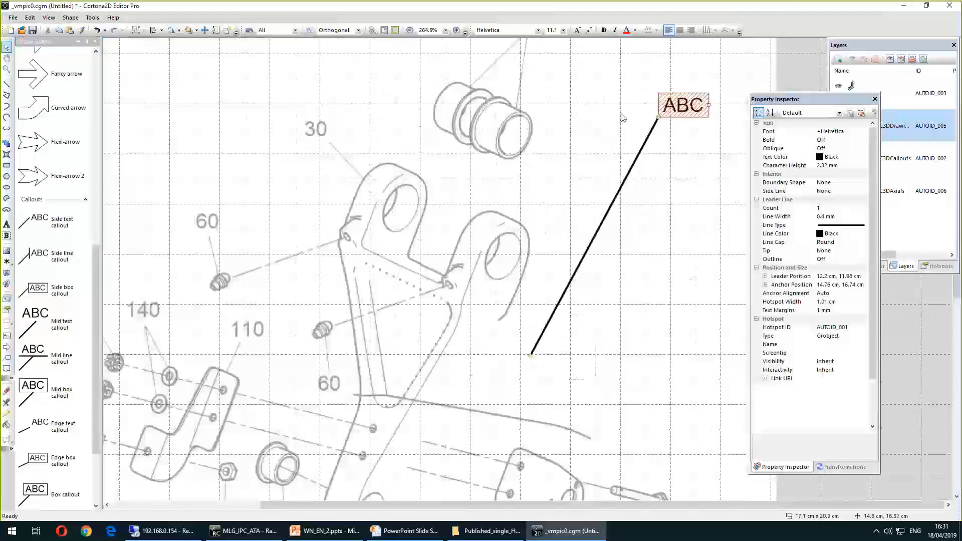
left_click(830, 192)
left_click(865, 191)
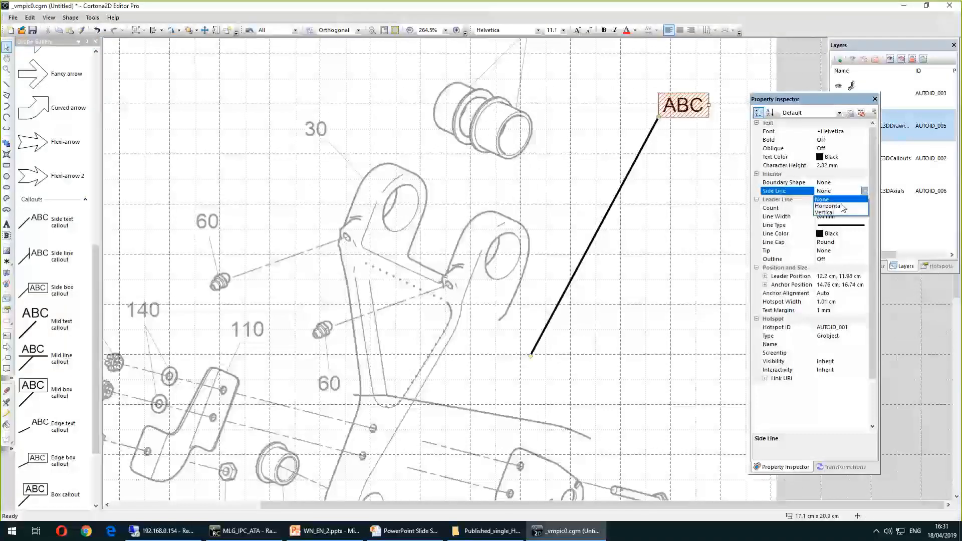
left_click(842, 201)
left_click(865, 192)
left_click(832, 209)
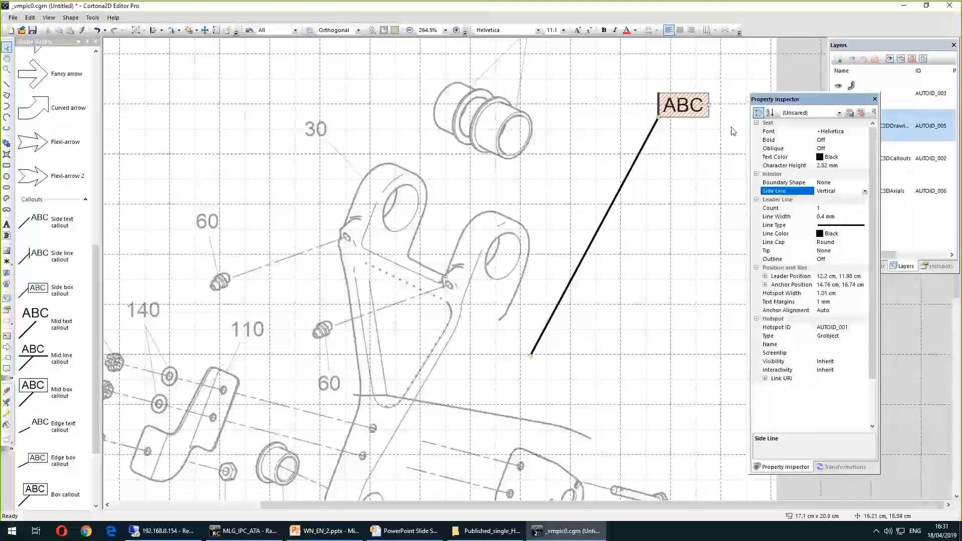
Set the callout's Anchor Alignment to Middle
left_click(637, 152)
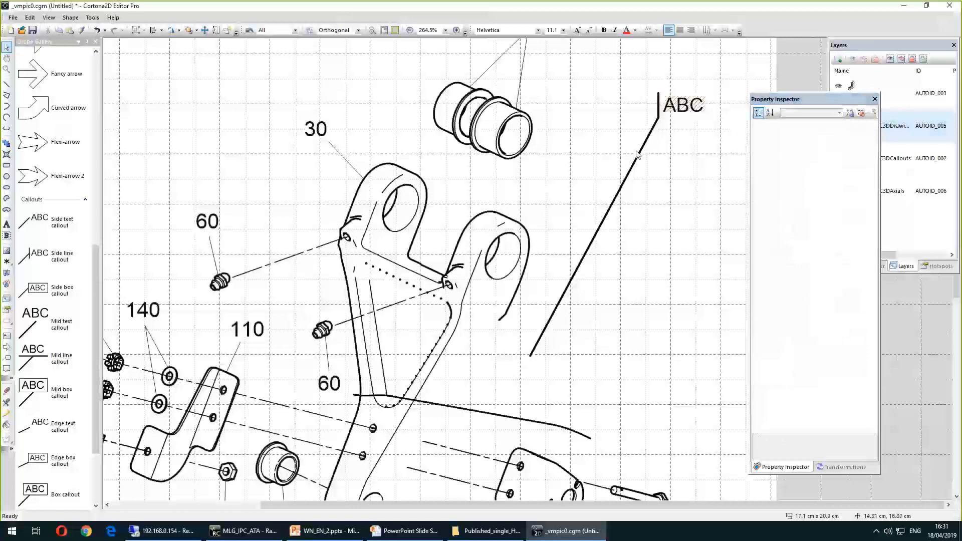
left_click(638, 152)
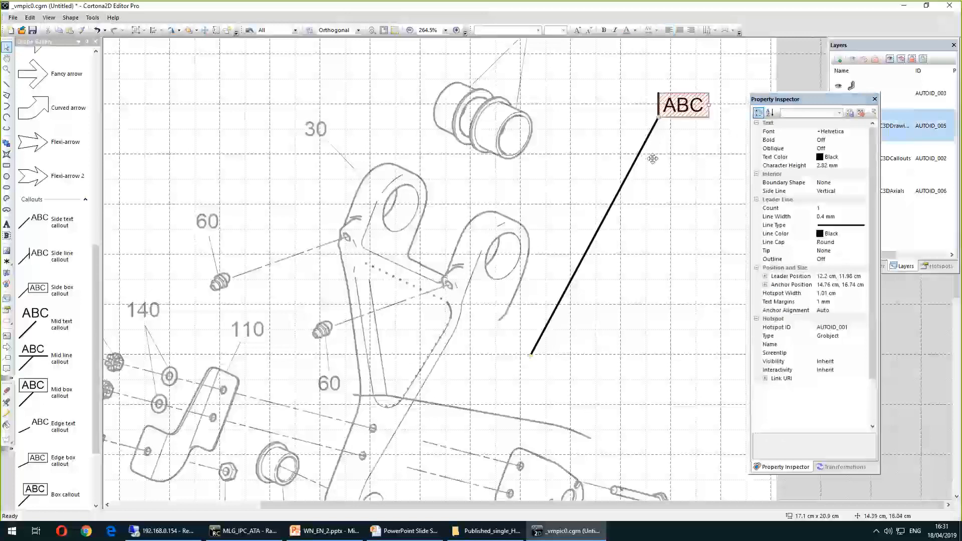
left_click(846, 310)
left_click(865, 311)
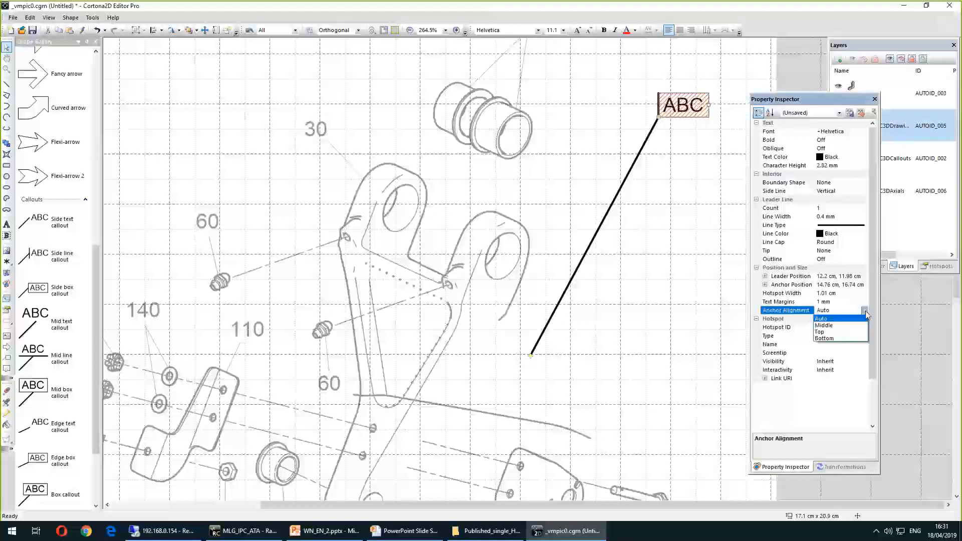
left_click(770, 307)
left_click(638, 140)
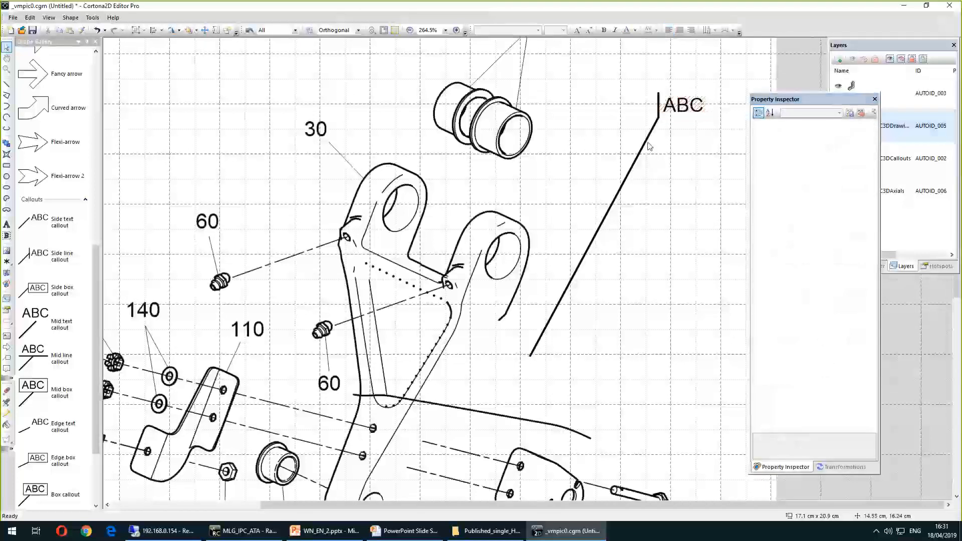
left_click(644, 138)
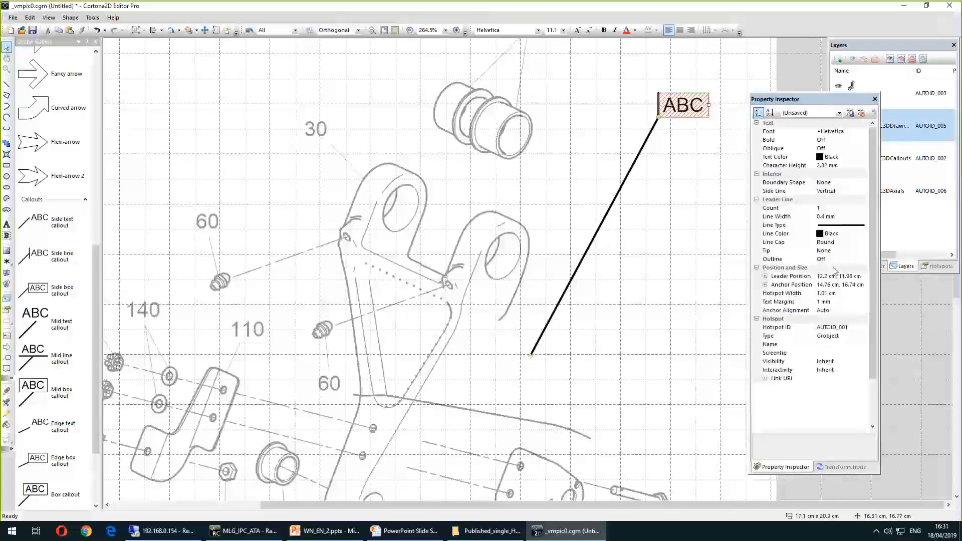
left_click(837, 310)
left_click(864, 311)
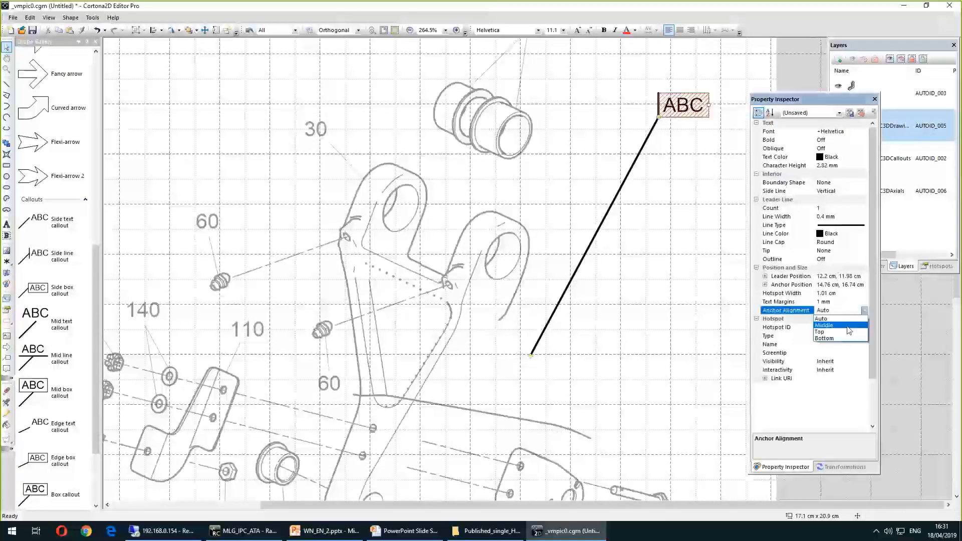
left_click(858, 326)
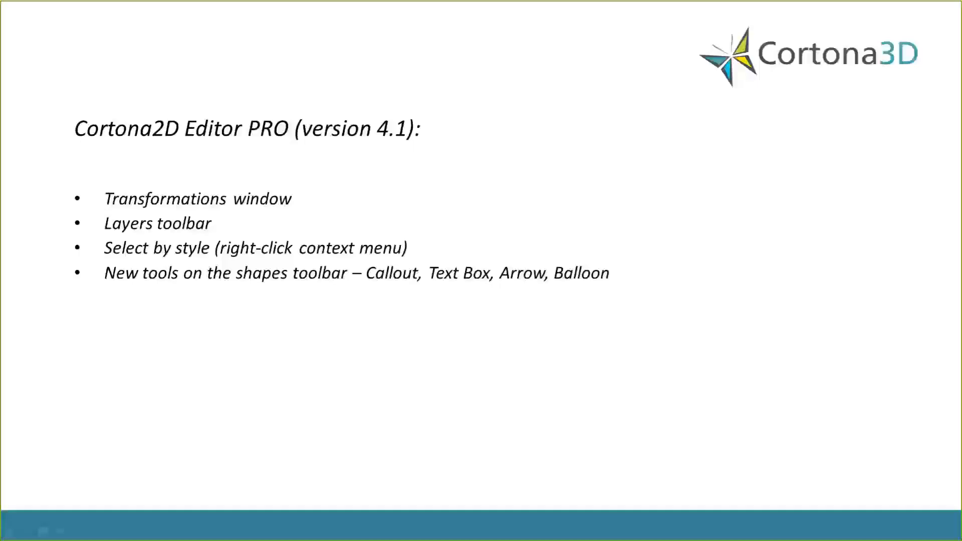
left_click(322, 196)
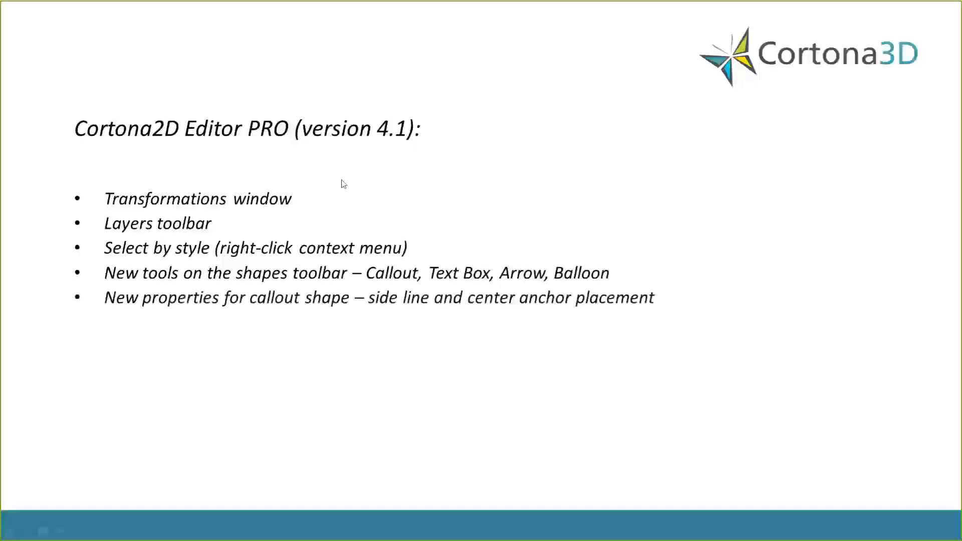
left_click(308, 240)
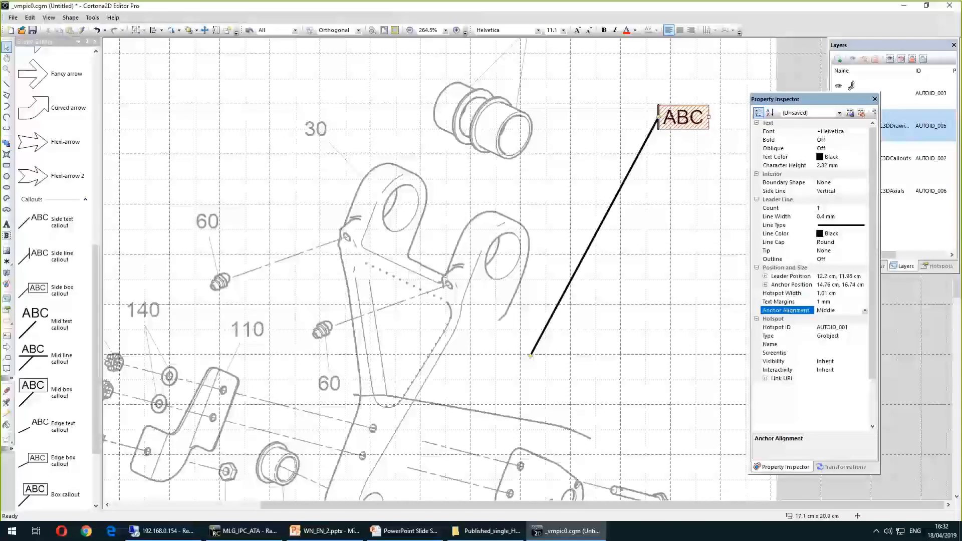
Add a text label reading "text 1" near the top-left of the drawing
left_click(316, 82)
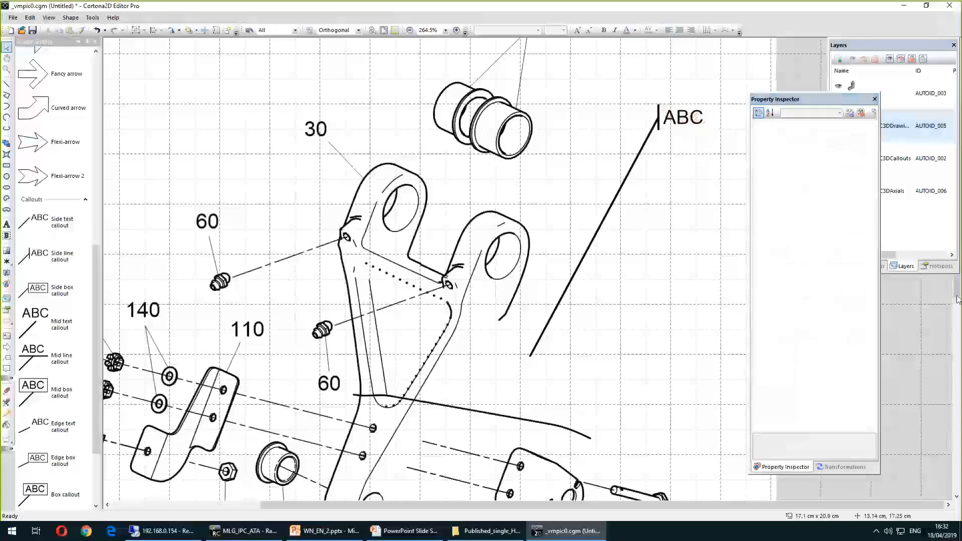
left_click_drag(957, 283, 958, 273)
left_click(7, 224)
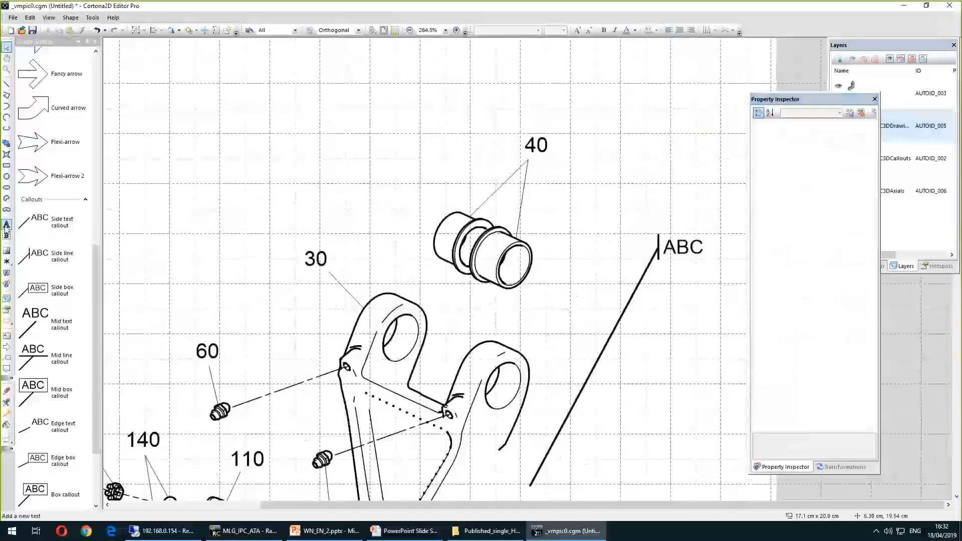
left_click(148, 87)
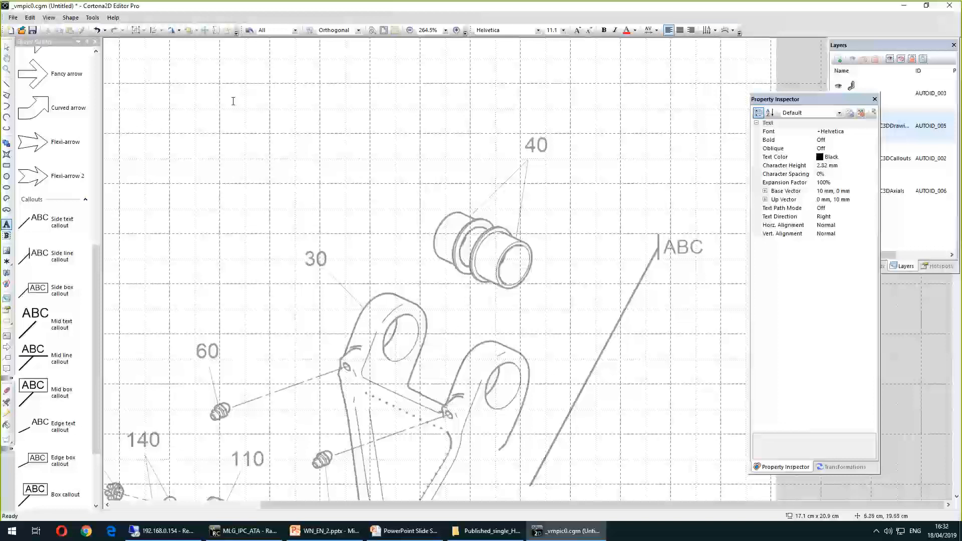
type("text 1")
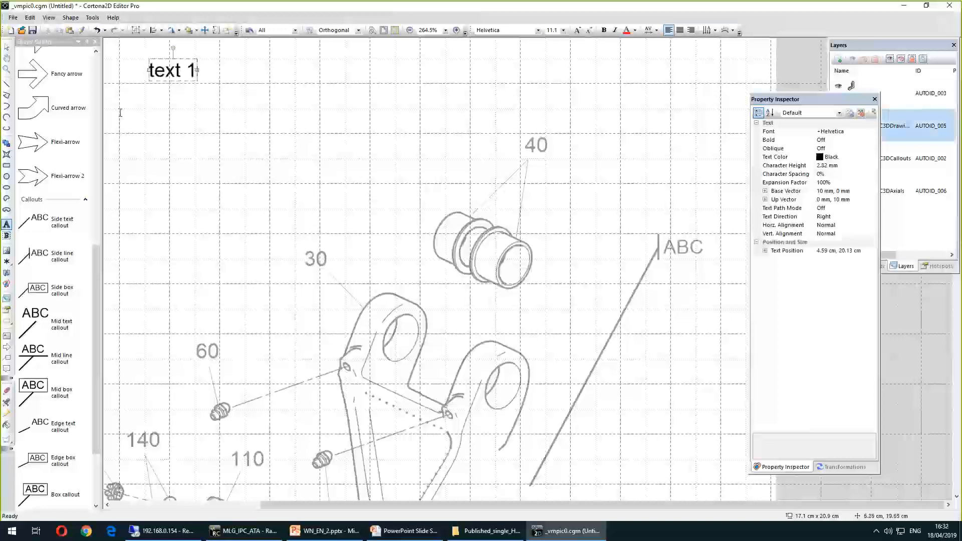
left_click(6, 47)
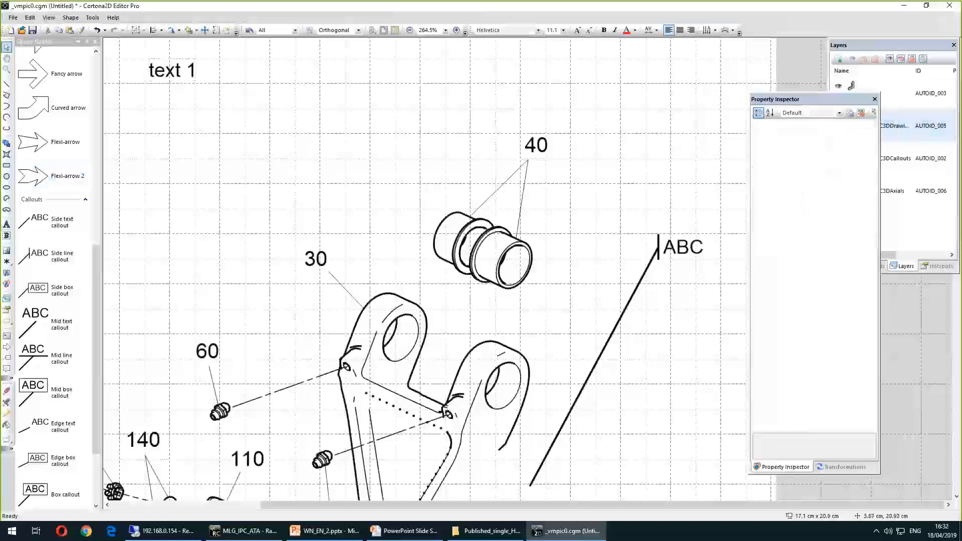
Add a second text label "Text g" below the first and enlarge its font size
left_click(6, 224)
left_click(266, 111)
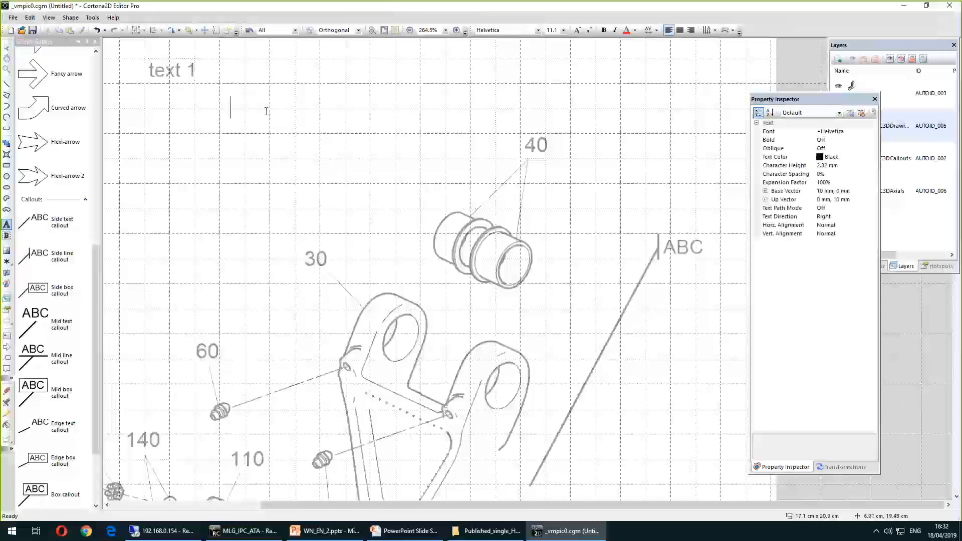
type("Text g")
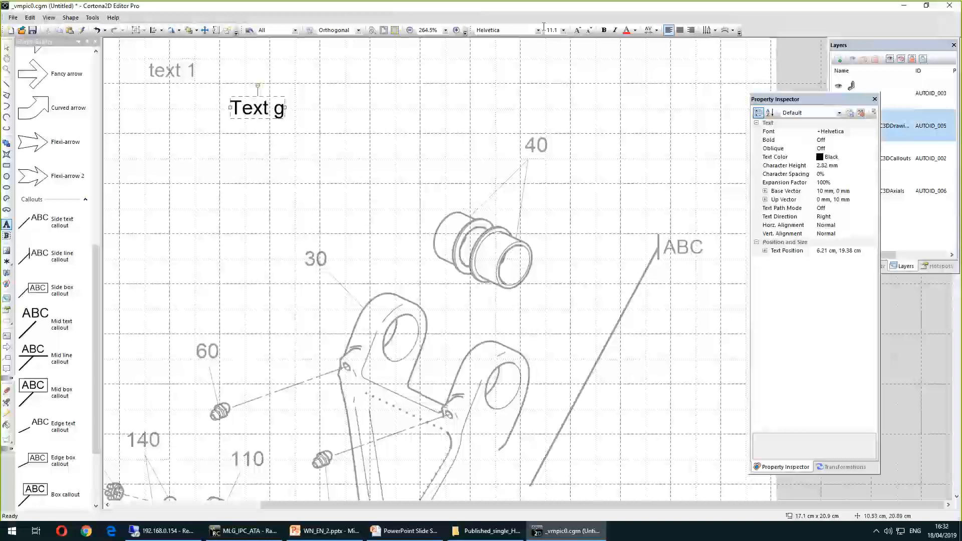
triple_click(278, 111)
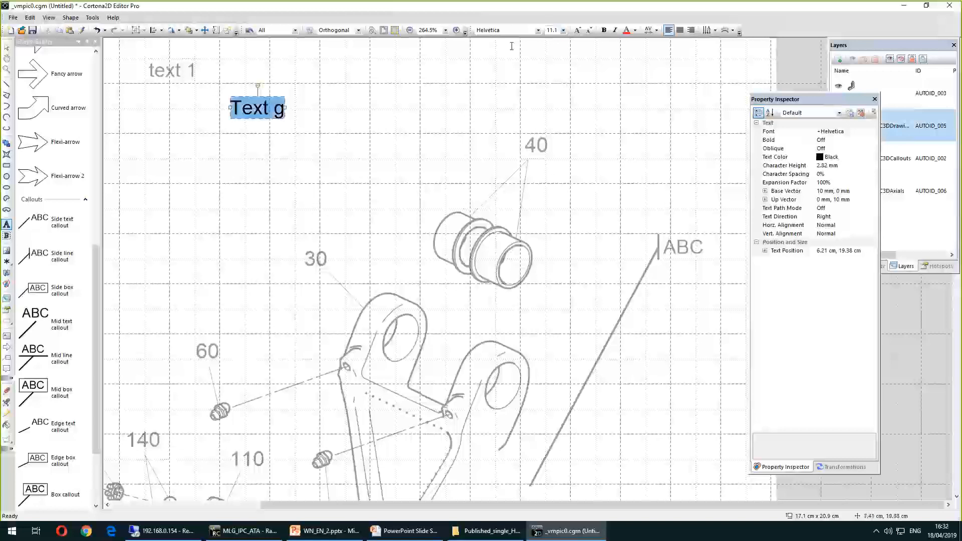
left_click(563, 30)
left_click(550, 85)
left_click(7, 46)
Select both text labels and align them along their baselines
left_click(134, 61)
left_click_drag(135, 61, 365, 142)
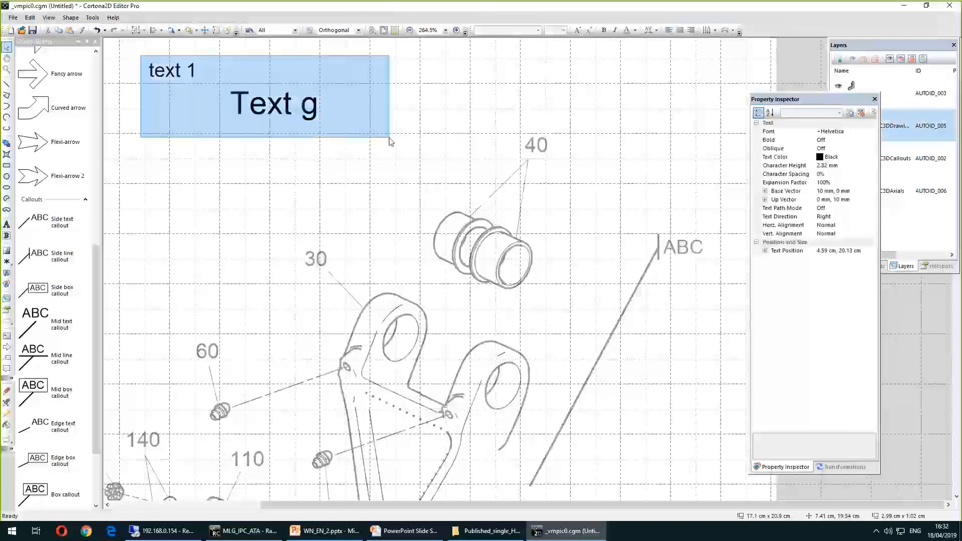
right_click(266, 104)
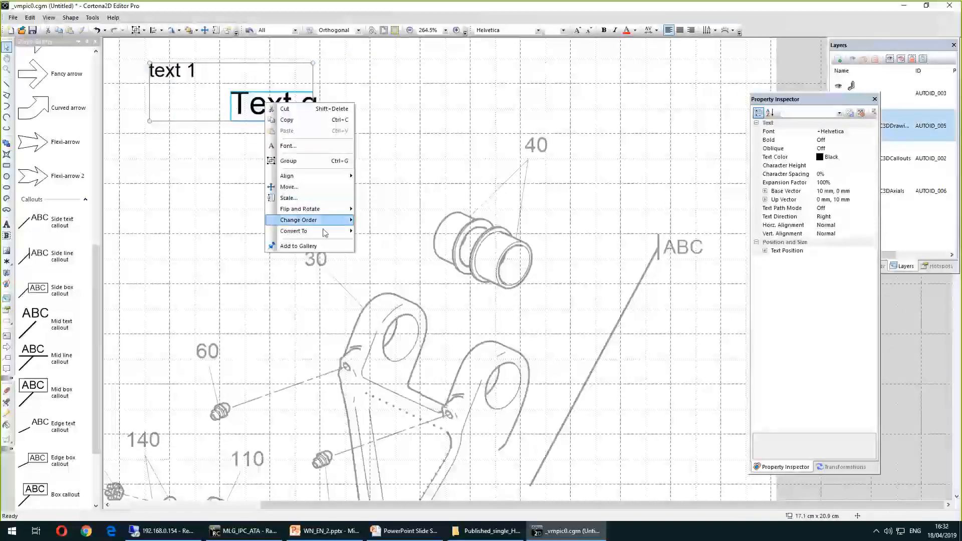
mouse_move(326, 176)
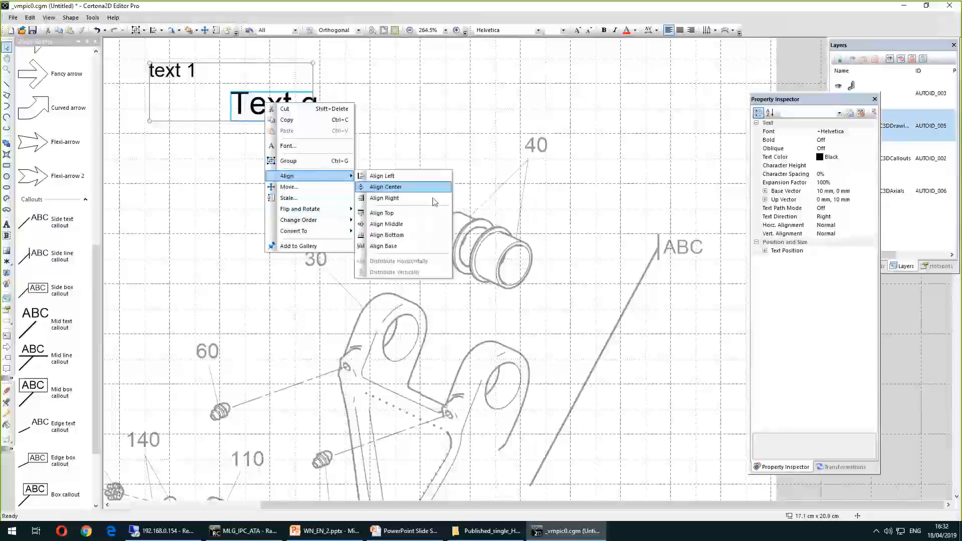
left_click(394, 246)
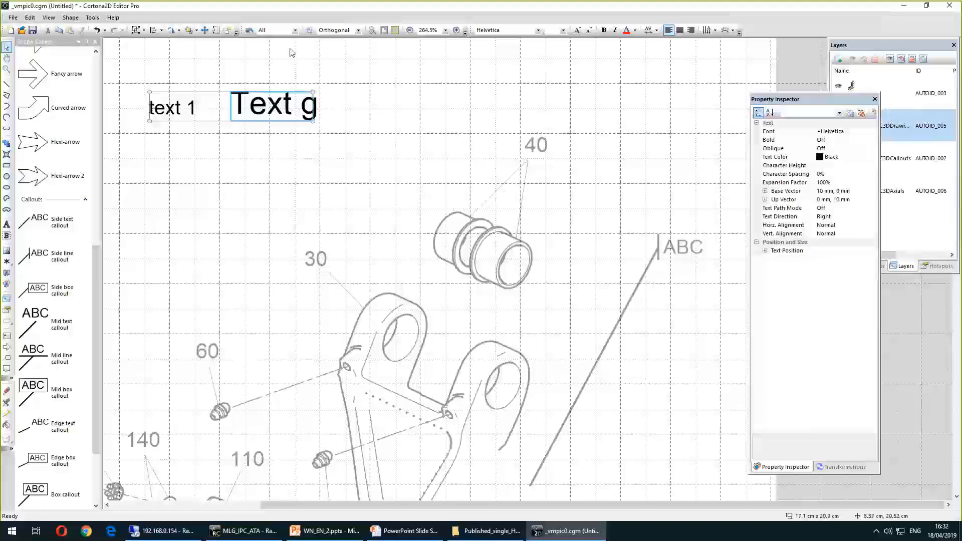
Align the two labels by their bottoms, then realign them along their baselines
right_click(240, 96)
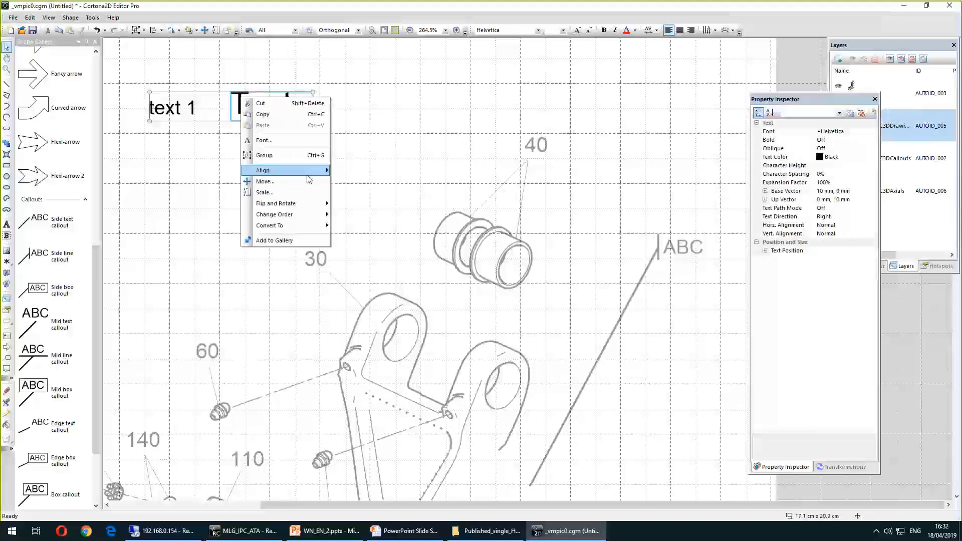
mouse_move(316, 171)
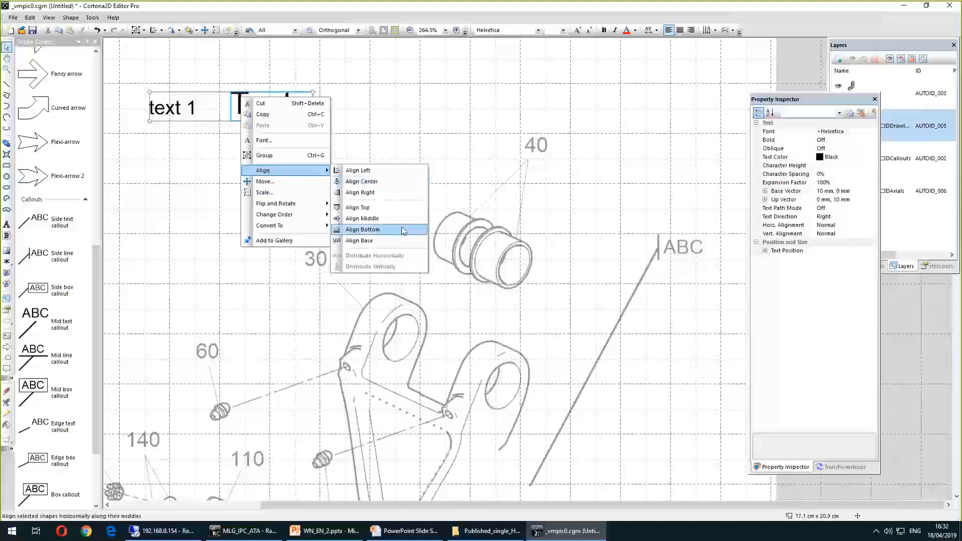
left_click(387, 235)
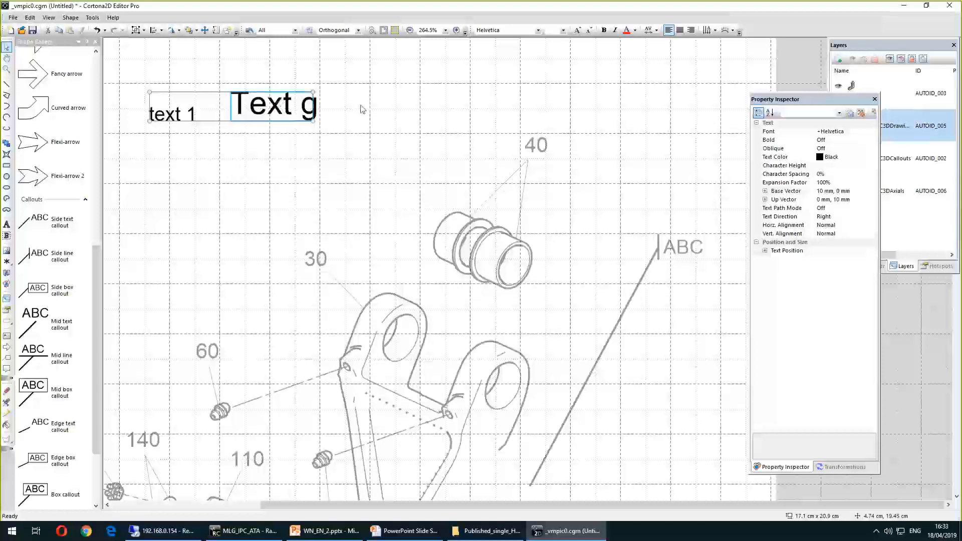
right_click(246, 106)
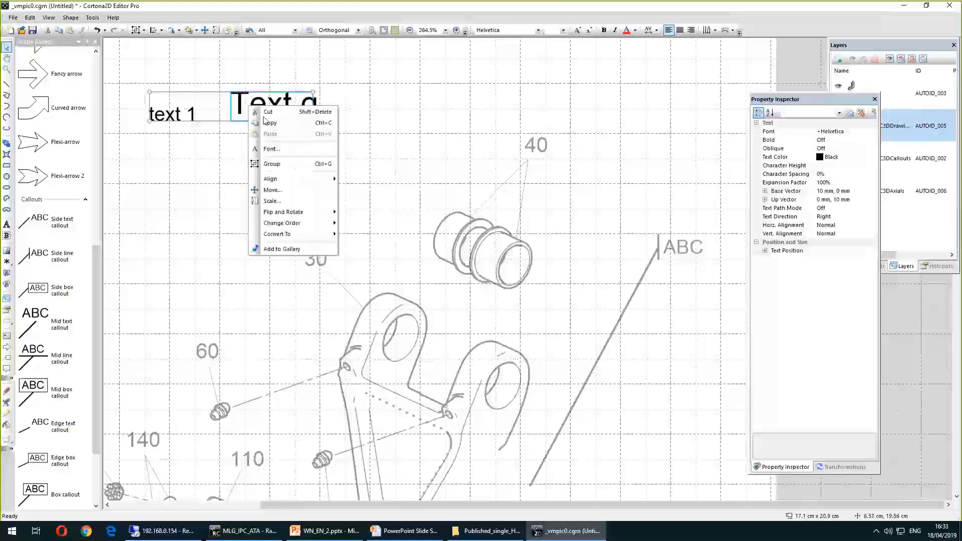
mouse_move(311, 179)
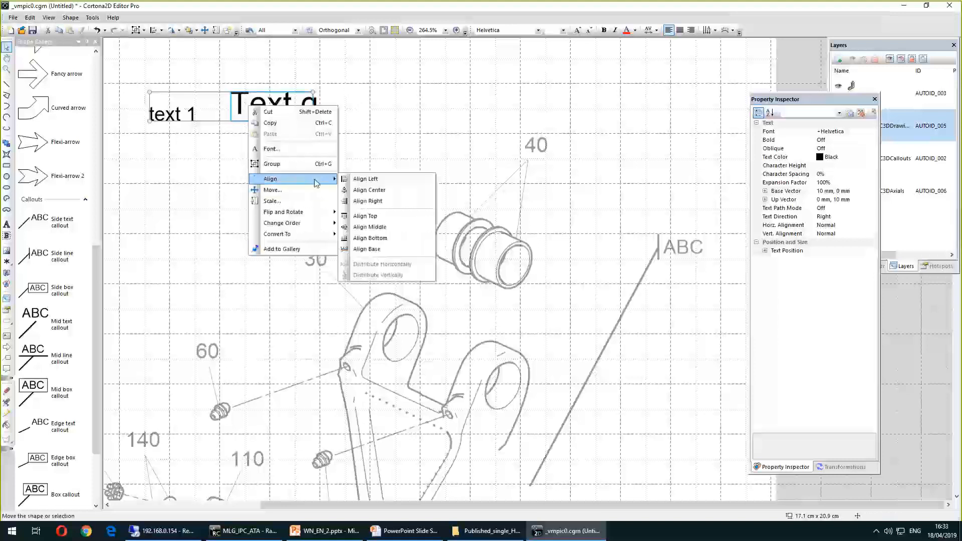
left_click(384, 254)
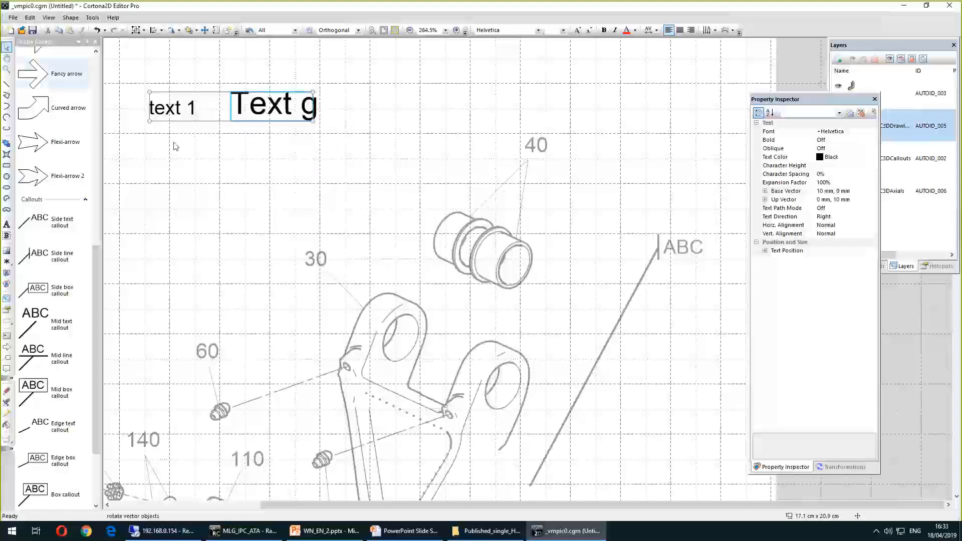
Return to the editor and draw a straight line about 5 cm long across the top of the drawing
left_click(279, 179)
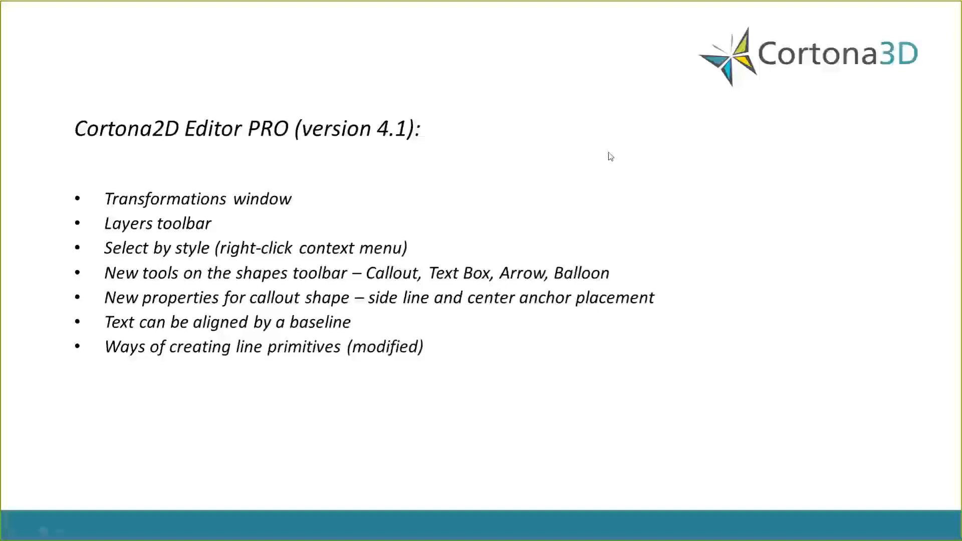
key("alt+Tab")
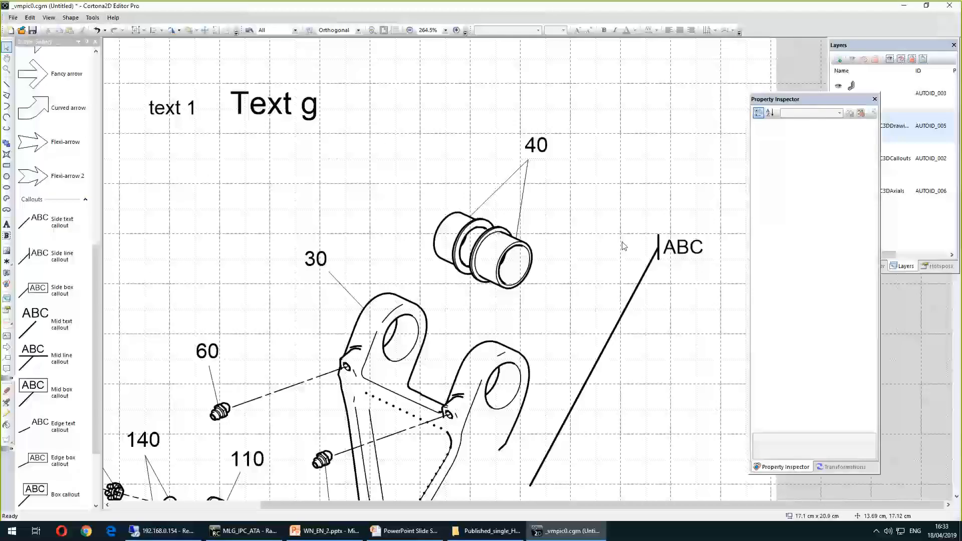
left_click(7, 84)
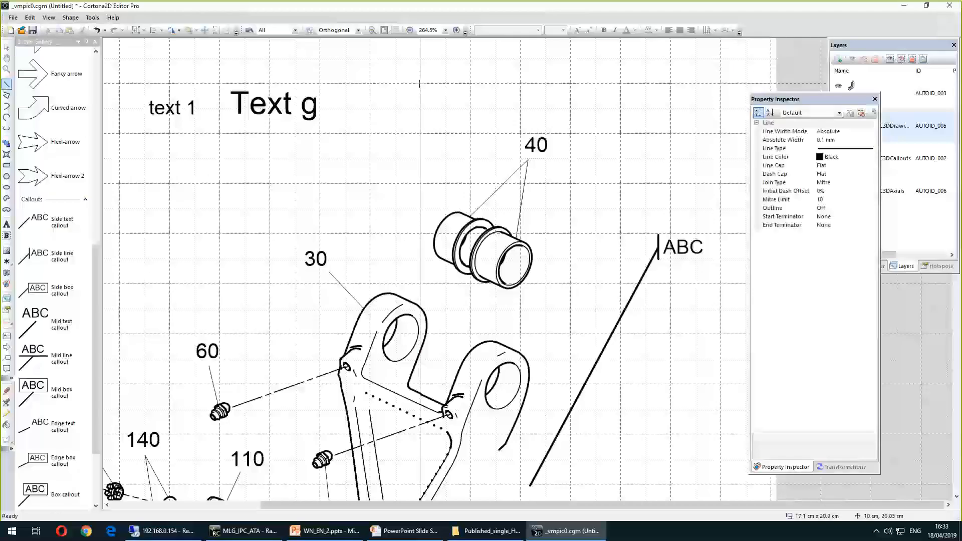
left_click(6, 84)
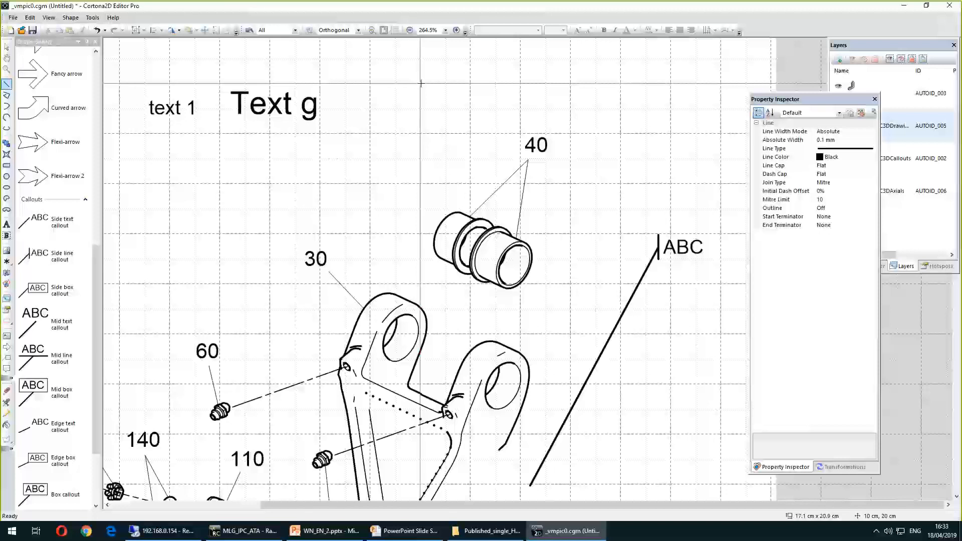
mouse_move(421, 84)
left_mouse_down()
mouse_move(653, 88)
mouse_move(678, 108)
left_mouse_up()
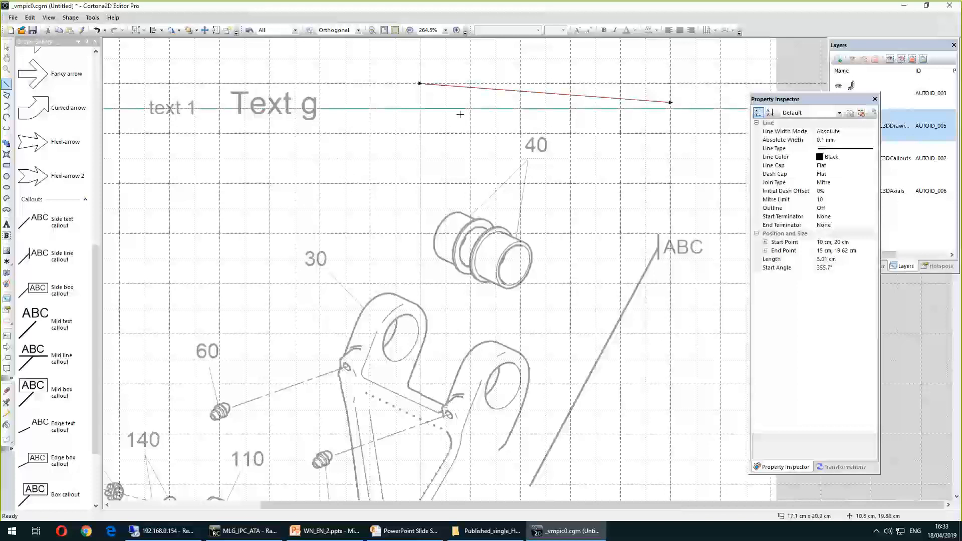
mouse_move(460, 115)
left_mouse_down()
mouse_move(602, 134)
mouse_move(611, 148)
mouse_move(607, 124)
left_mouse_up()
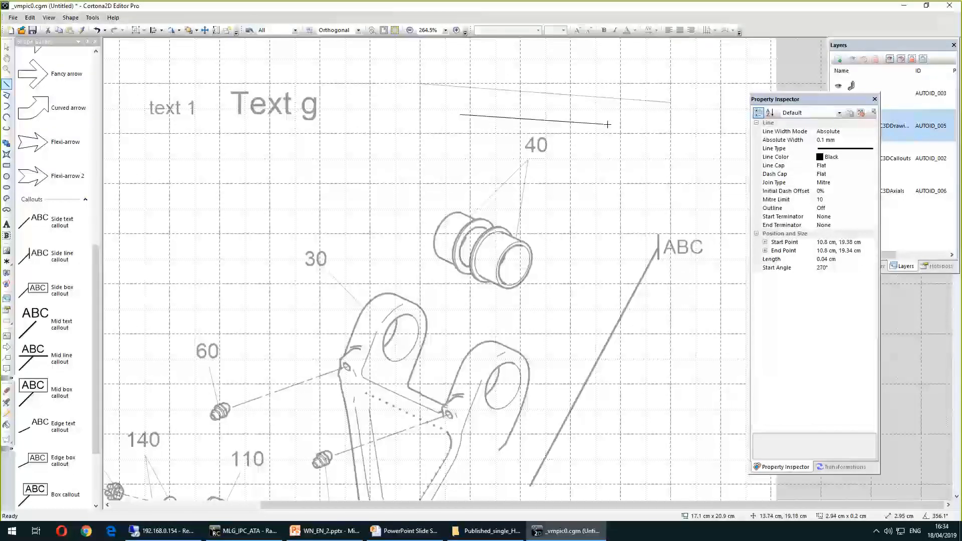
left_click_drag(608, 125, 607, 125)
key("Escape")
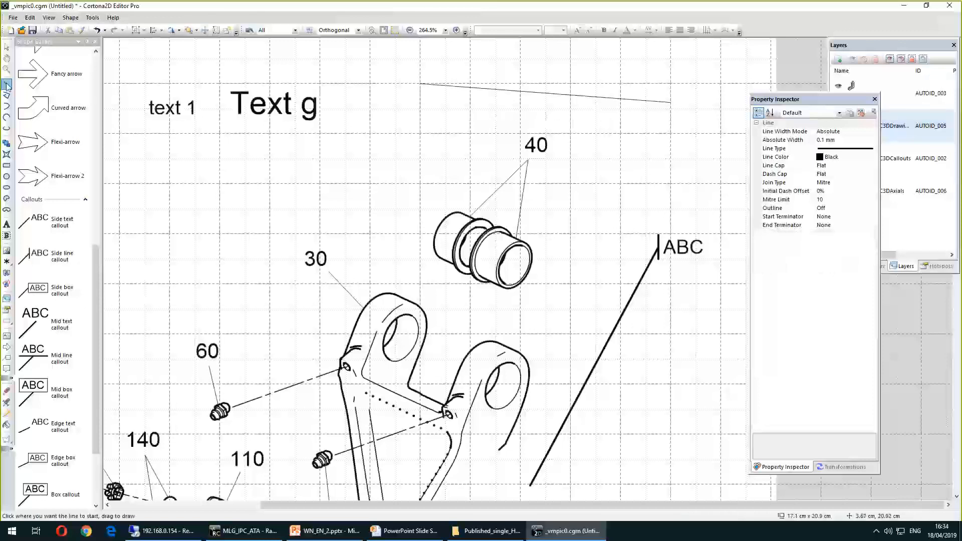
Draw a second straight line about 4 cm long just below the first one
left_click(6, 84)
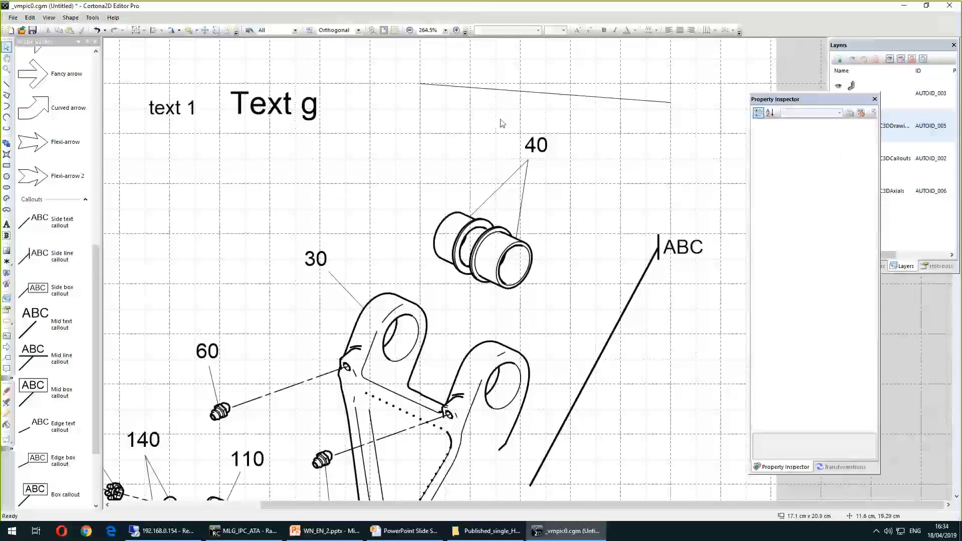
left_click(7, 84)
mouse_move(473, 108)
left_mouse_down()
mouse_move(513, 135)
mouse_move(692, 135)
mouse_move(676, 133)
left_mouse_up()
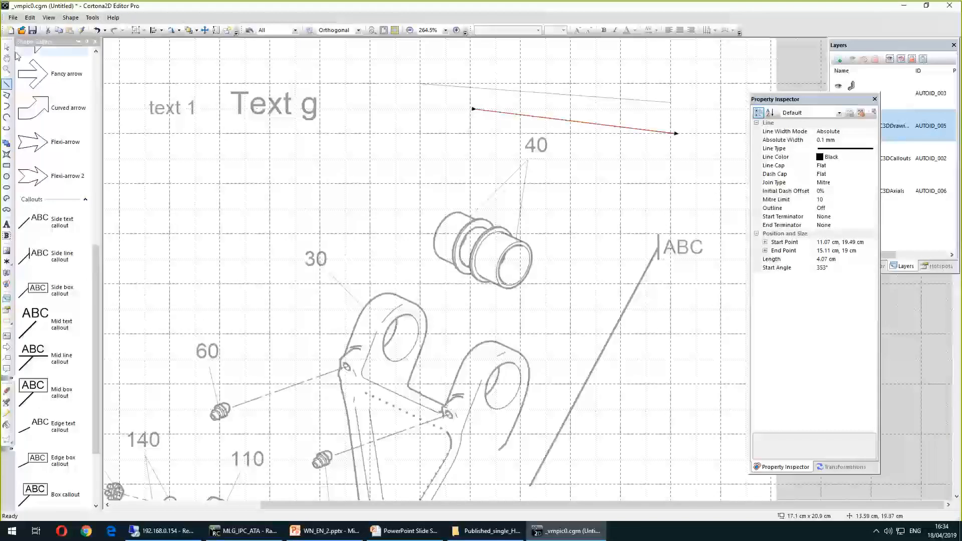
Zoom into the bracket and drag the top endpoint of the thin line inside it slightly
left_click(6, 50)
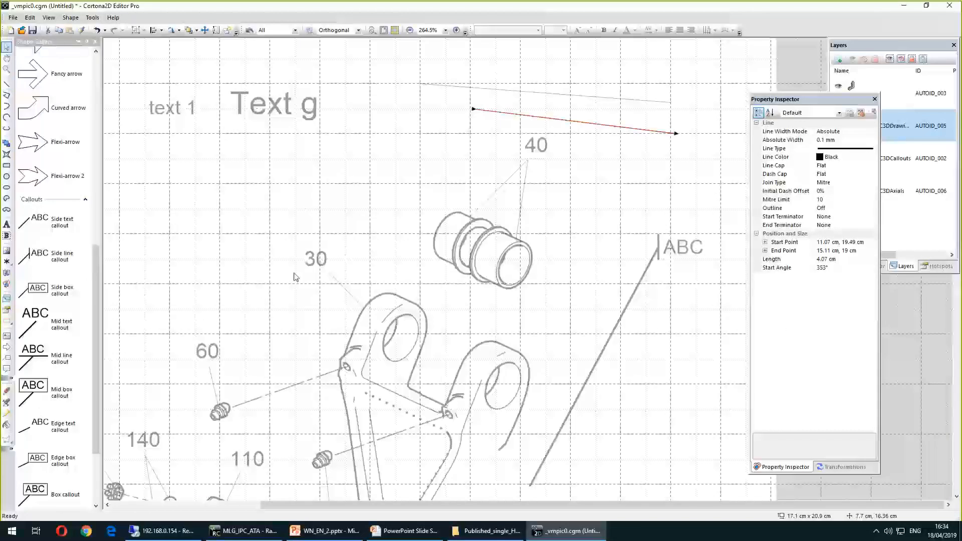
left_click(294, 277)
left_click_drag(880, 45, 857, 43)
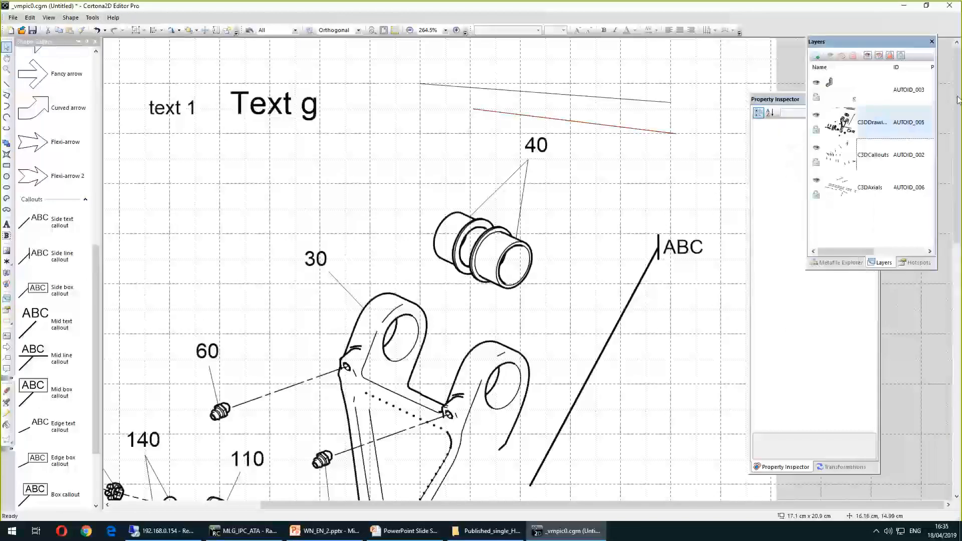
scroll(530, 295, "down", 3)
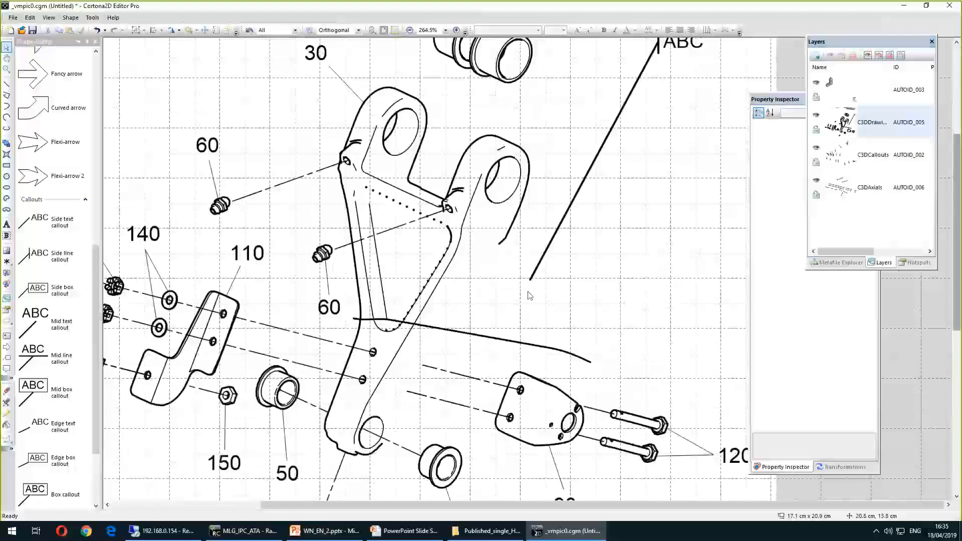
scroll(379, 265, "up", 3, "ctrl")
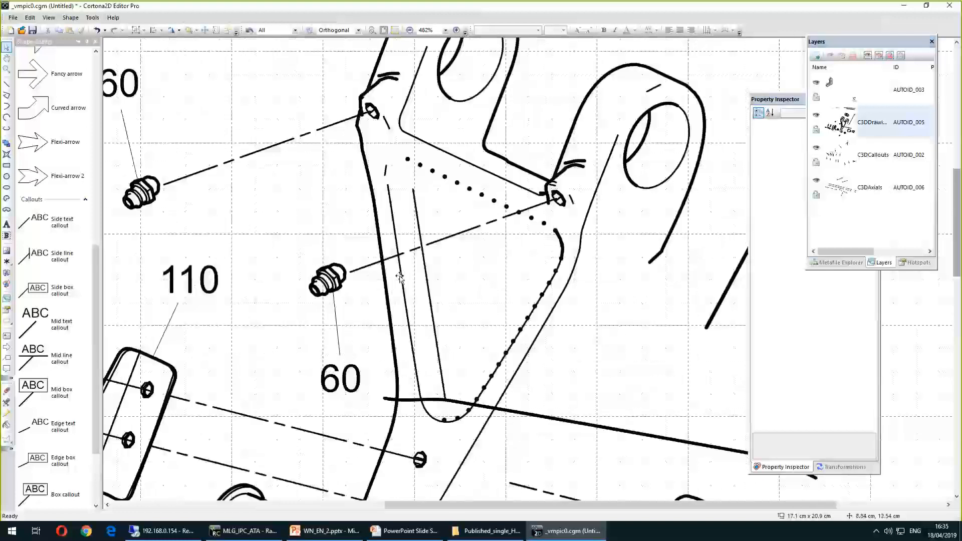
left_click(401, 271)
left_click_drag(384, 184, 413, 191)
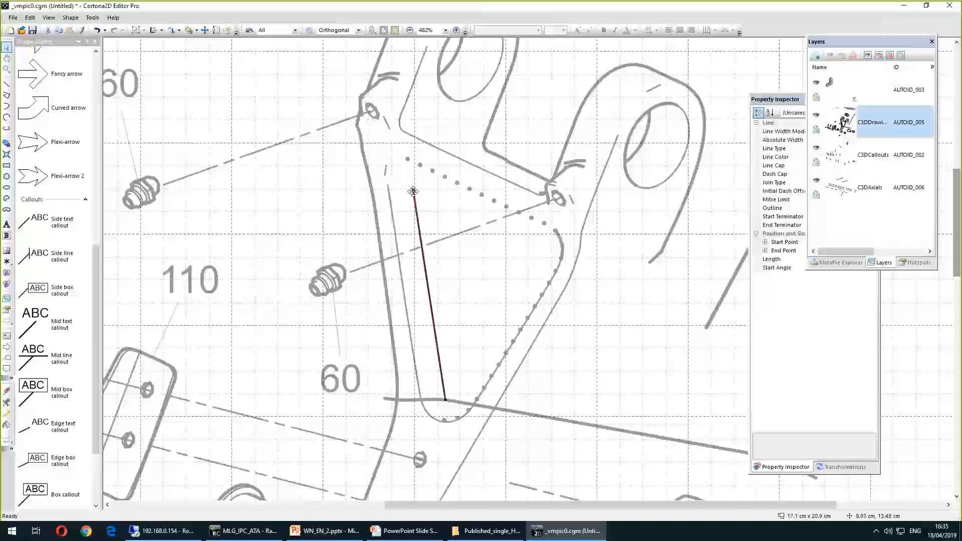
Zoom in on the line's top end and add a point to the line there
scroll(413, 191, "up", 2)
scroll(413, 189, "up", 4)
right_click(399, 176)
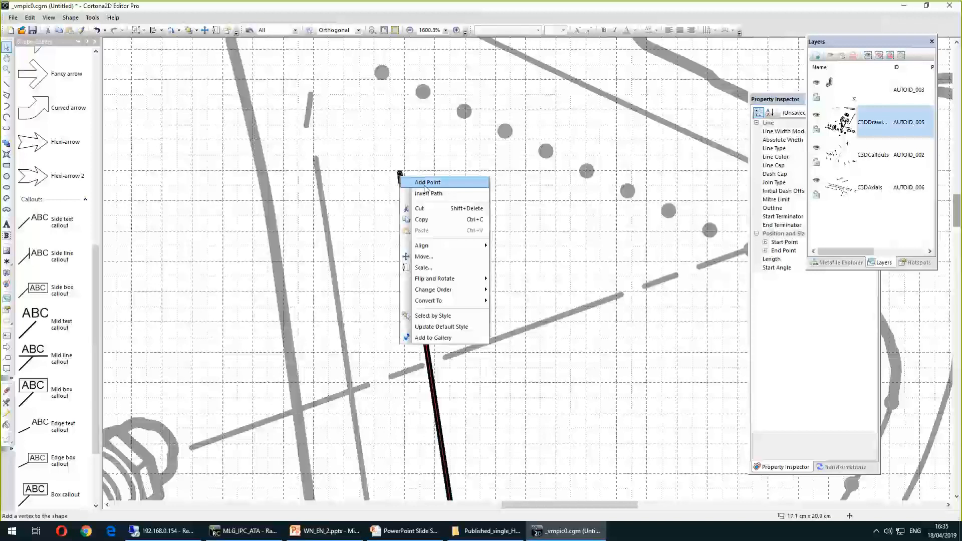
left_click(458, 189)
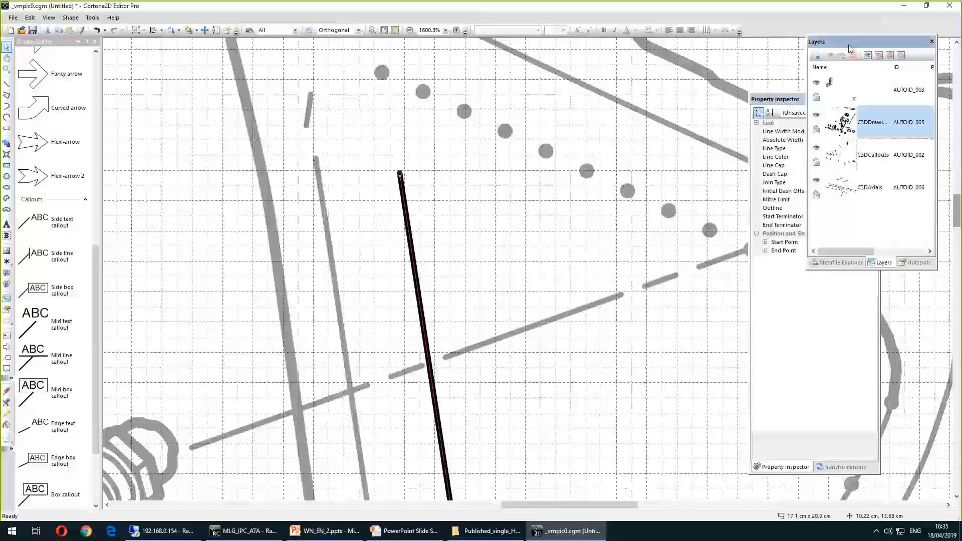
Show the Metafile Explorer and select the line's entry in it
left_click_drag(843, 40, 863, 56)
left_click(871, 278)
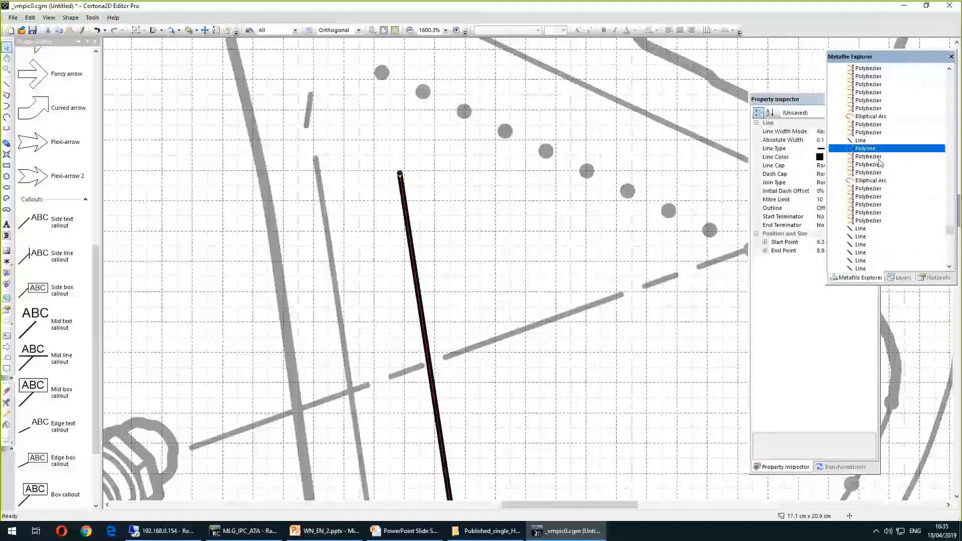
left_click(662, 9)
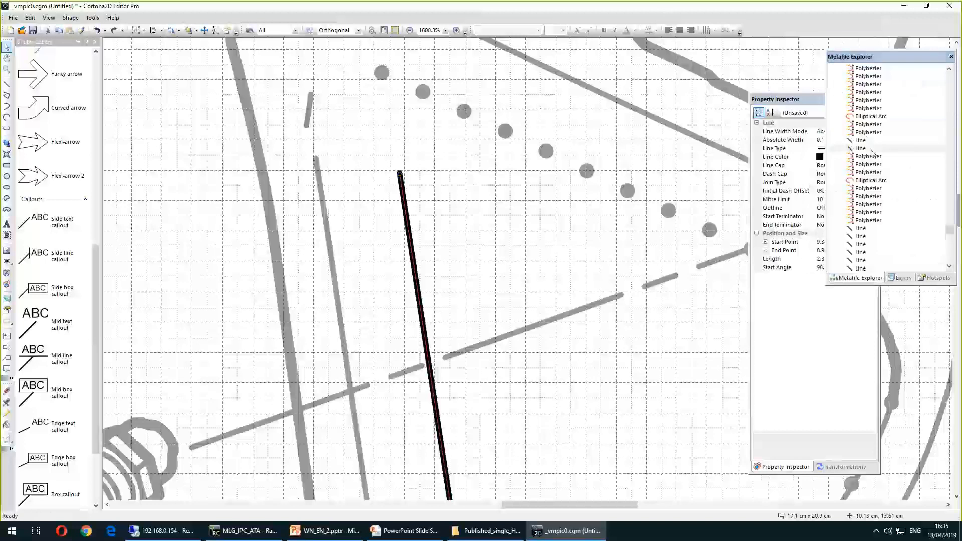
left_click(863, 148)
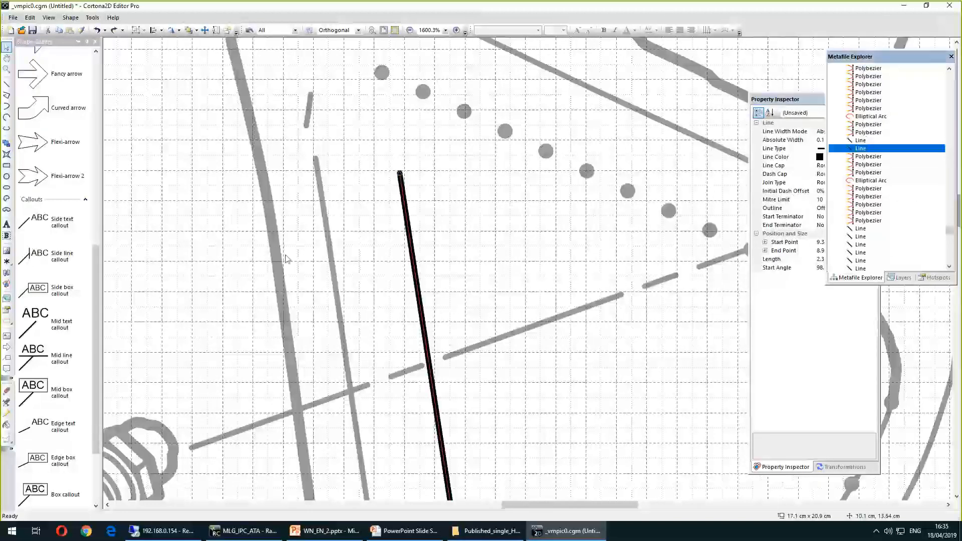
Add a point at the line's top end and drag the new vertex up and right to bend the line
left_click(400, 175)
right_click(399, 176)
left_click(492, 183)
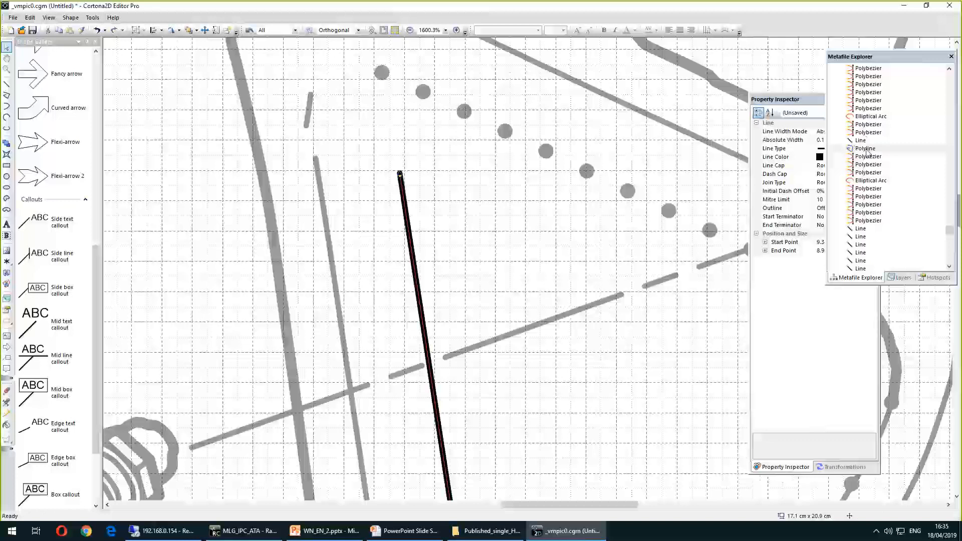
left_click_drag(400, 174, 508, 65)
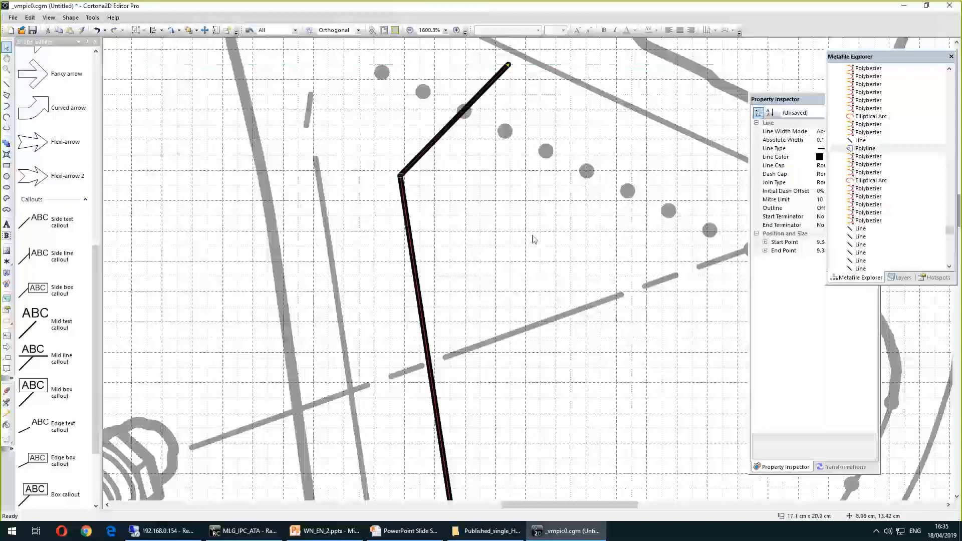
Undo the line bend
right_click(402, 189)
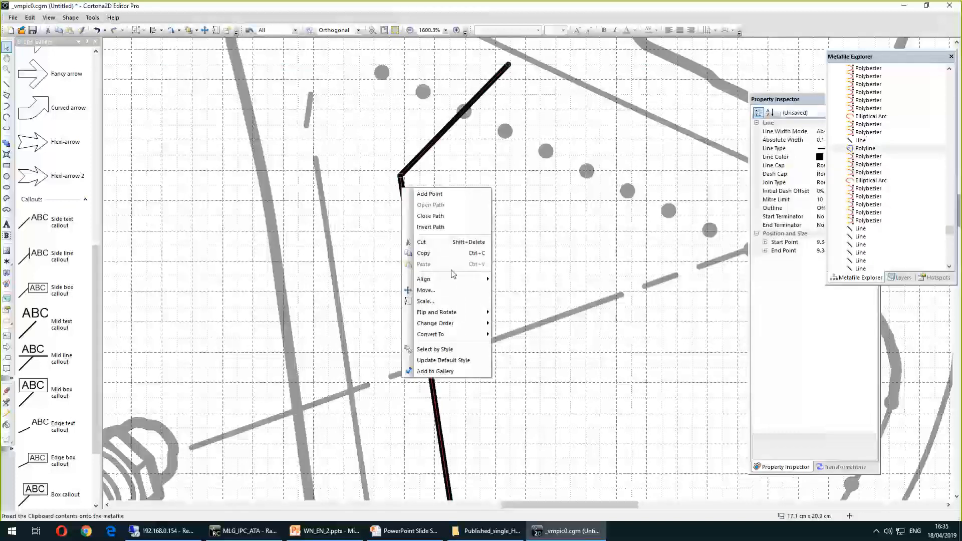
left_click(497, 185)
key("ctrl+z")
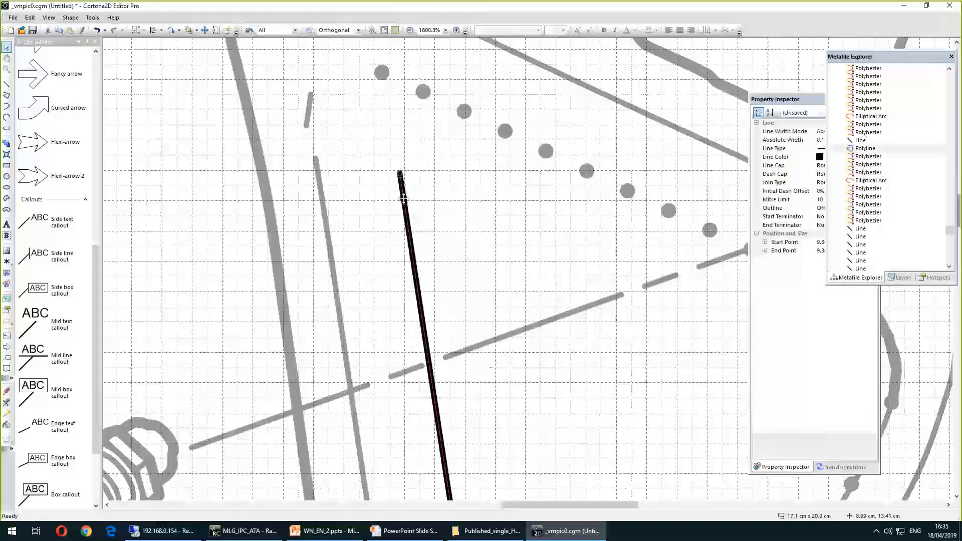
Convert the selected line into a polyline
right_click(403, 200)
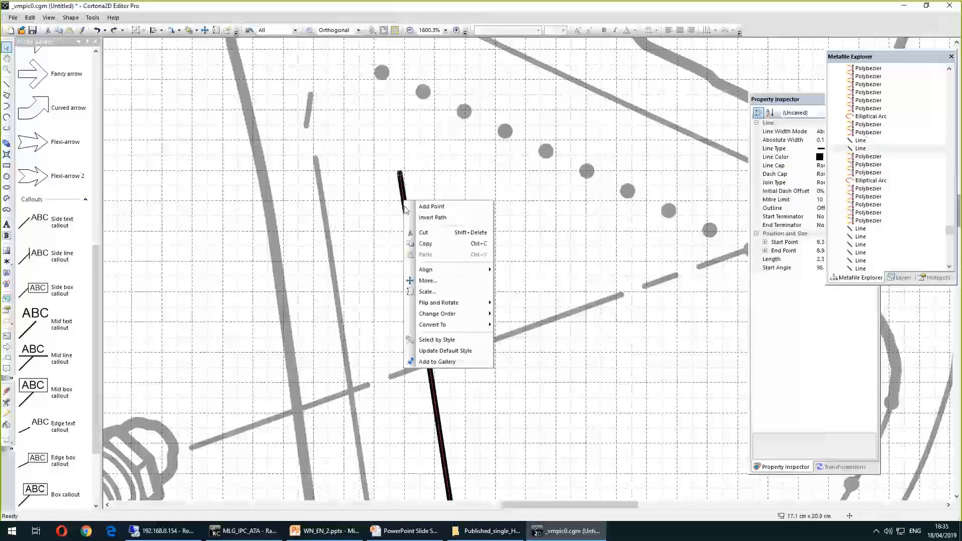
mouse_move(453, 325)
left_click(519, 336)
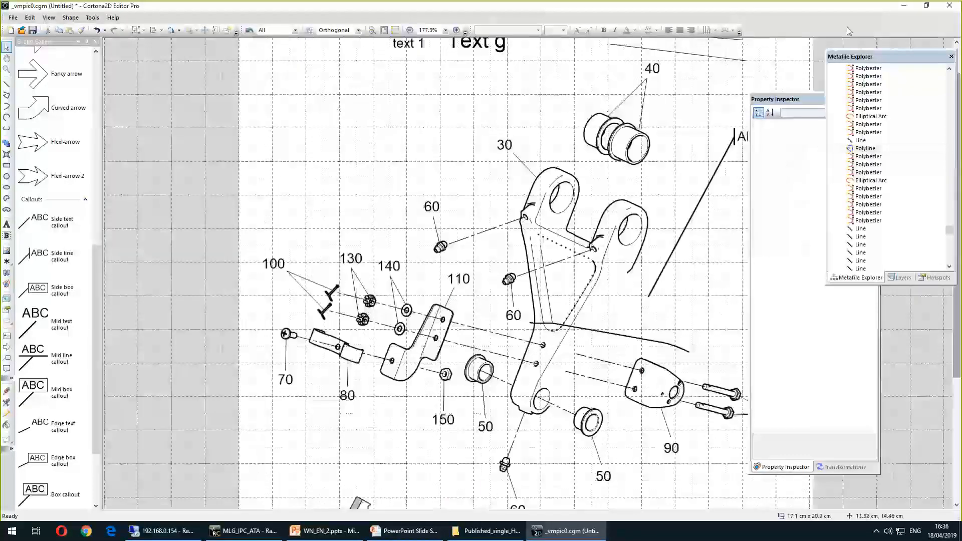
Create a filled shape from part 90's outline with the fill tool
mouse_move(777, 101)
left_mouse_down()
mouse_move(835, 123)
mouse_move(819, 121)
left_mouse_up()
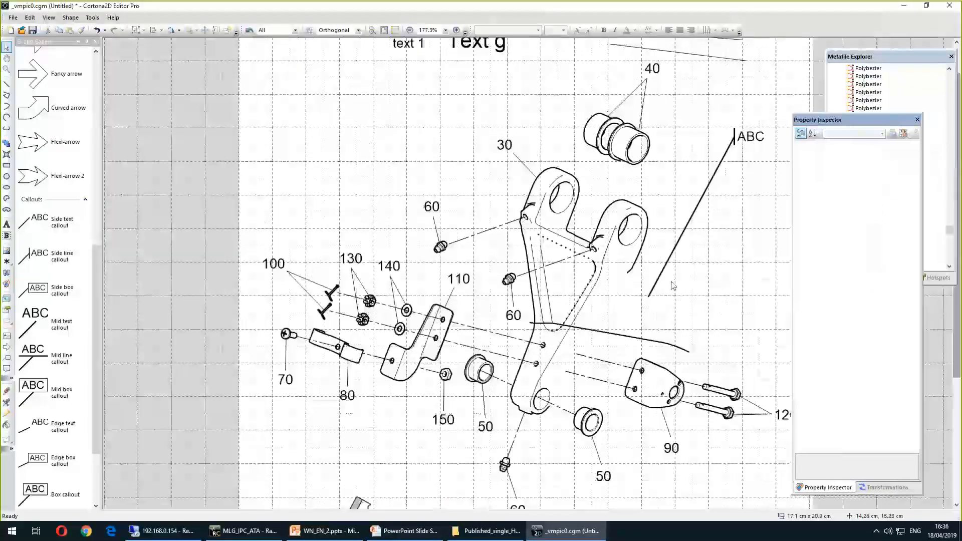
left_click(7, 426)
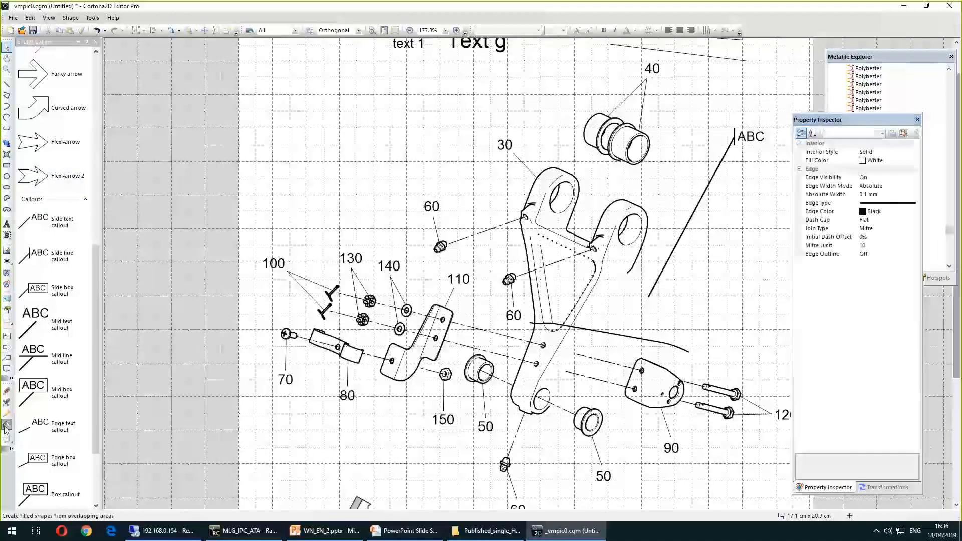
left_click_drag(616, 339, 694, 430)
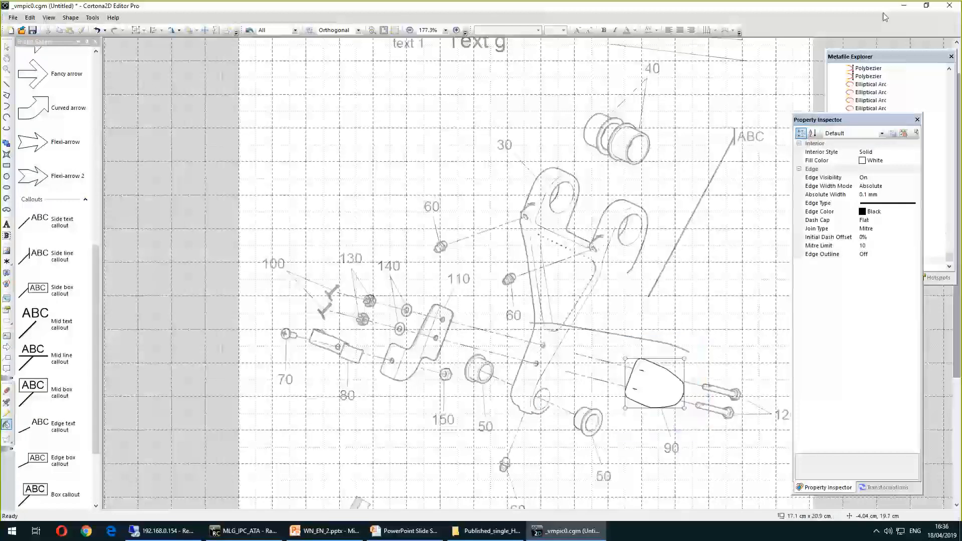
Inspect the new filled figure in the Metafile Explorer and on the drawing
left_click(861, 59)
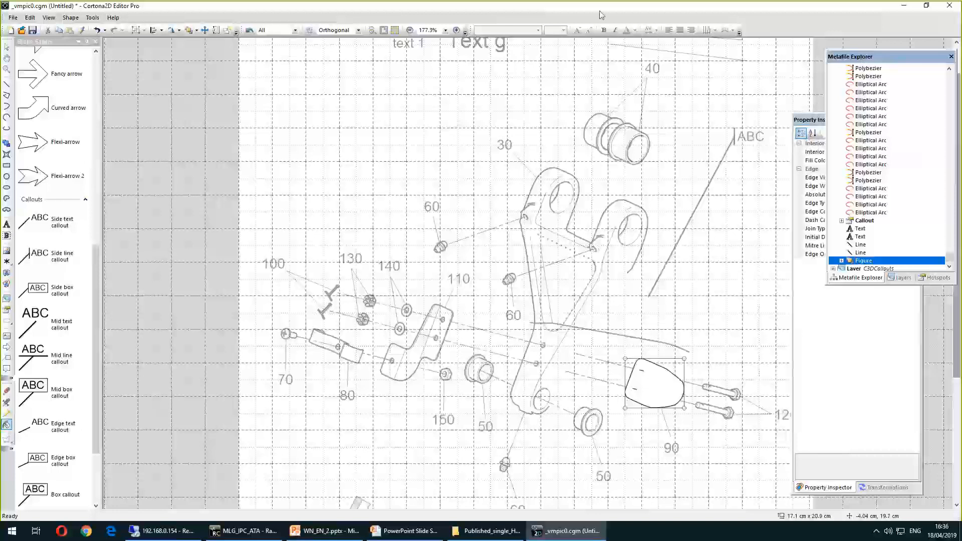
key("Escape")
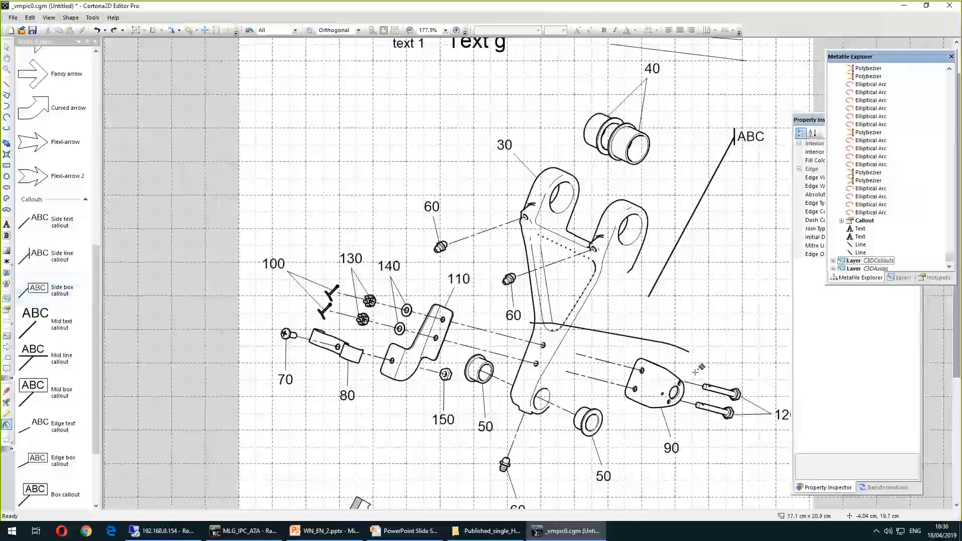
left_click(653, 384)
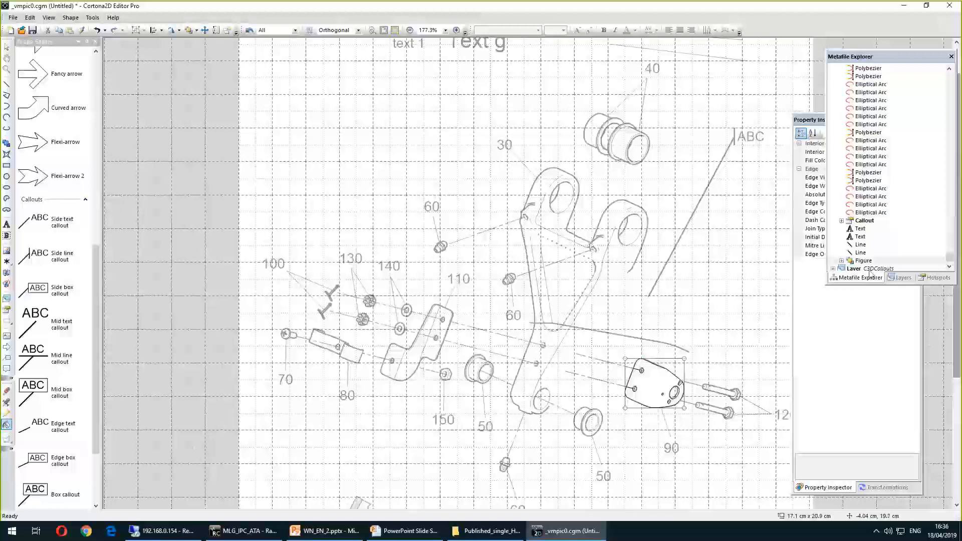
left_click(715, 235)
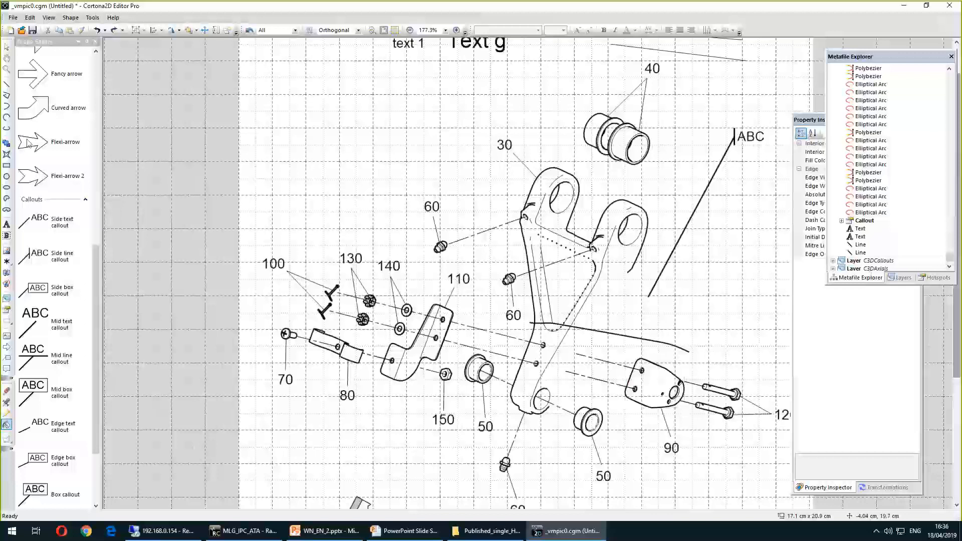
Try filling a larger area around part 90 and its bolts, then undo that fill
left_click(7, 426)
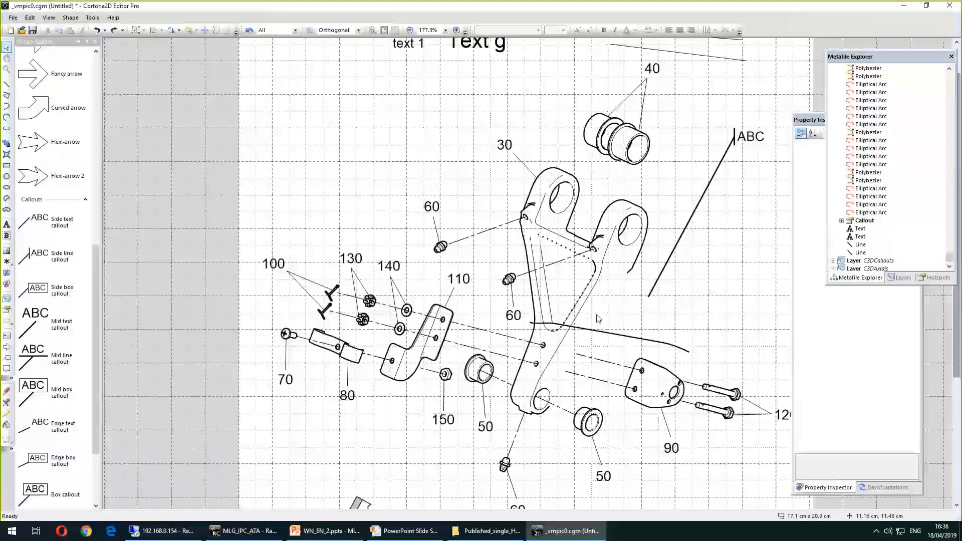
left_click(7, 426)
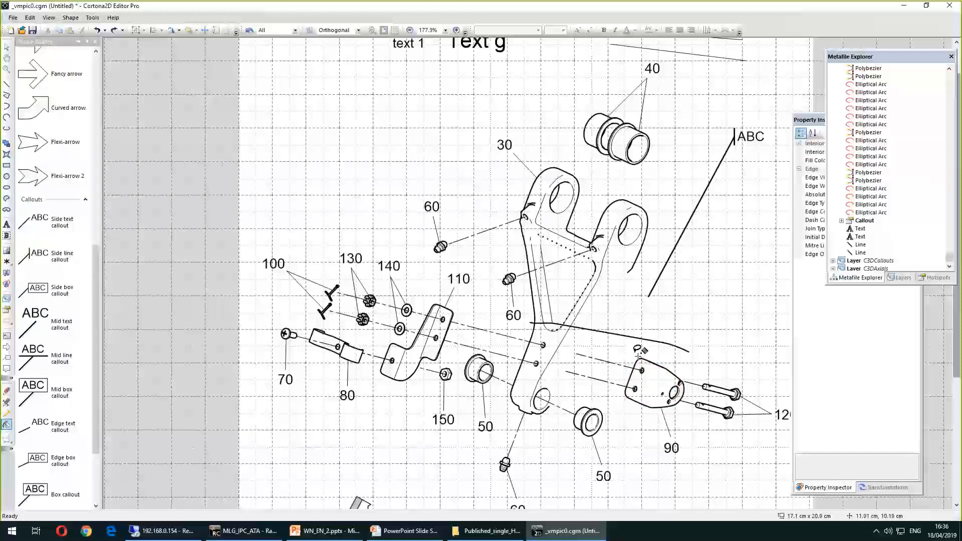
mouse_move(684, 345)
left_mouse_down()
mouse_move(749, 386)
mouse_move(669, 439)
mouse_move(596, 439)
mouse_move(583, 335)
left_mouse_up()
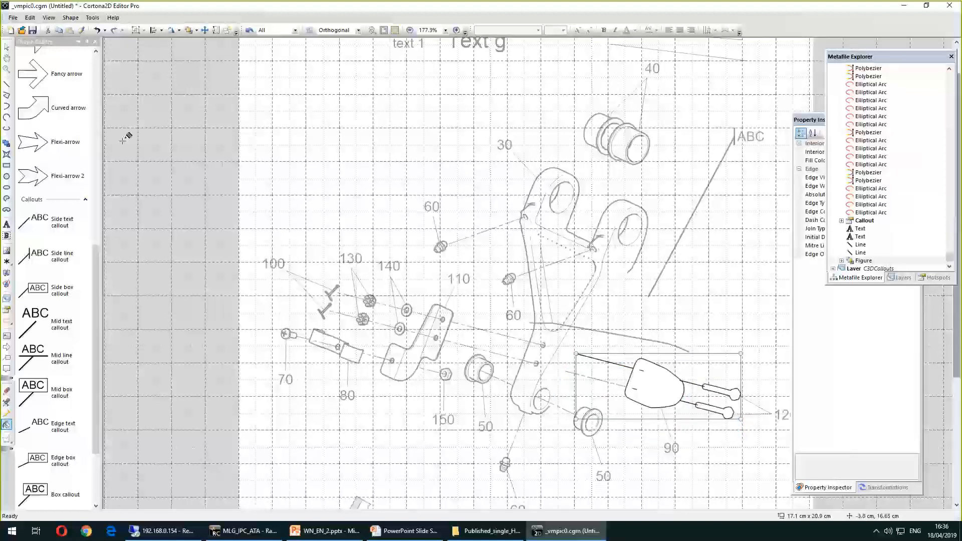
left_click(97, 30)
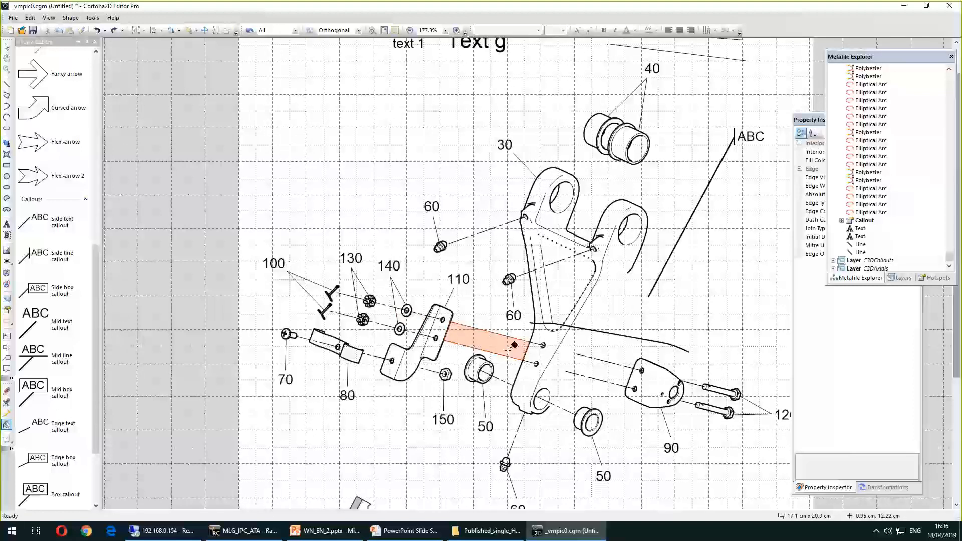
Fill the area of part 90 and its bolts with the fill tool
left_click(7, 425)
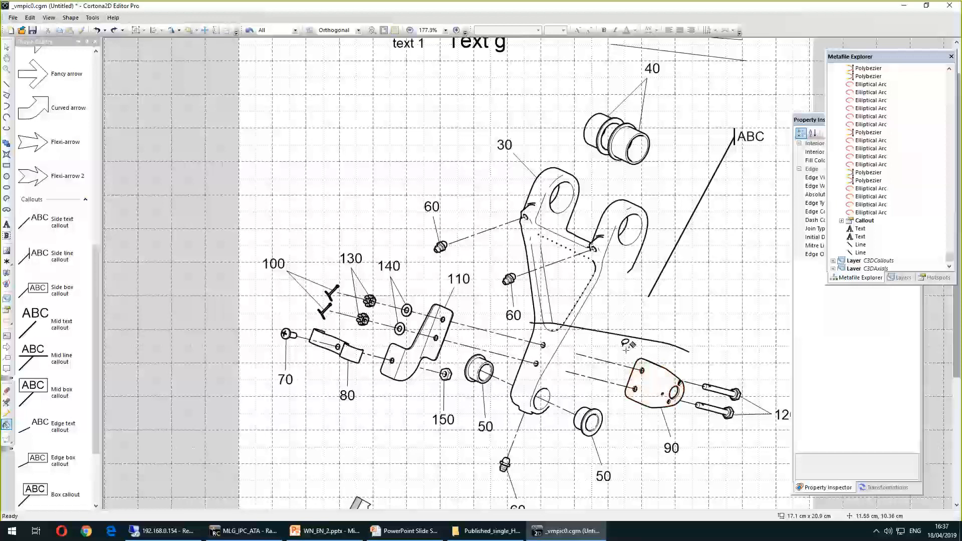
mouse_move(683, 339)
left_mouse_down()
mouse_move(740, 406)
mouse_move(643, 451)
mouse_move(584, 396)
mouse_move(609, 345)
mouse_move(629, 346)
left_mouse_up()
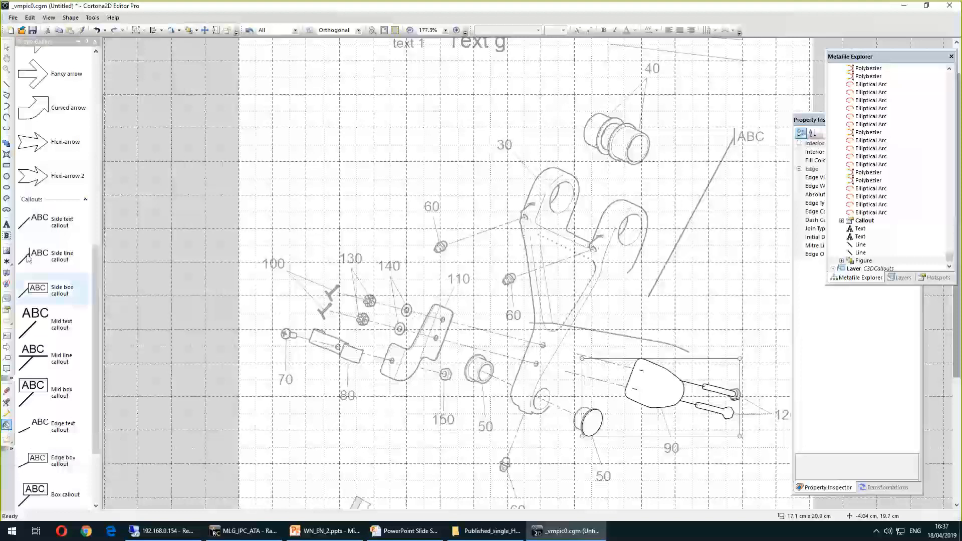
key("Escape")
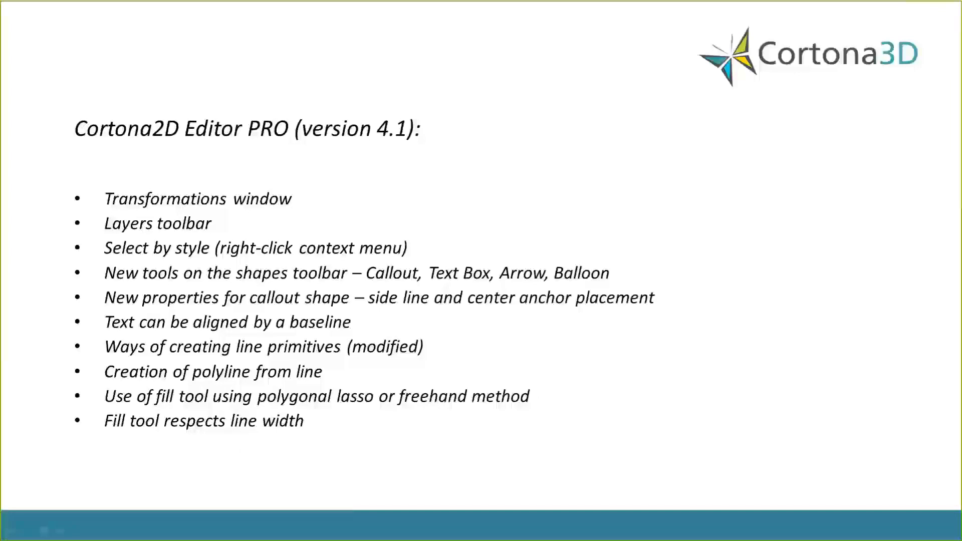
Draw three crossing lines near the 'text 1' label: a diagonal, a near-horizontal and a vertical one
key("alt+Tab")
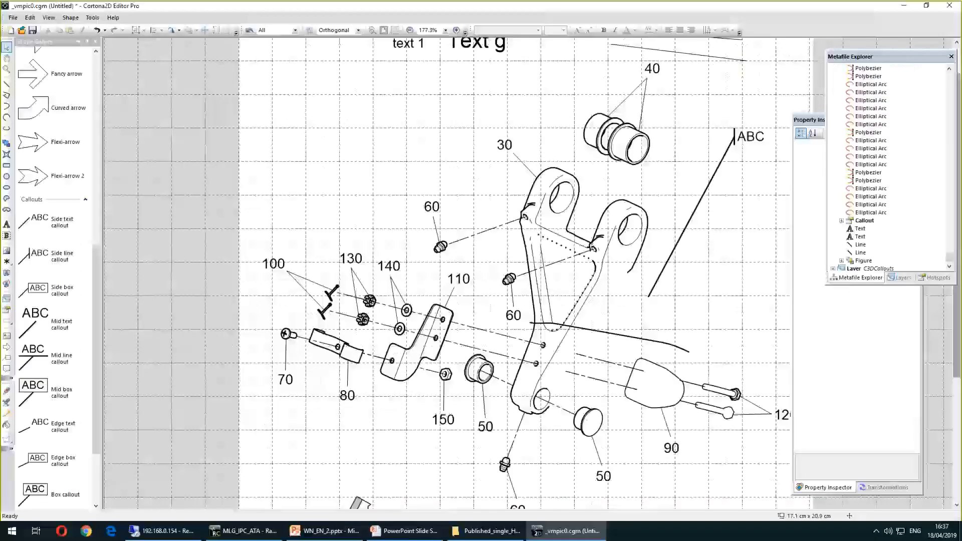
scroll(495, 139, "down", 4)
scroll(376, 90, "up", 3)
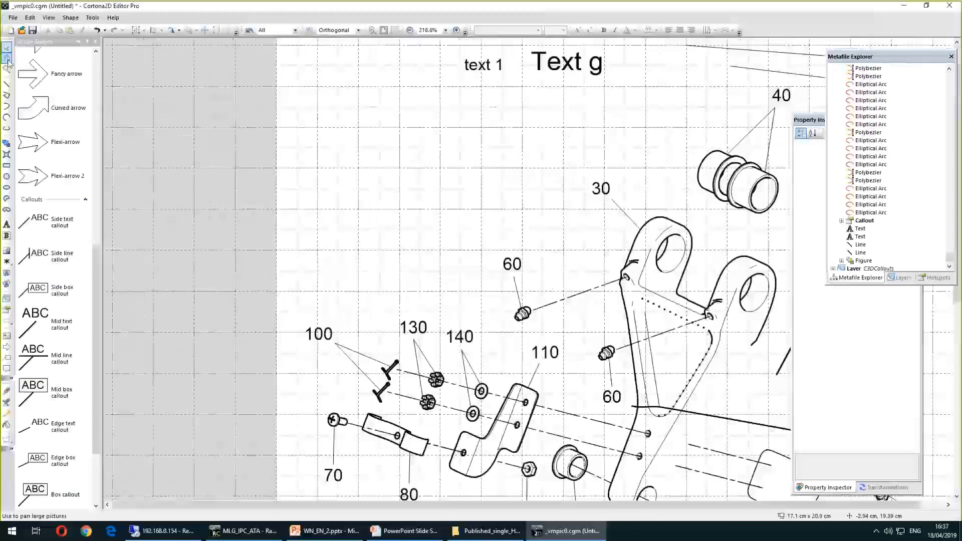
left_click(7, 84)
left_click_drag(347, 170, 461, 73)
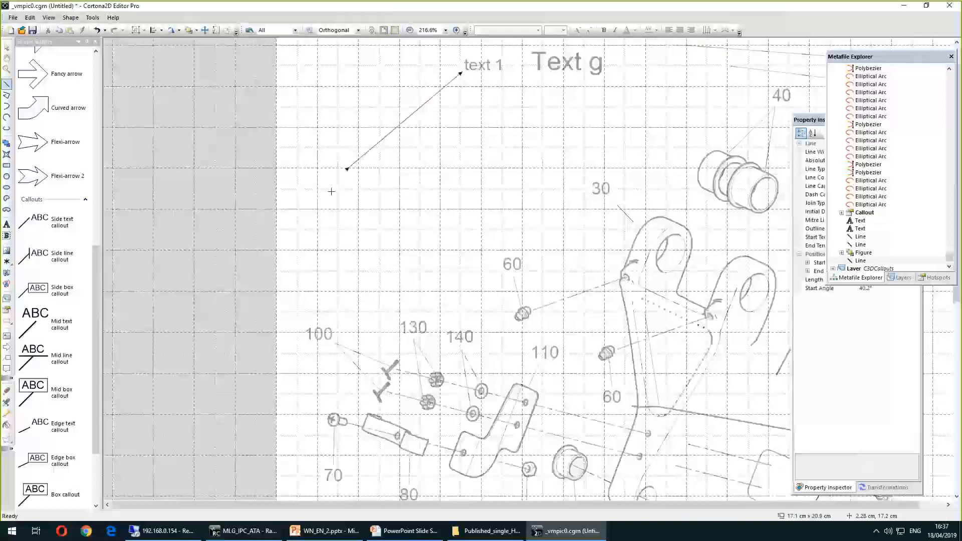
left_click_drag(344, 141, 524, 154)
mouse_move(468, 177)
left_mouse_down()
mouse_move(464, 103)
mouse_move(479, 86)
mouse_move(470, 55)
left_mouse_up()
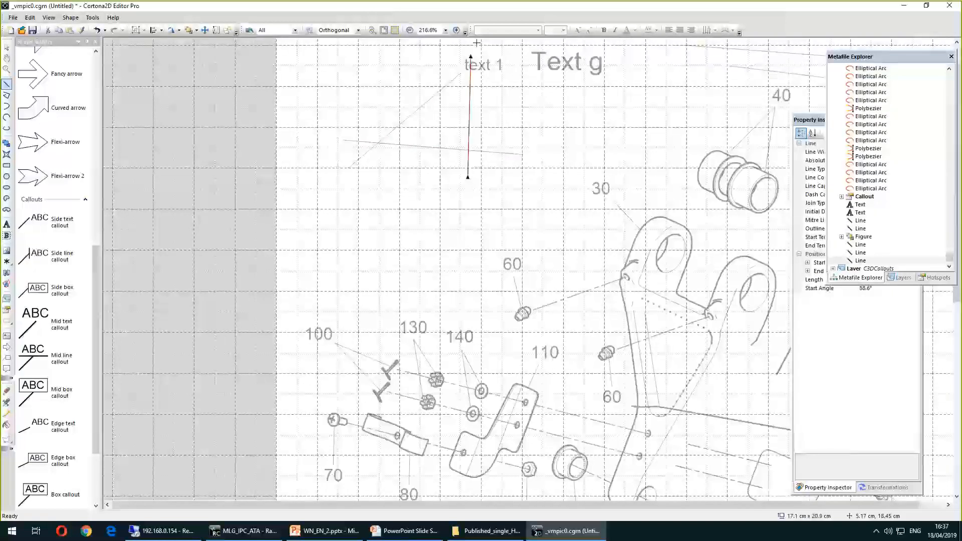
Try to fill the triangle between the three lines with a freehand fill area
scroll(476, 43, "up", 4)
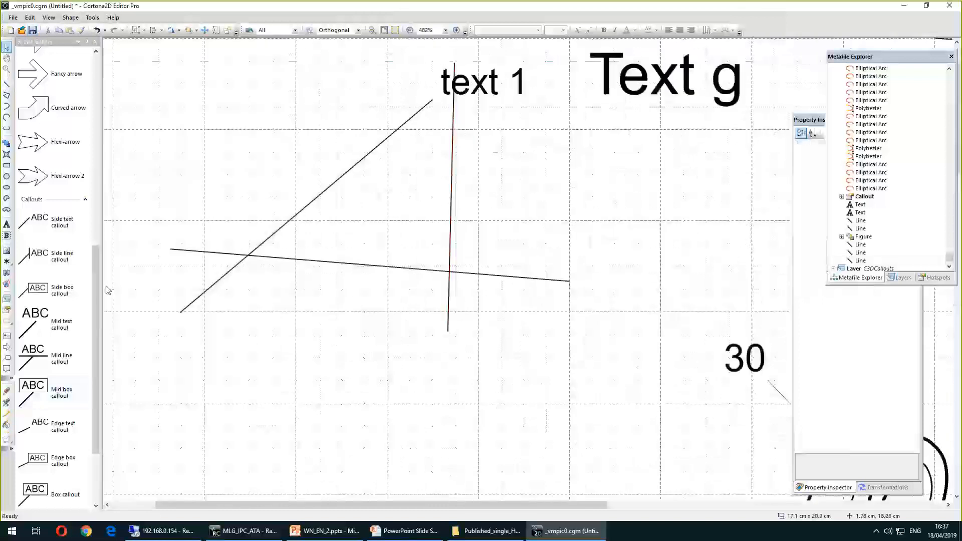
left_click(7, 424)
left_click_drag(165, 66, 545, 331)
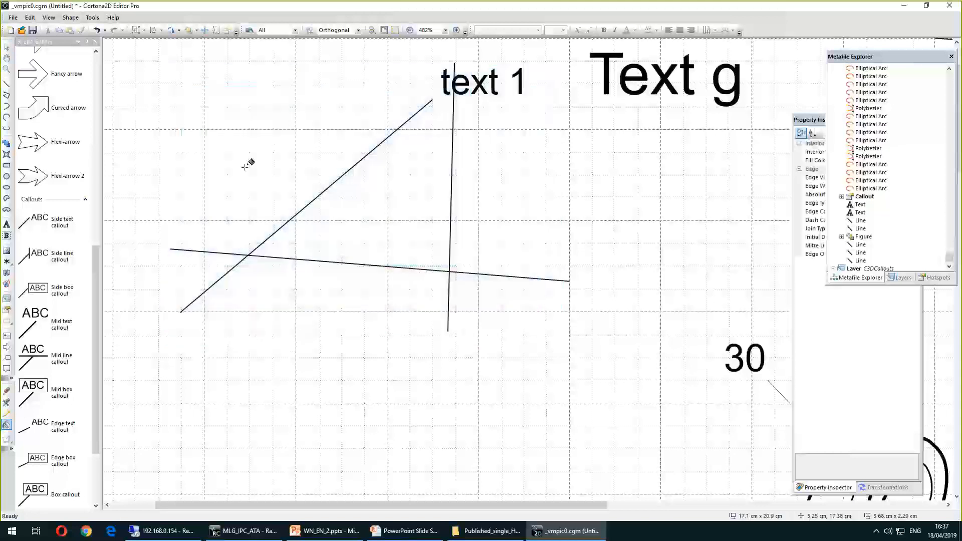
Set the vertical line's absolute width to 10 mm
left_click(7, 47)
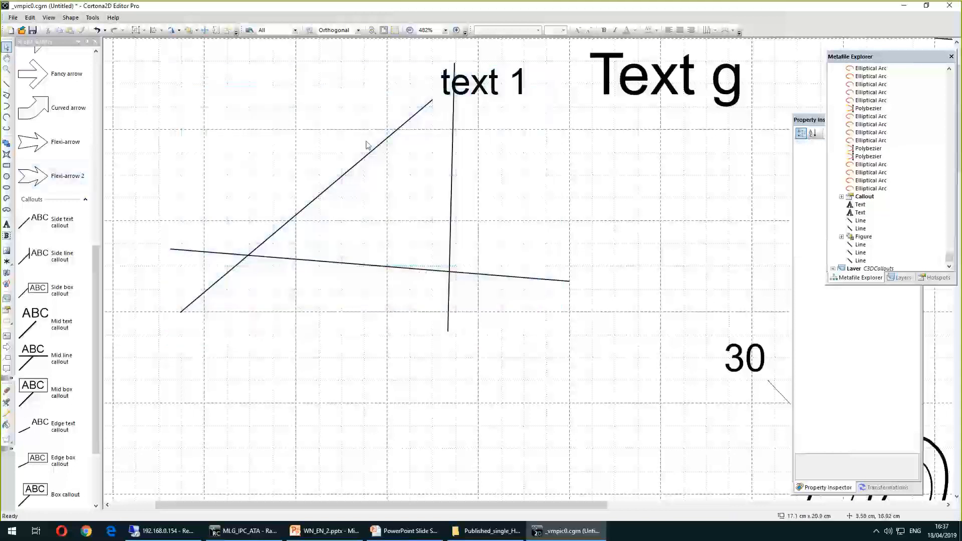
left_click(453, 153)
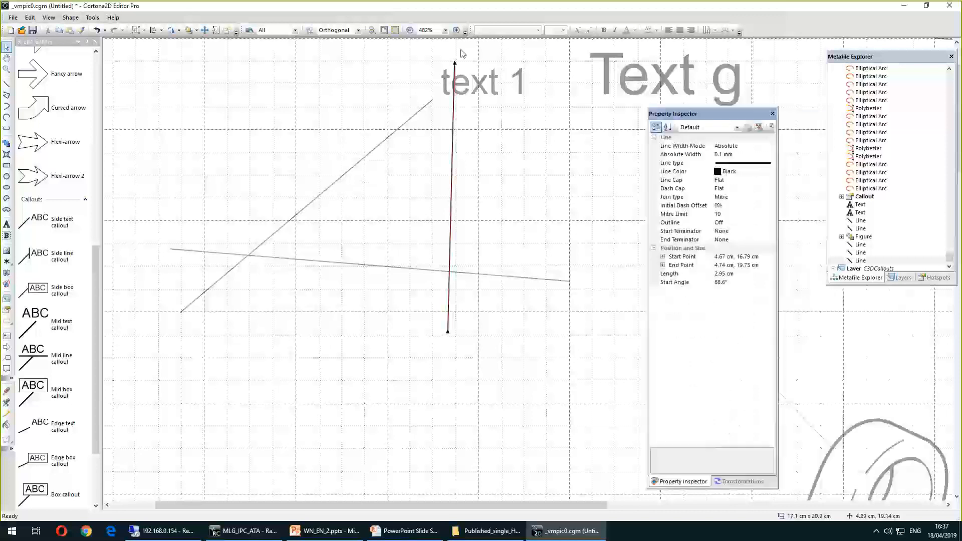
left_click(682, 153)
left_click_drag(681, 152, 646, 156)
type("10")
key("Return")
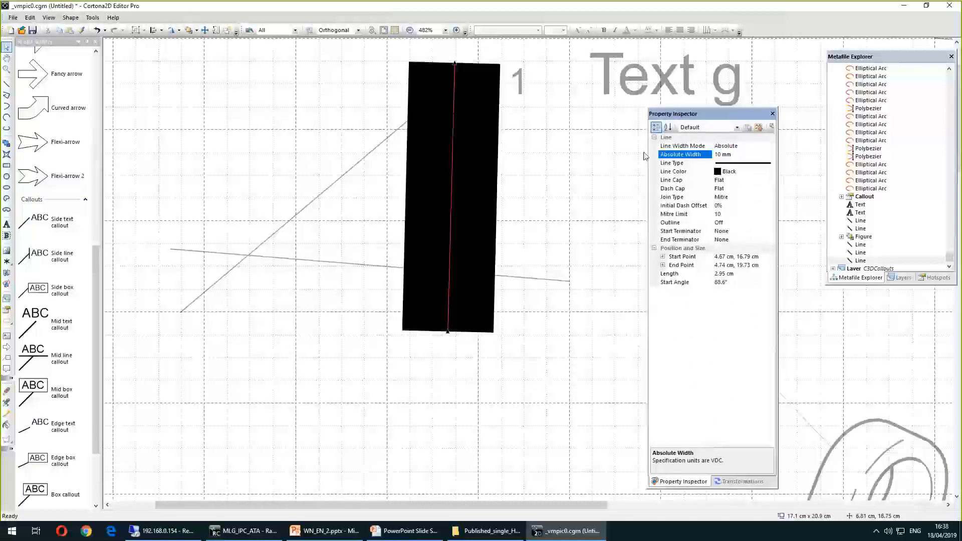
key("Escape")
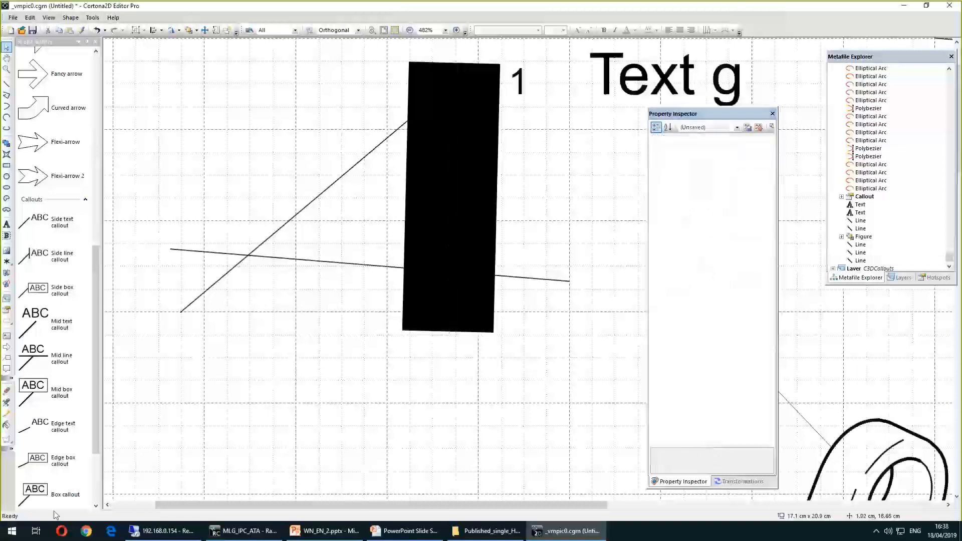
Fill the triangle enclosed by the three lines with the fill tool
left_click(7, 424)
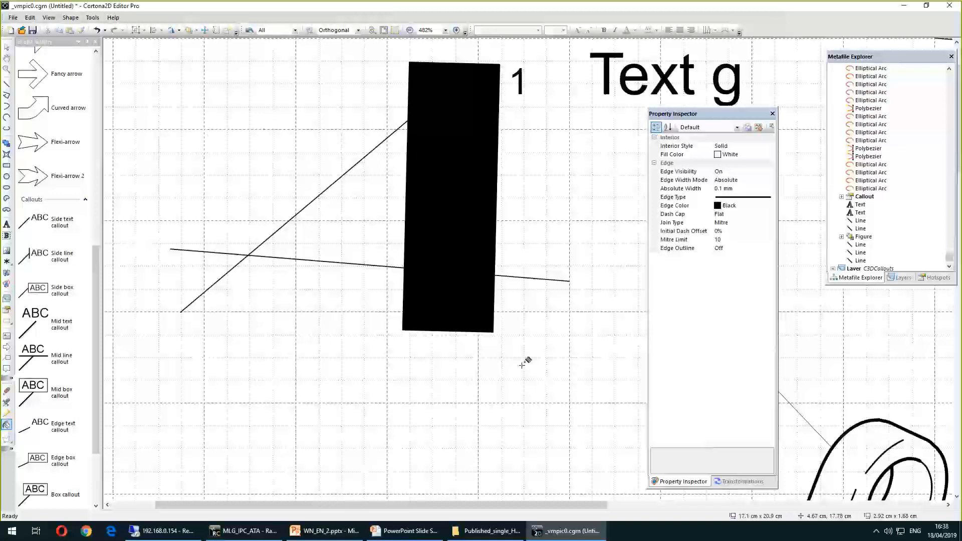
left_click(391, 216)
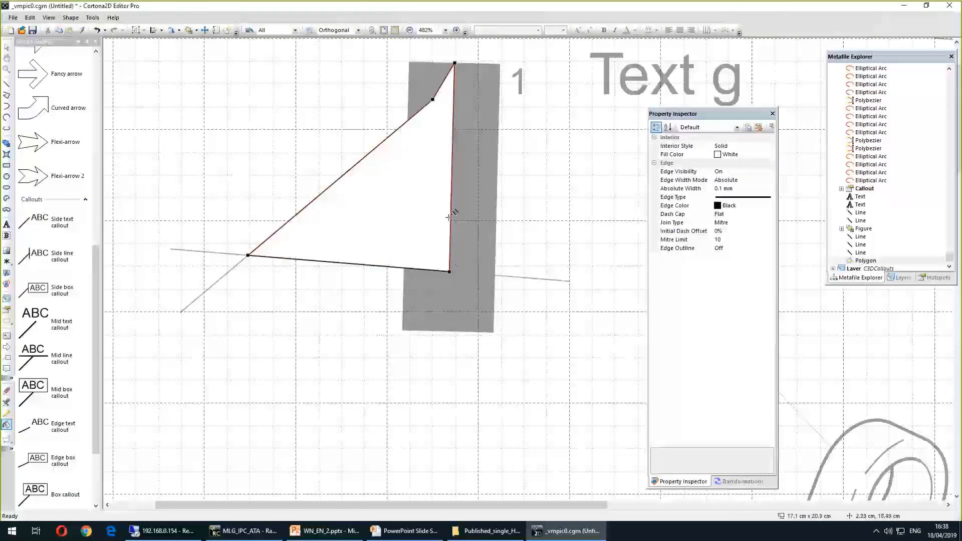
key("Escape")
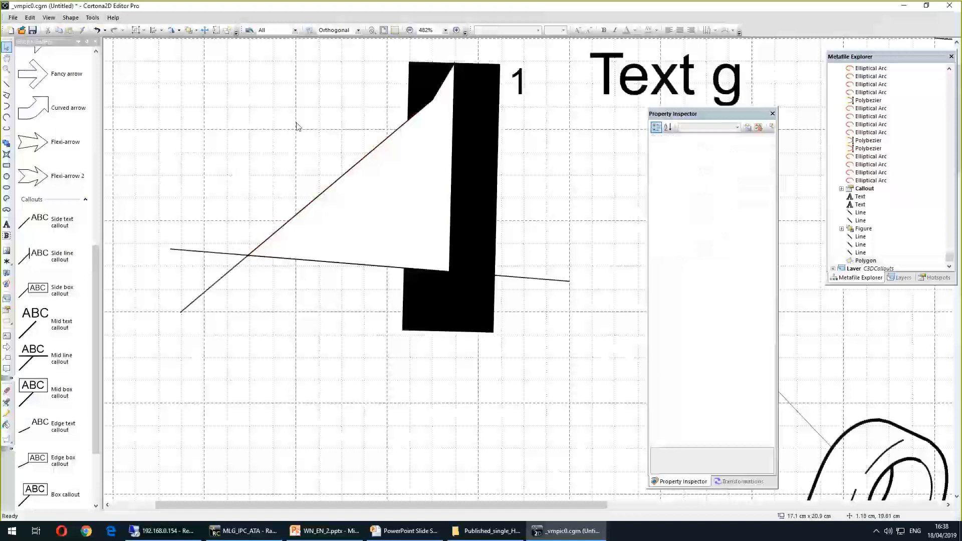
Reveal the next bullet on the presentation slide and return to the drawing
left_click(477, 80)
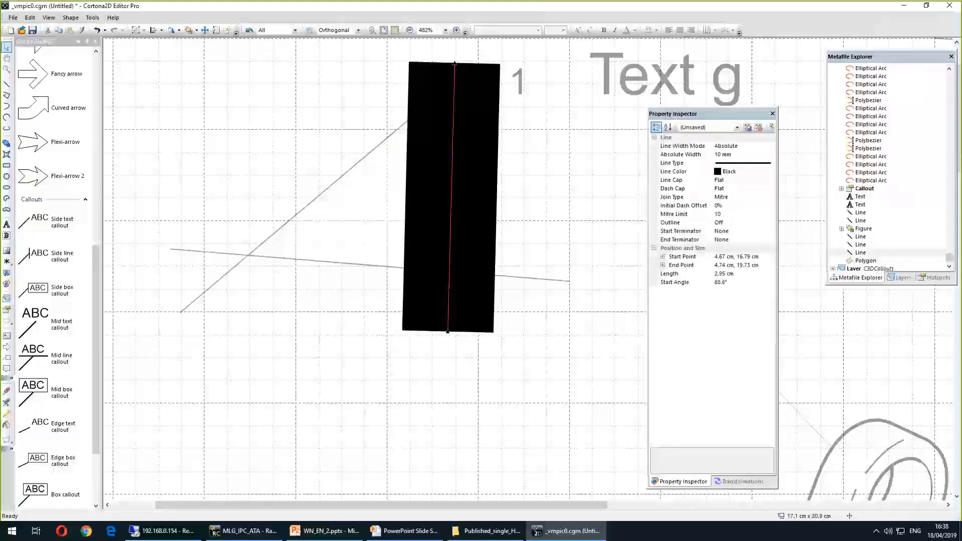
left_click(325, 531)
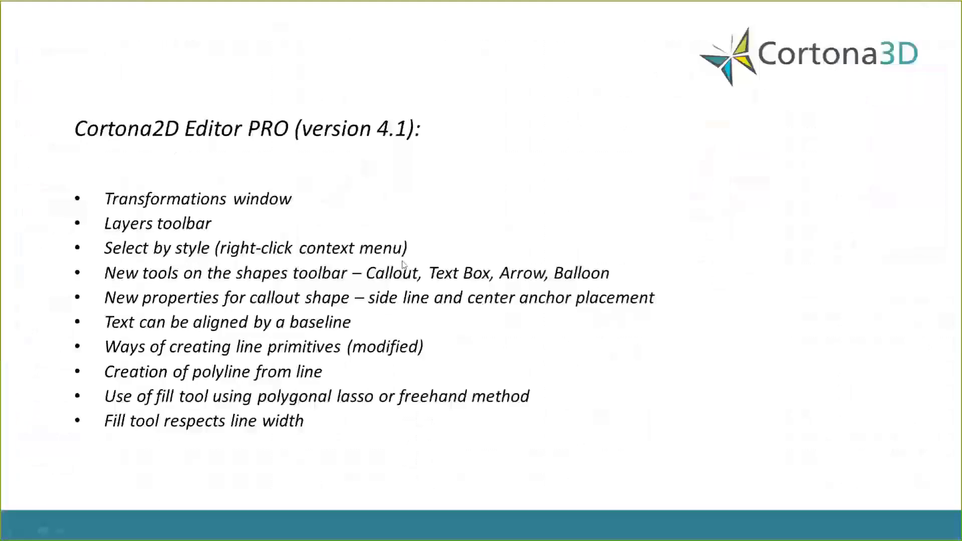
left_click(281, 360)
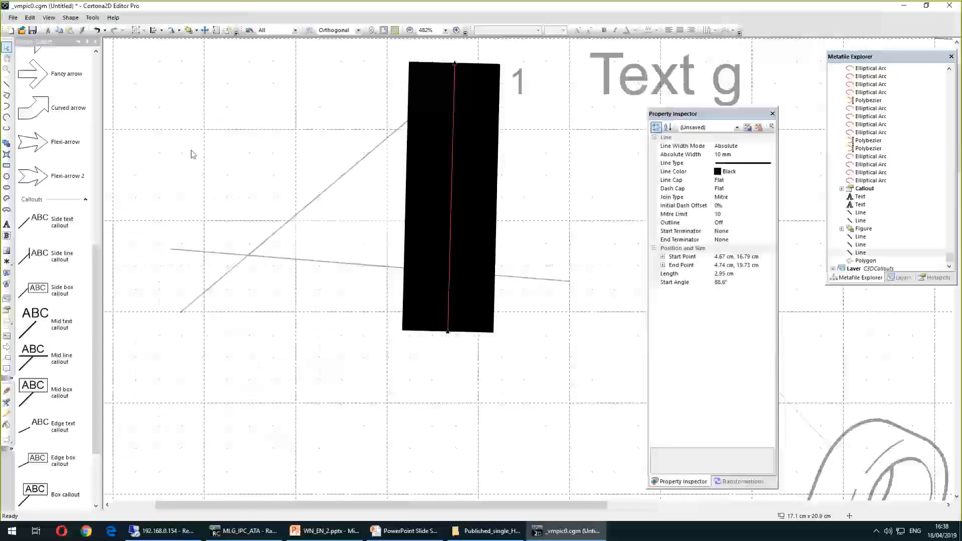
left_click(302, 154)
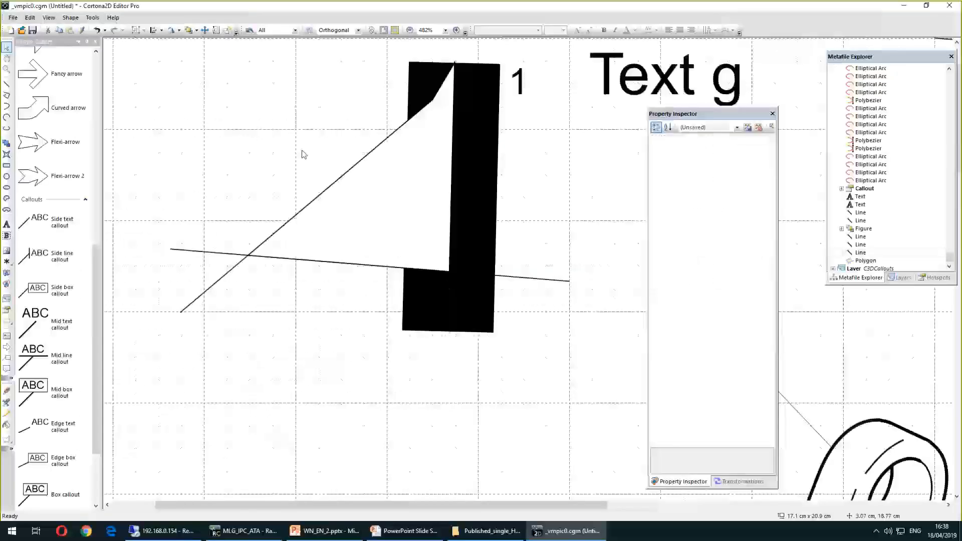
Draw a horizontal line about 5.2 cm long left of the exploded parts
scroll(303, 151, "down", 3)
scroll(325, 301, "down", 2)
left_click(7, 83)
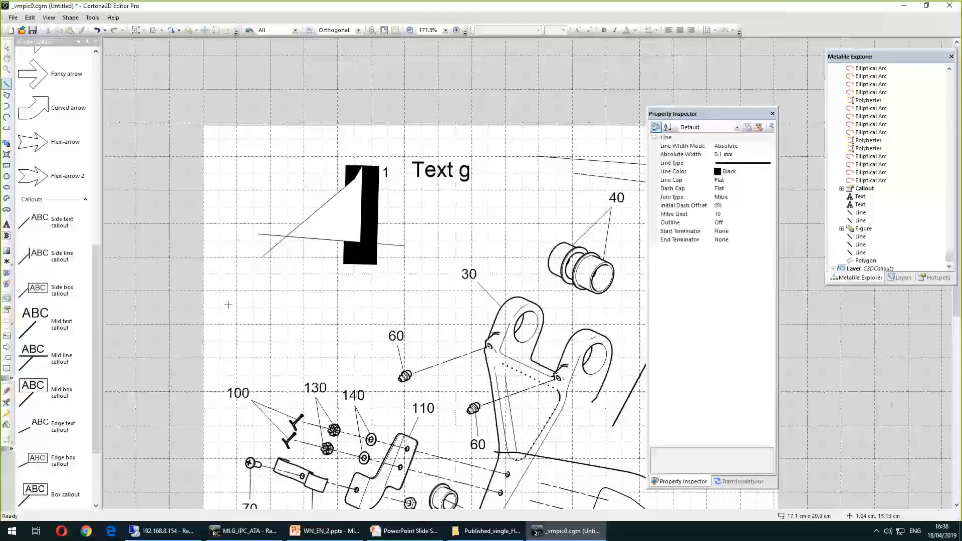
left_click_drag(225, 305, 398, 305)
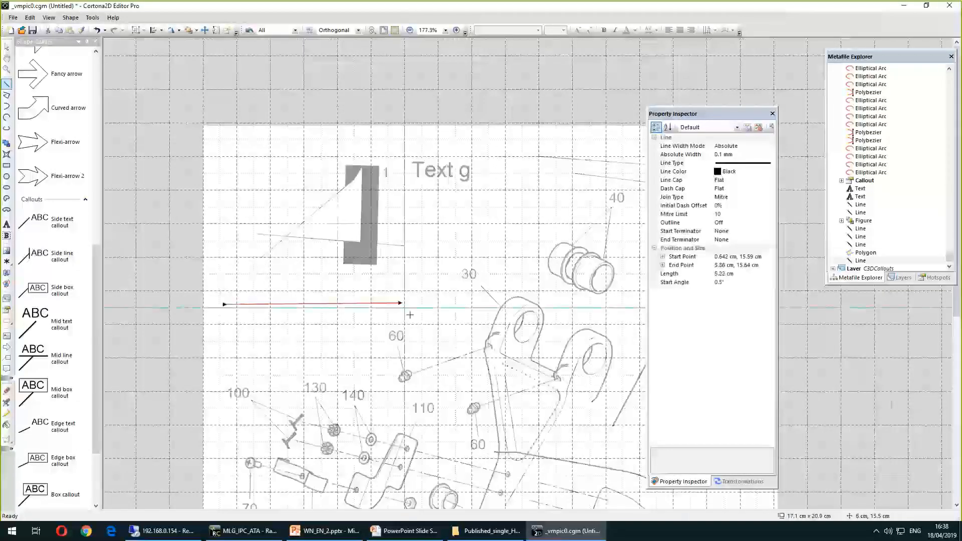
Define a custom dot-and-dash pattern for the horizontal line's dash style with a 10 mm cycle repeat length
left_click(765, 163)
left_click(770, 163)
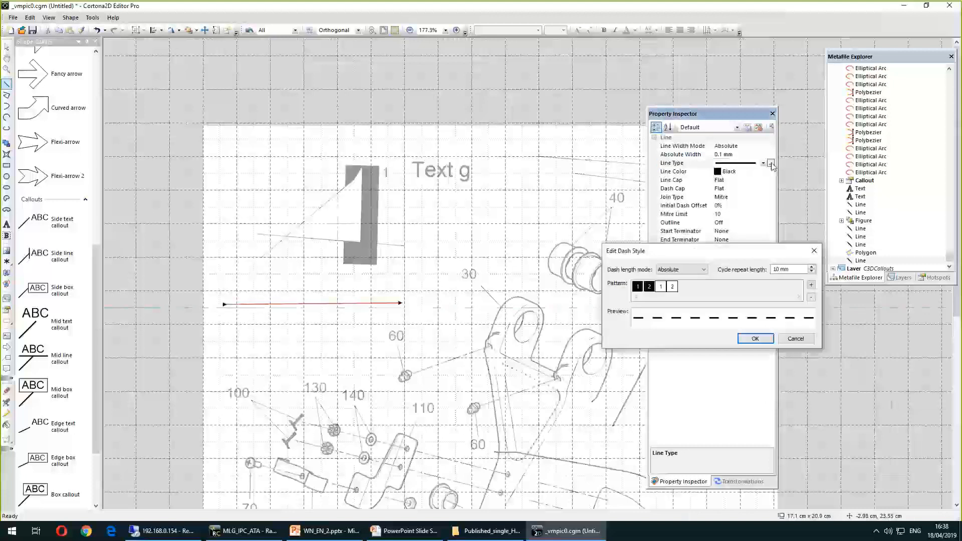
left_click(811, 285)
left_click(811, 286)
left_click(811, 286)
left_click(661, 287)
left_click(650, 287)
left_click(708, 287)
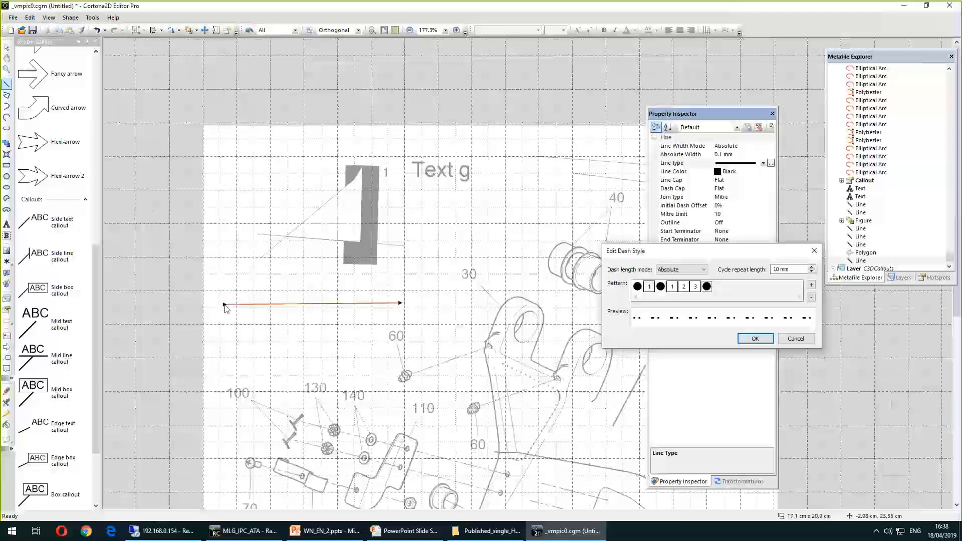
left_click_drag(659, 256, 437, 253)
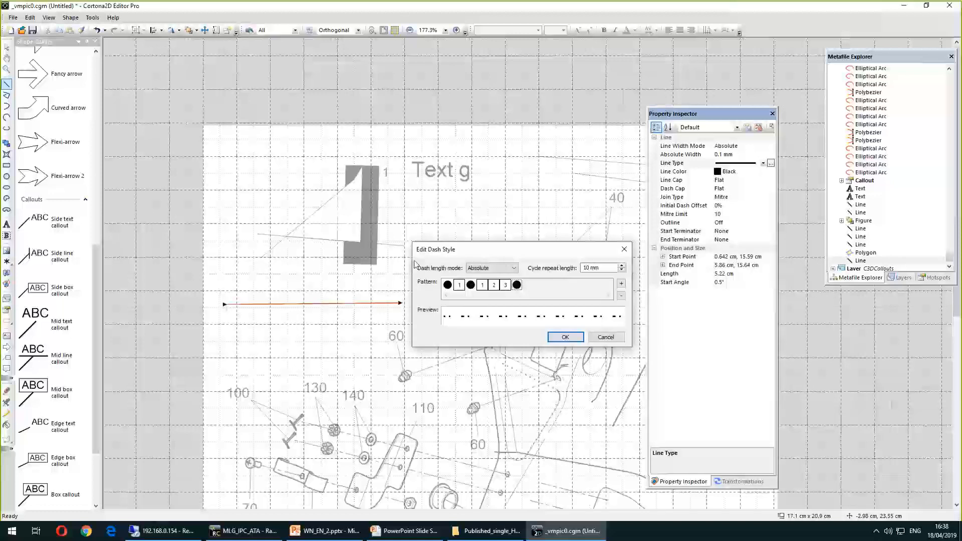
left_click(564, 338)
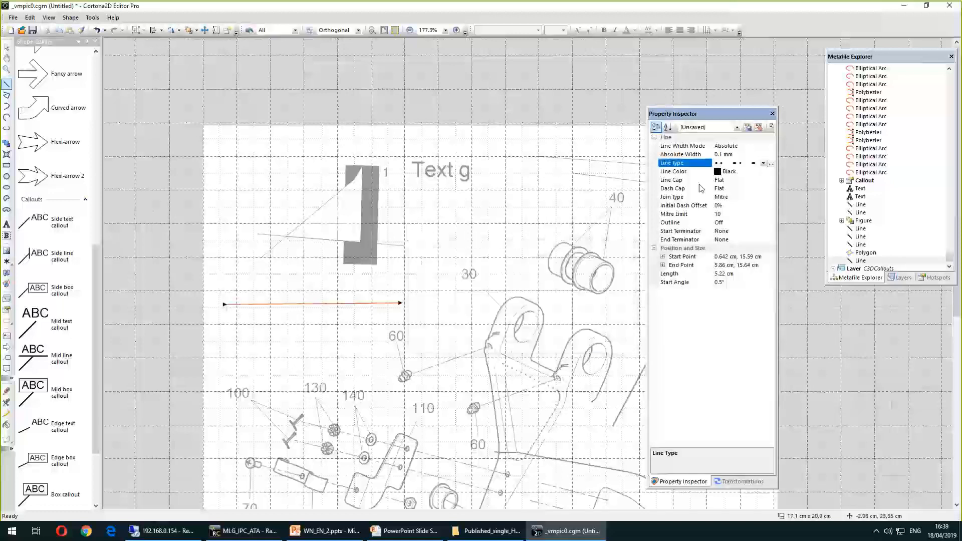
Set the dashed line's absolute width to 0.4 mm
left_click(732, 154)
left_click(678, 155)
type("0.4")
key("Return")
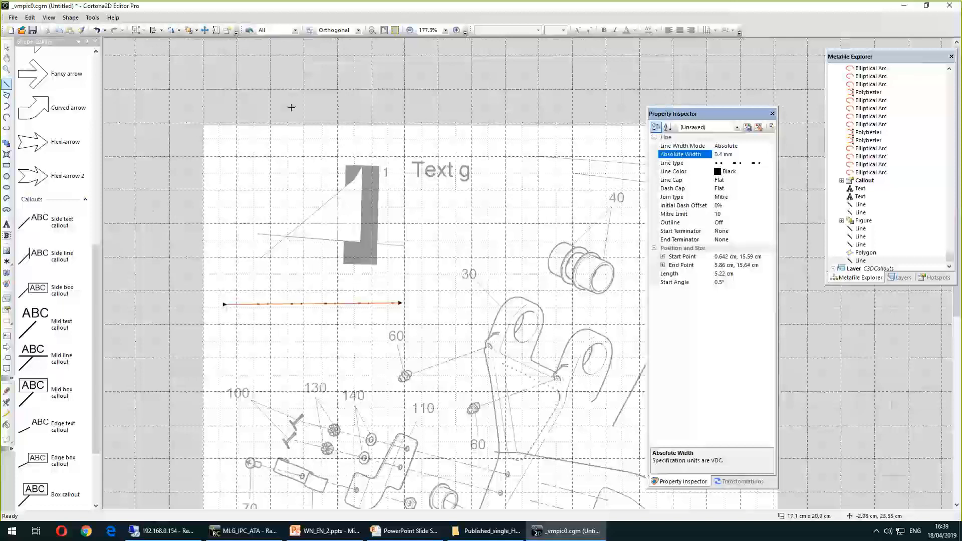
Invert the path direction of the dashed horizontal line
left_click(6, 47)
left_click(209, 231)
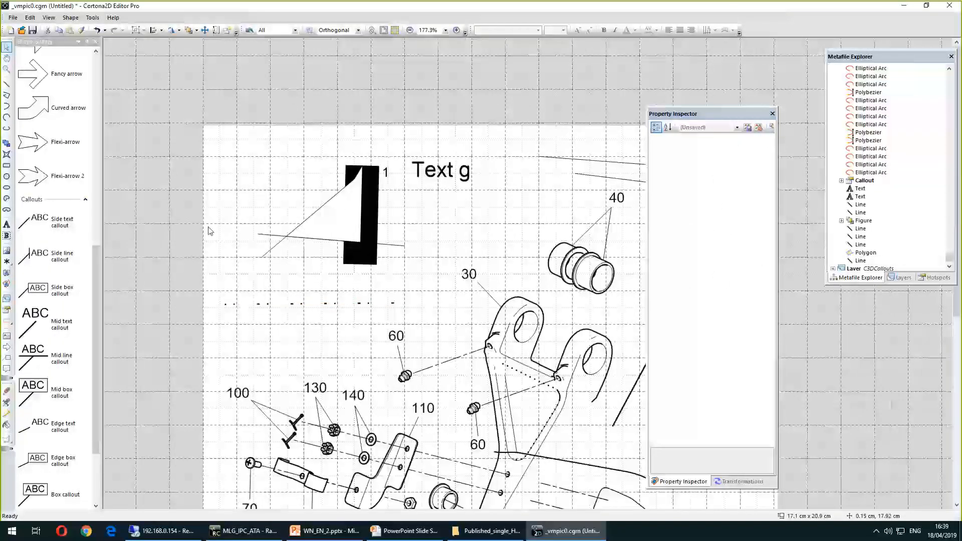
scroll(256, 303, "up", 5, "ctrl")
scroll(362, 321, "down", 1, "ctrl")
left_click(353, 304)
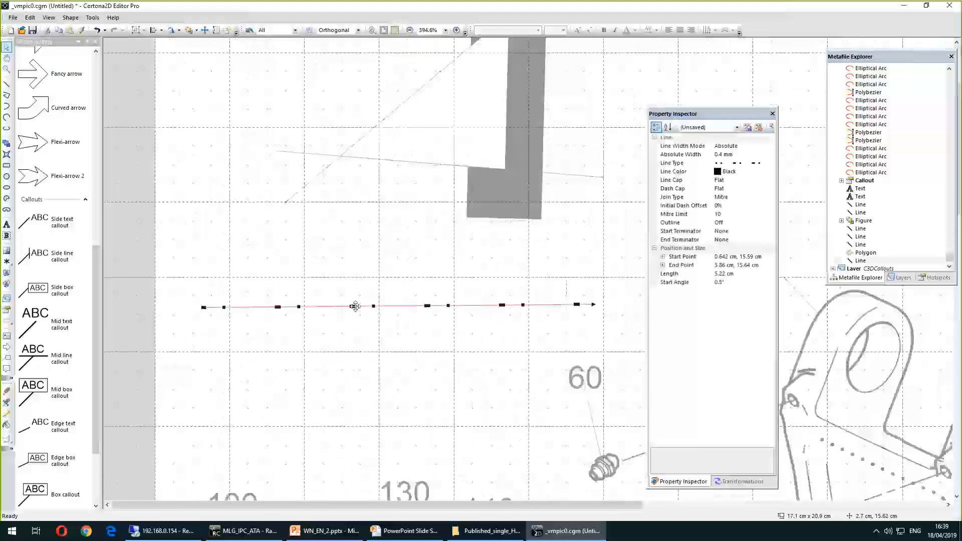
right_click(355, 306)
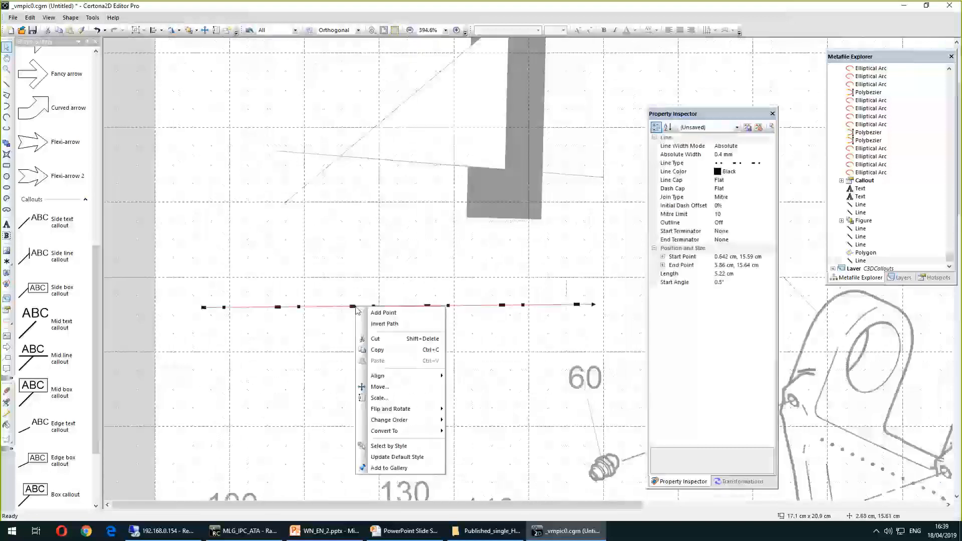
left_click(407, 324)
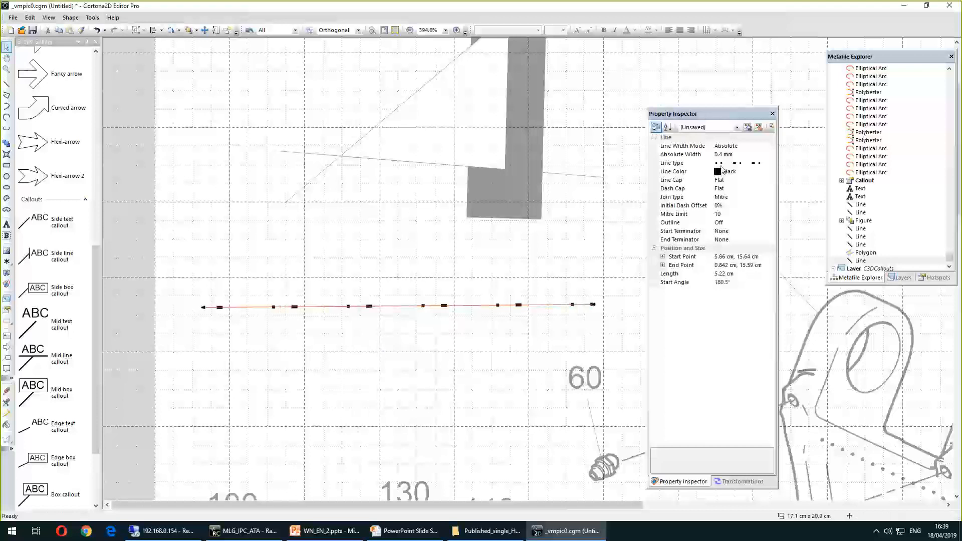
left_click(756, 163)
left_click(771, 164)
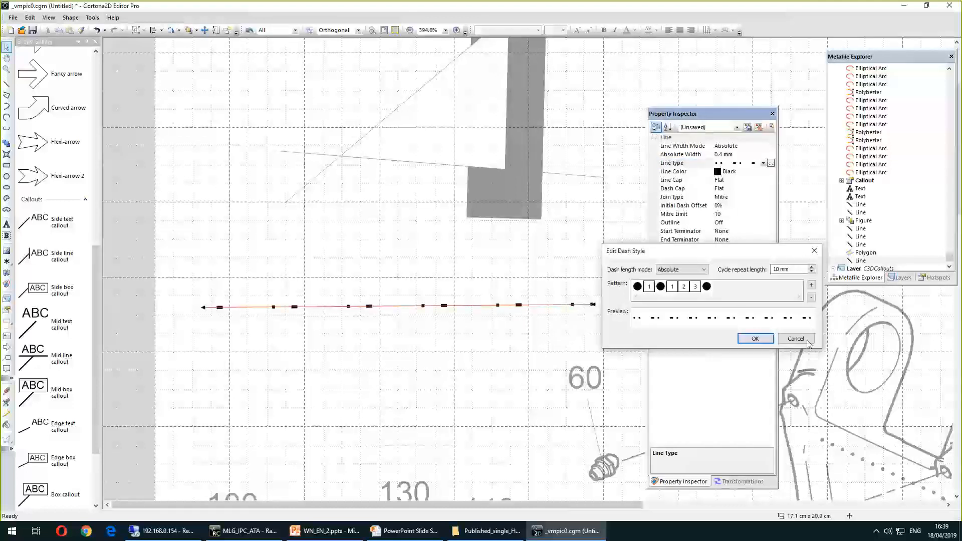
left_click(764, 339)
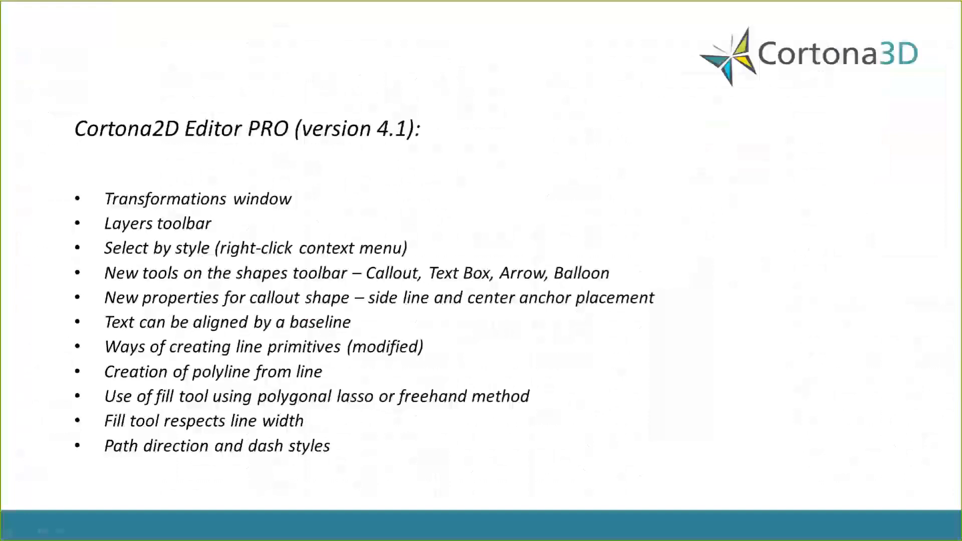
left_click(513, 190)
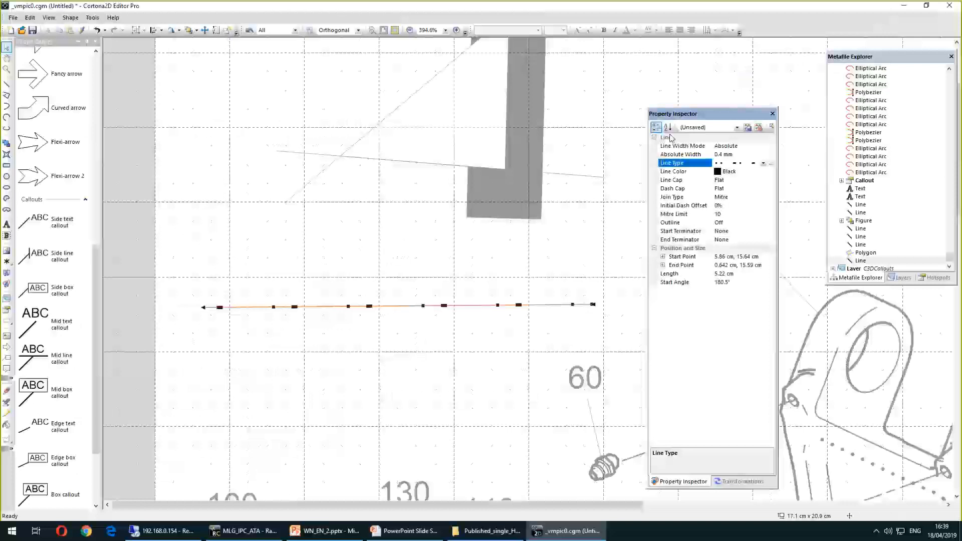
Set the picture extent of the drawing to the S1000D A4 Full page canvas size
left_click(858, 70)
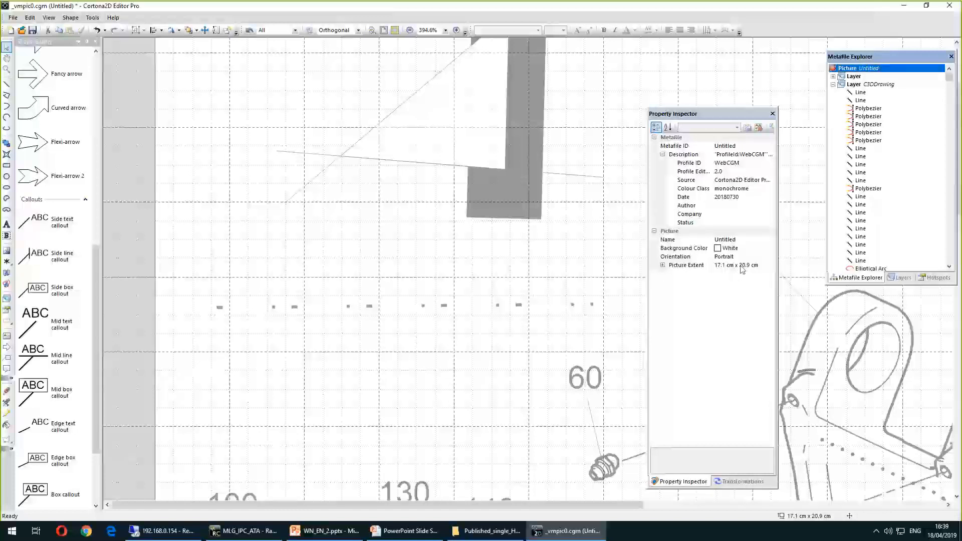
left_click(760, 264)
left_click(772, 266)
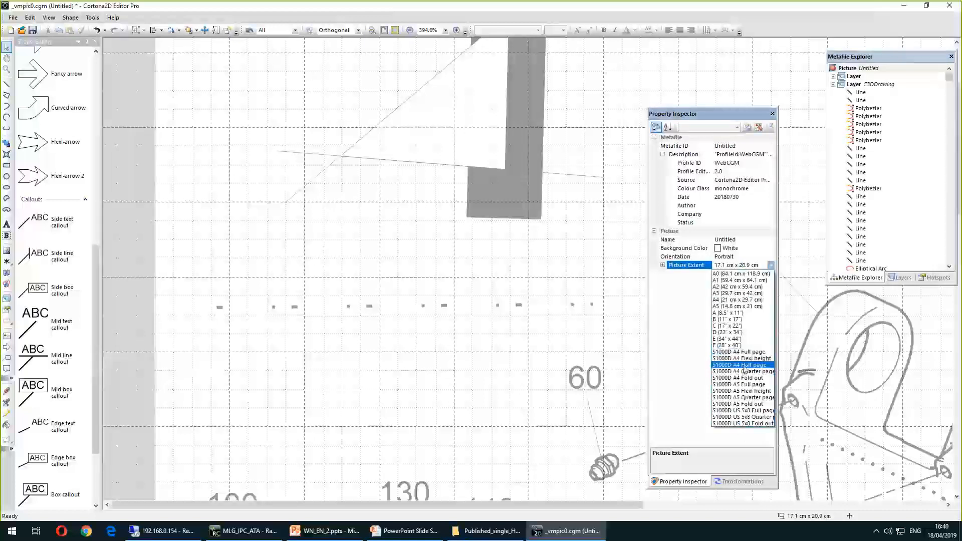
left_click(746, 367)
left_click(6, 48)
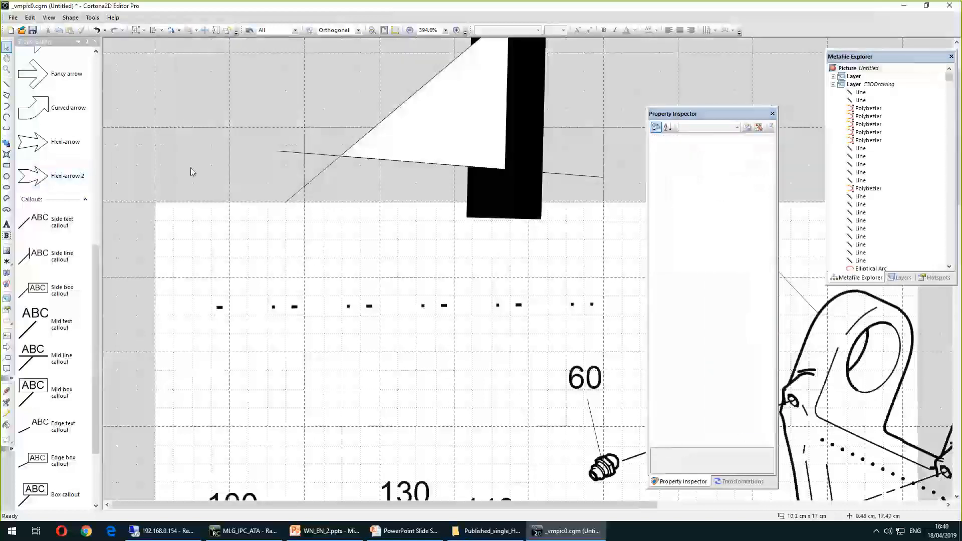
scroll(244, 197, "down", 5)
Reveal the S1000D canvas sizes bullet on the presentation slide and switch to RapidCatalog
left_click(13, 17)
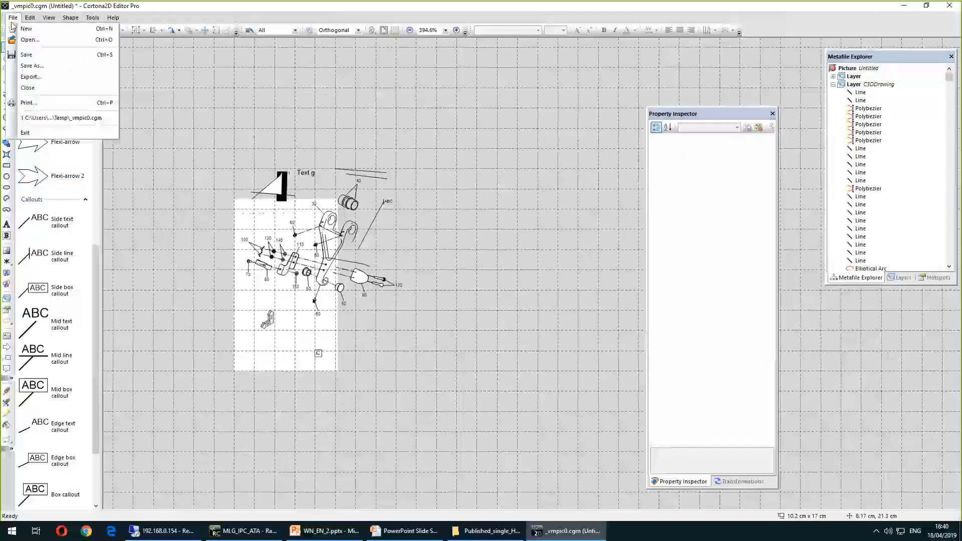
left_click(33, 117)
left_click(512, 285)
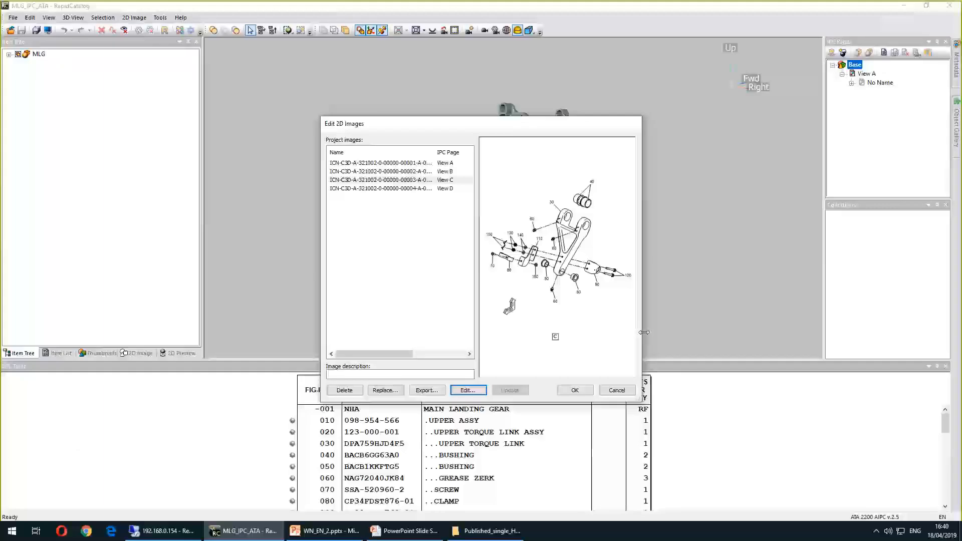
key("Return")
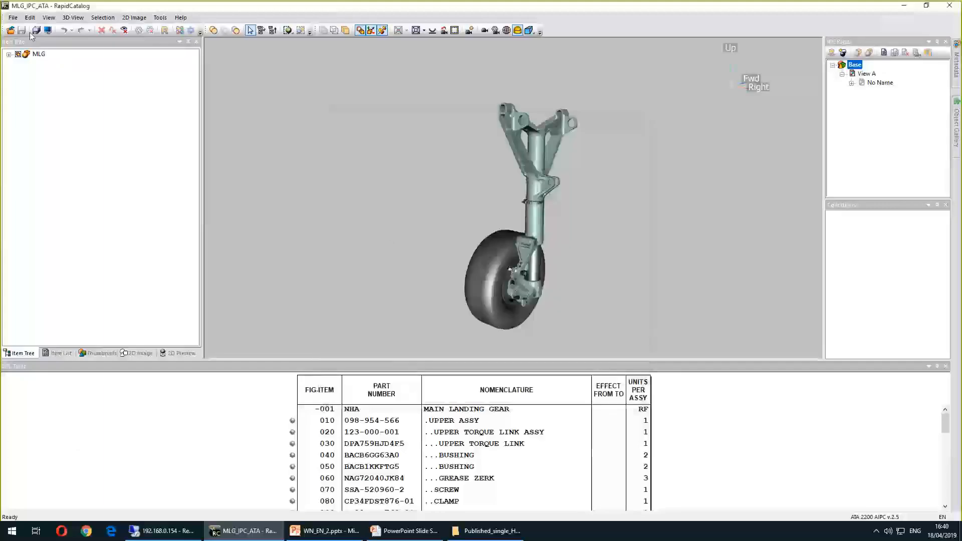
Open the 2D Image Options for the MLG 2D preview, inspect the image width, and cancel
left_click(178, 353)
left_click(39, 54)
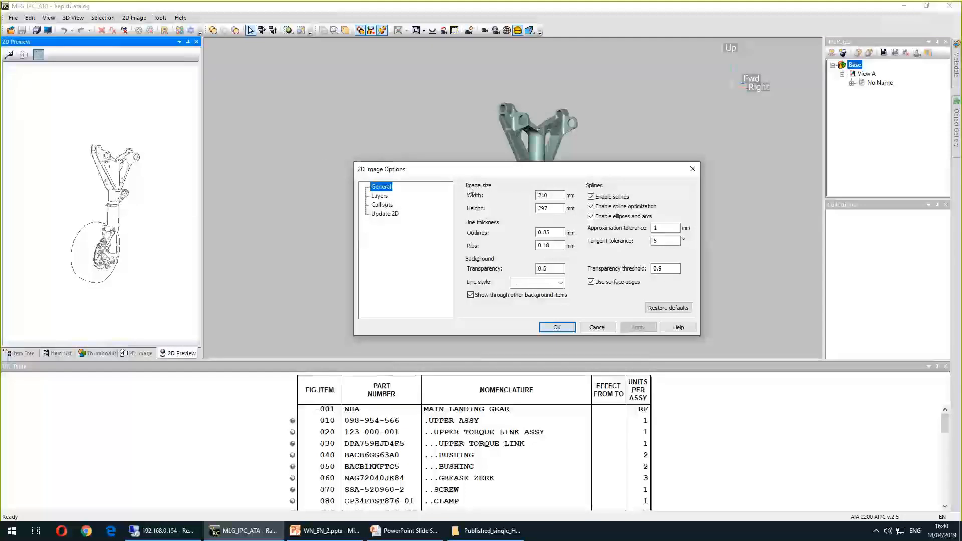
double_click(537, 196)
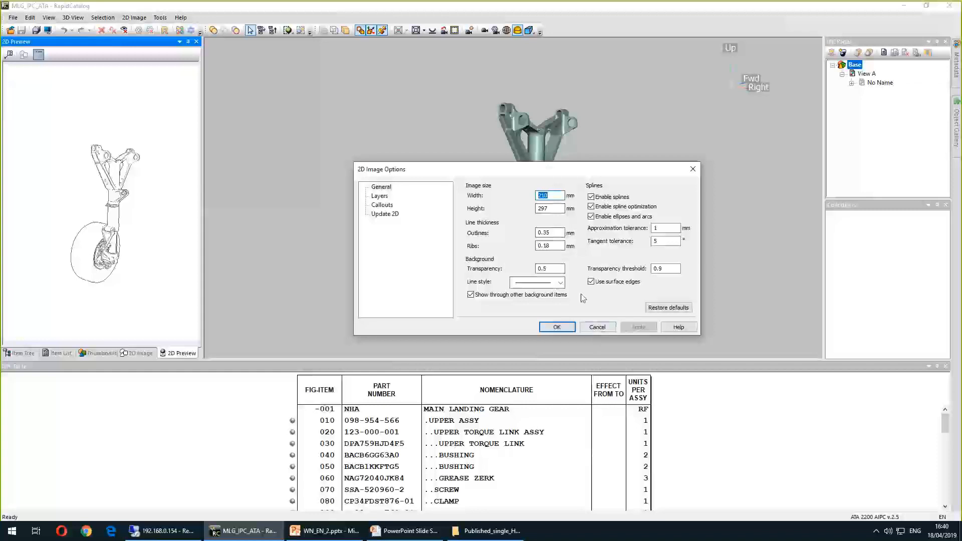
left_click(597, 325)
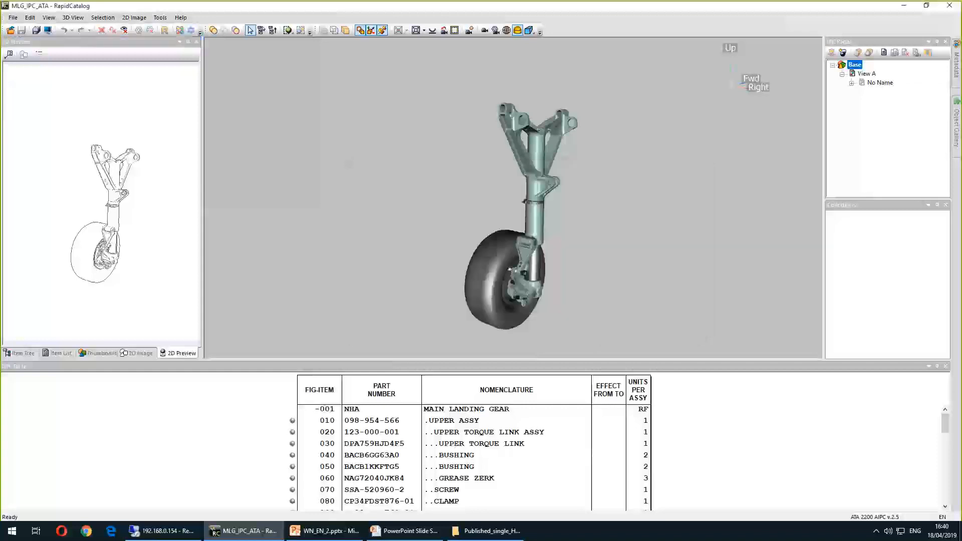
left_click(470, 9)
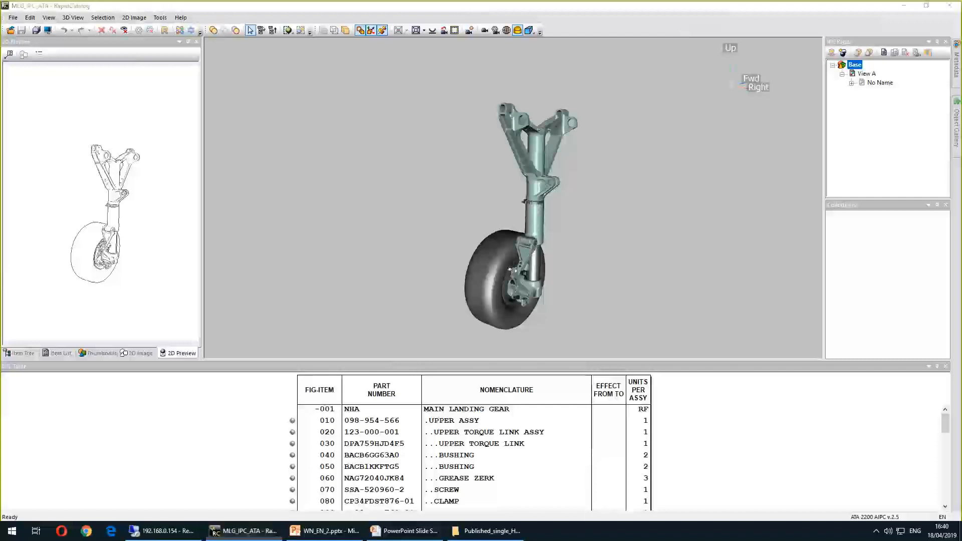
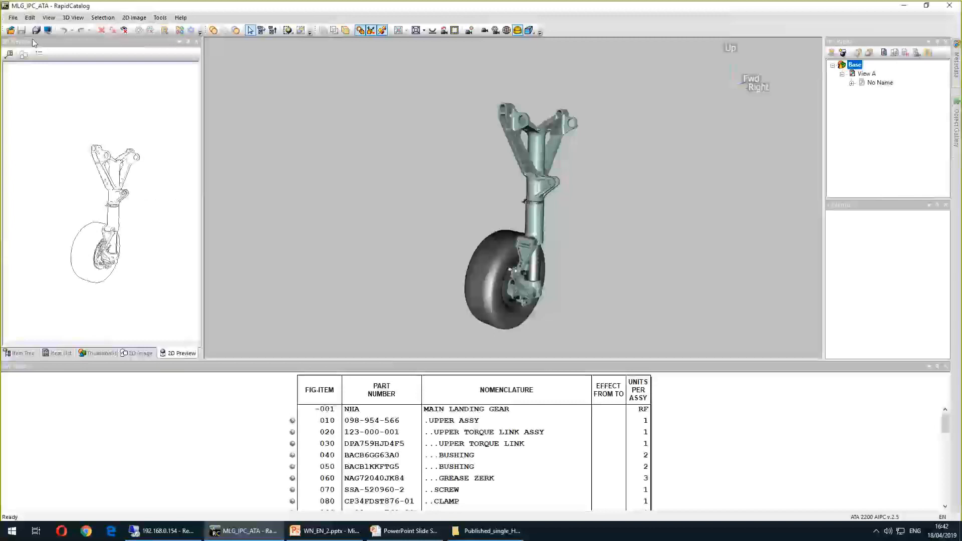
Create a new project using the S1000D Issue 4.1 SRM specification
left_click(13, 17)
left_click(30, 26)
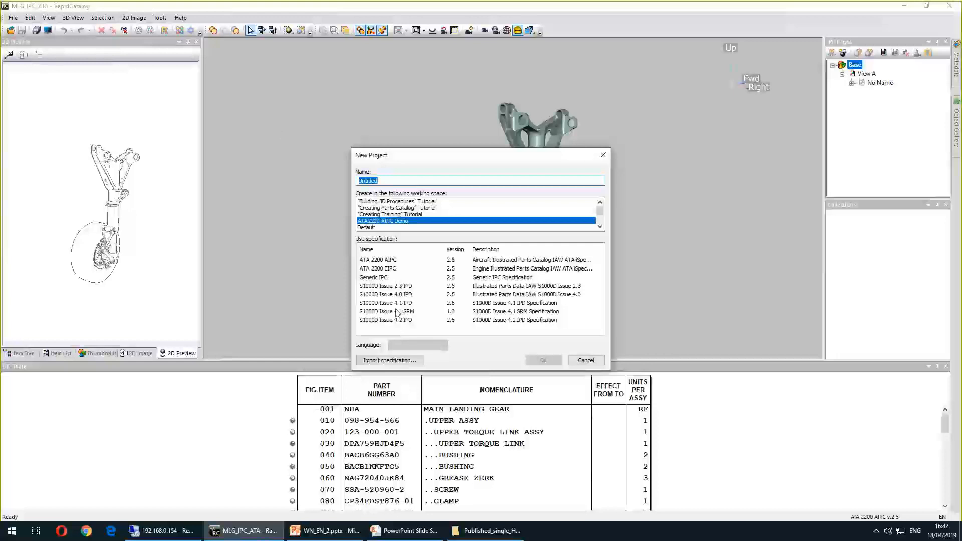
left_click(542, 312)
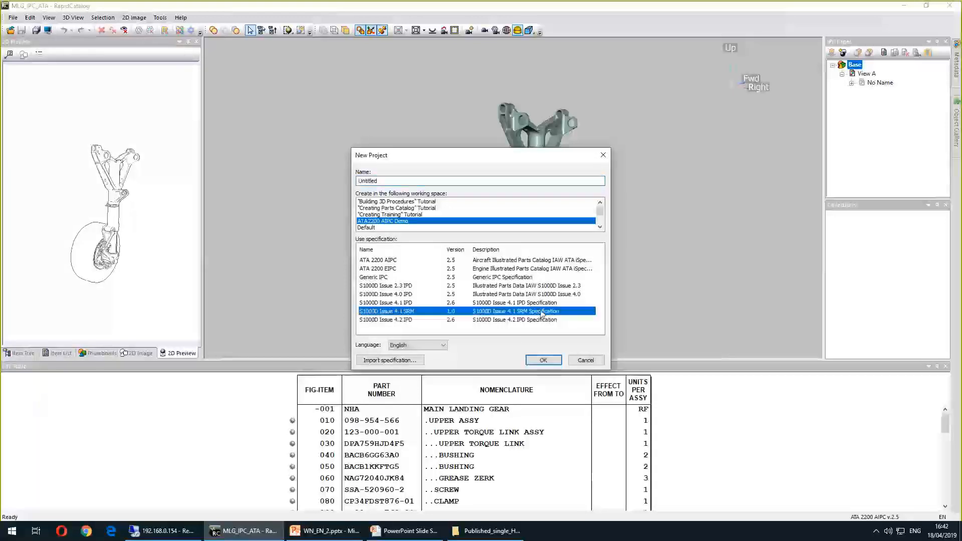
left_click(542, 360)
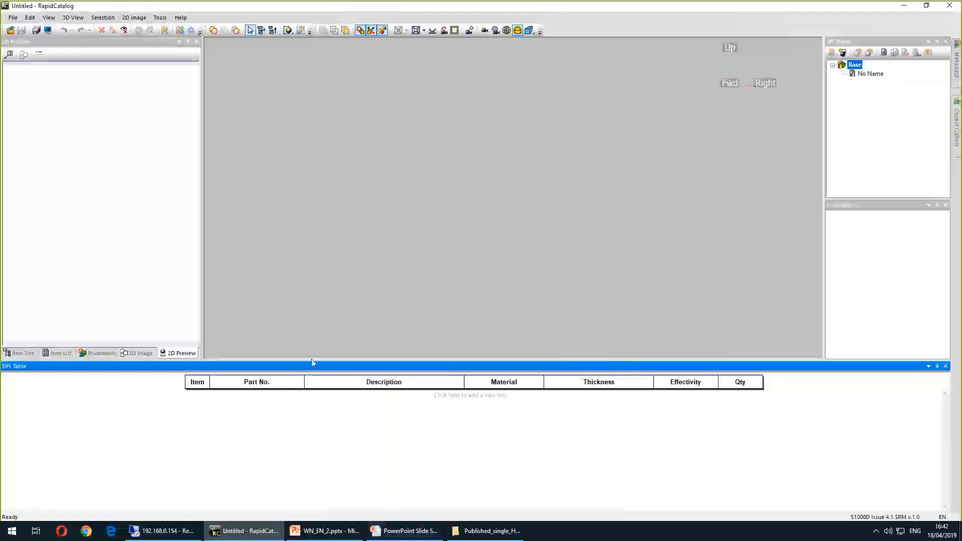
Switch to the presentation and reveal the S1000D 4.1 SRM specification bullet on the slide
left_click(388, 531)
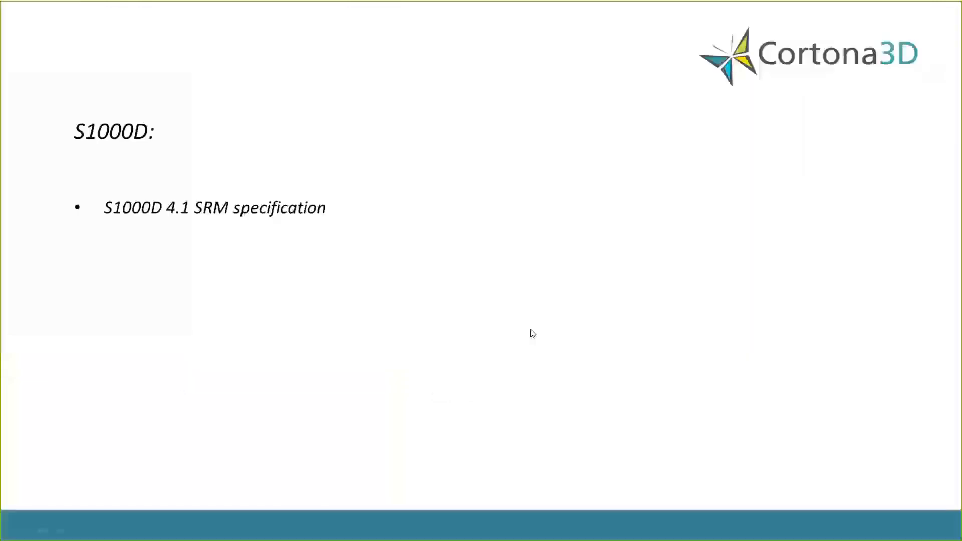
left_click(521, 262)
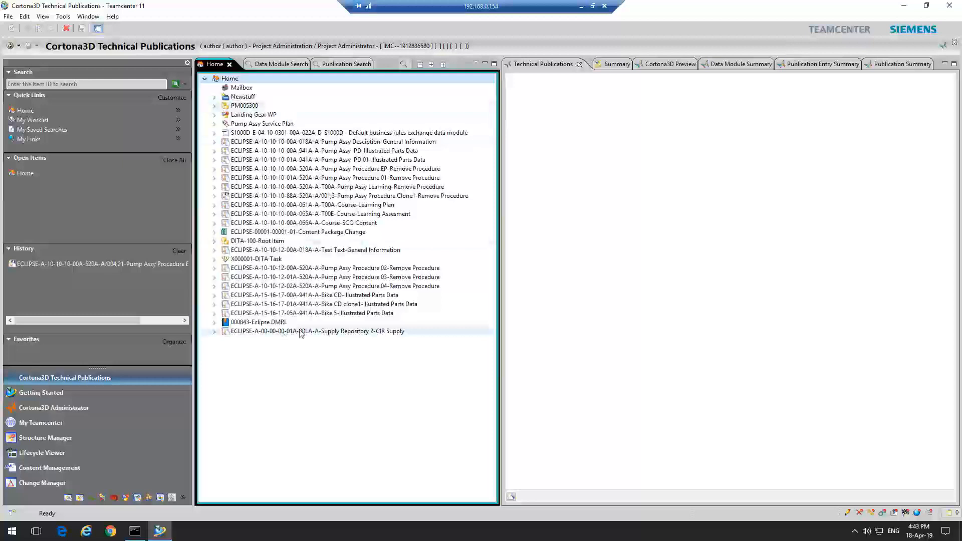
Open the ECLIPSE-A-00-00-00-01A-00LA-A Supply Repository 2-CIR Supply item in the Technical Publications view
left_click(265, 332)
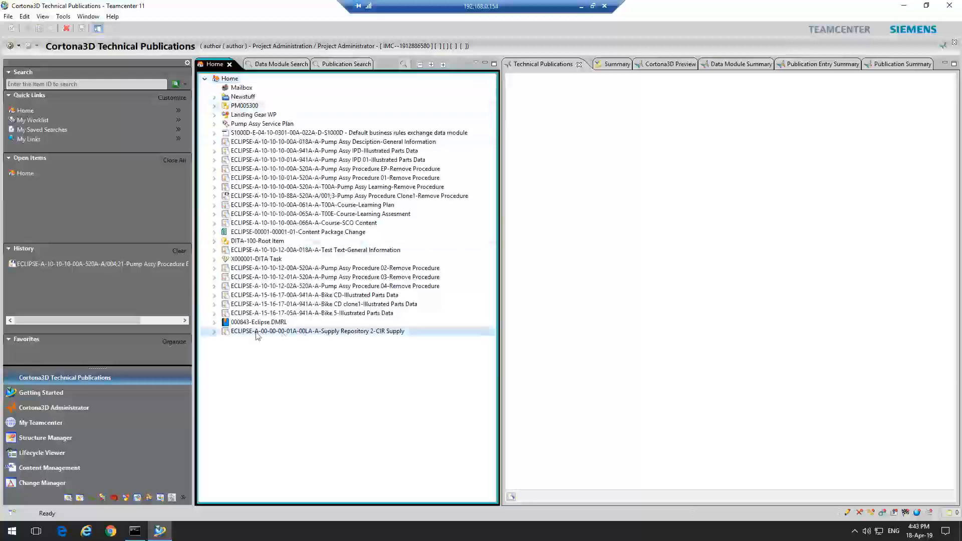
right_click(291, 332)
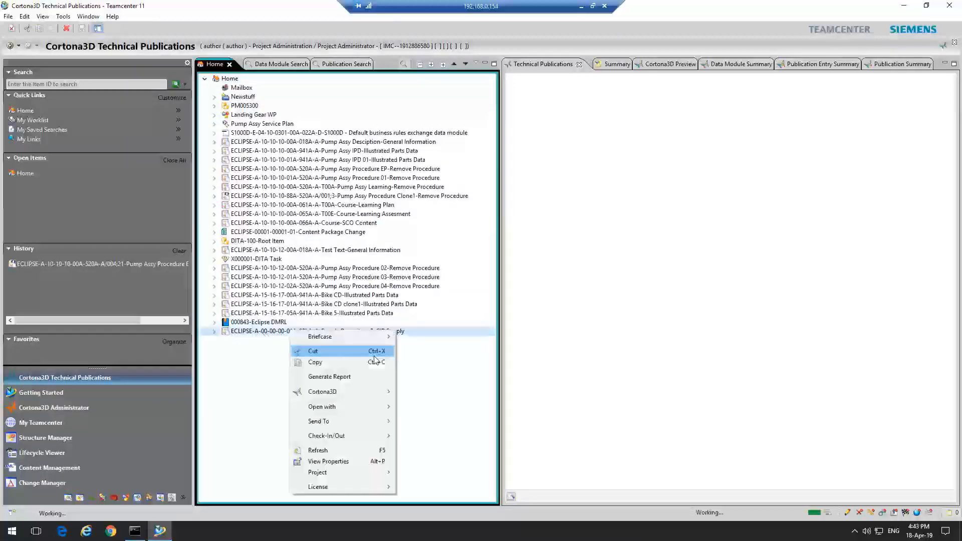
left_click(264, 344)
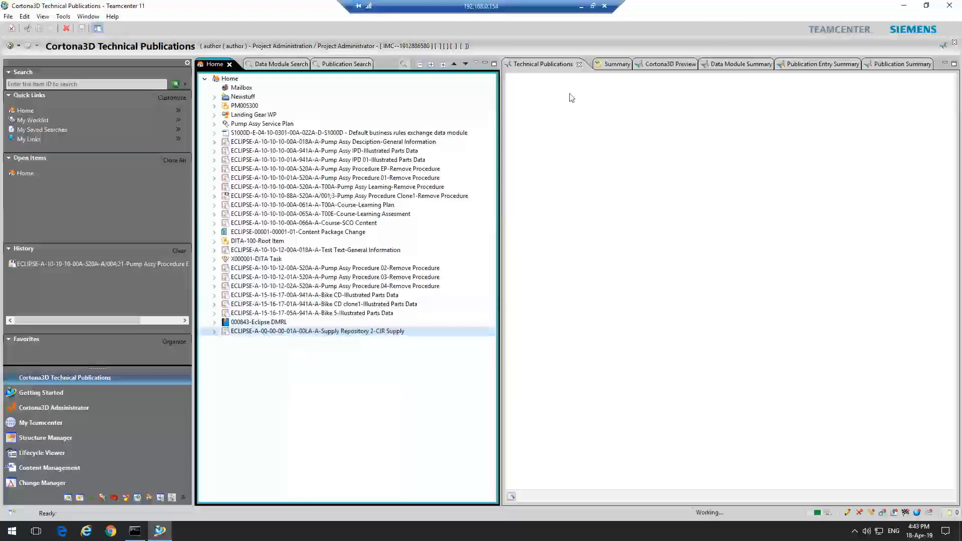
double_click(245, 331)
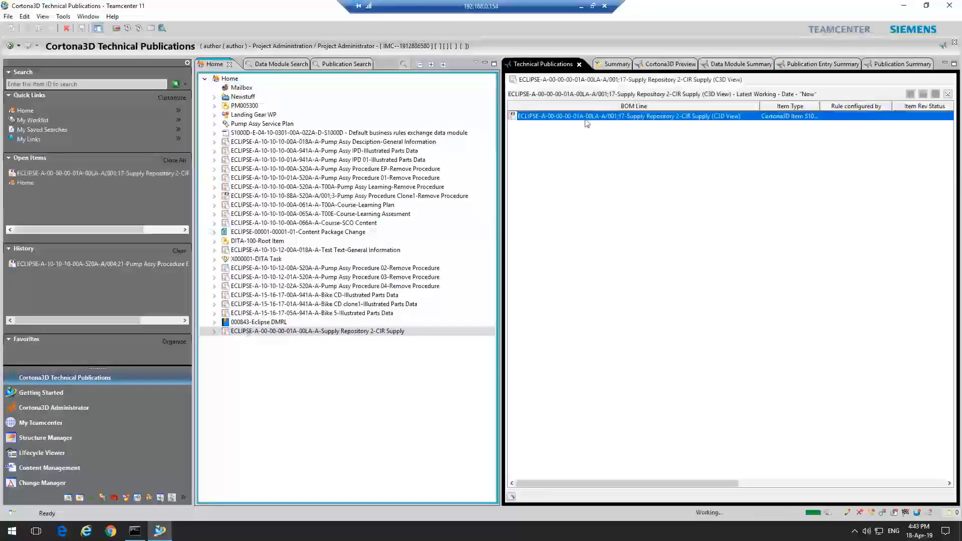
Open the Supply Repository 2 CIR Supply data module for editing with Cortona3D
right_click(582, 116)
mouse_move(645, 167)
left_click(706, 166)
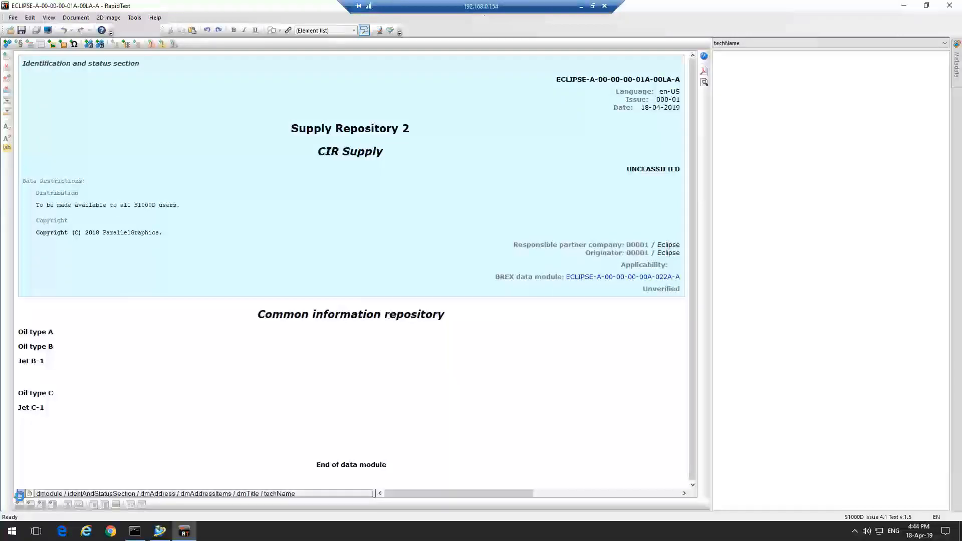
Toggle the XML tag display on and off to inspect the CIR supply entries
left_click(22, 493)
scroll(492, 461, "down", 3)
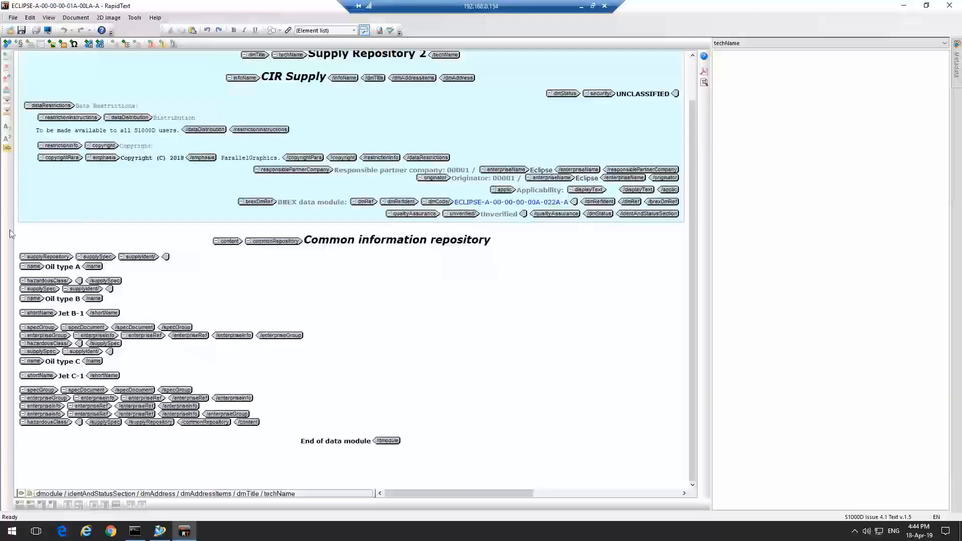
left_click(23, 494)
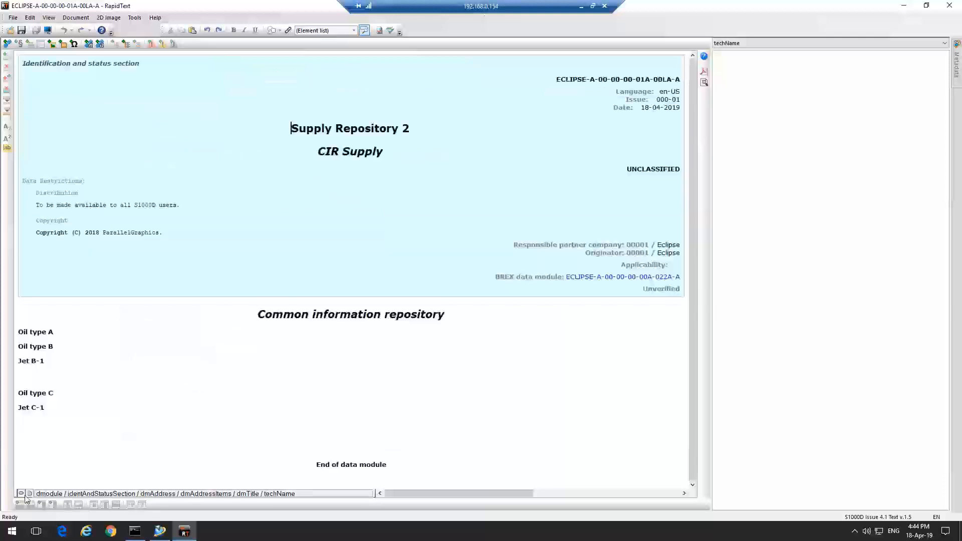
left_click(14, 18)
left_click(75, 17)
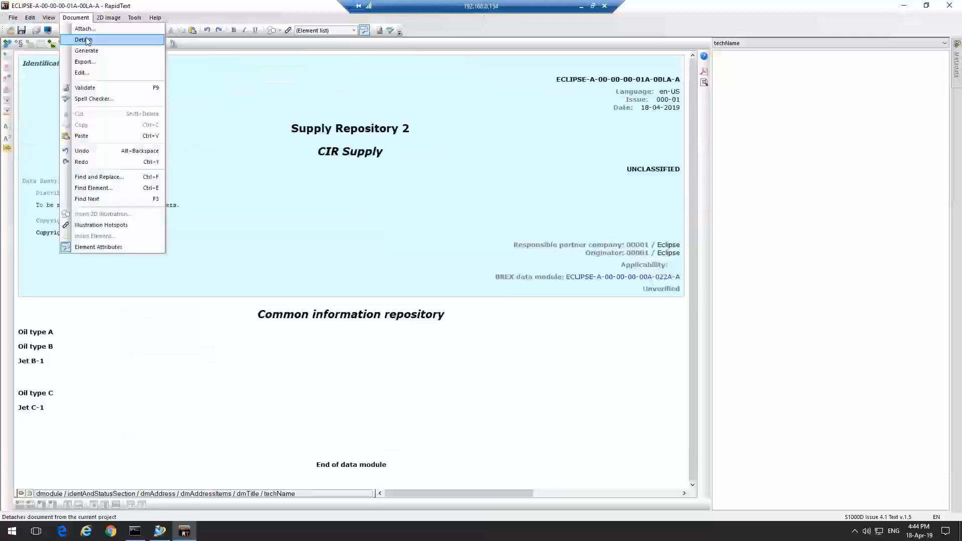
left_click(283, 156)
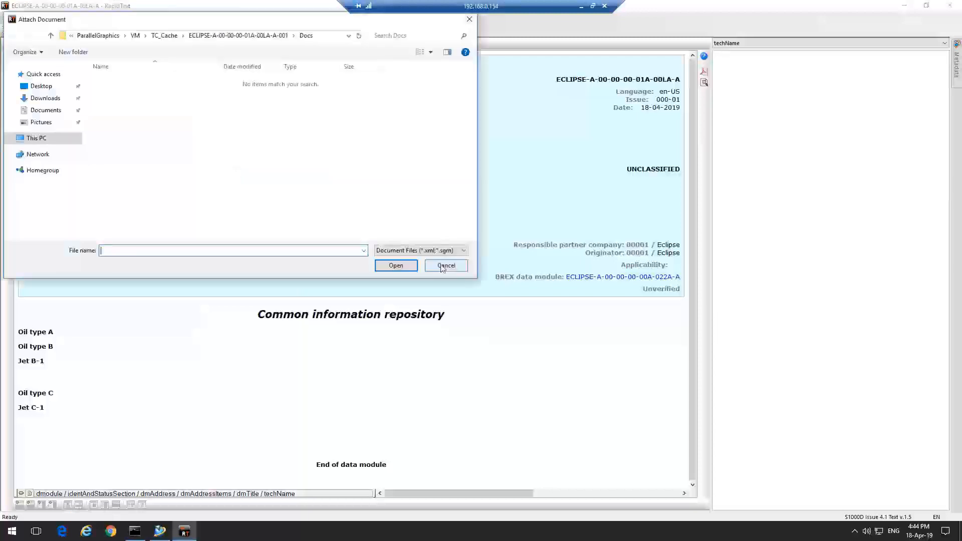
left_click(445, 264)
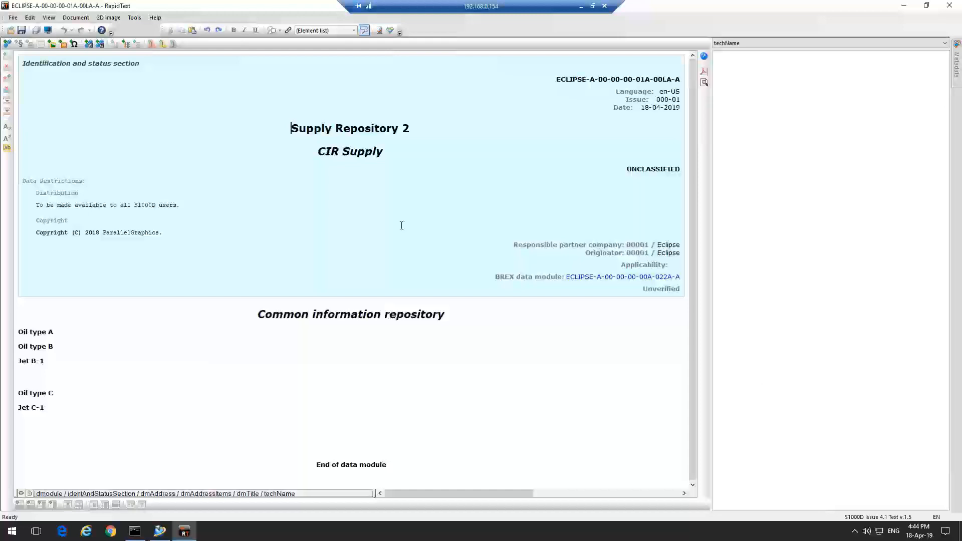
Close the CIR supply project
left_click(13, 17)
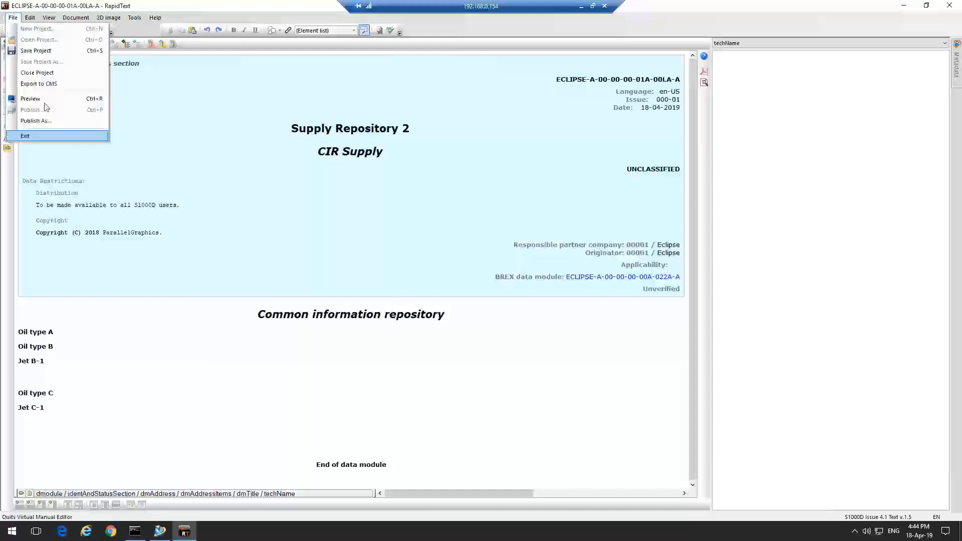
left_click(36, 73)
left_click(514, 288)
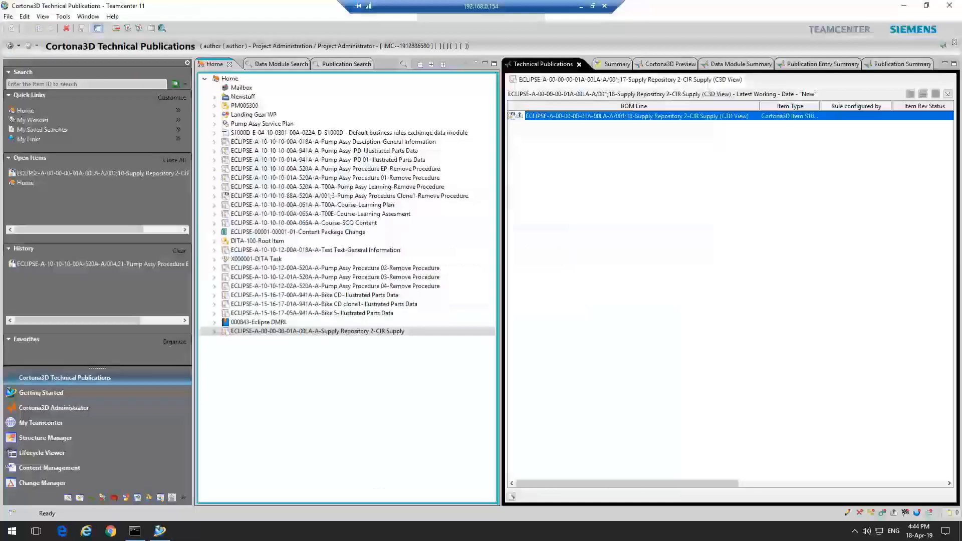
Open the ECLIPSE-A-10-10-10-00A-520A-A Pump Assy Procedure EP-Remove Procedure for editing with Cortona3D
double_click(395, 169)
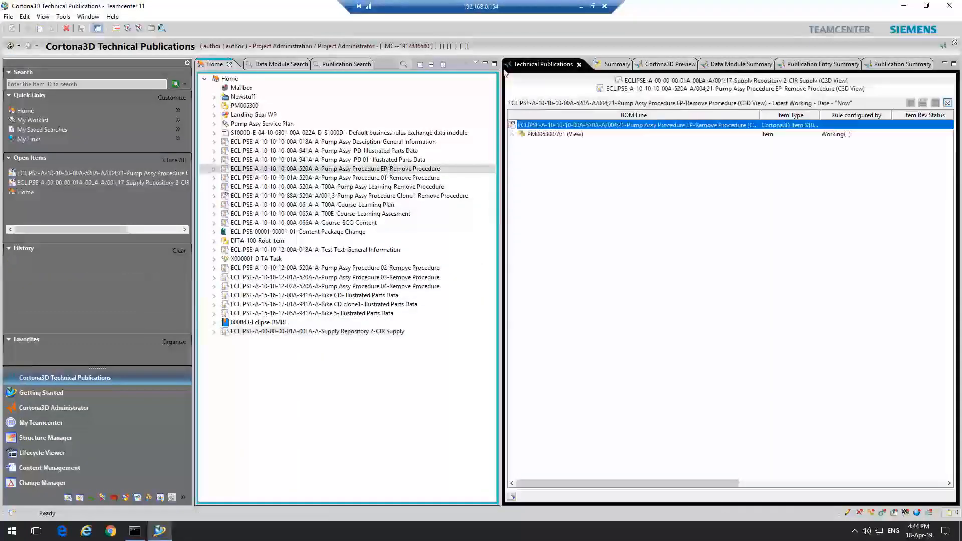
right_click(543, 126)
mouse_move(615, 180)
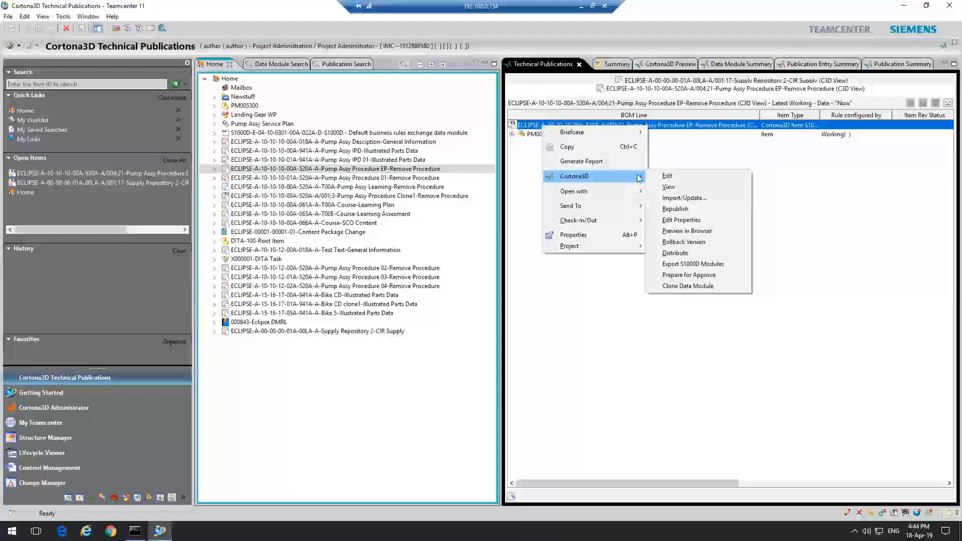
left_click(668, 176)
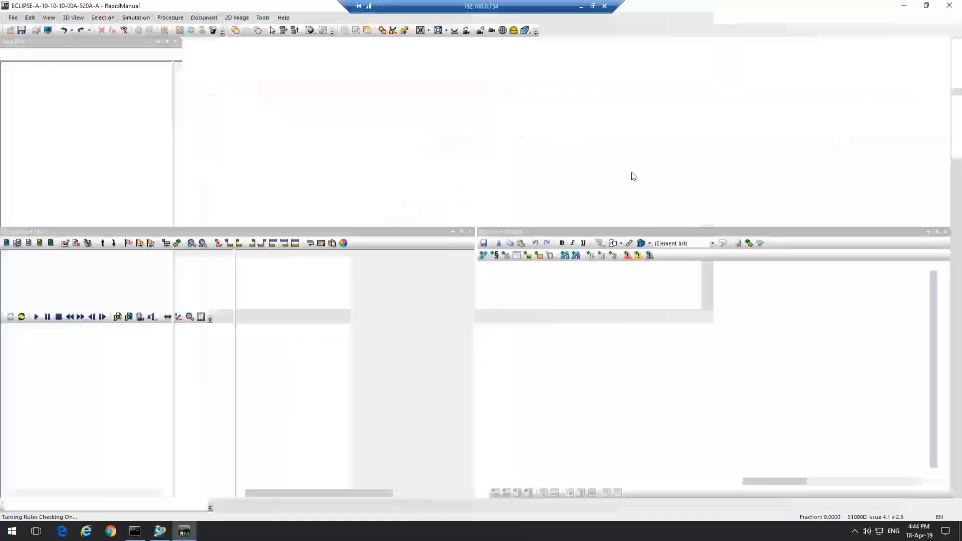
Show the XML tags and insert a new supplyDescr element after the Oil type B supply in Consumables, materials and expendables
scroll(522, 301, "up", 6)
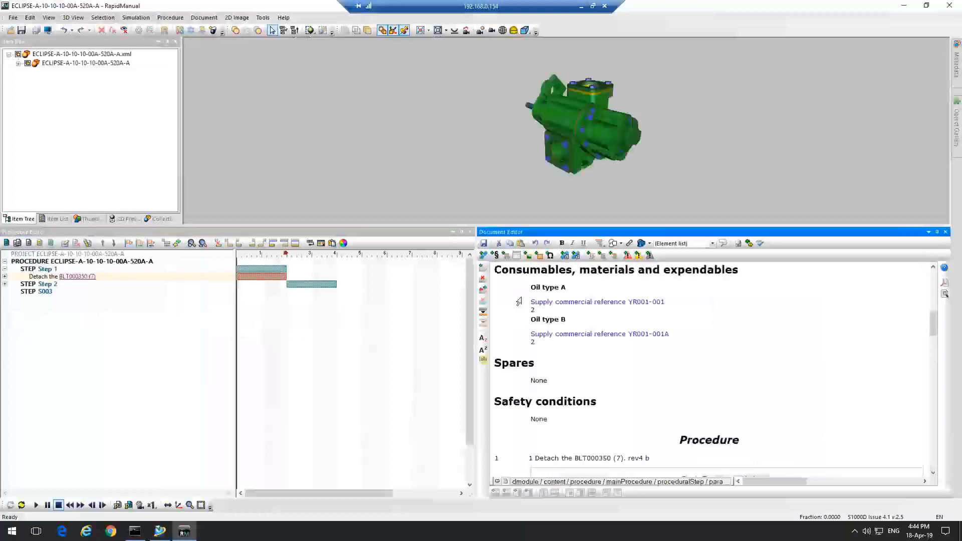
scroll(545, 304, "down", 1)
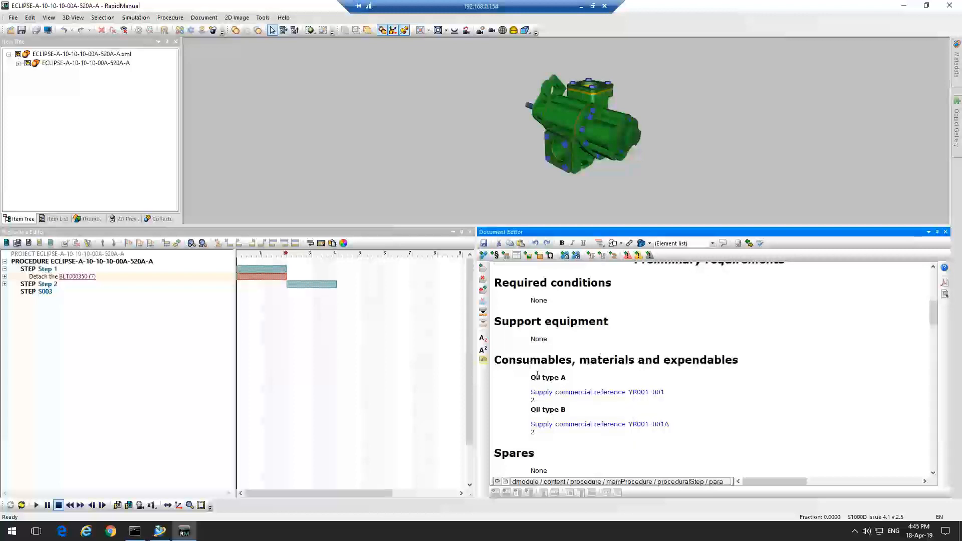
left_click(497, 481)
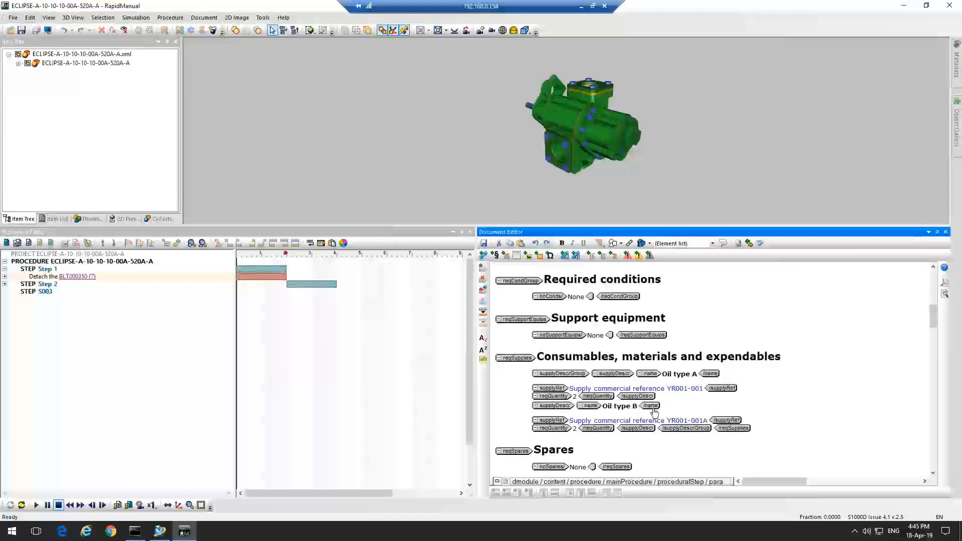
left_click(708, 431)
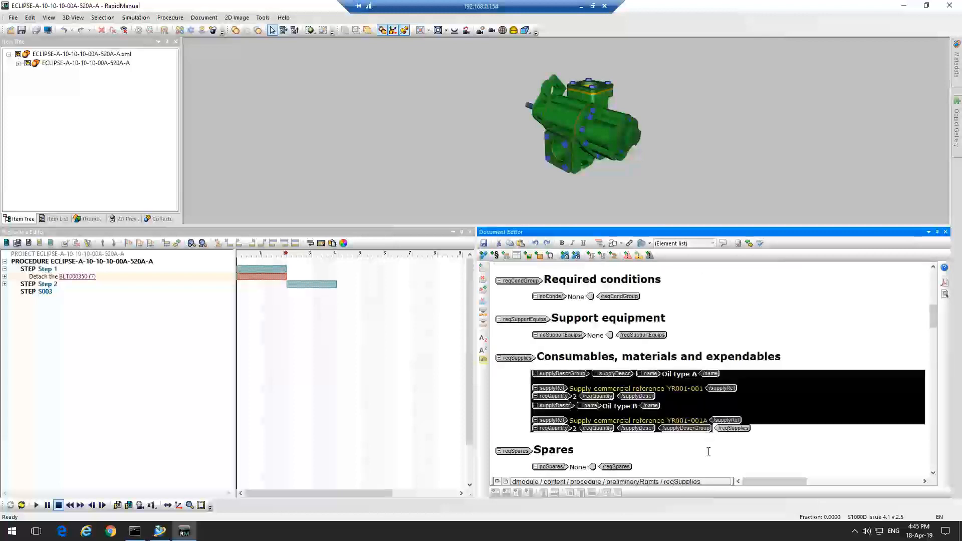
left_click(709, 451)
left_click(712, 439)
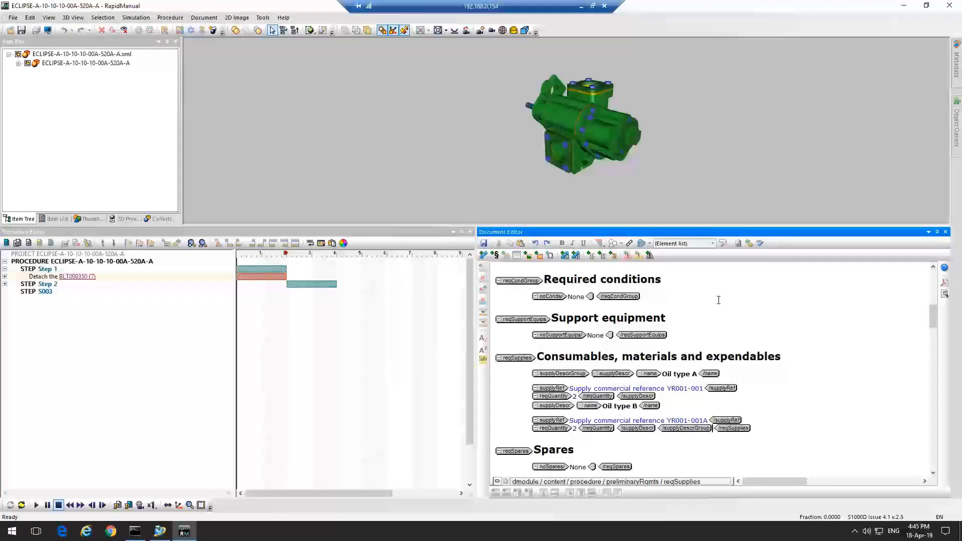
left_click(640, 431)
left_click(685, 243)
left_click(689, 260)
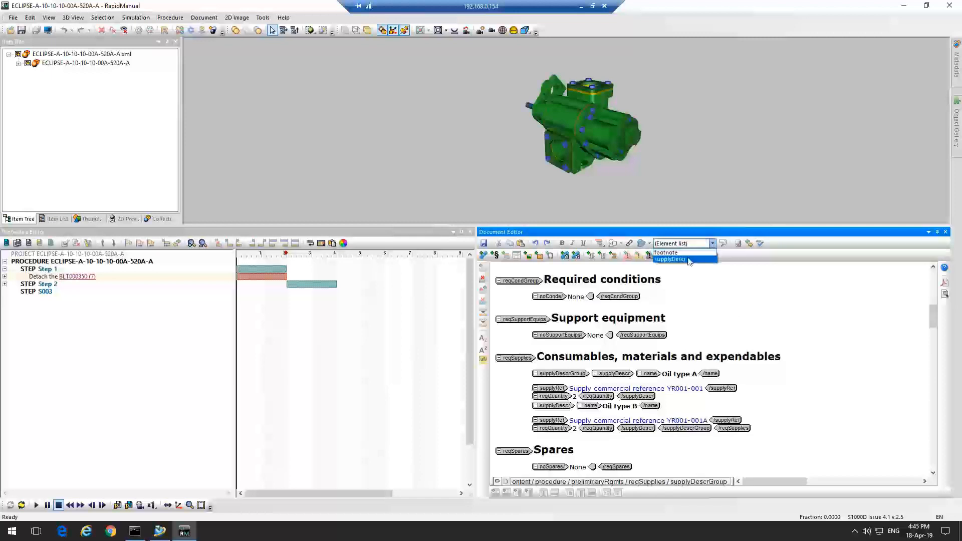
Add a supplyRef to the new supply description, choosing YR001-001B Oil type C from the repository
left_click(712, 243)
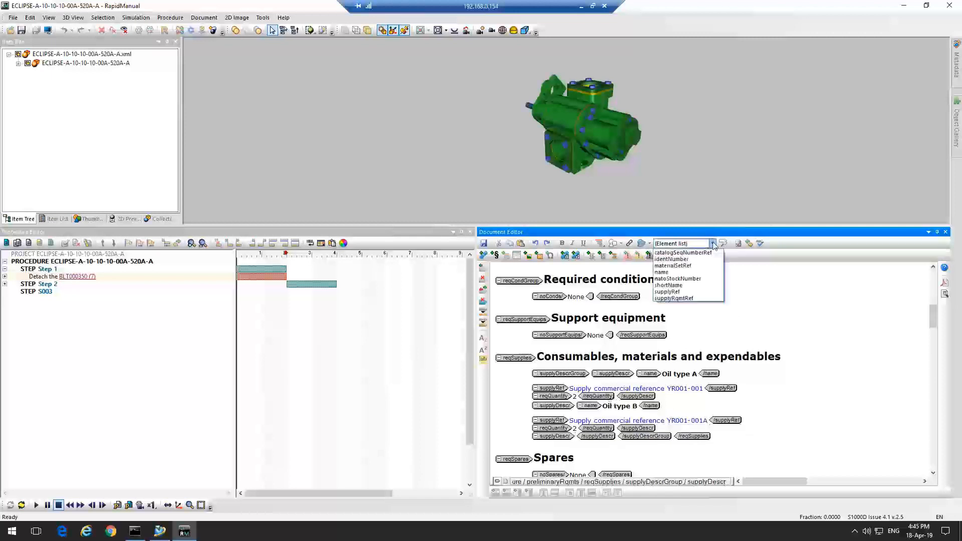
left_click(685, 292)
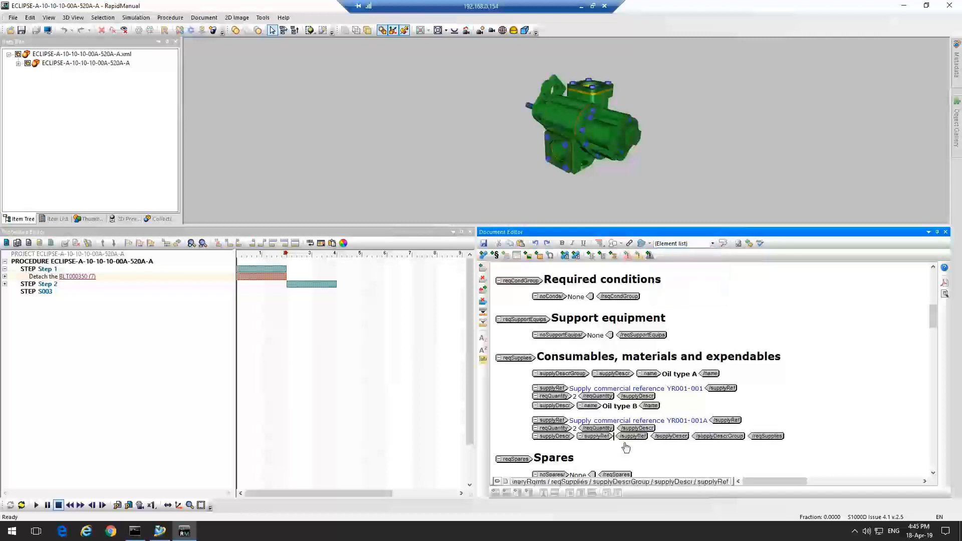
left_click(574, 438)
left_click(615, 435)
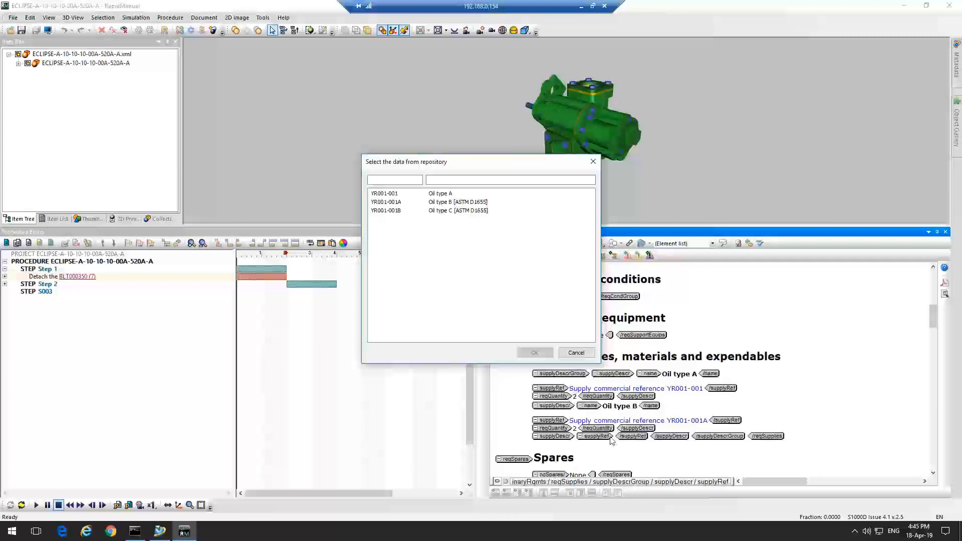
left_click_drag(430, 157, 383, 127)
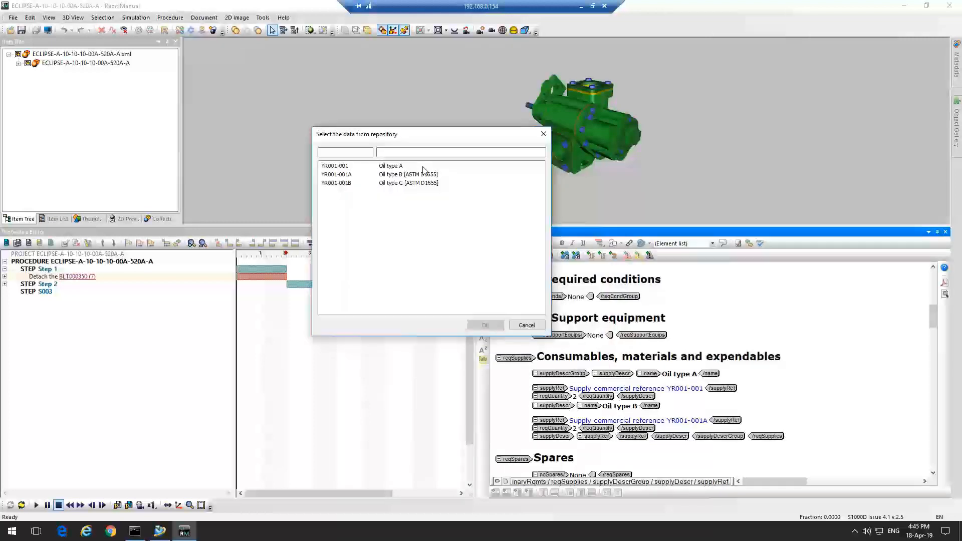
double_click(395, 184)
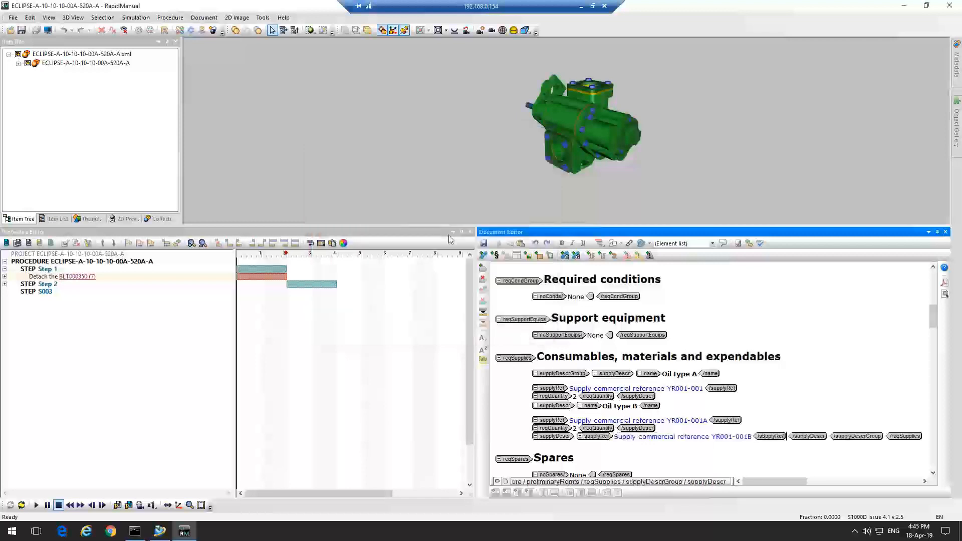
Add a reqQuantity of 1.2 after the Oil type C supply reference and validate the document
left_click(557, 439)
left_click(563, 397)
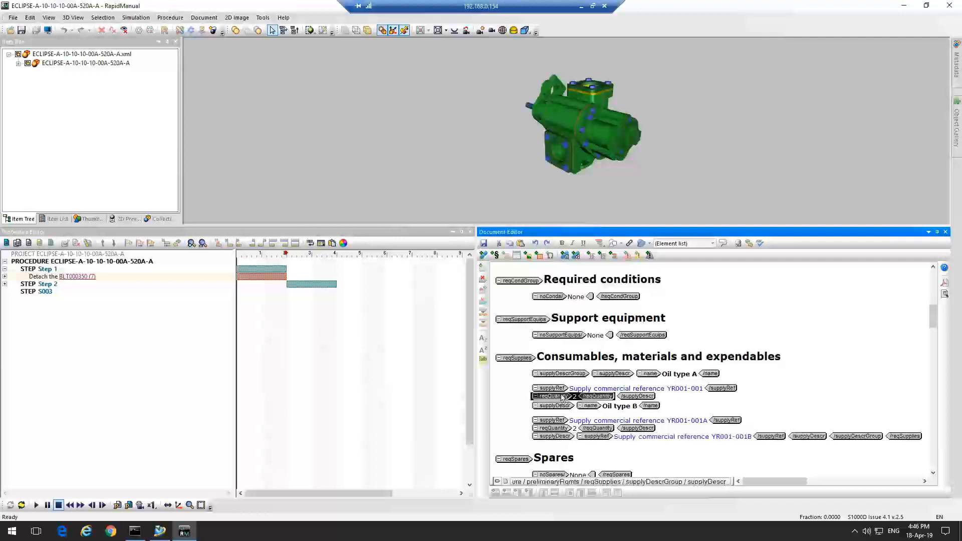
left_click(771, 436)
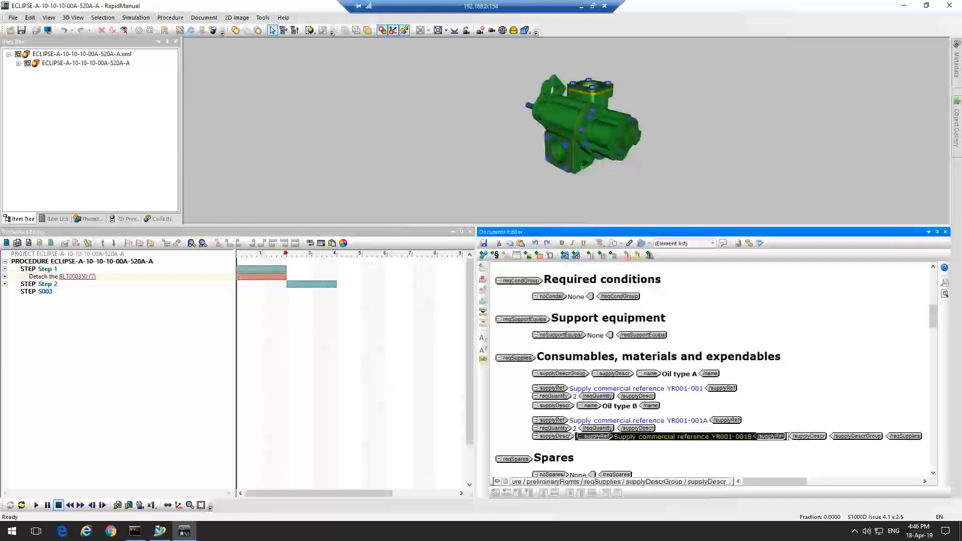
left_click(774, 349)
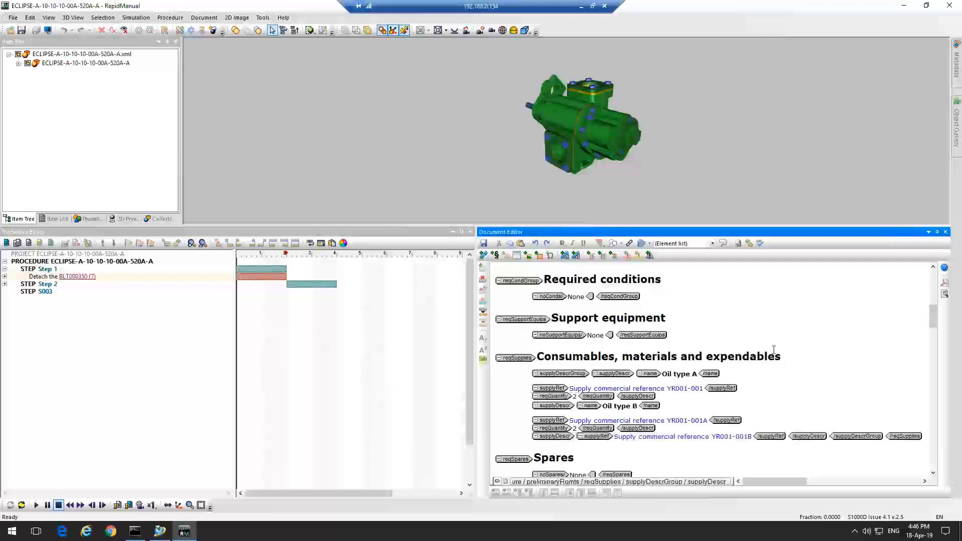
left_click(713, 243)
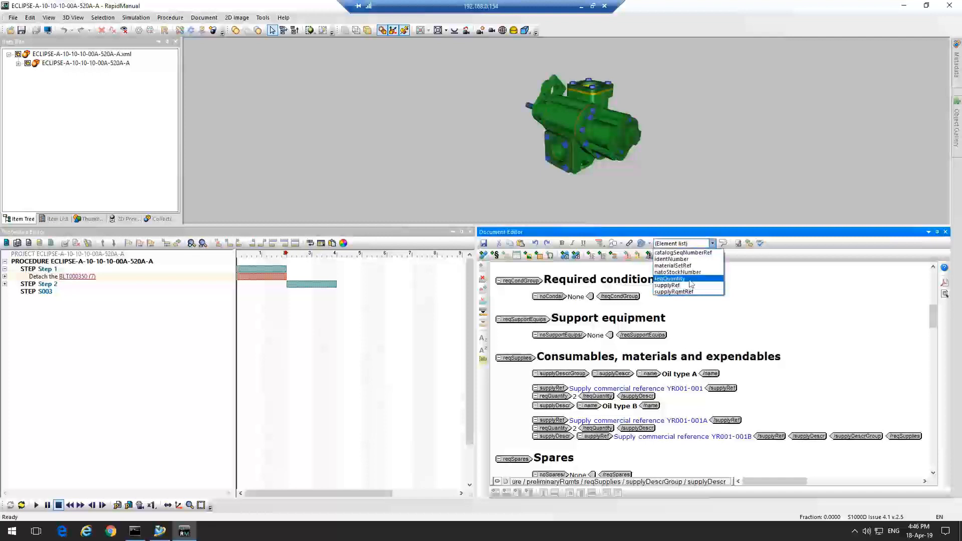
left_click(690, 279)
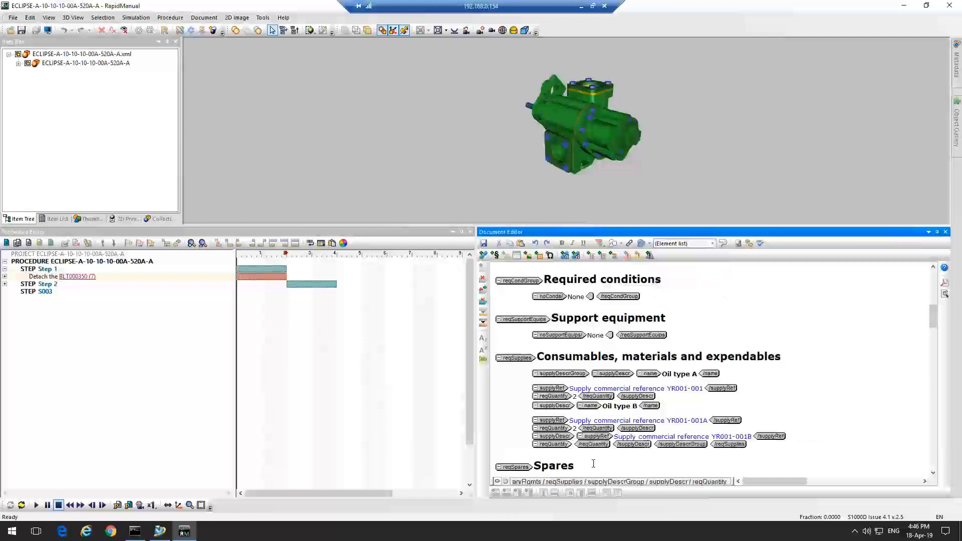
type("1.2")
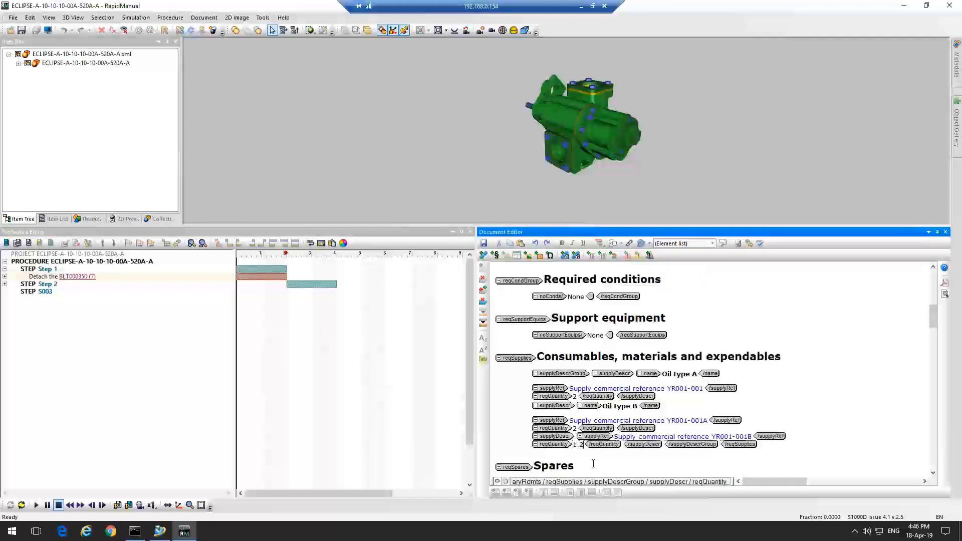
left_click(737, 244)
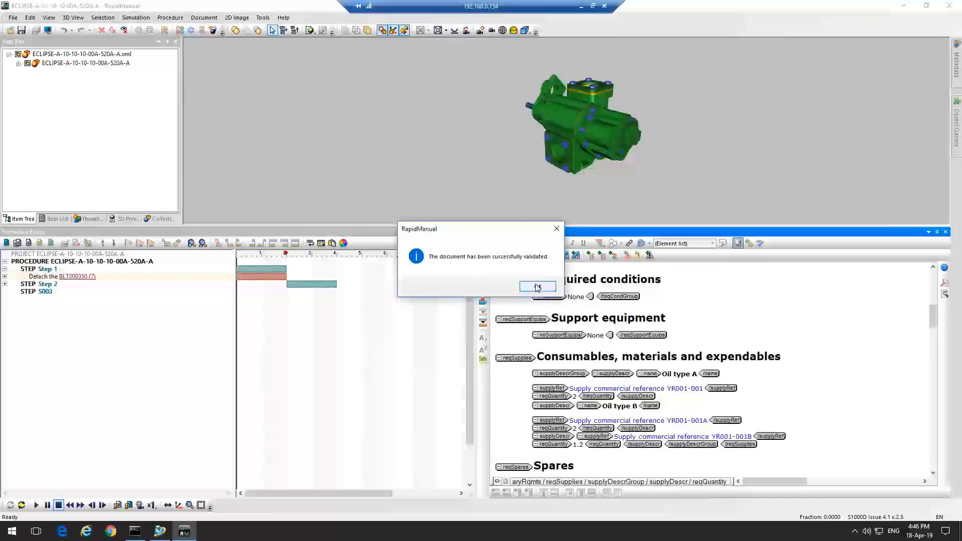
left_click(537, 286)
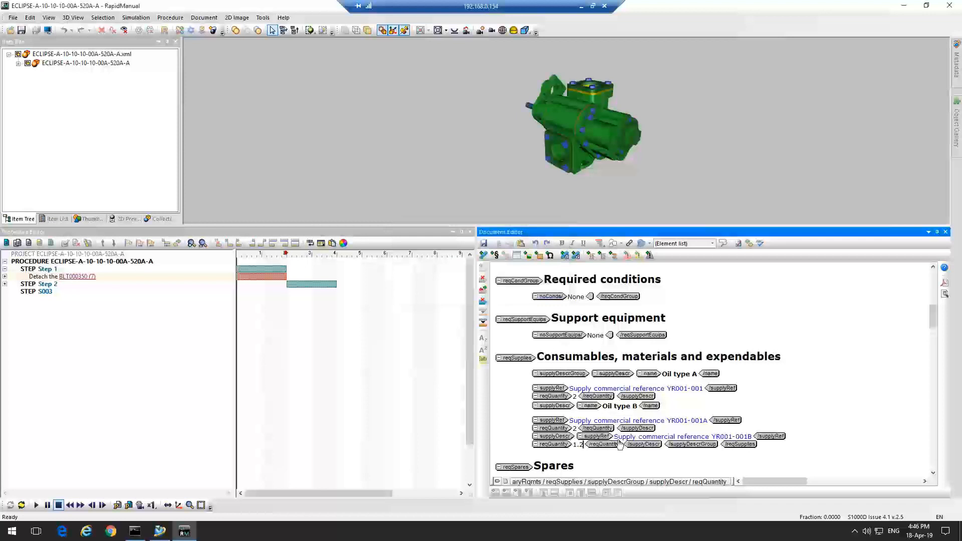
Insert a name element with the text 3 into the new supply description
left_click(551, 406)
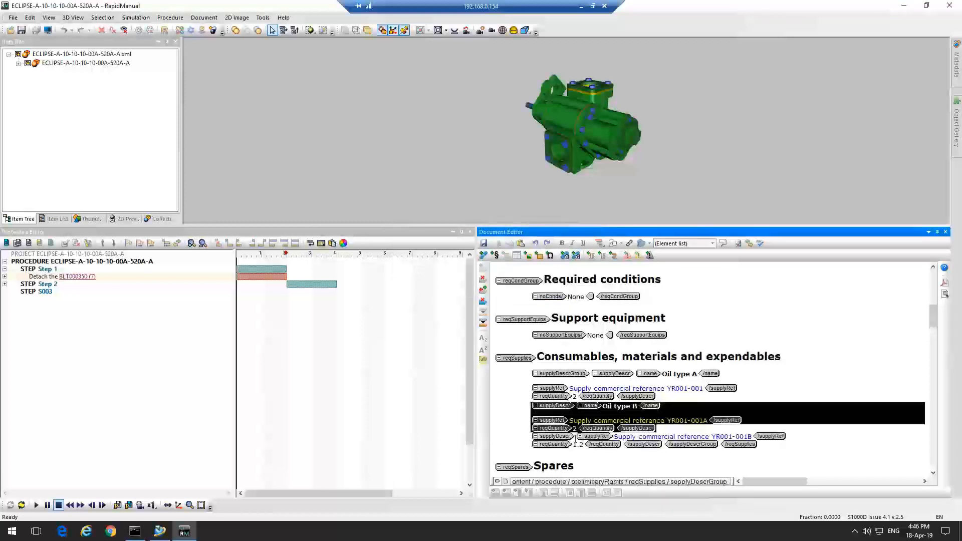
left_click(554, 436)
left_click(578, 441)
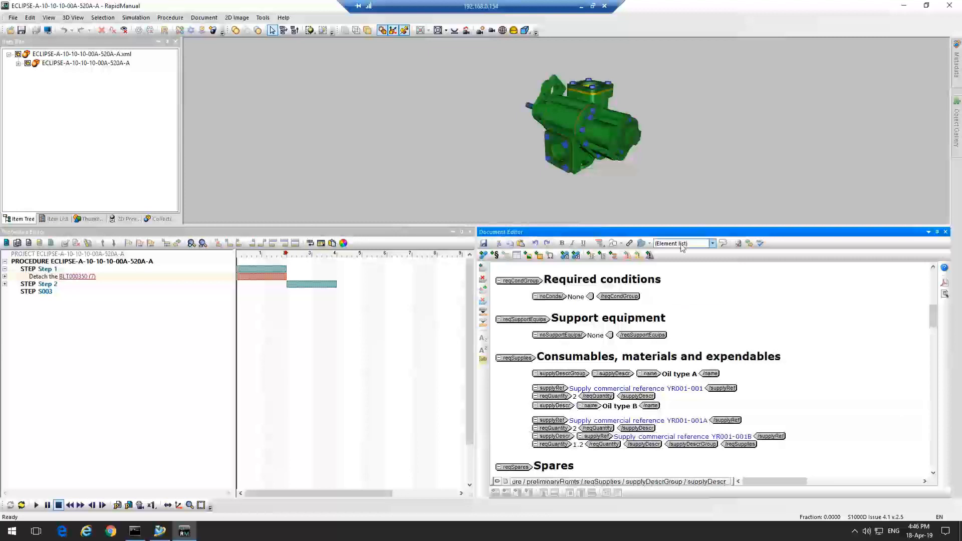
left_click(712, 243)
left_click(662, 272)
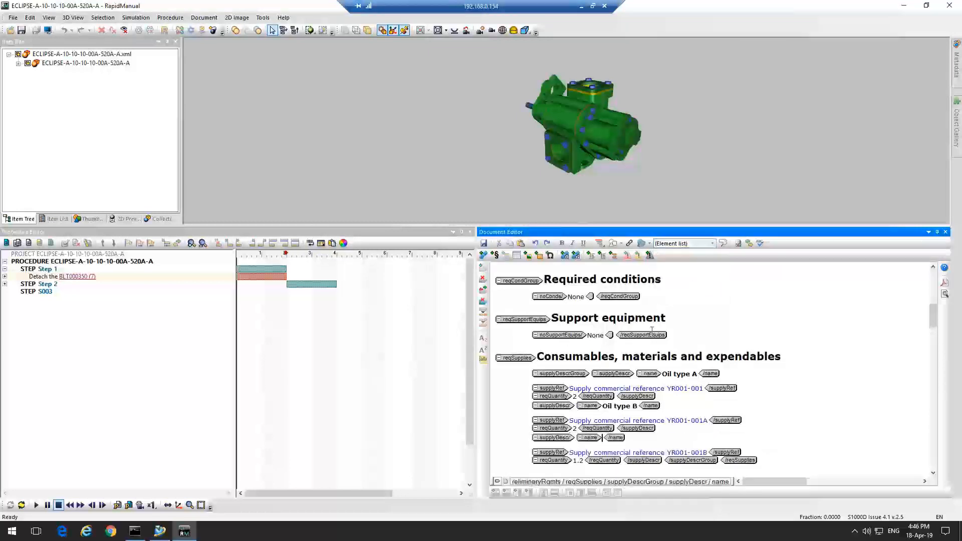
type("3")
left_click(804, 426)
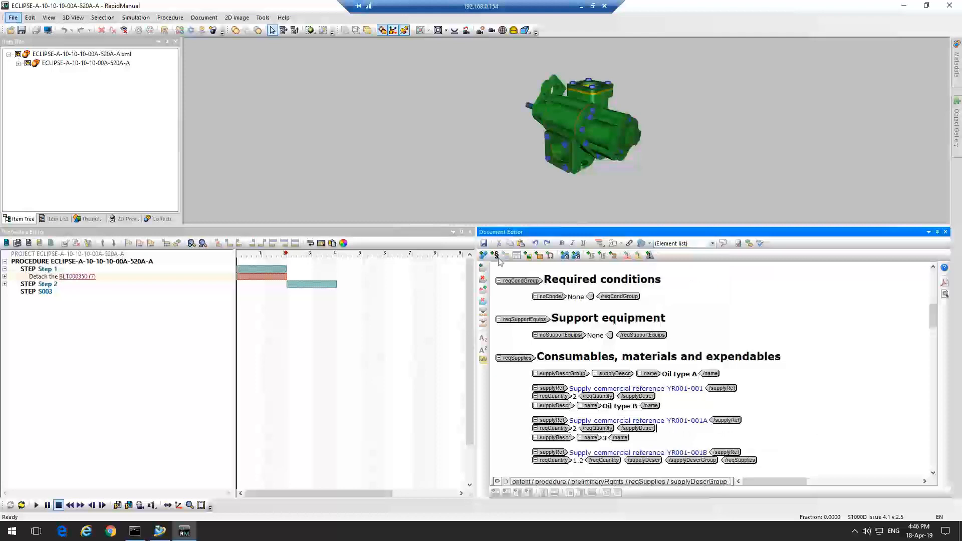
Save the procedure and export the project to the content management system, confirming the prompt
key("ctrl+s")
left_click(12, 17)
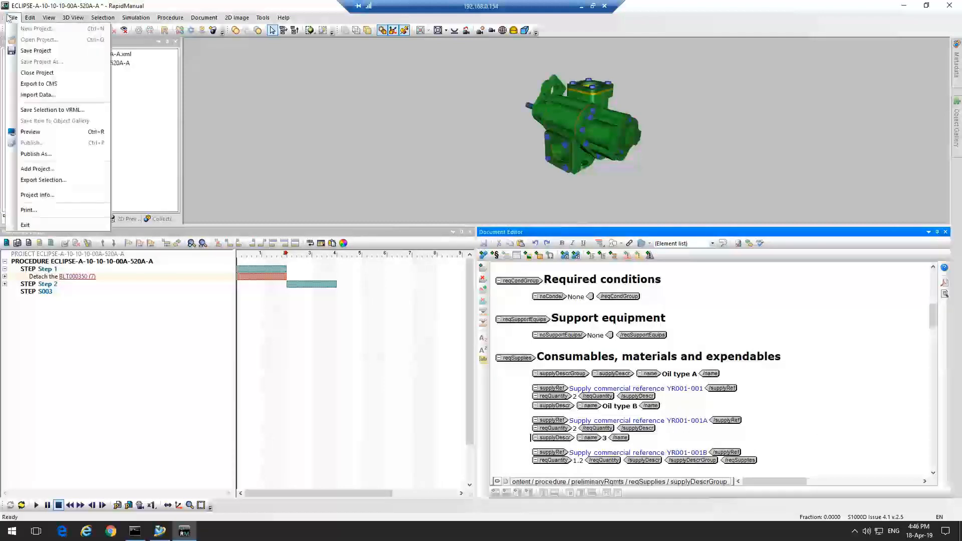
left_click(43, 84)
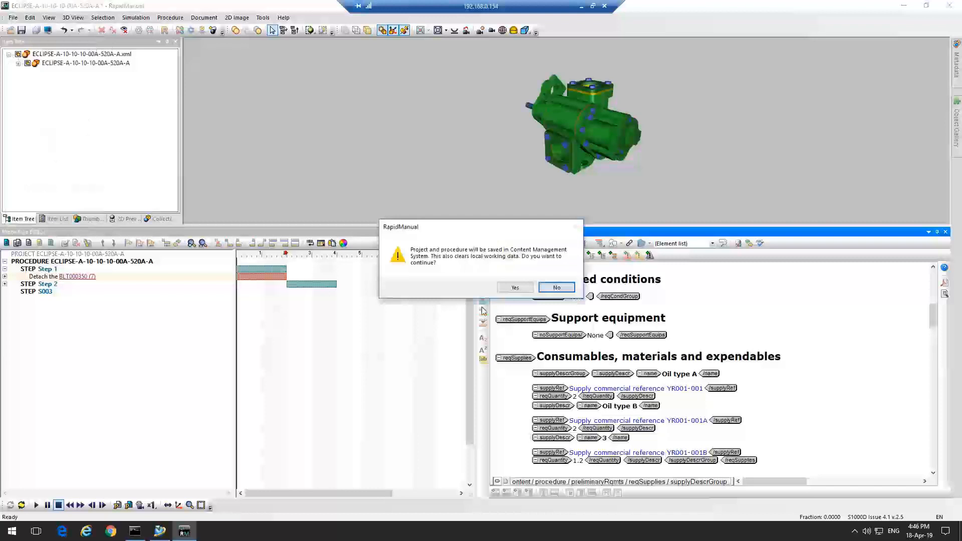
left_click(515, 288)
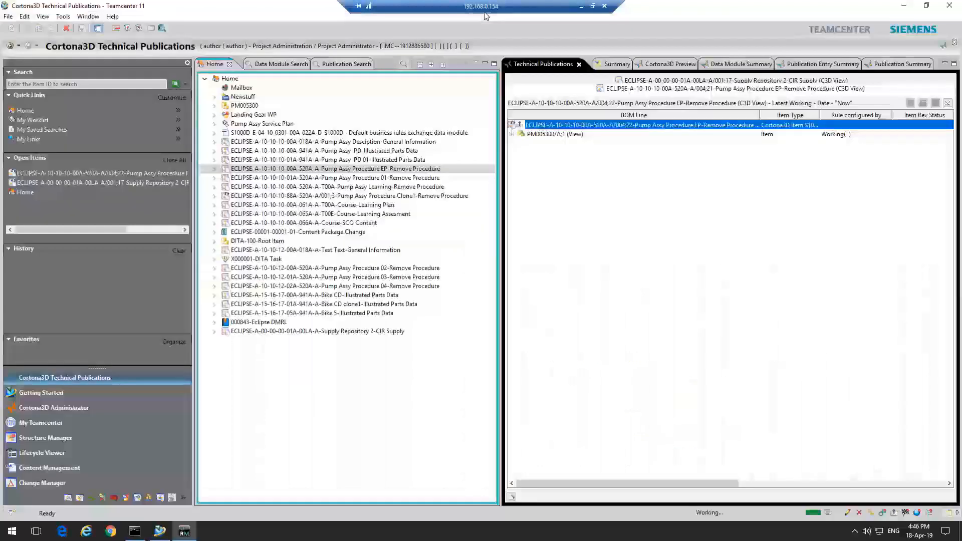
Expand the Pump Assy Procedure EP-Remove Procedure item and review its consumables in the Cortona3D Preview
left_click(214, 169)
left_click(672, 64)
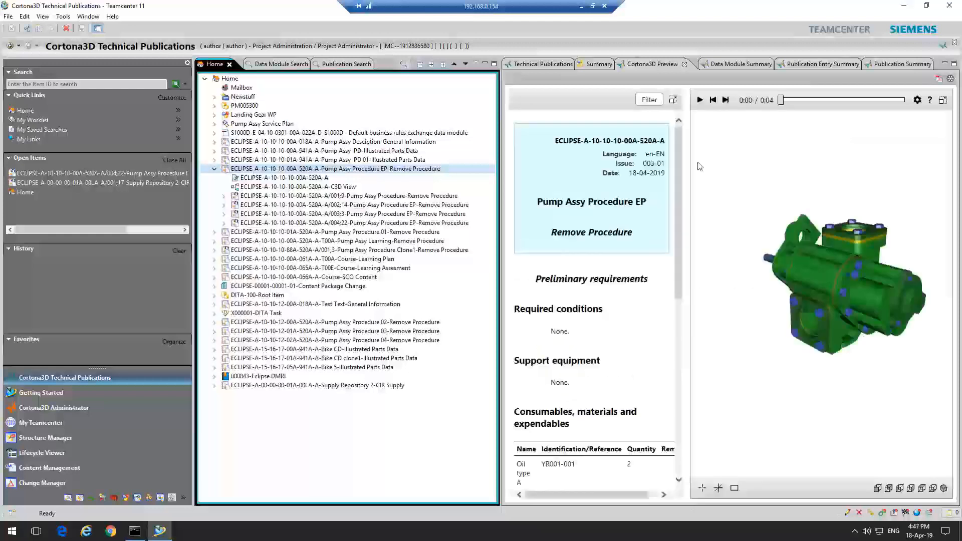
left_click_drag(676, 269, 675, 375)
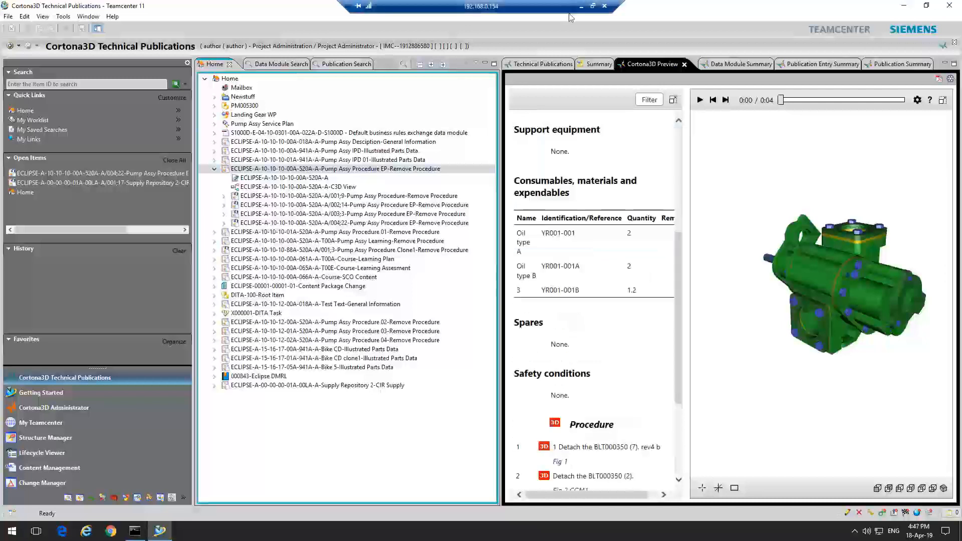
Open the ECLIPSE-A-00-00-00-01A-00LA-A Supply Repository 2-CIR Supply for editing with Cortona3D
double_click(318, 387)
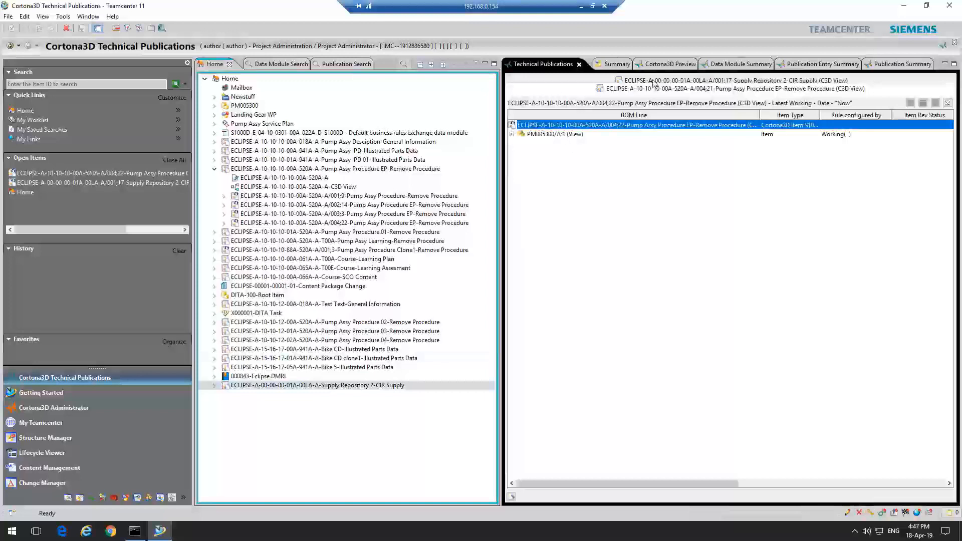
right_click(588, 125)
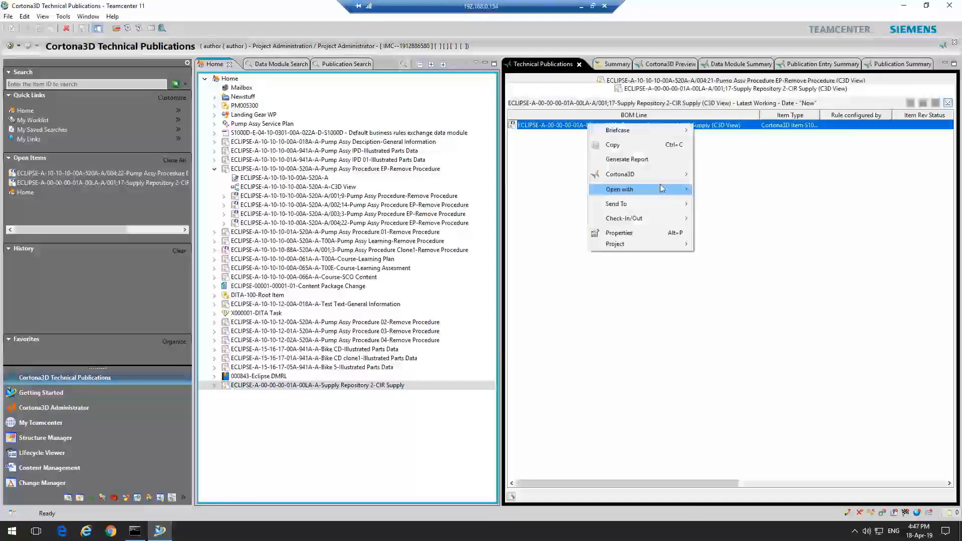
left_click(703, 175)
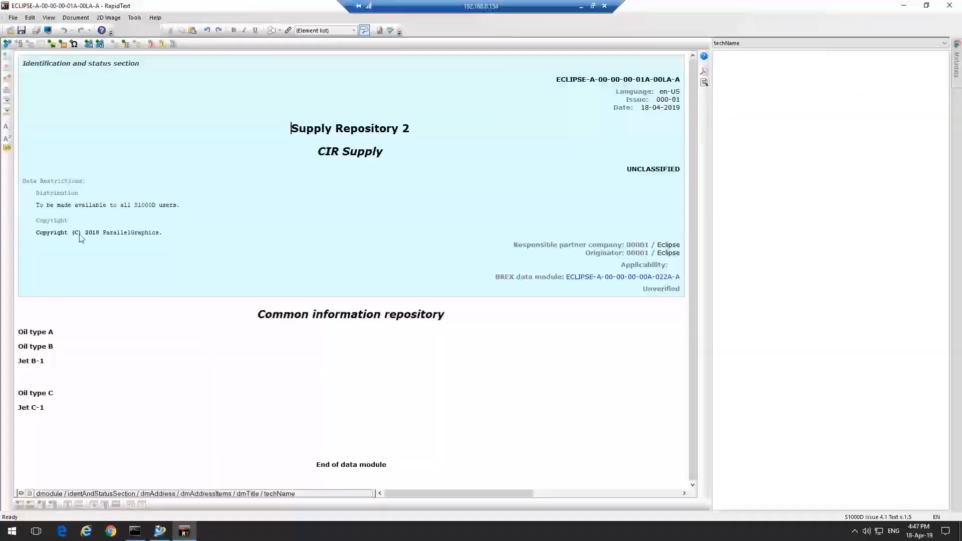
Rename the Oil type A supply in the repository to Oil type A (modified)
left_click(32, 332)
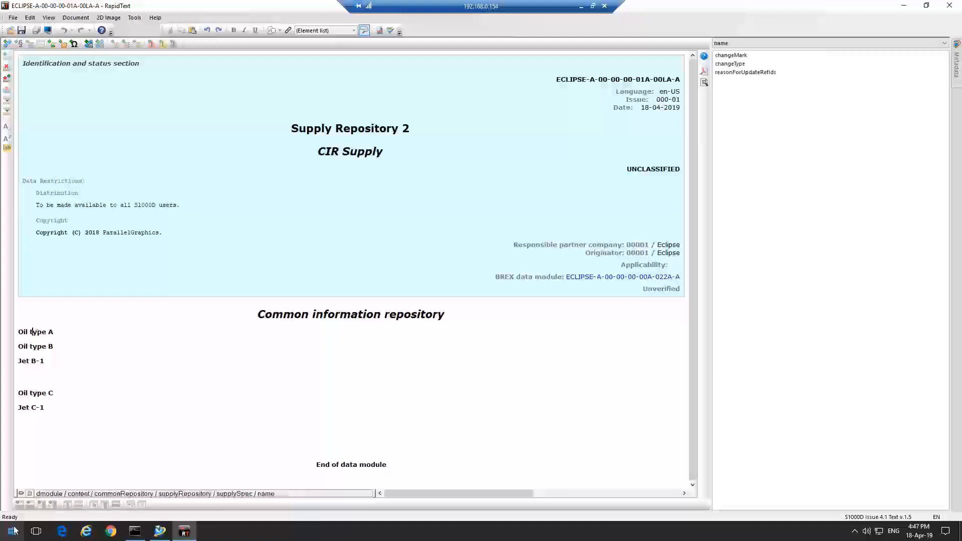
left_click(21, 494)
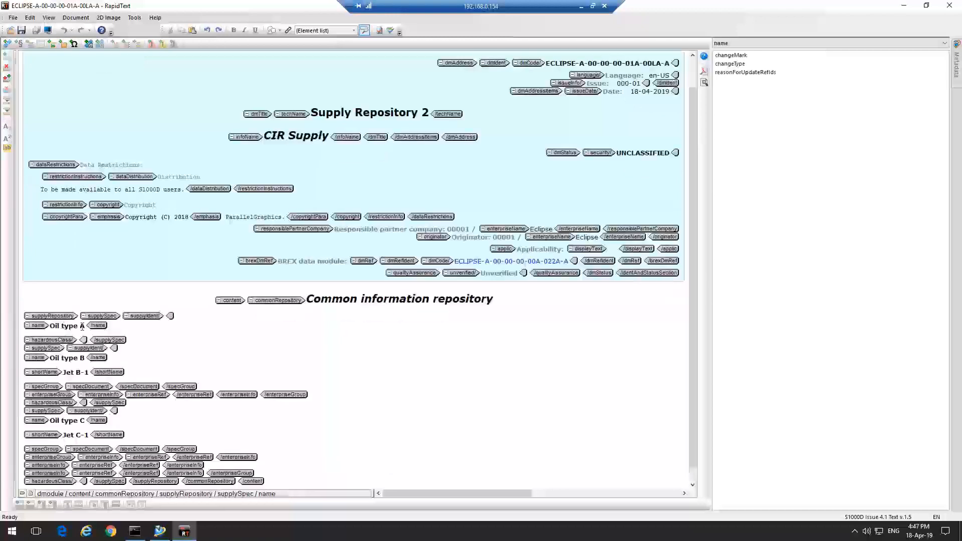
key("End")
type("(")
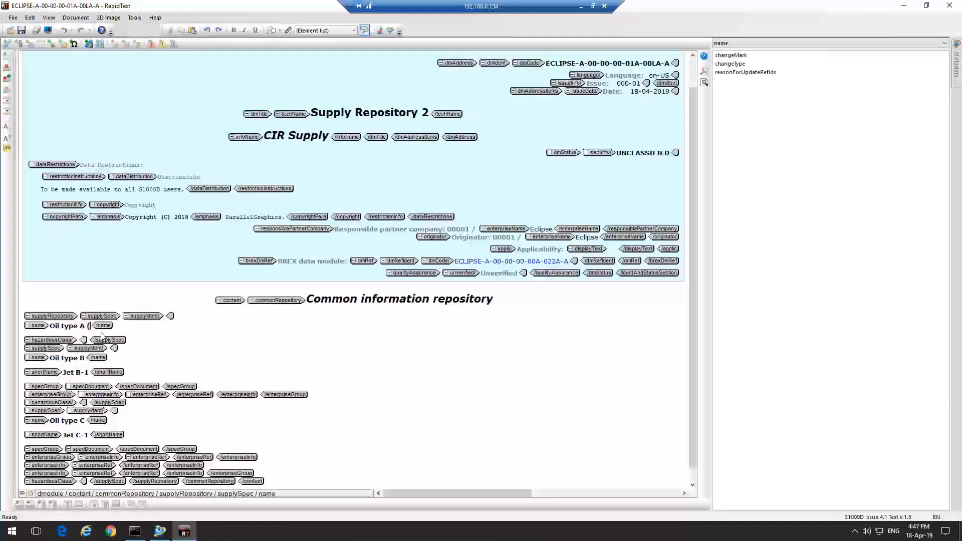
type("modified)")
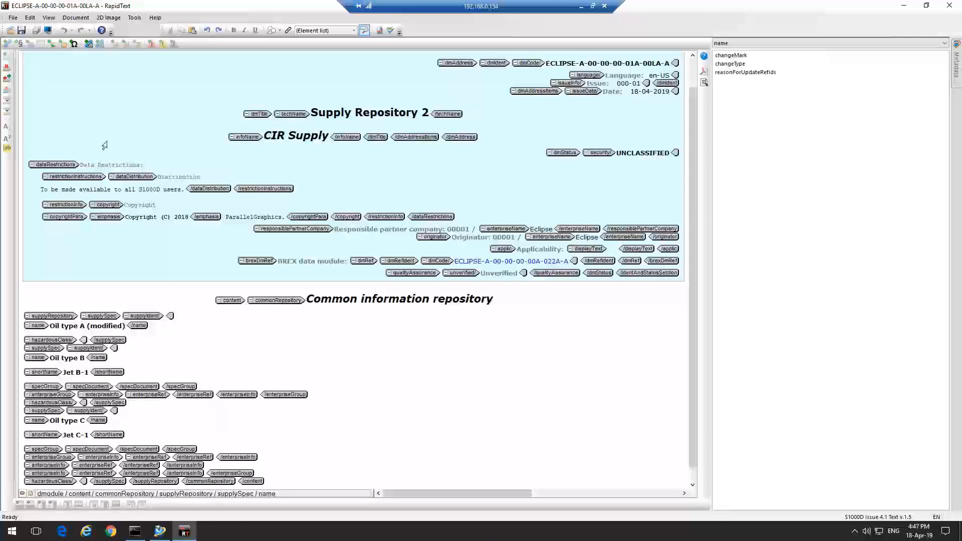
Export the supply repository to the content management system, confirming the prompt
left_click(13, 17)
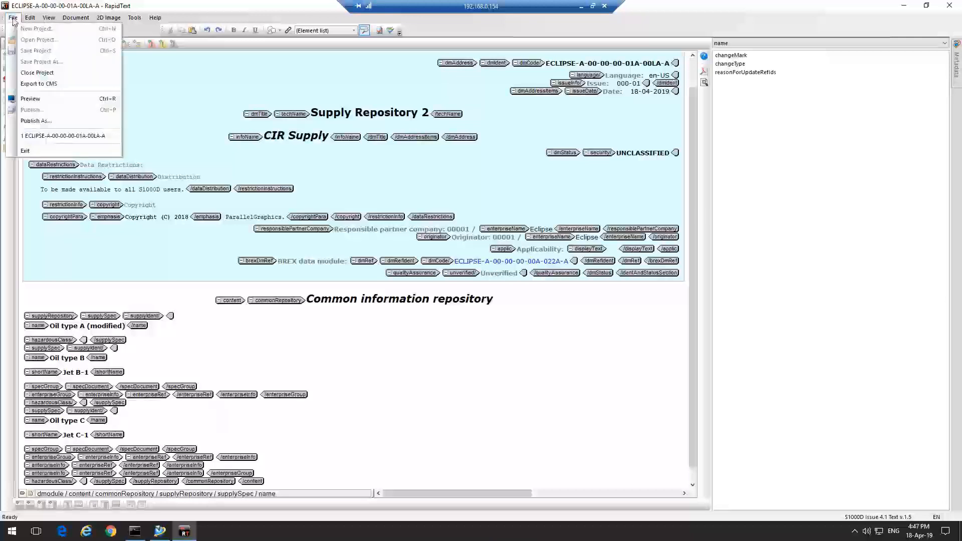
left_click(30, 81)
left_click(516, 288)
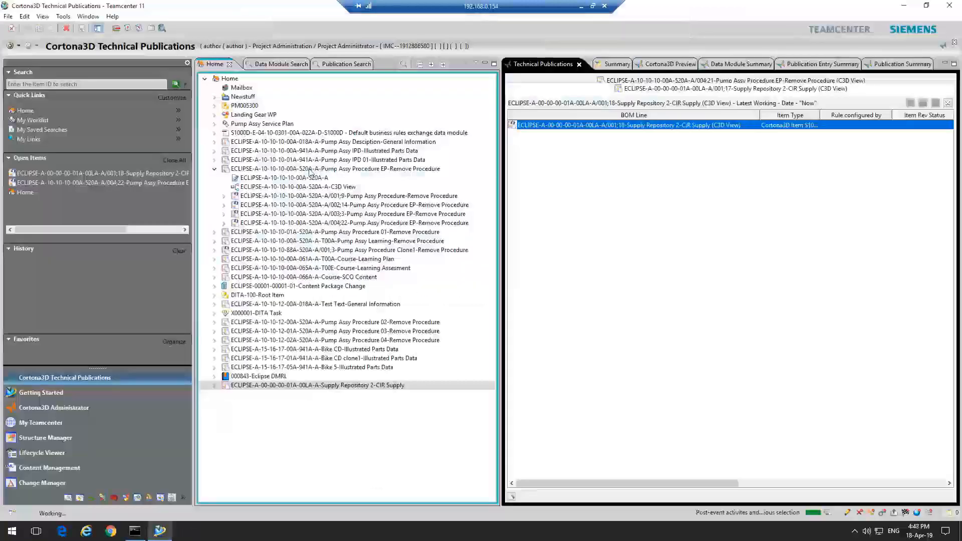
Republish the Pump Assy Procedure EP-Remove Procedure through Cortona3D and acknowledge completion
right_click(309, 171)
mouse_move(365, 249)
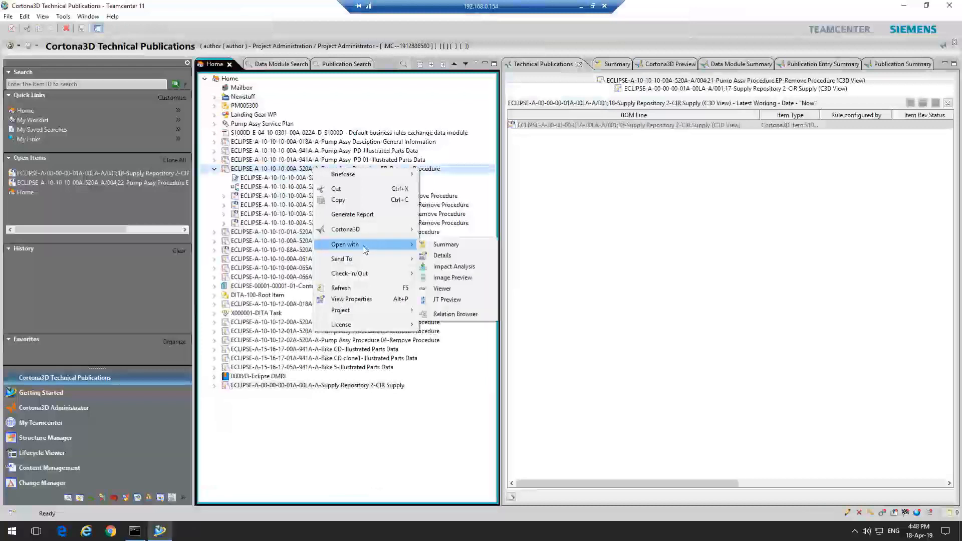
mouse_move(368, 231)
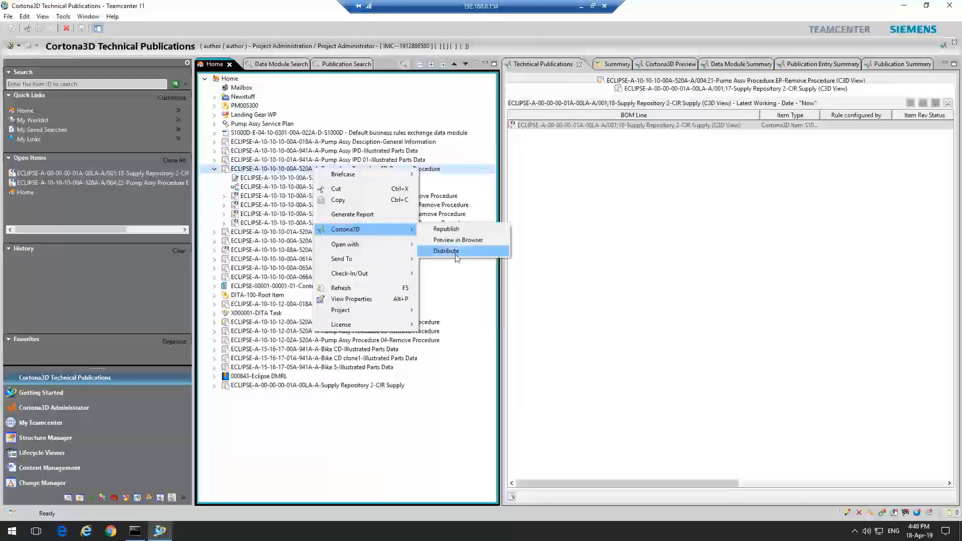
left_click(443, 229)
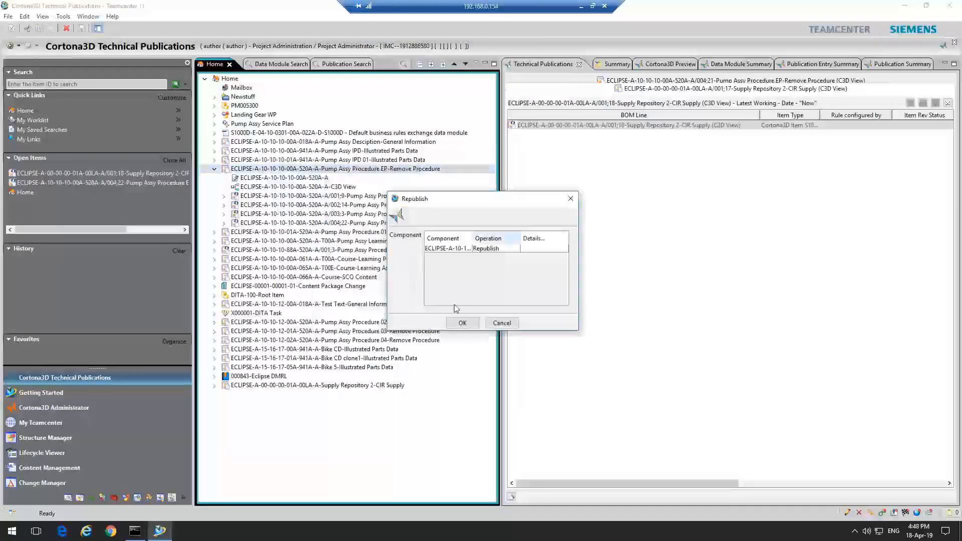
left_click(462, 323)
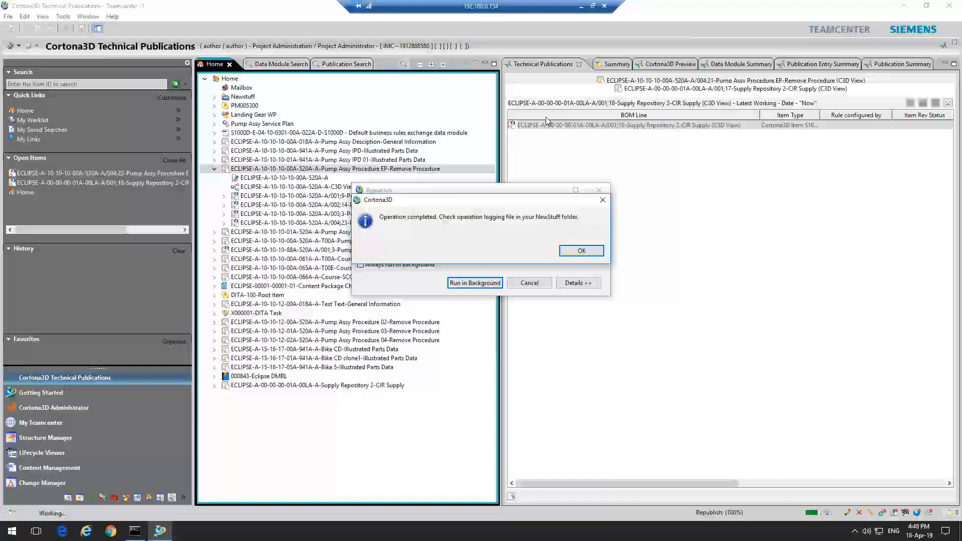
left_click(581, 255)
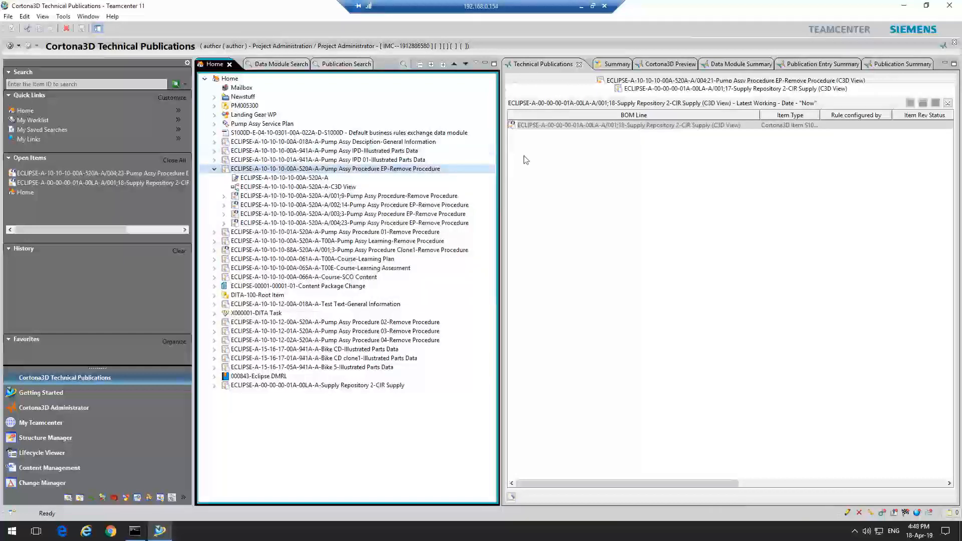
Review the republished procedure's consumables table in the Cortona3D Preview
left_click(669, 64)
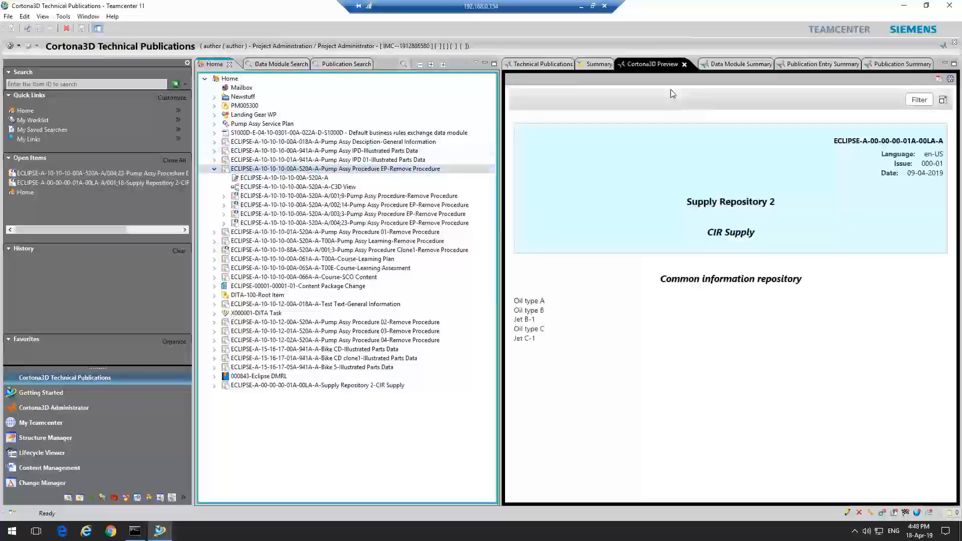
left_click(257, 186)
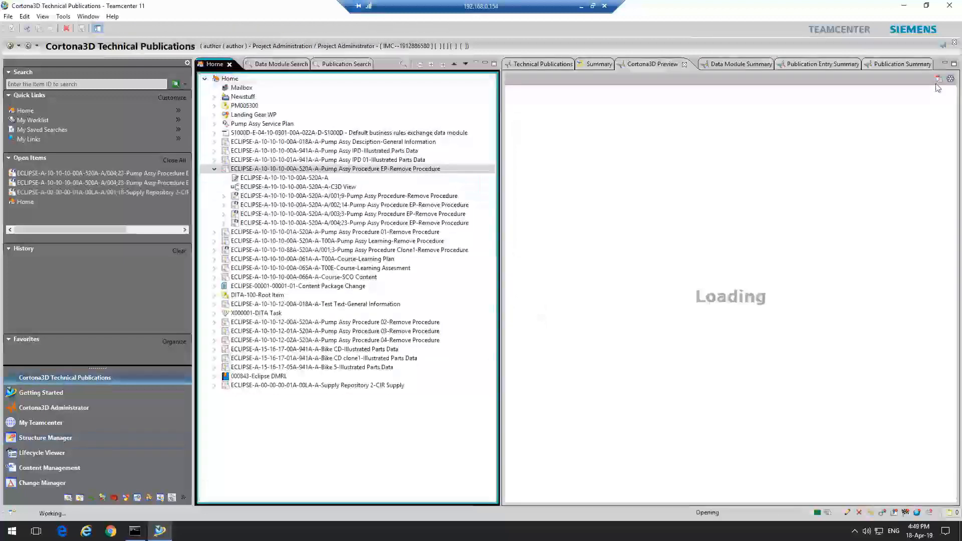
left_click(663, 65)
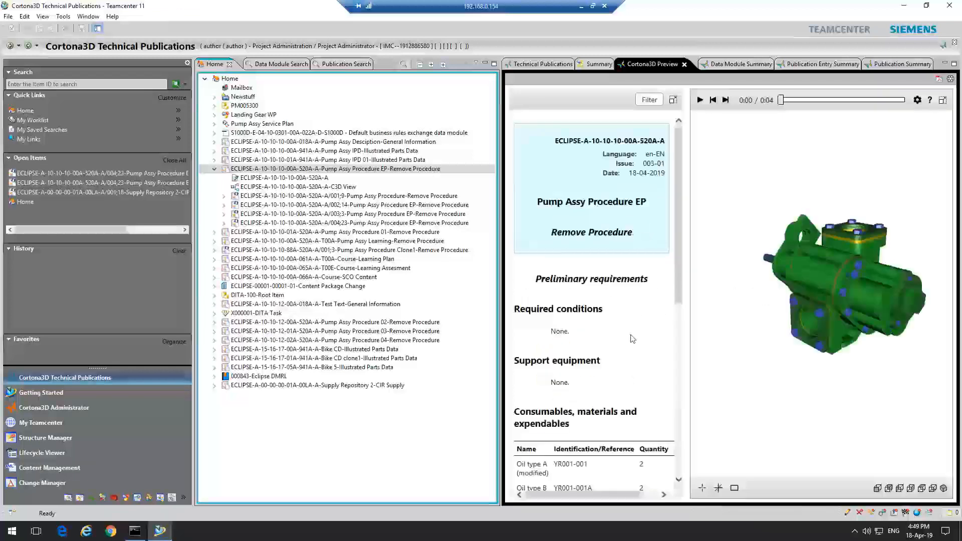
scroll(686, 310, "down", 1)
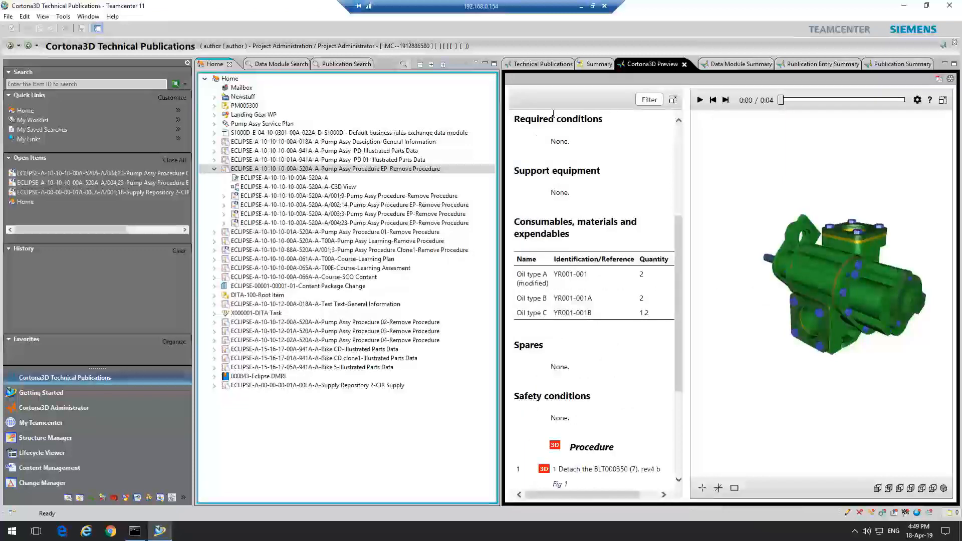
mouse_move(681, 341)
left_mouse_down()
mouse_move(681, 302)
mouse_move(680, 356)
mouse_move(680, 337)
left_mouse_up()
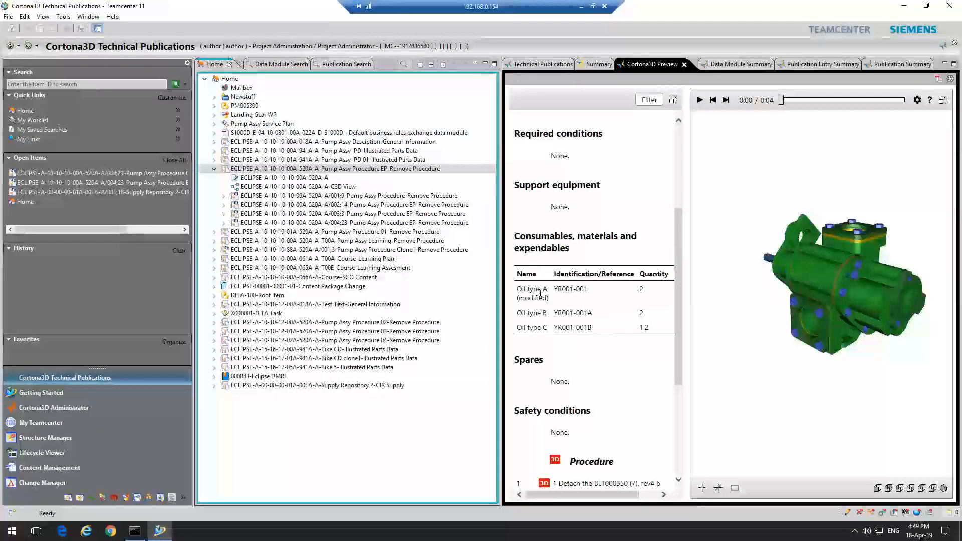
mouse_move(677, 290)
left_mouse_down()
mouse_move(680, 307)
mouse_move(682, 295)
left_mouse_up()
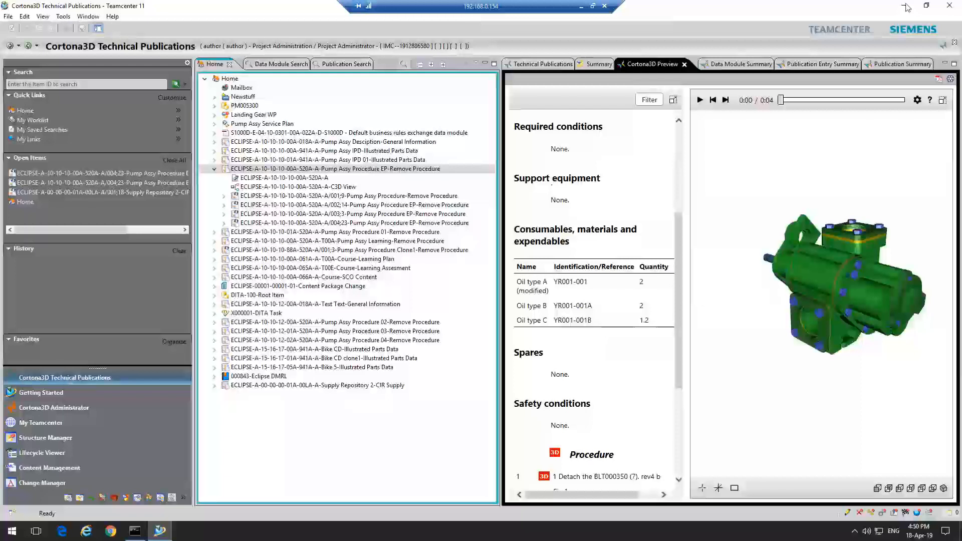
left_click(582, 10)
left_click(542, 201)
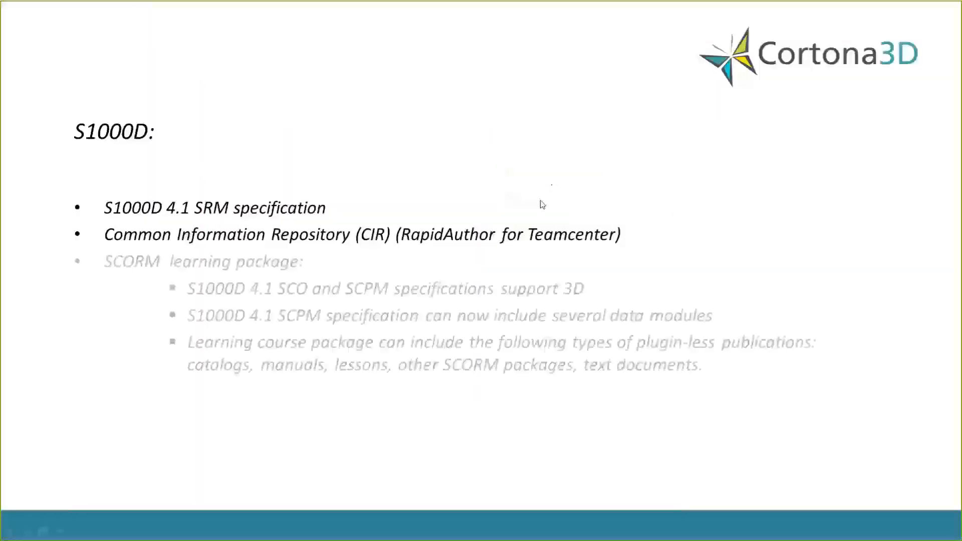
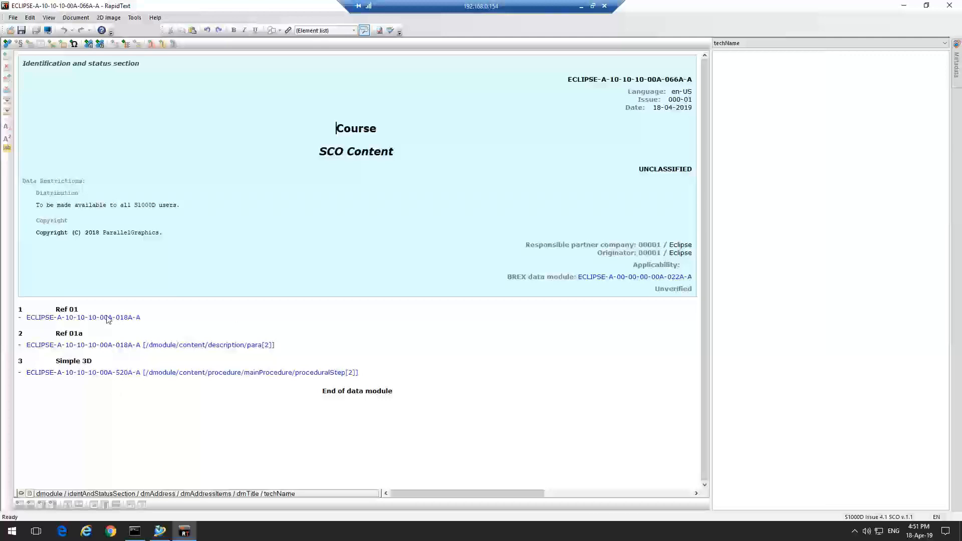
Show element tags and insert a new training step with a data module segment reference after the Simple 3D step
left_click(21, 494)
left_click(602, 389)
left_click(617, 390)
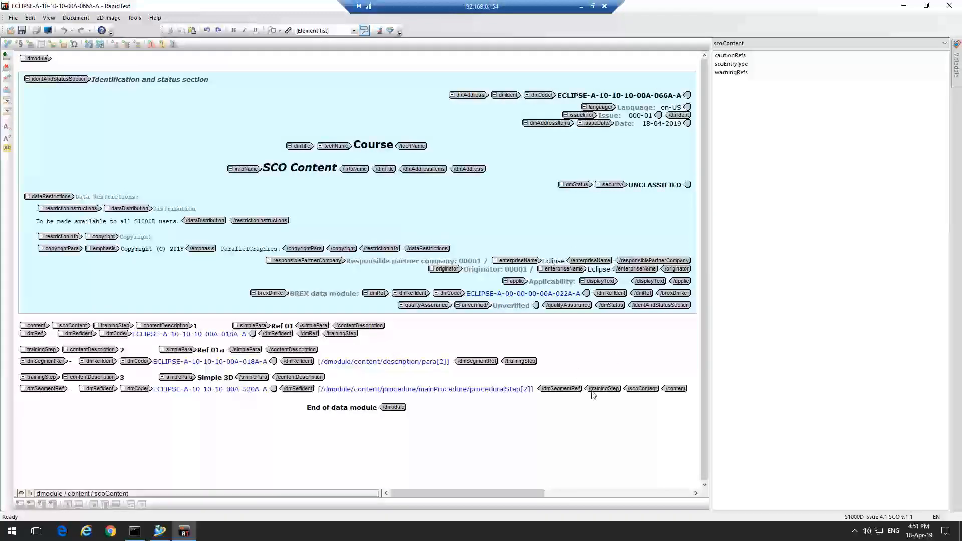
left_click(557, 390)
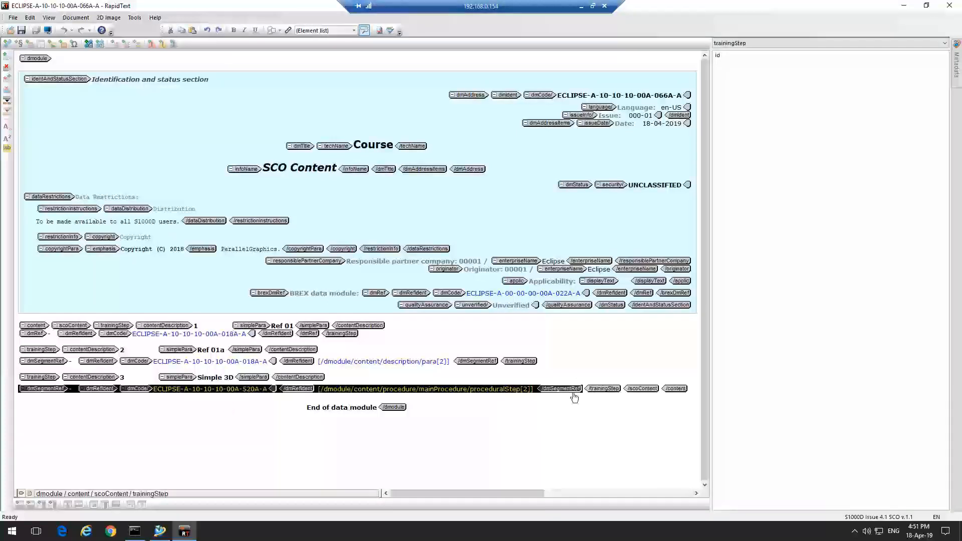
left_click(322, 379)
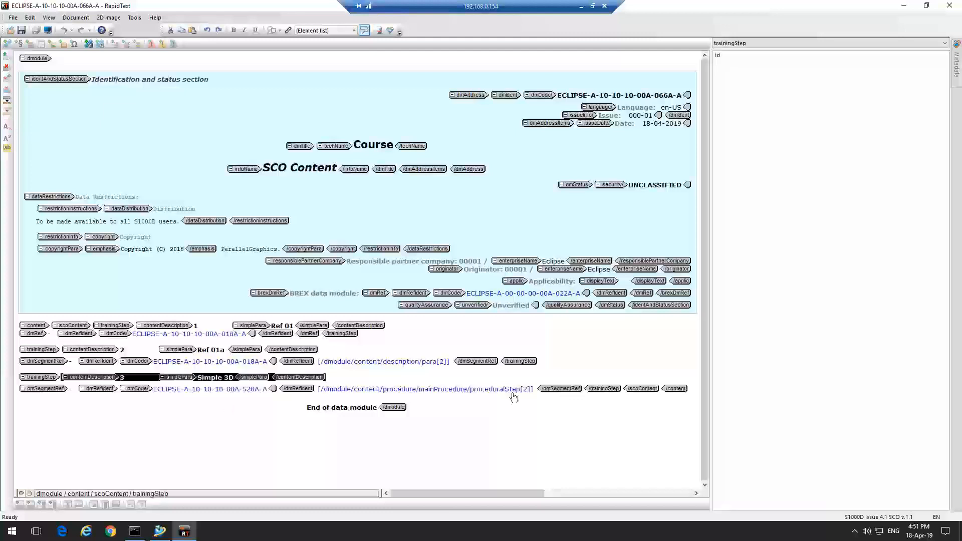
left_click(576, 391)
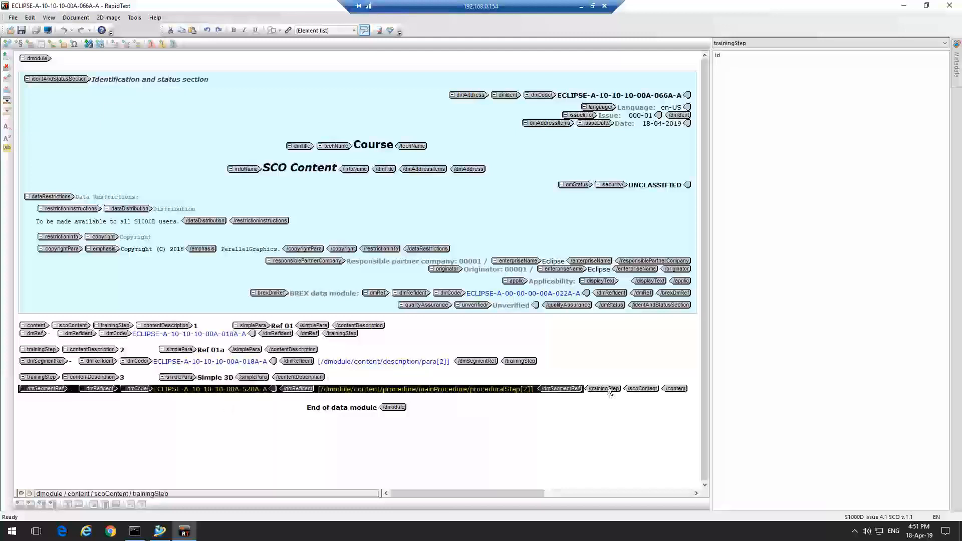
left_click(610, 391)
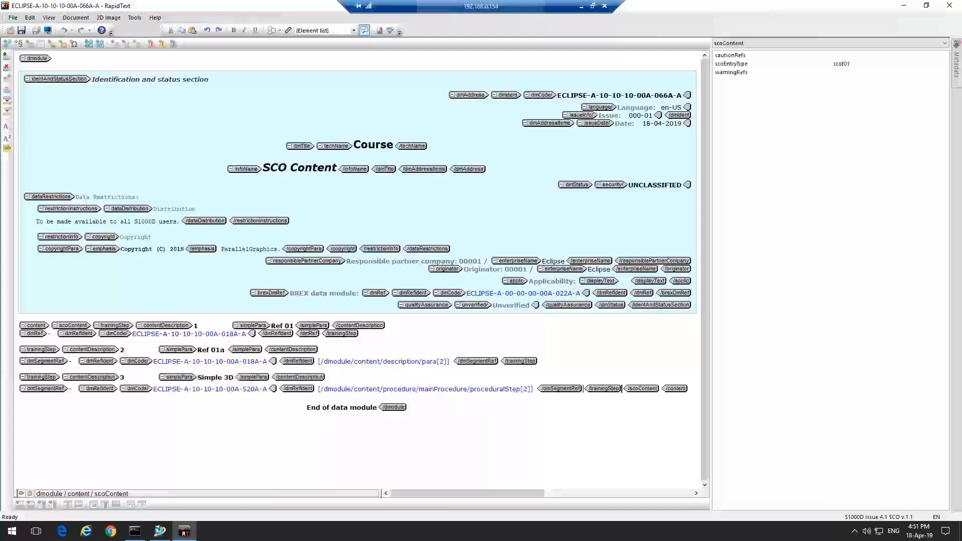
left_click(353, 31)
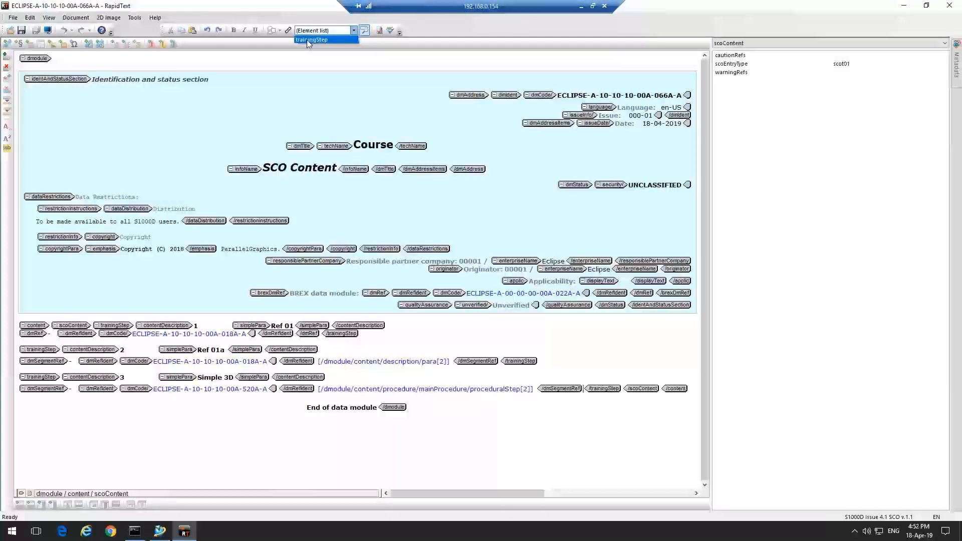
left_click(307, 40)
left_click(354, 31)
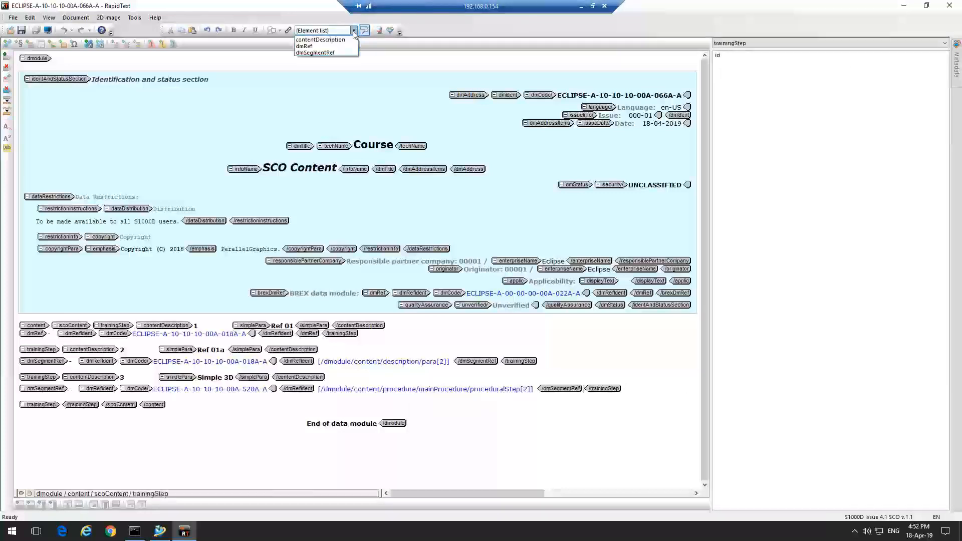
left_click(315, 52)
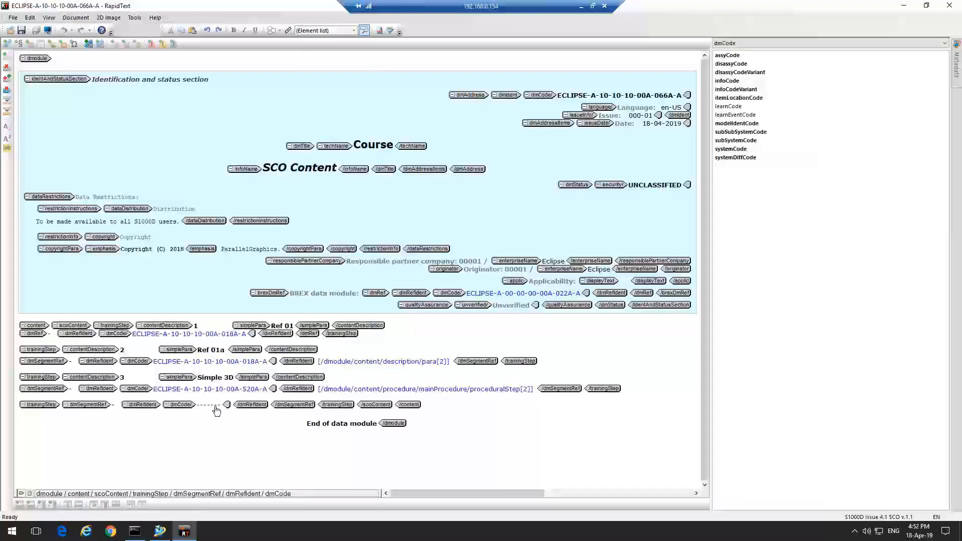
Set the new reference's data module code to ECLIPSE, choosing Pump Assy Procedure EP - Remove Procedure from the DMRL list
left_click(215, 406)
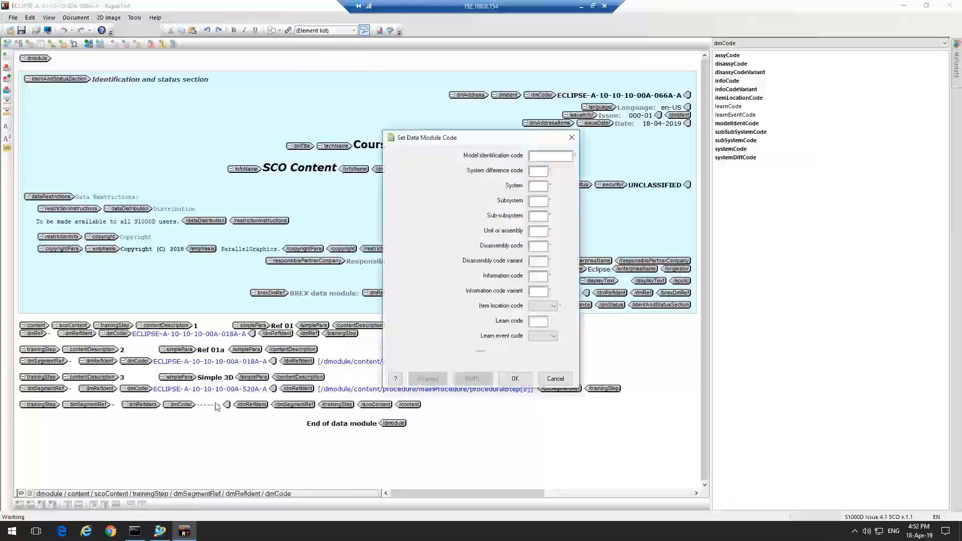
left_click(551, 155)
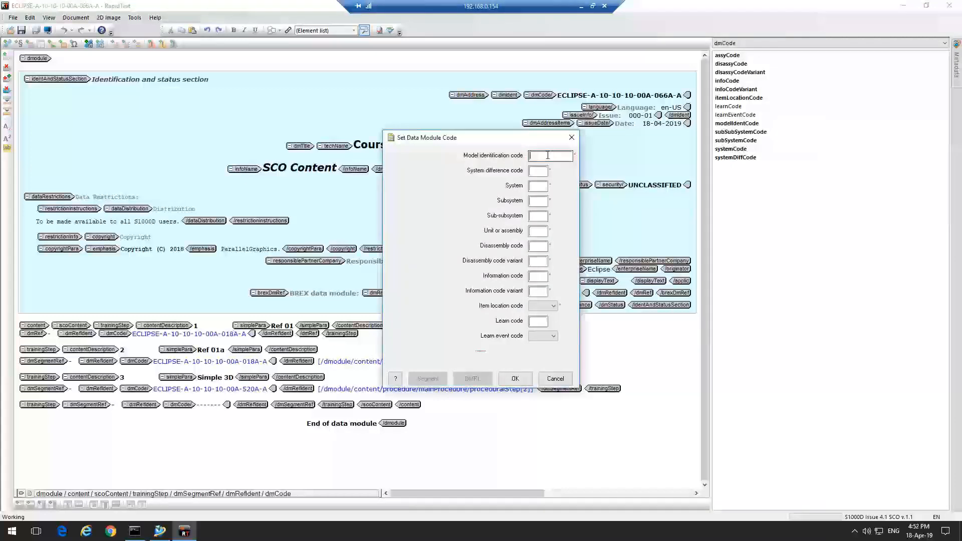
type("ECLIPSE")
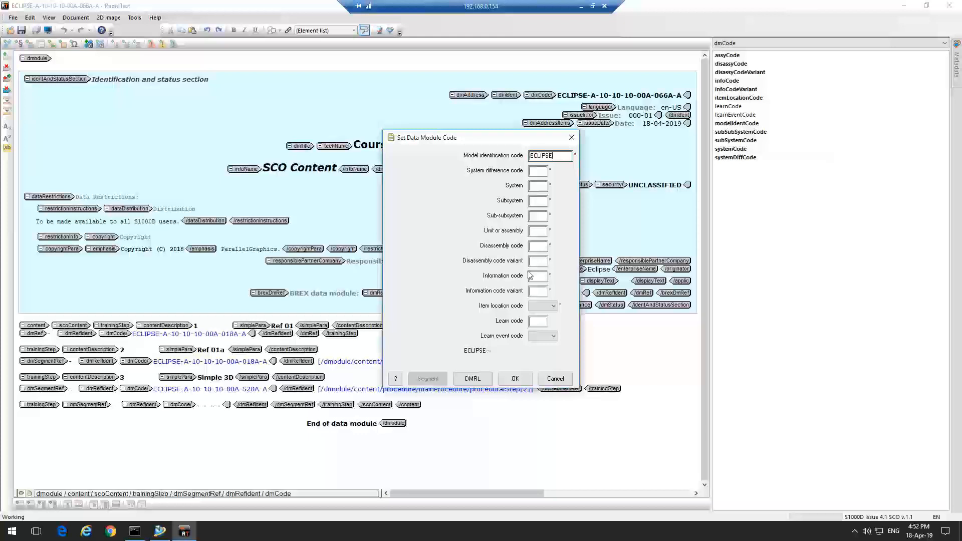
left_click(473, 379)
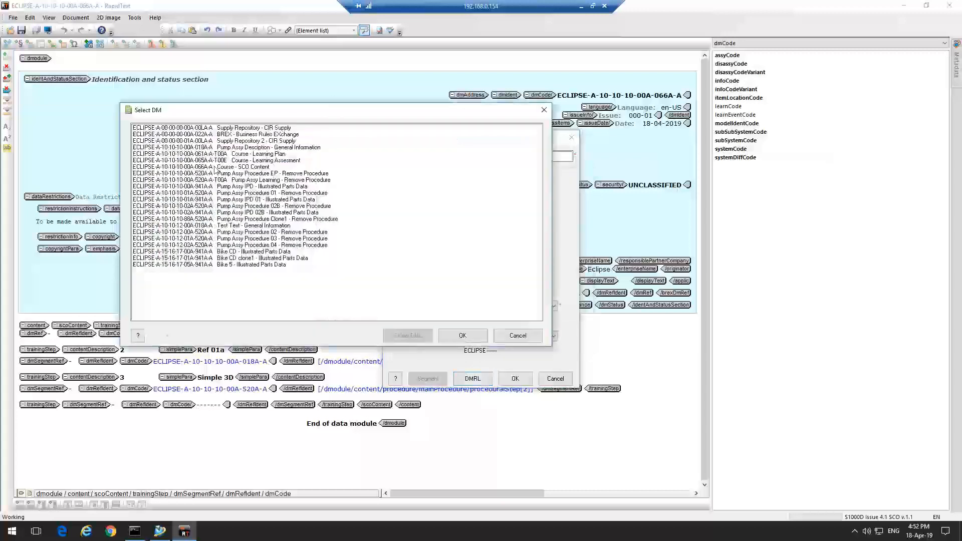
left_click(224, 174)
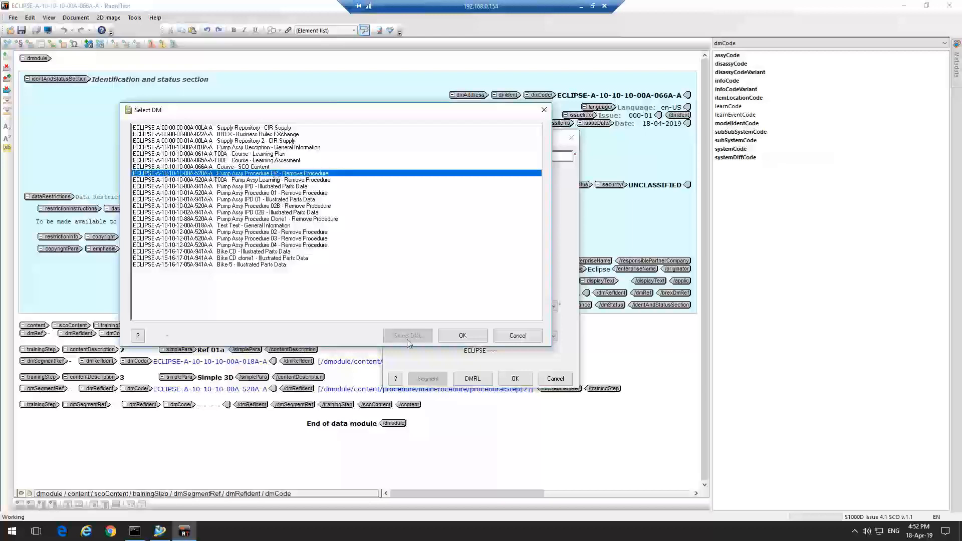
key("Return")
Target the reference at the procedure's first procedural step segment and confirm the data module code
left_click(428, 378)
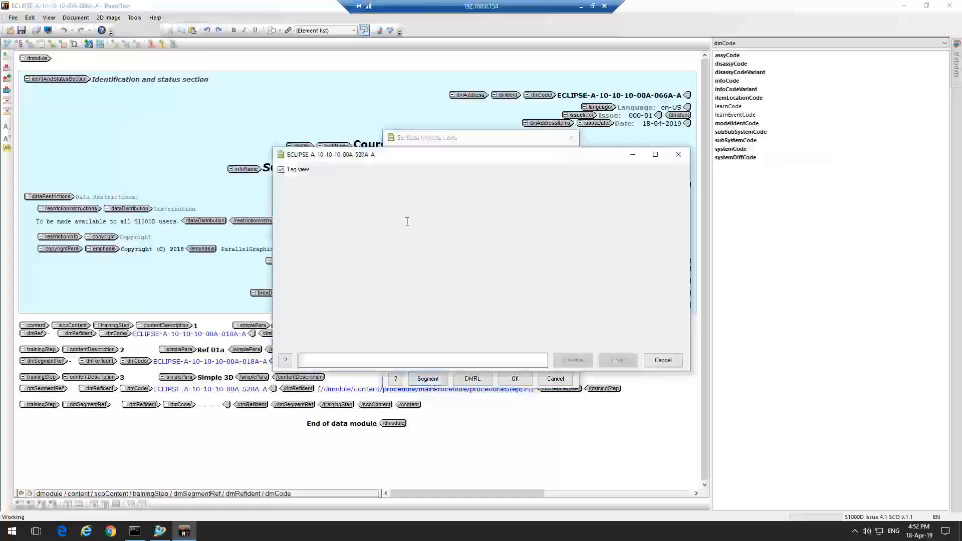
left_click_drag(398, 155, 267, 120)
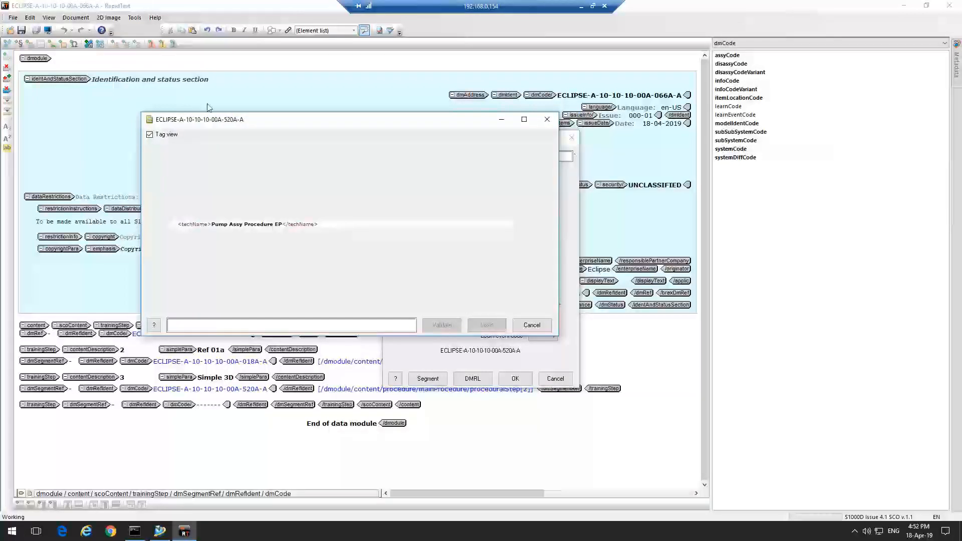
left_click_drag(237, 122, 248, 120)
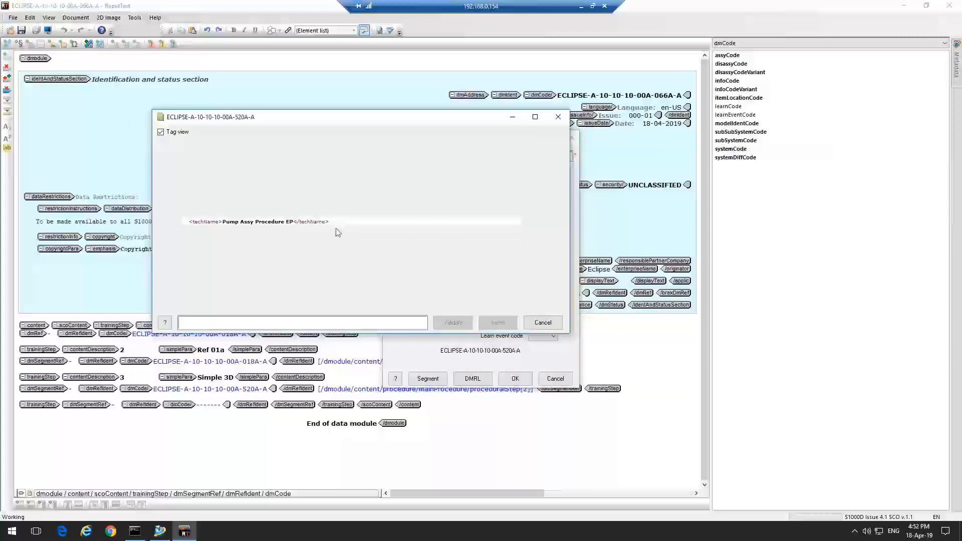
left_click_drag(249, 122, 264, 195)
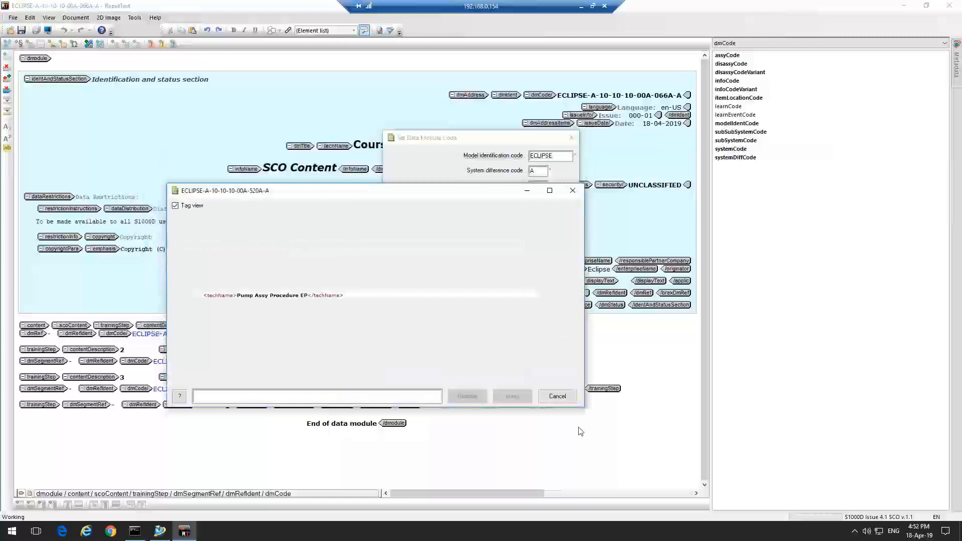
left_click(558, 396)
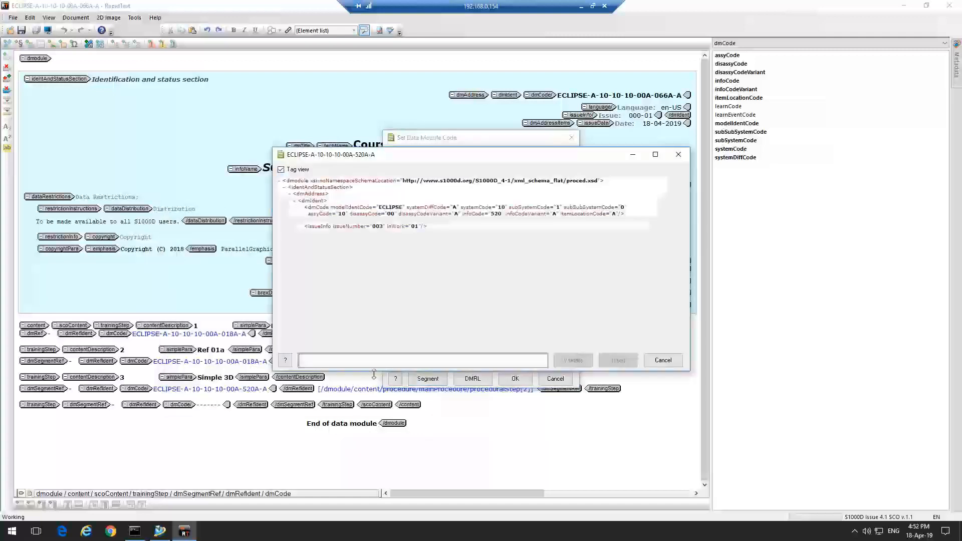
scroll(352, 250, "down", 6)
scroll(352, 251, "down", 10)
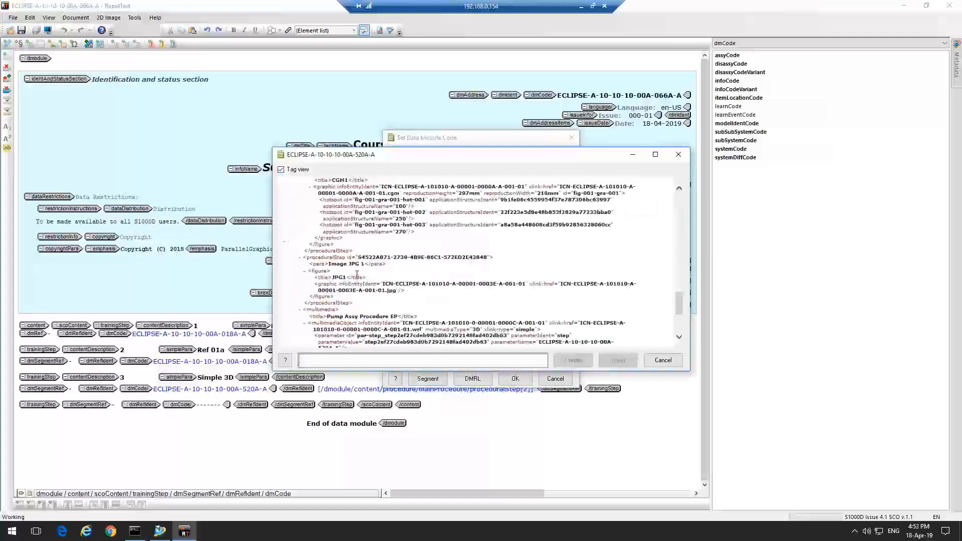
scroll(358, 274, "up", 3)
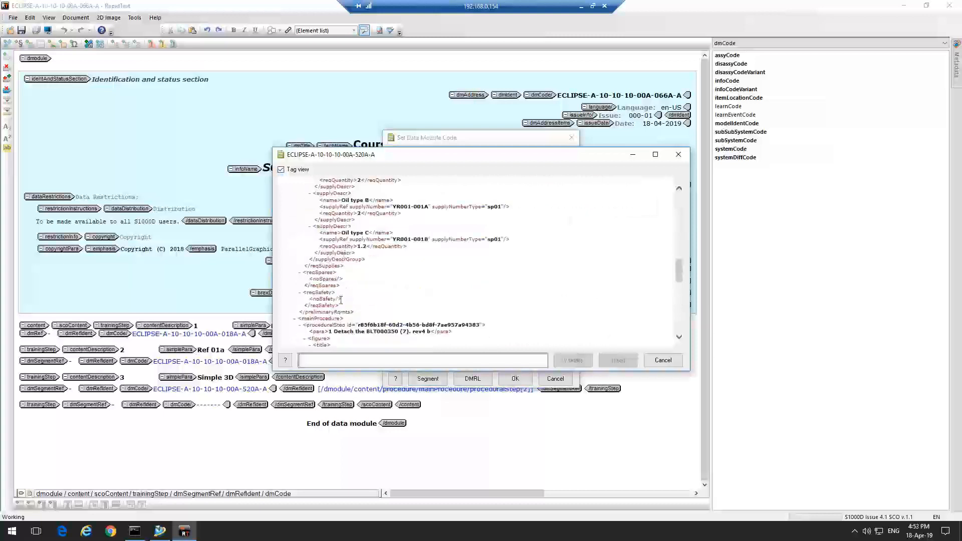
left_click(311, 321)
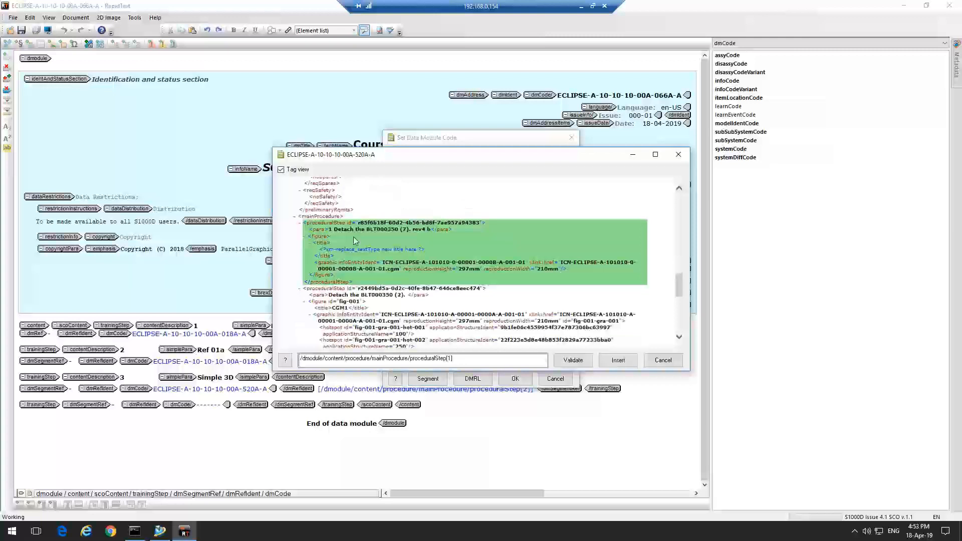
left_click(618, 360)
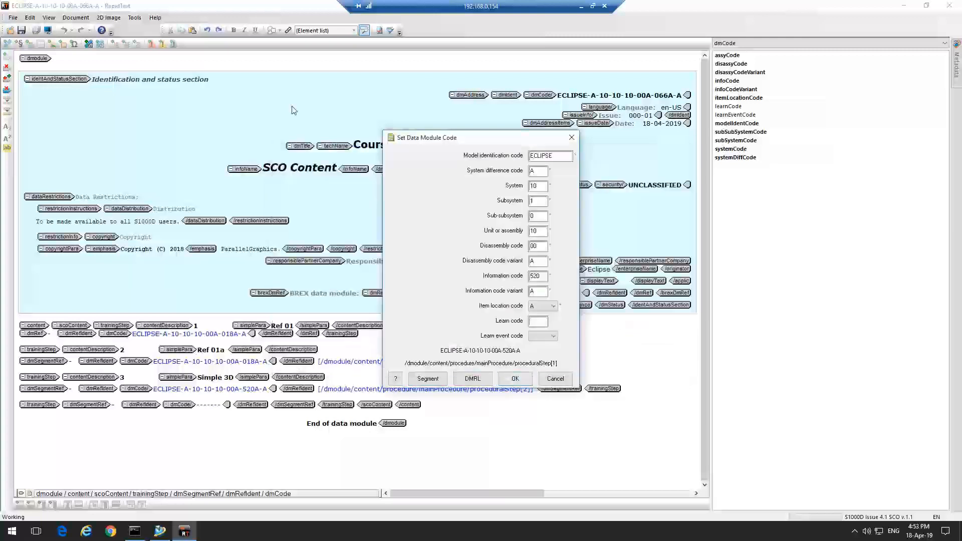
left_click_drag(452, 142, 560, 139)
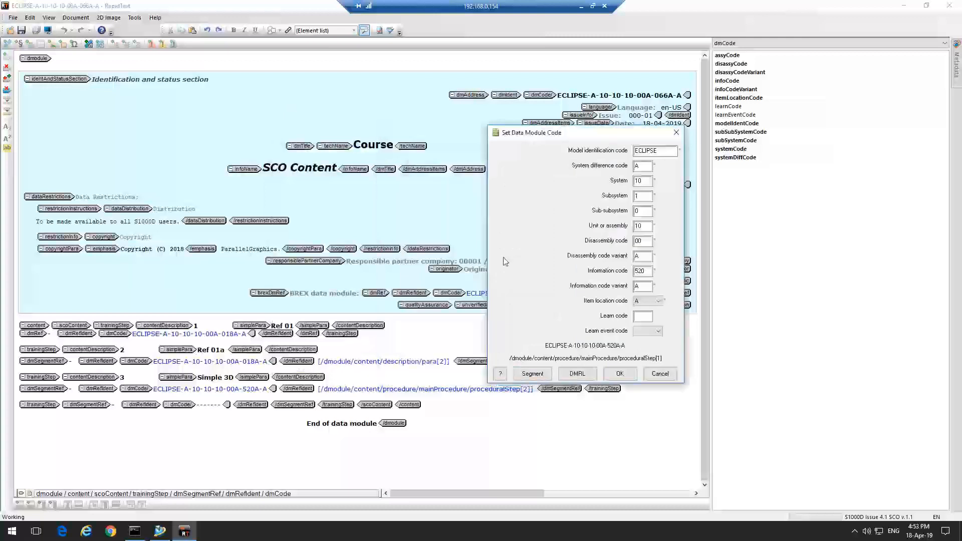
left_click(622, 378)
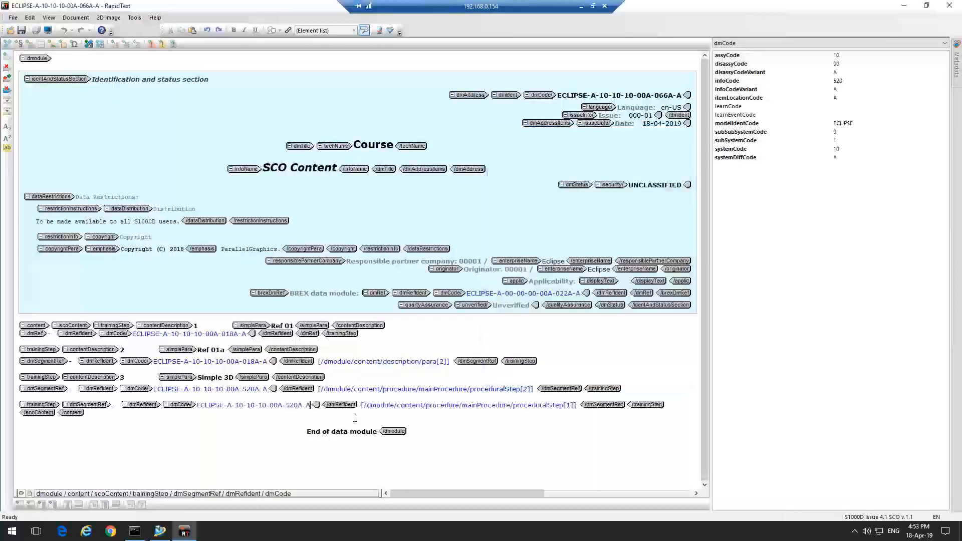
Inspect the training step and segment reference elements in the SCO content
left_click(105, 381)
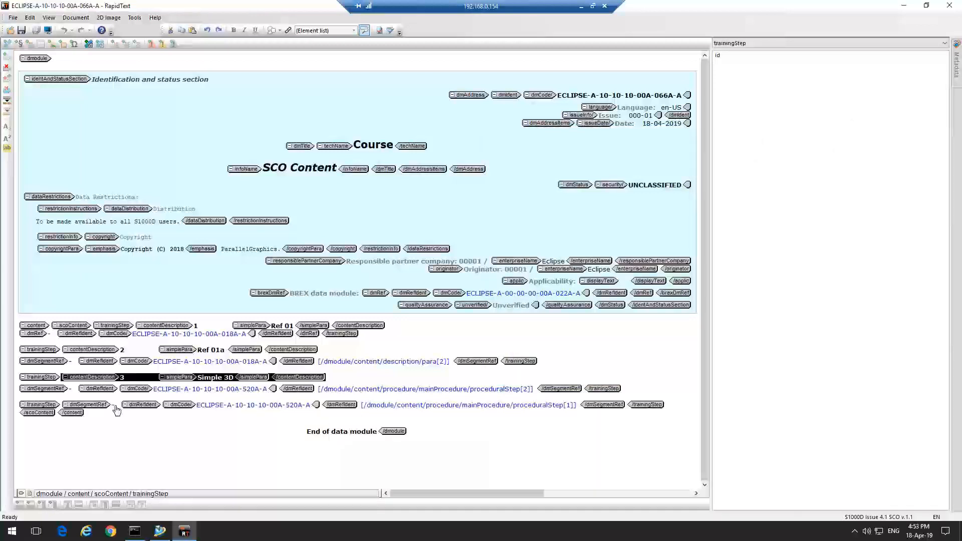
left_click(659, 406)
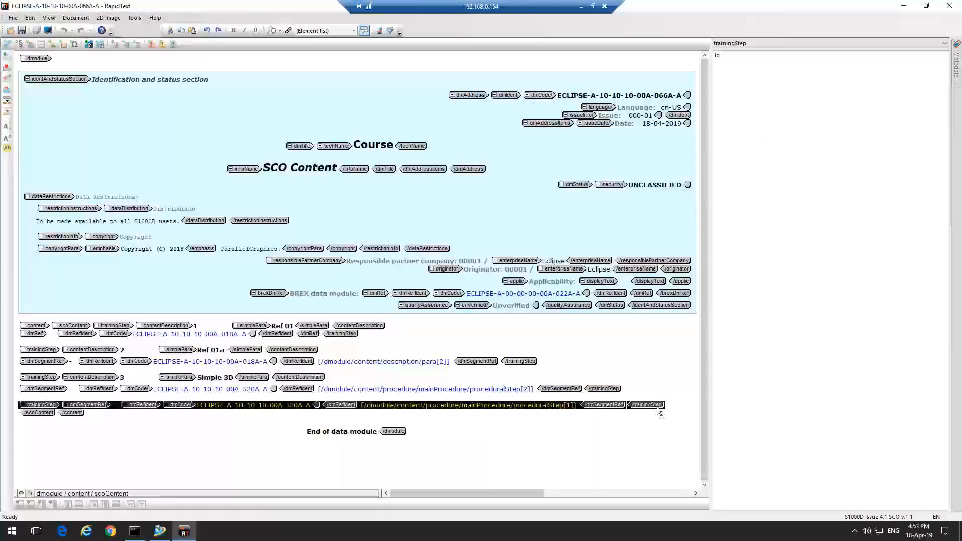
left_click(133, 406)
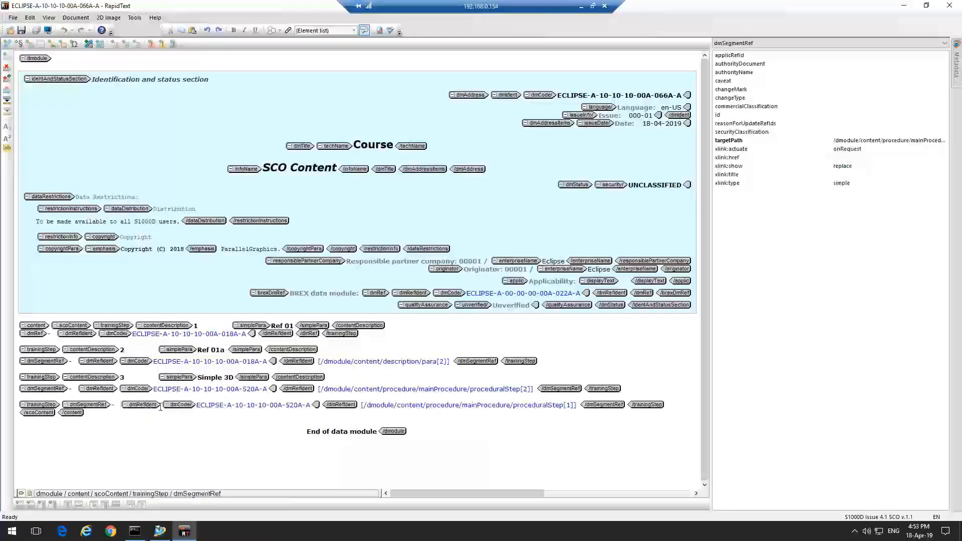
left_click(171, 379)
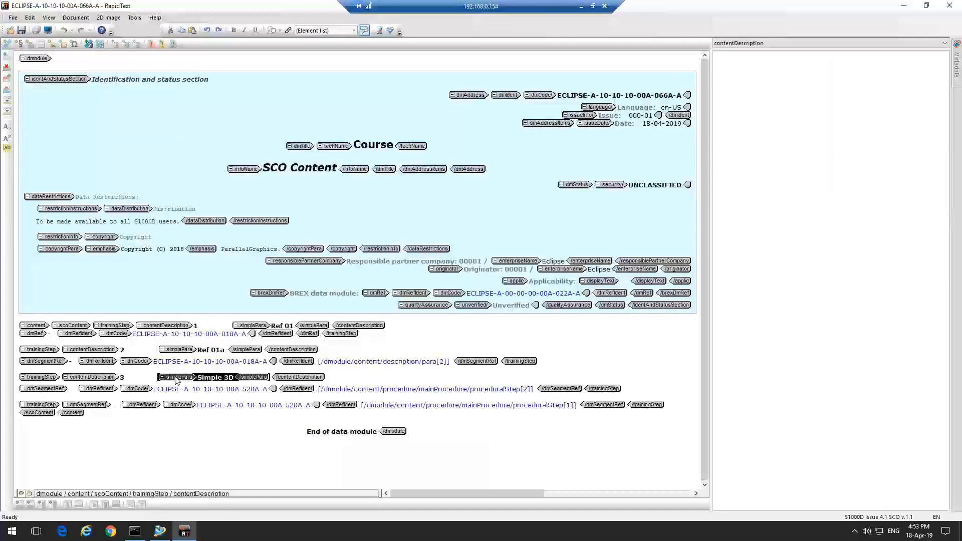
left_click(99, 378)
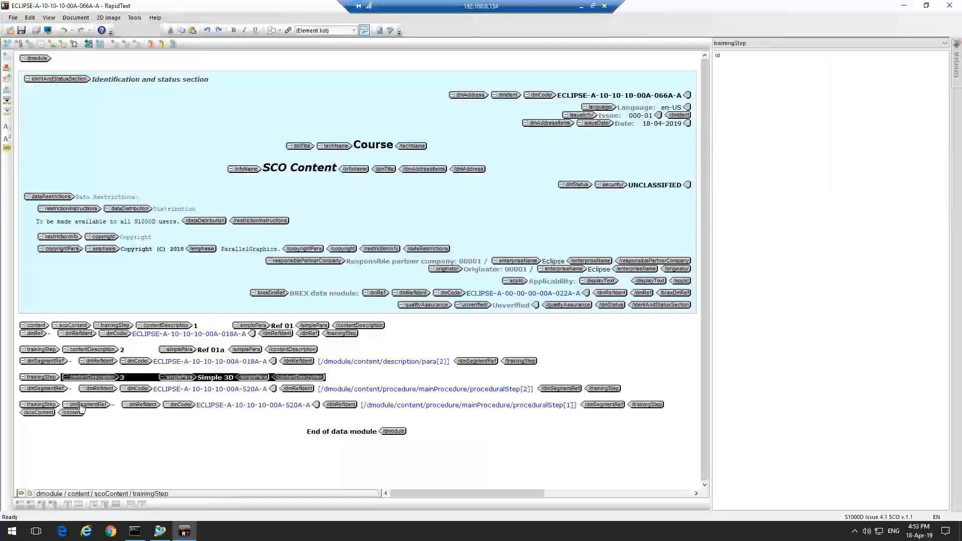
Close the project, confirming the prompt
left_click(13, 18)
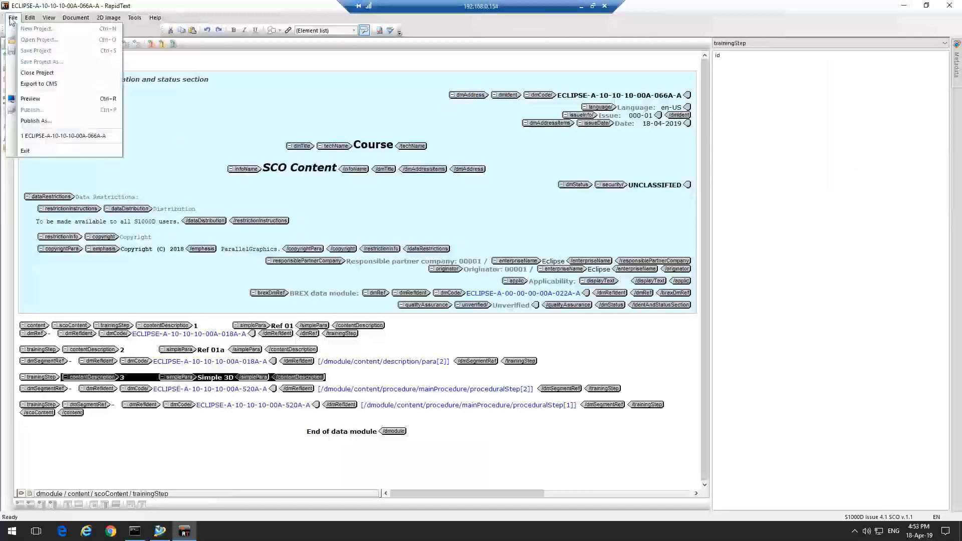
left_click(40, 72)
left_click(522, 288)
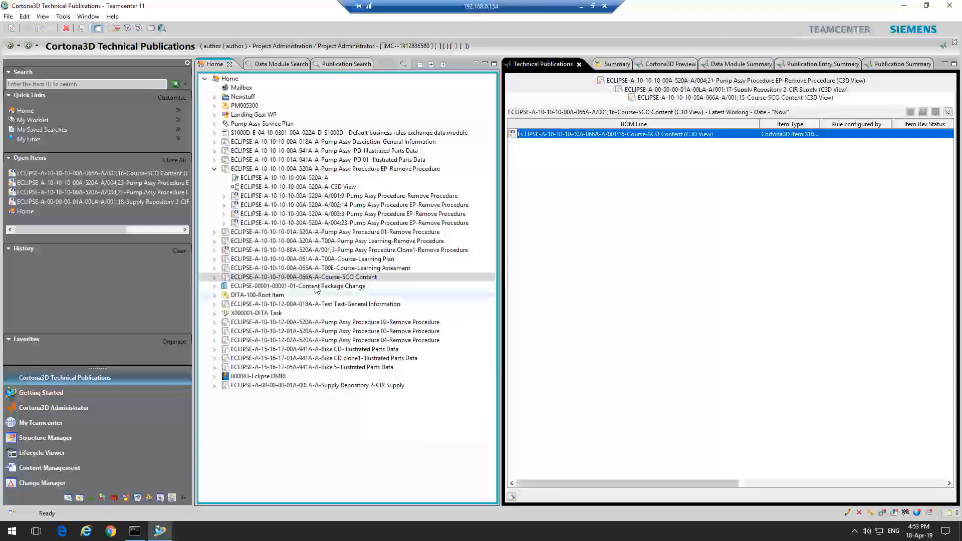
Preview the Course-SCO Content item in the Cortona3D Preview and scroll through its content
left_click(666, 64)
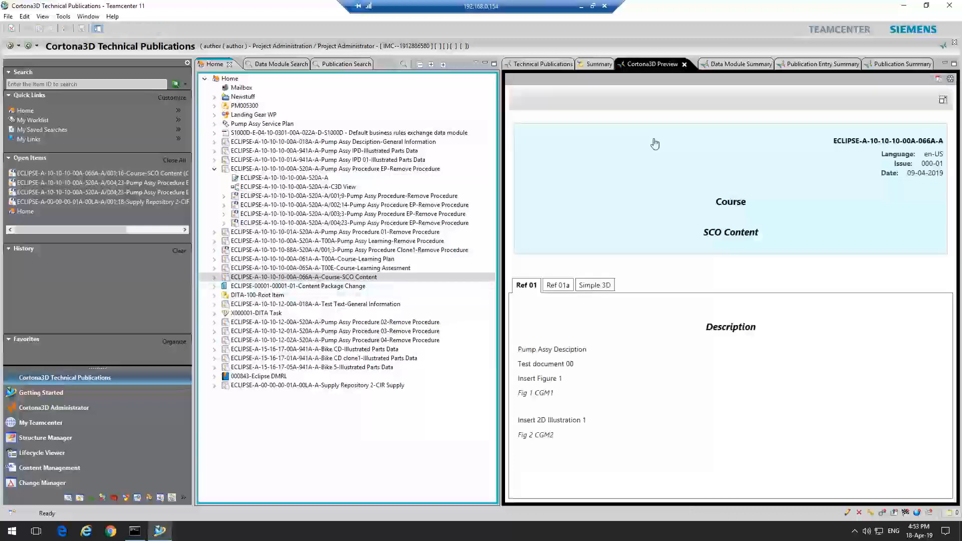
left_click(229, 281)
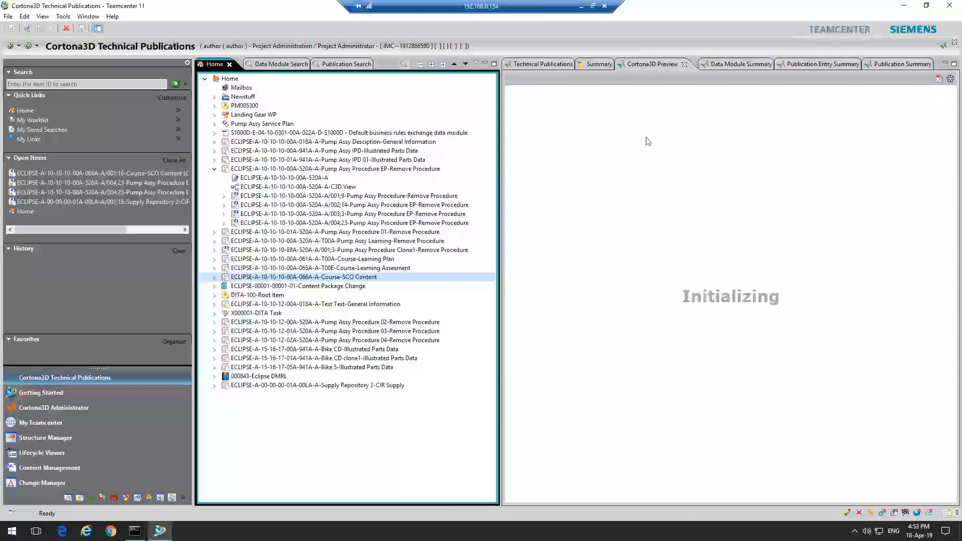
scroll(613, 244, "down", 1)
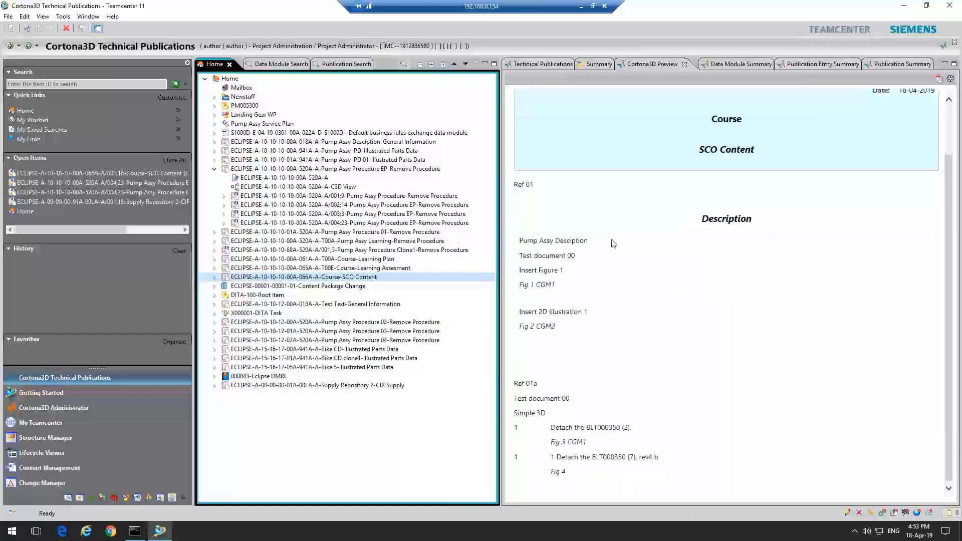
left_click_drag(951, 272, 951, 222)
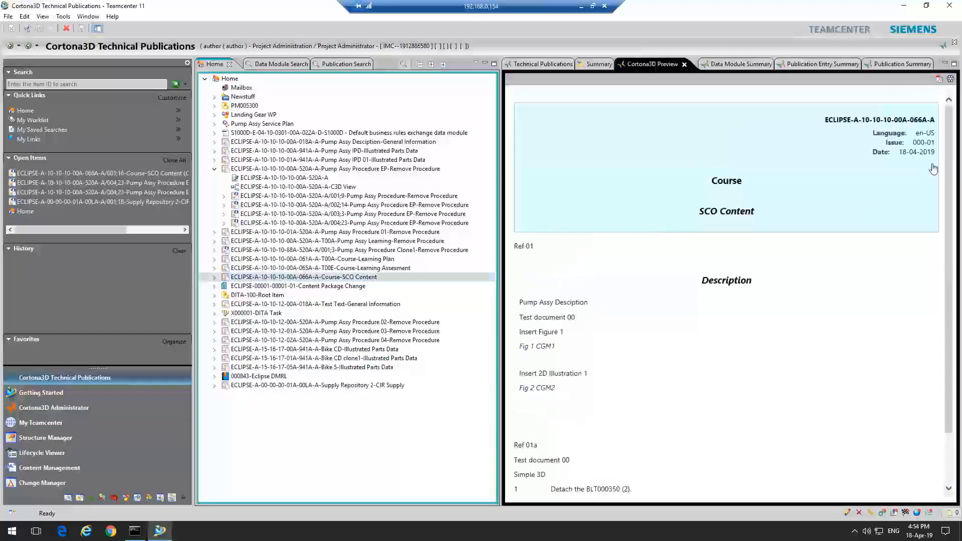
Open the Course-SCO Content item, browse its Cortona3D Preview, and expand the item in the tree to show its children
double_click(270, 277)
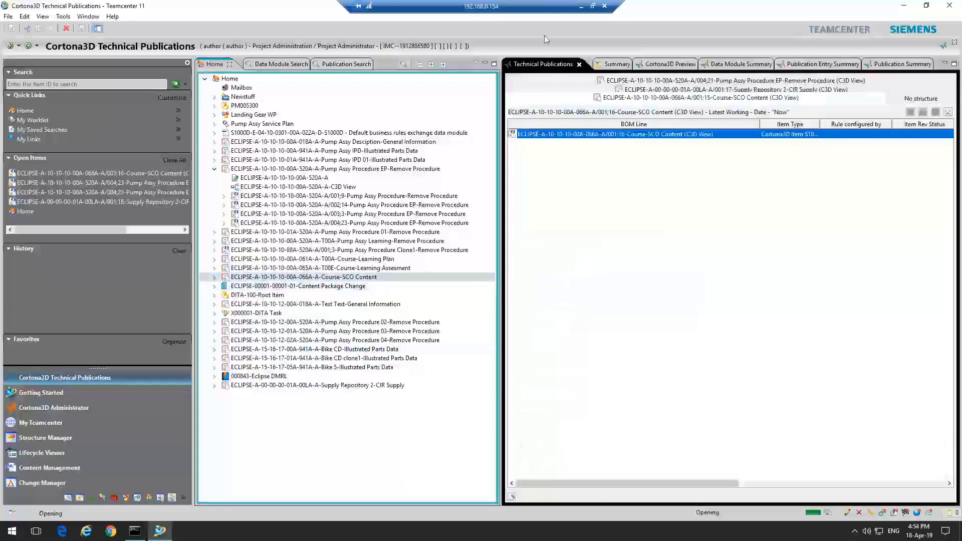
left_click(659, 65)
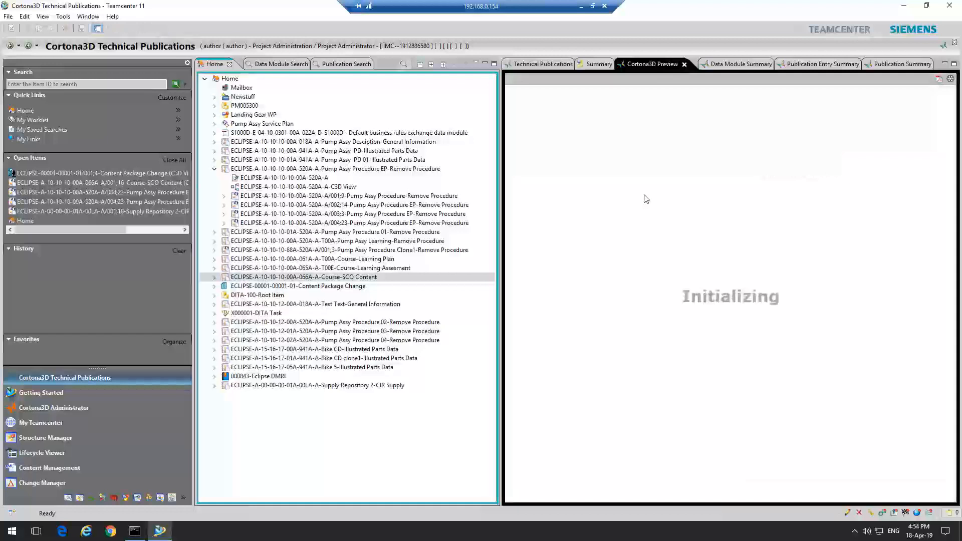
scroll(646, 200, "down", 2)
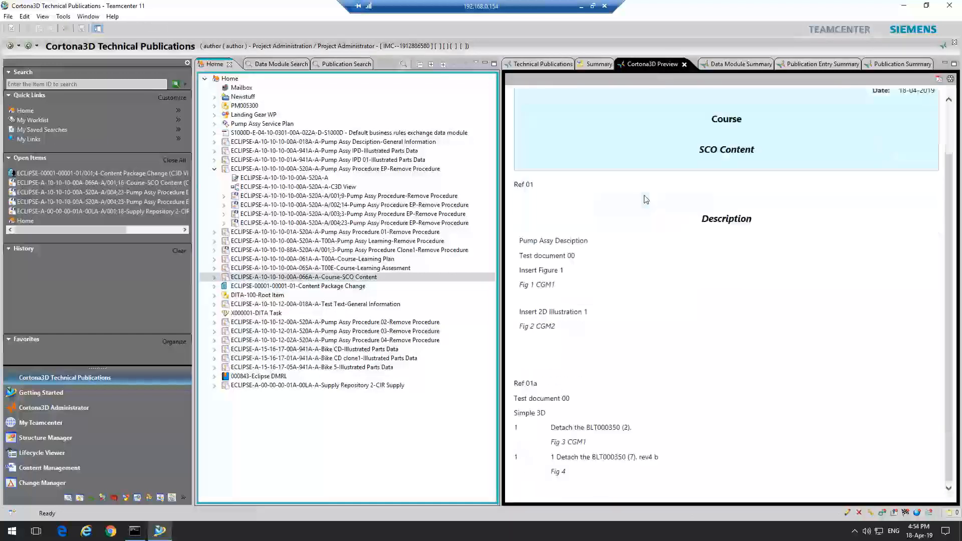
scroll(646, 202, "up", 2)
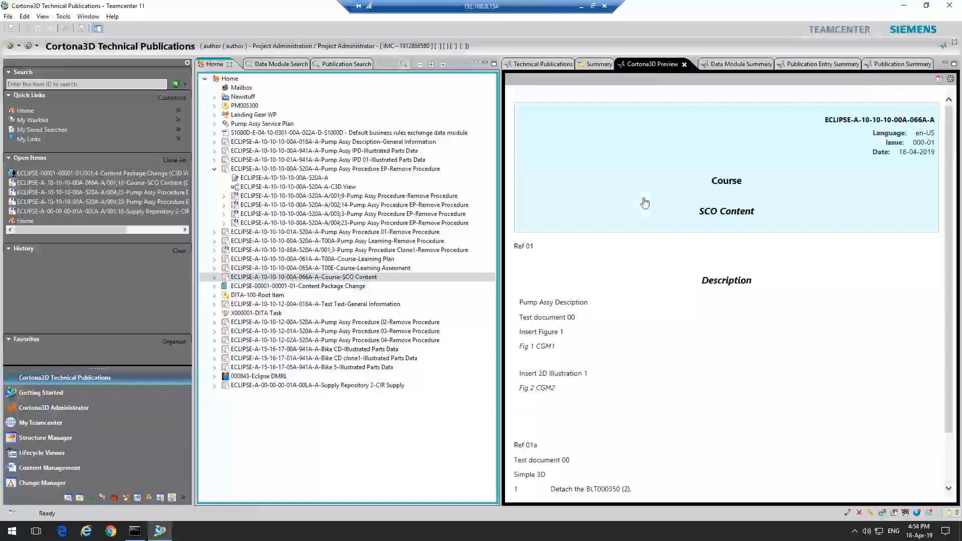
left_click(211, 278)
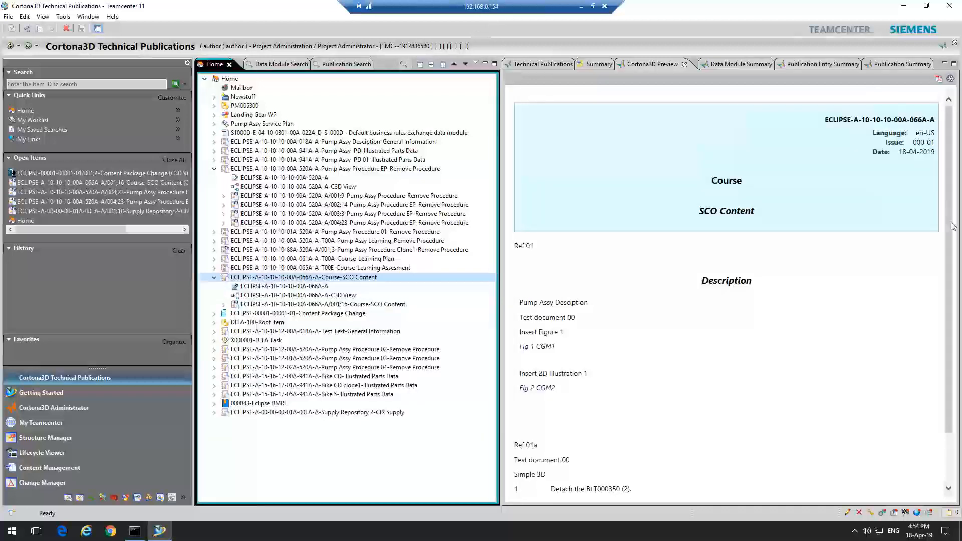
left_click_drag(948, 208, 948, 210)
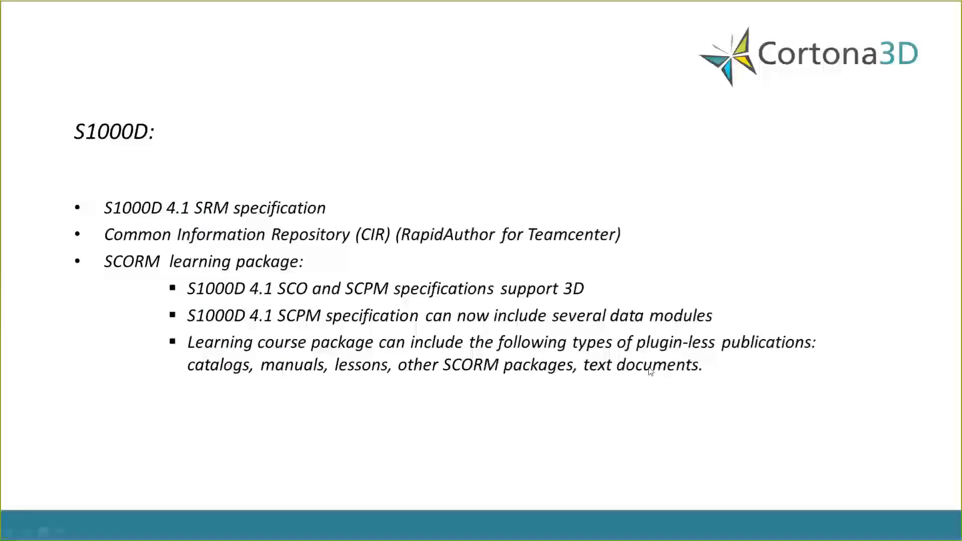
left_click(713, 209)
left_click(546, 193)
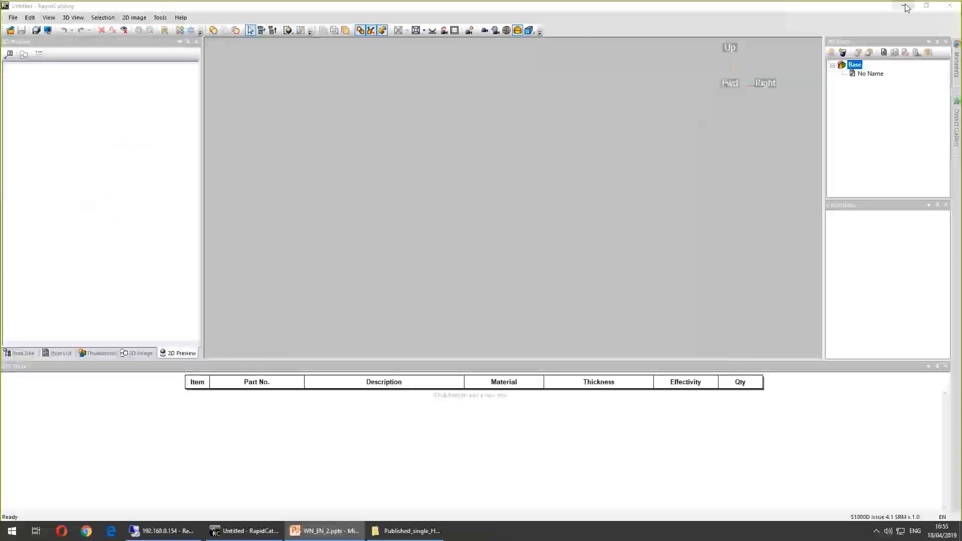
Launch RapidConfiguration and open the recent profile A1
left_click(905, 6)
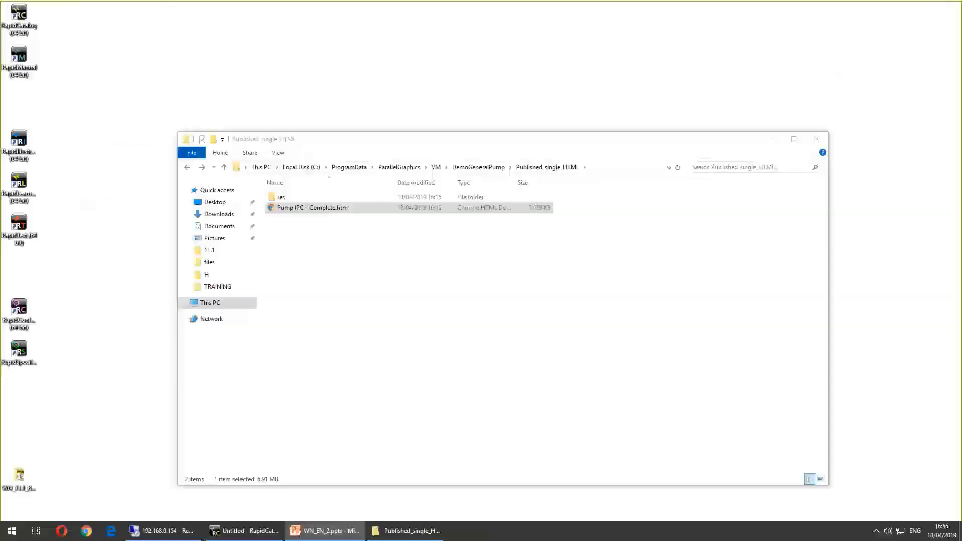
double_click(19, 311)
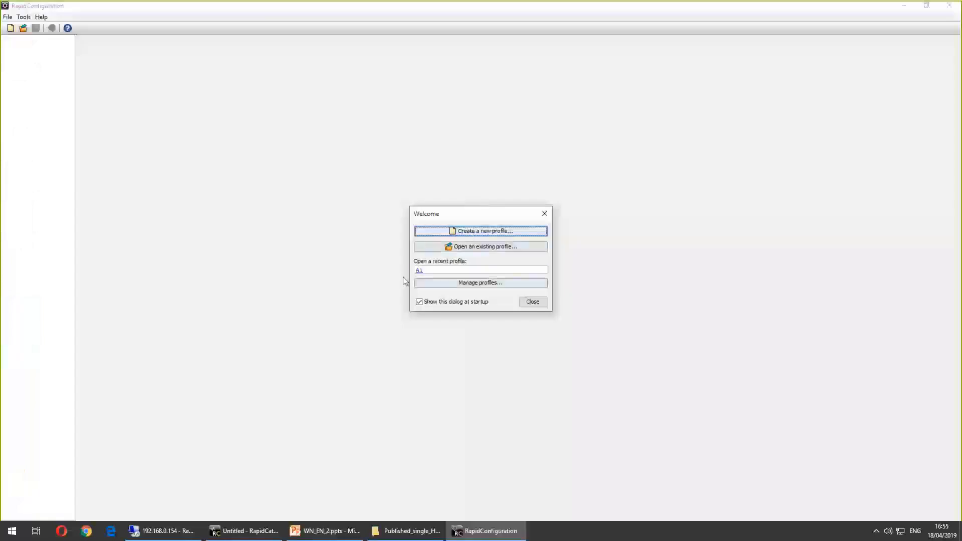
left_click(451, 270)
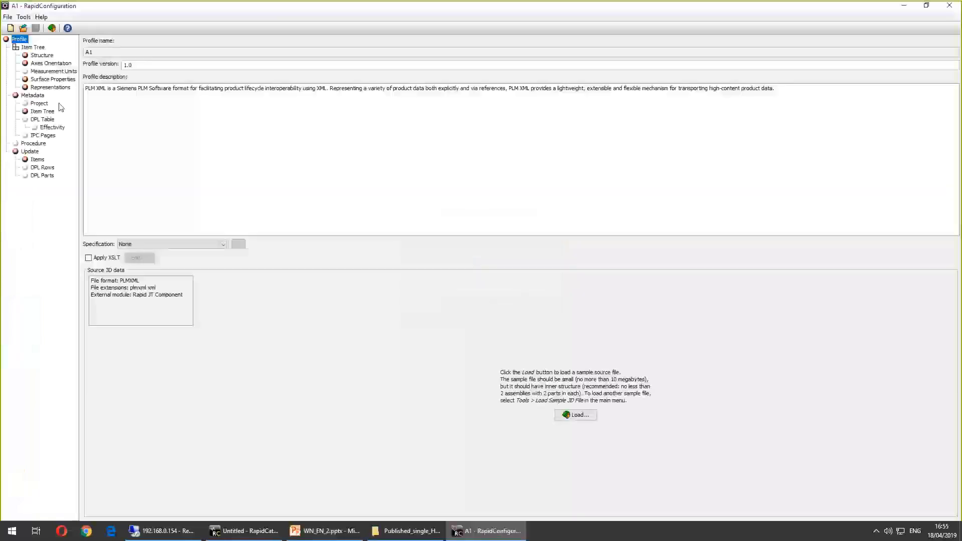
Review the profile's Structure, Axes Orientation and Surface Properties pages, including the Read surface edges option
left_click(40, 55)
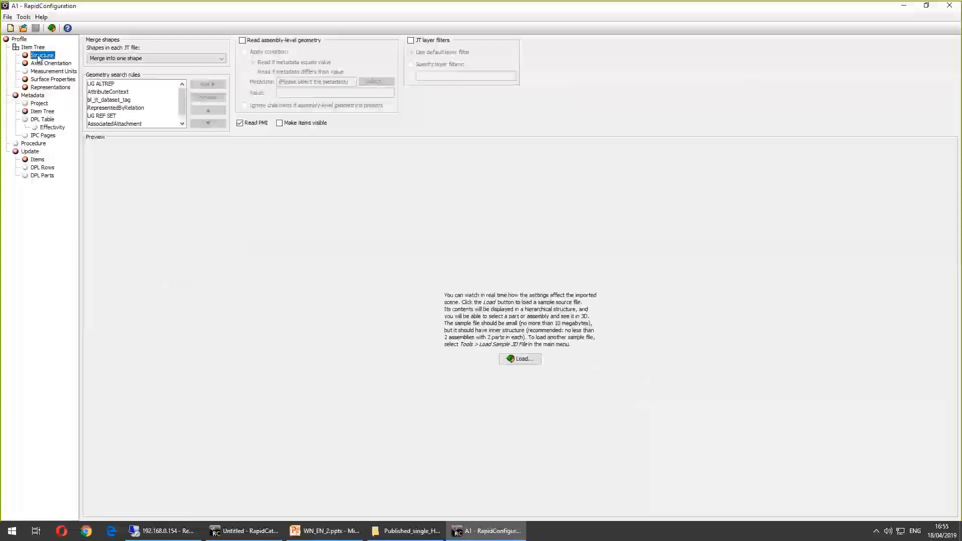
left_click(37, 63)
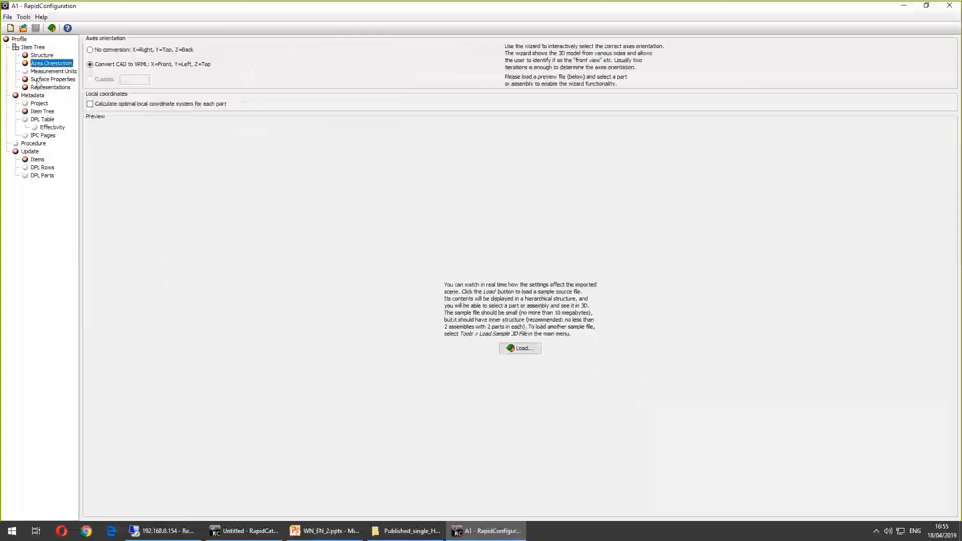
left_click(39, 81)
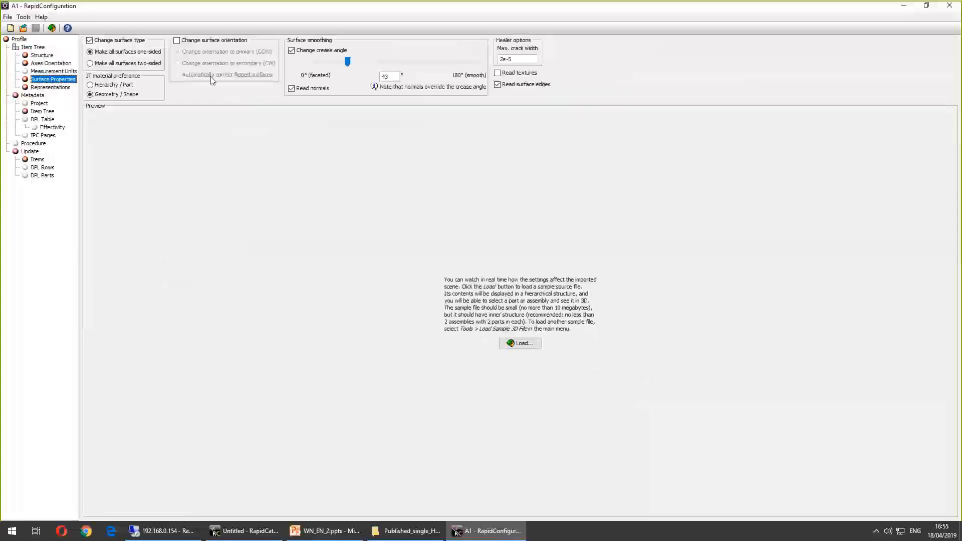
left_click(520, 86)
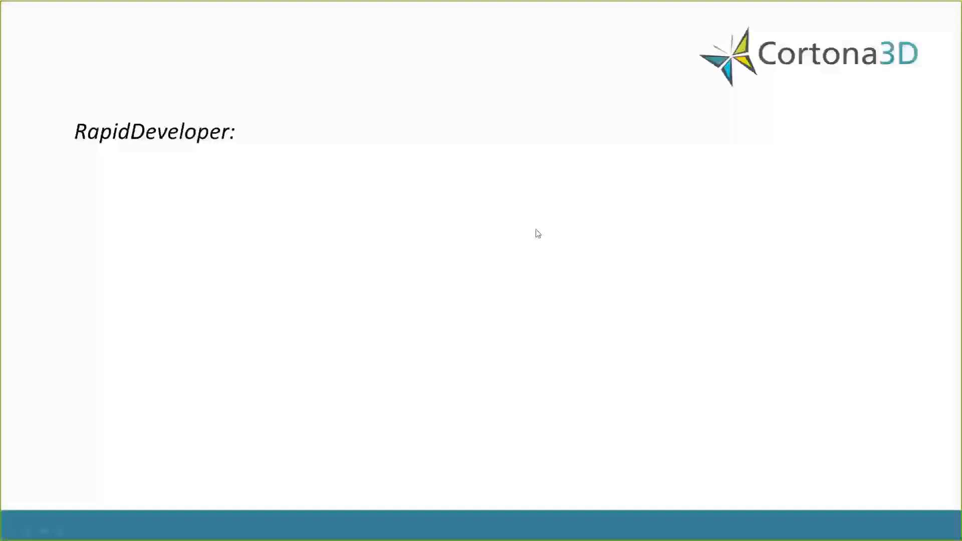
left_click(536, 230)
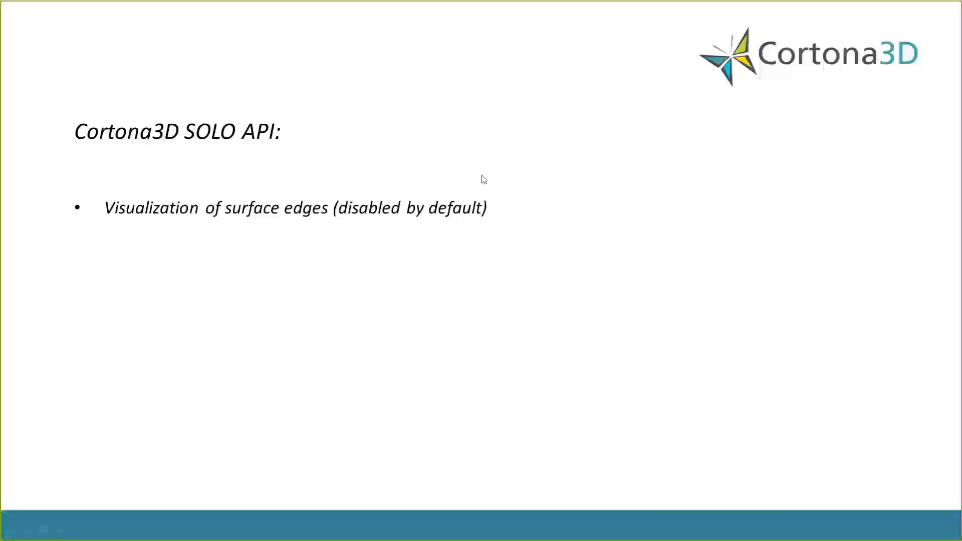
left_click(541, 160)
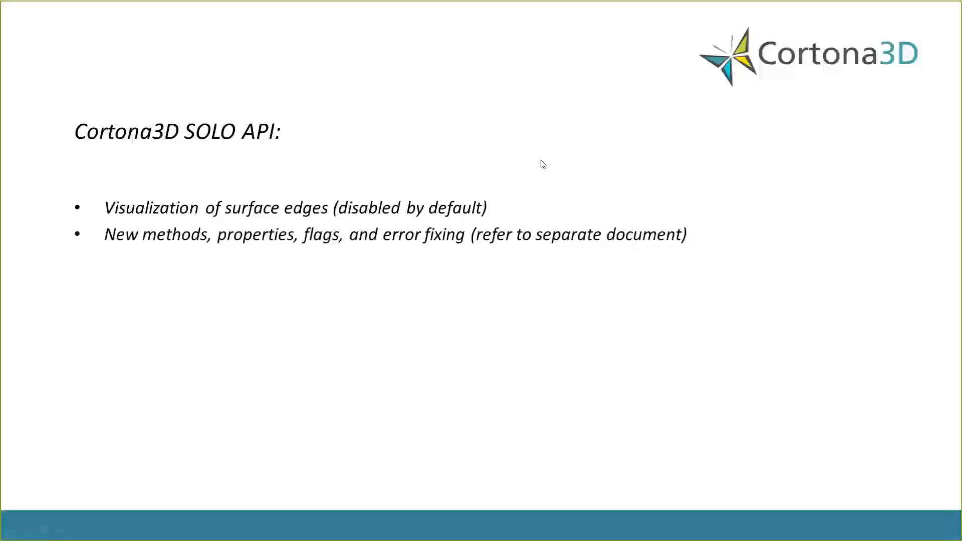